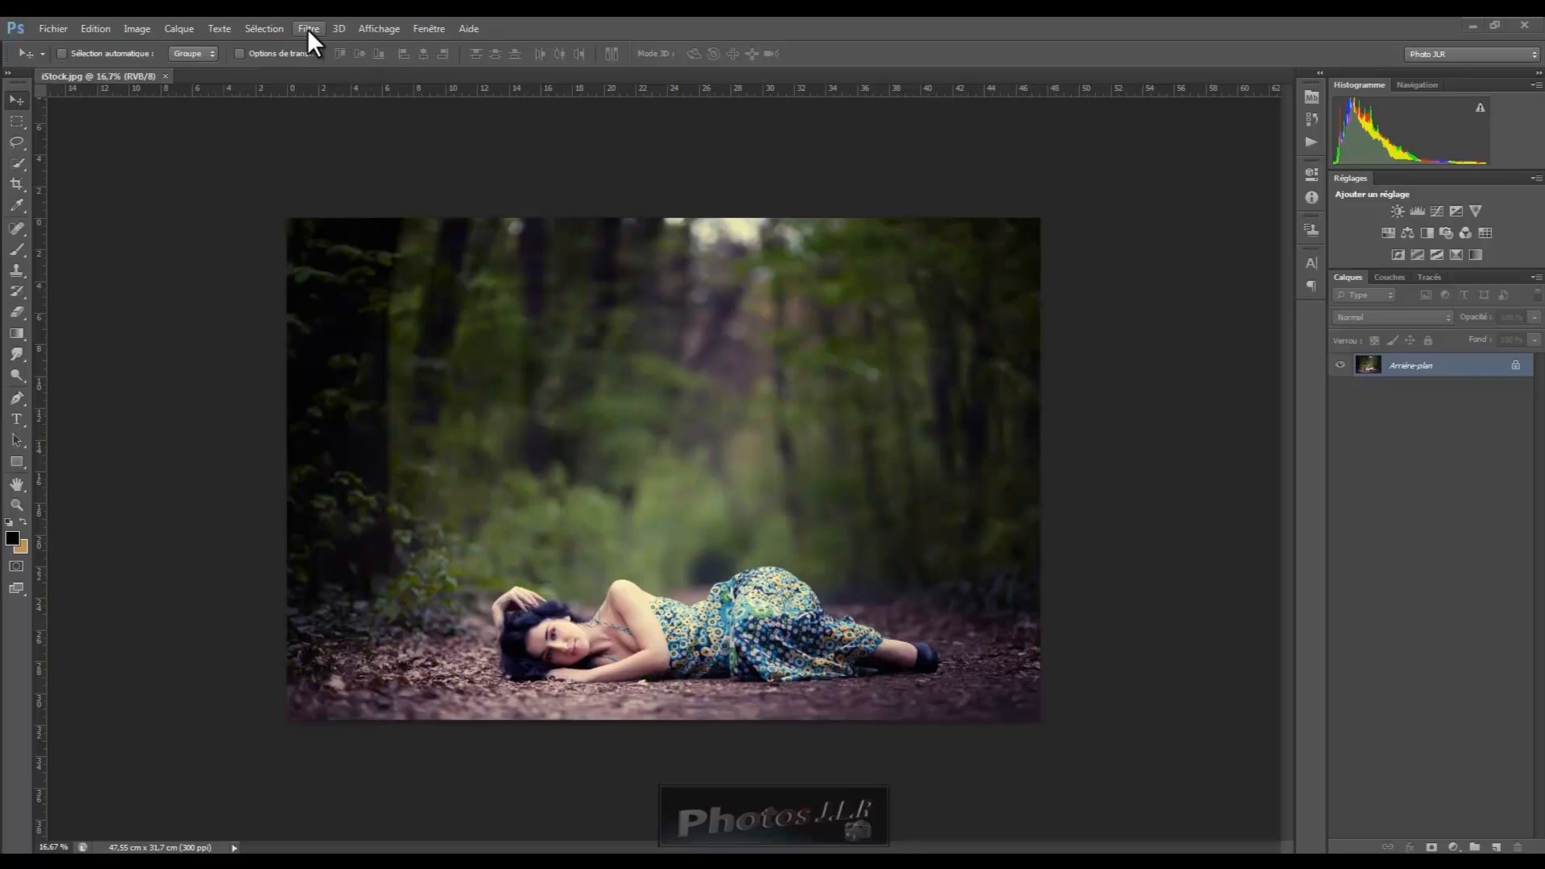
# Step: Open the Eclairage rendering filter on the forest photo and compare the image with its preview off and on
pyautogui.moveTo(345, 267)
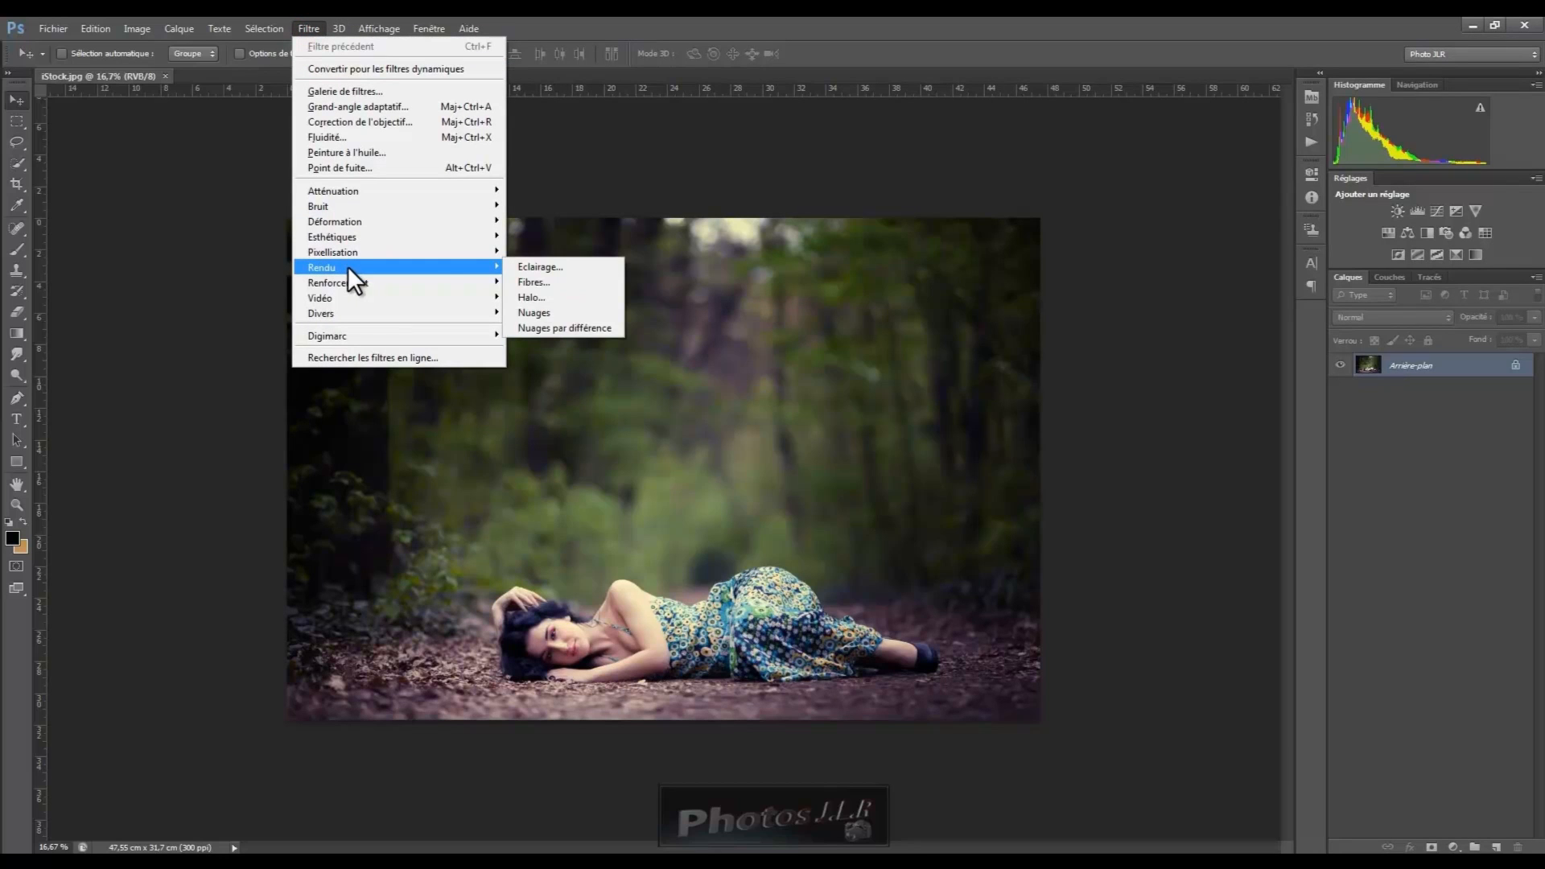
pyautogui.click(571, 264)
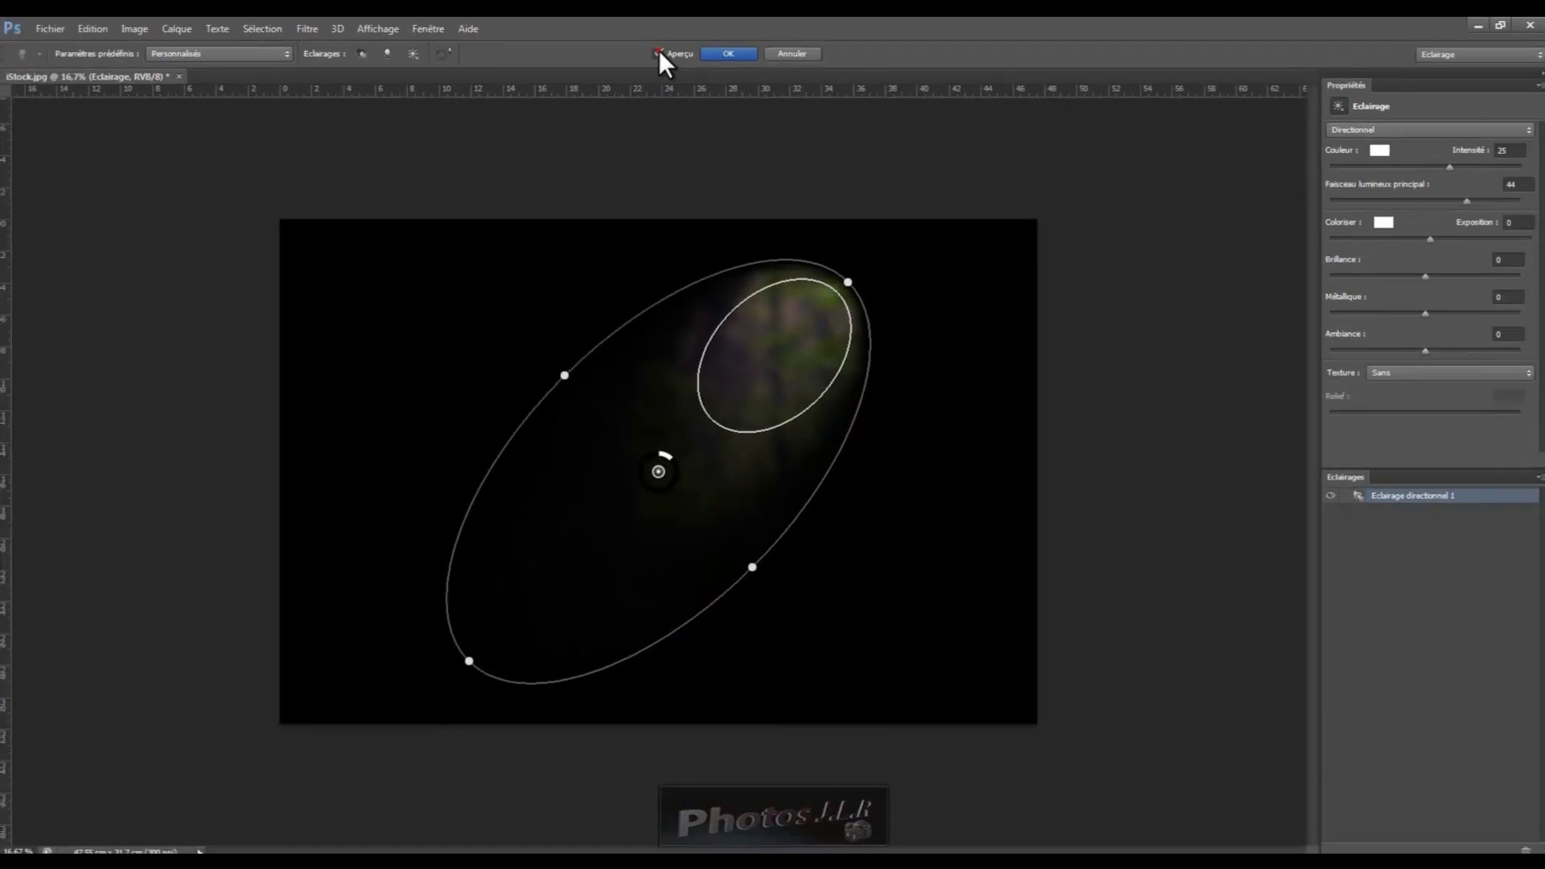
pyautogui.click(715, 76)
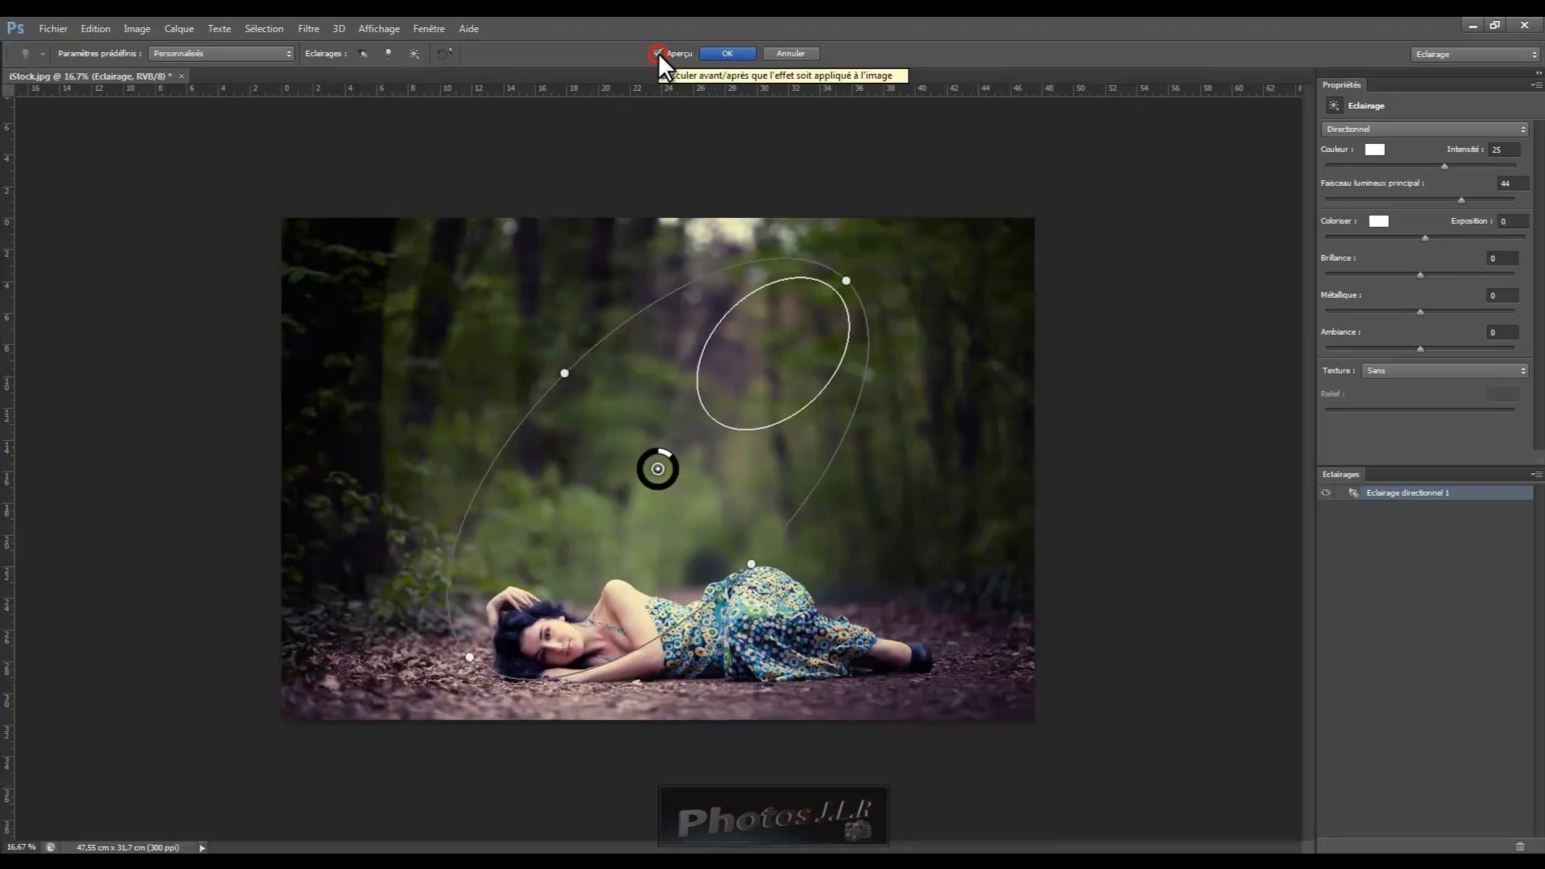
pyautogui.click(658, 53)
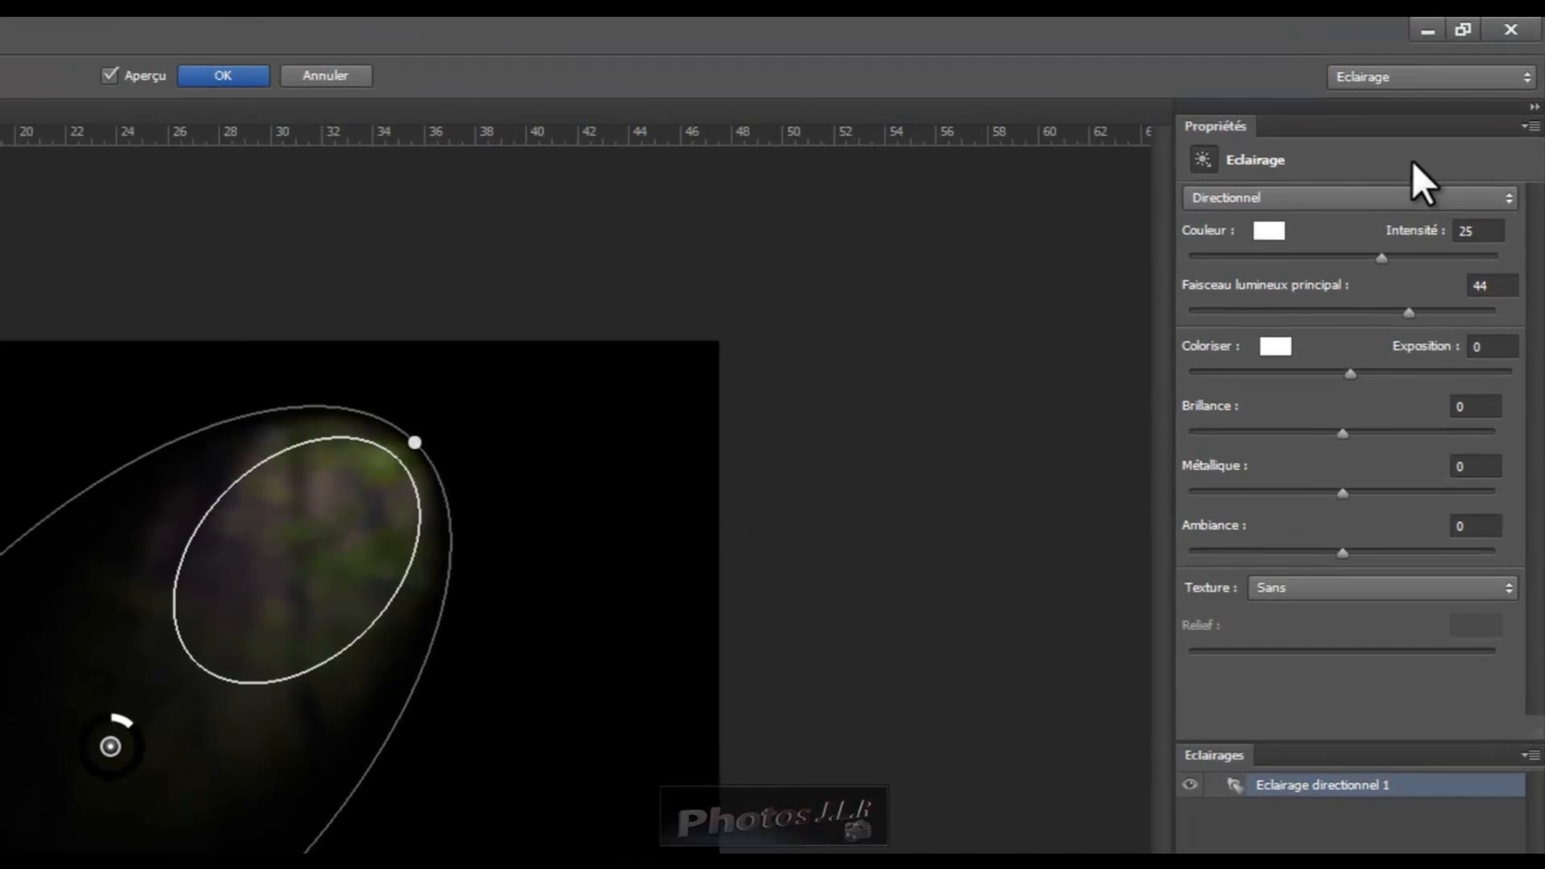
# Step: Try the Ponctuel, Directionnel and Infini light types and set the light to Ponctuel
pyautogui.click(1510, 197)
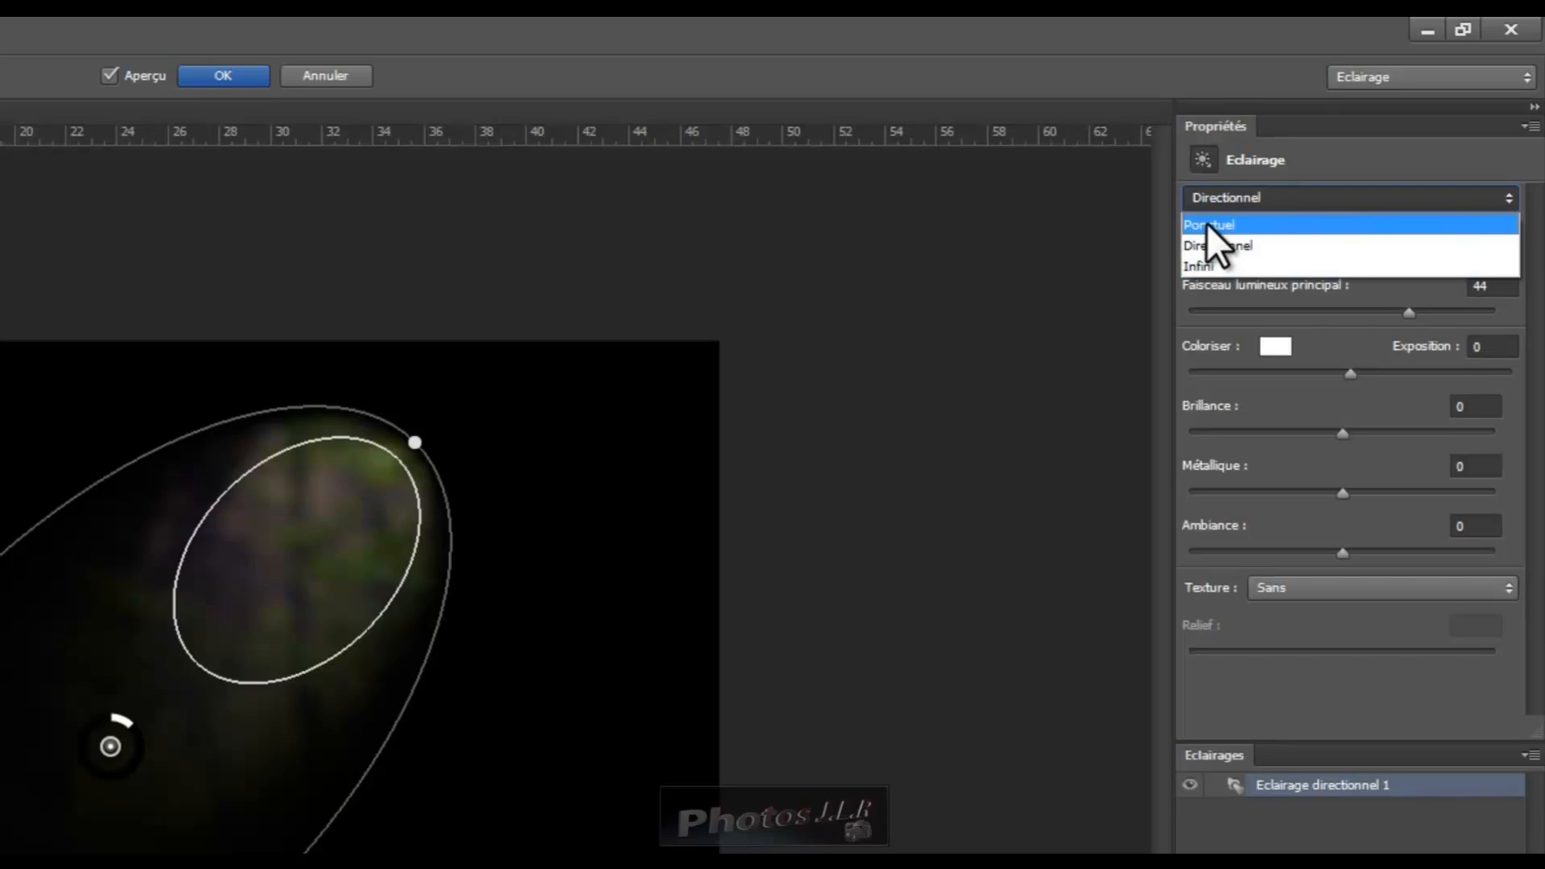
pyautogui.click(1205, 223)
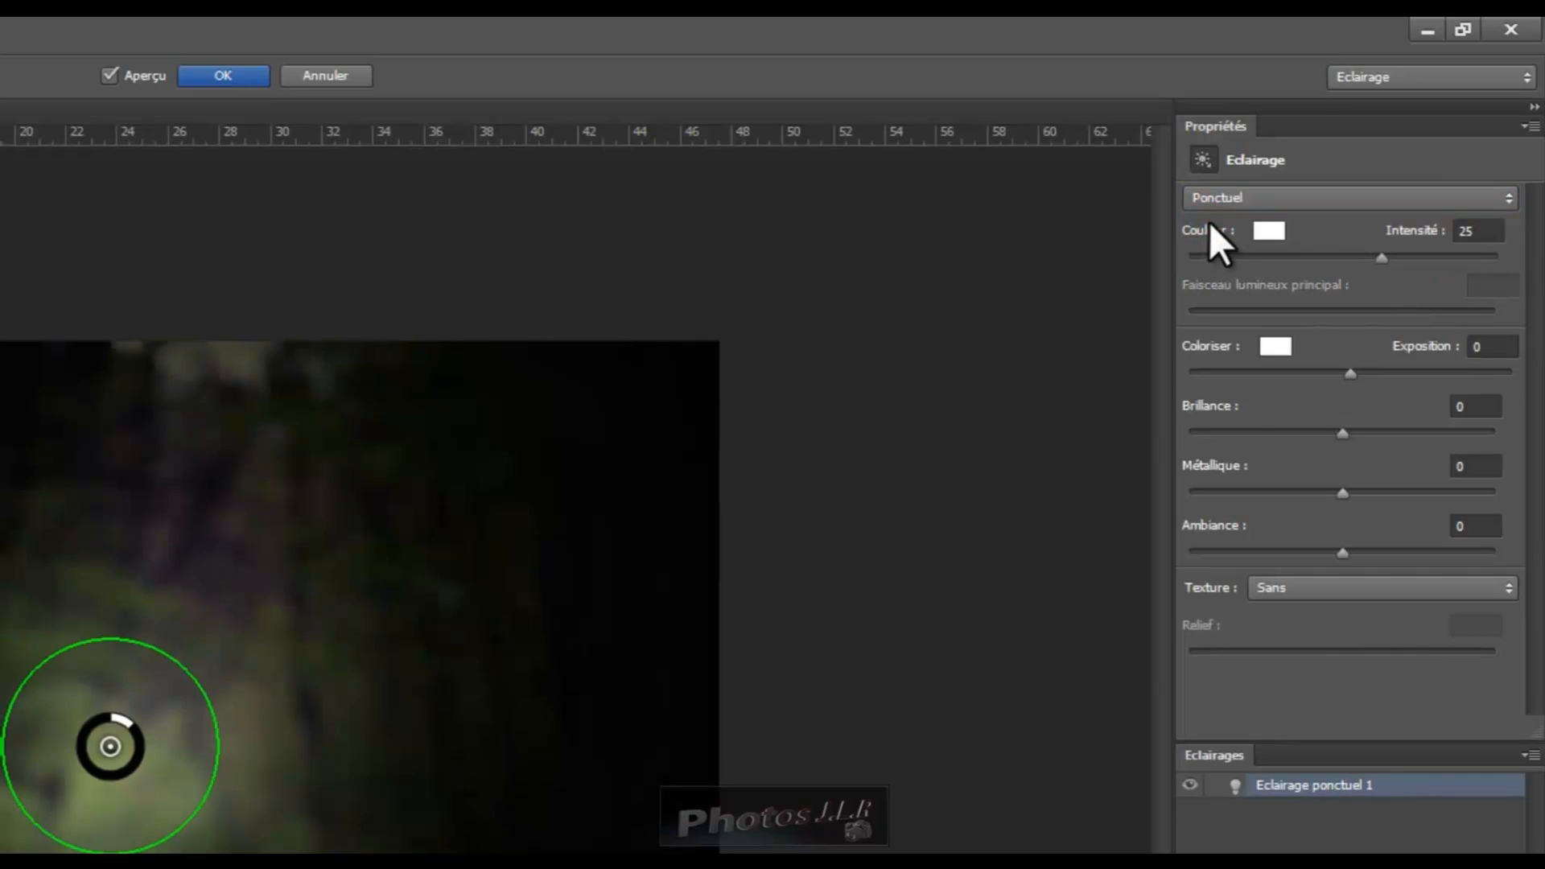
pyautogui.click(1510, 197)
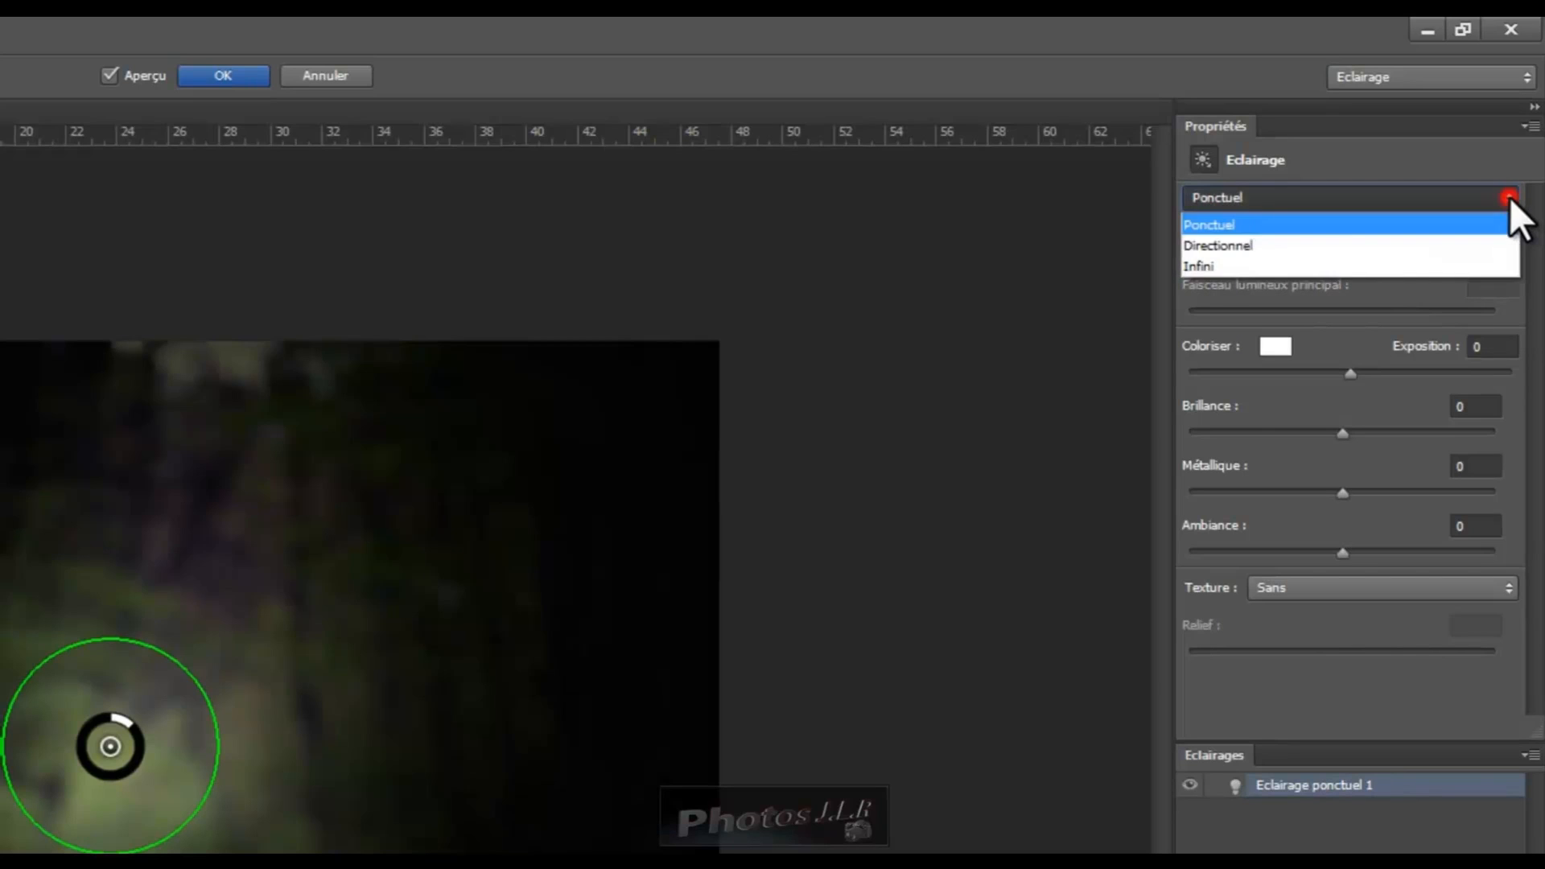
pyautogui.click(1217, 243)
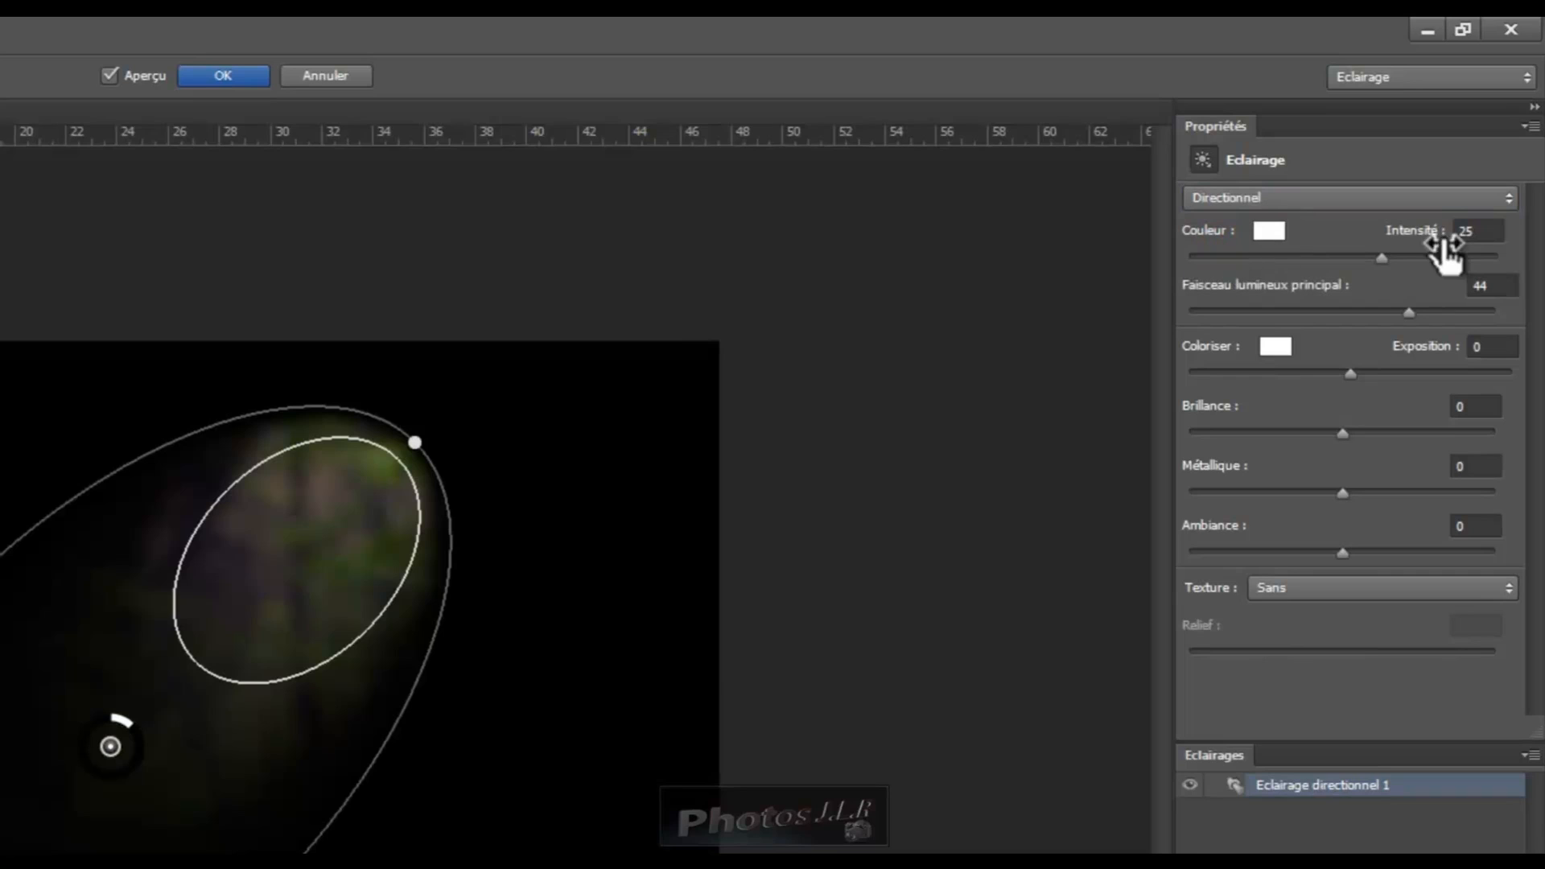
pyautogui.click(1508, 201)
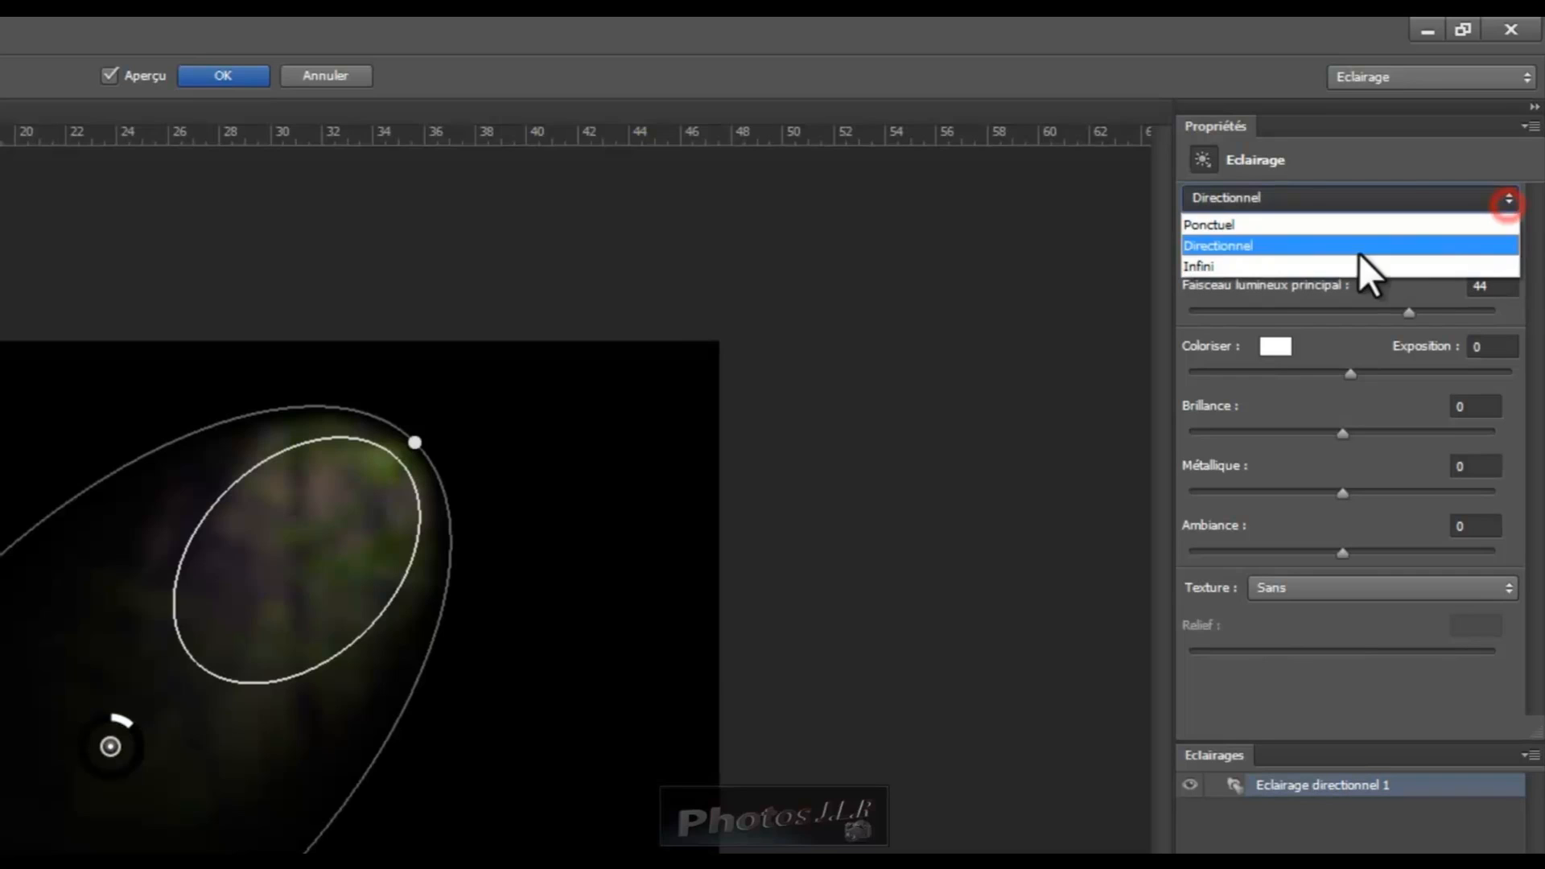
pyautogui.click(1198, 264)
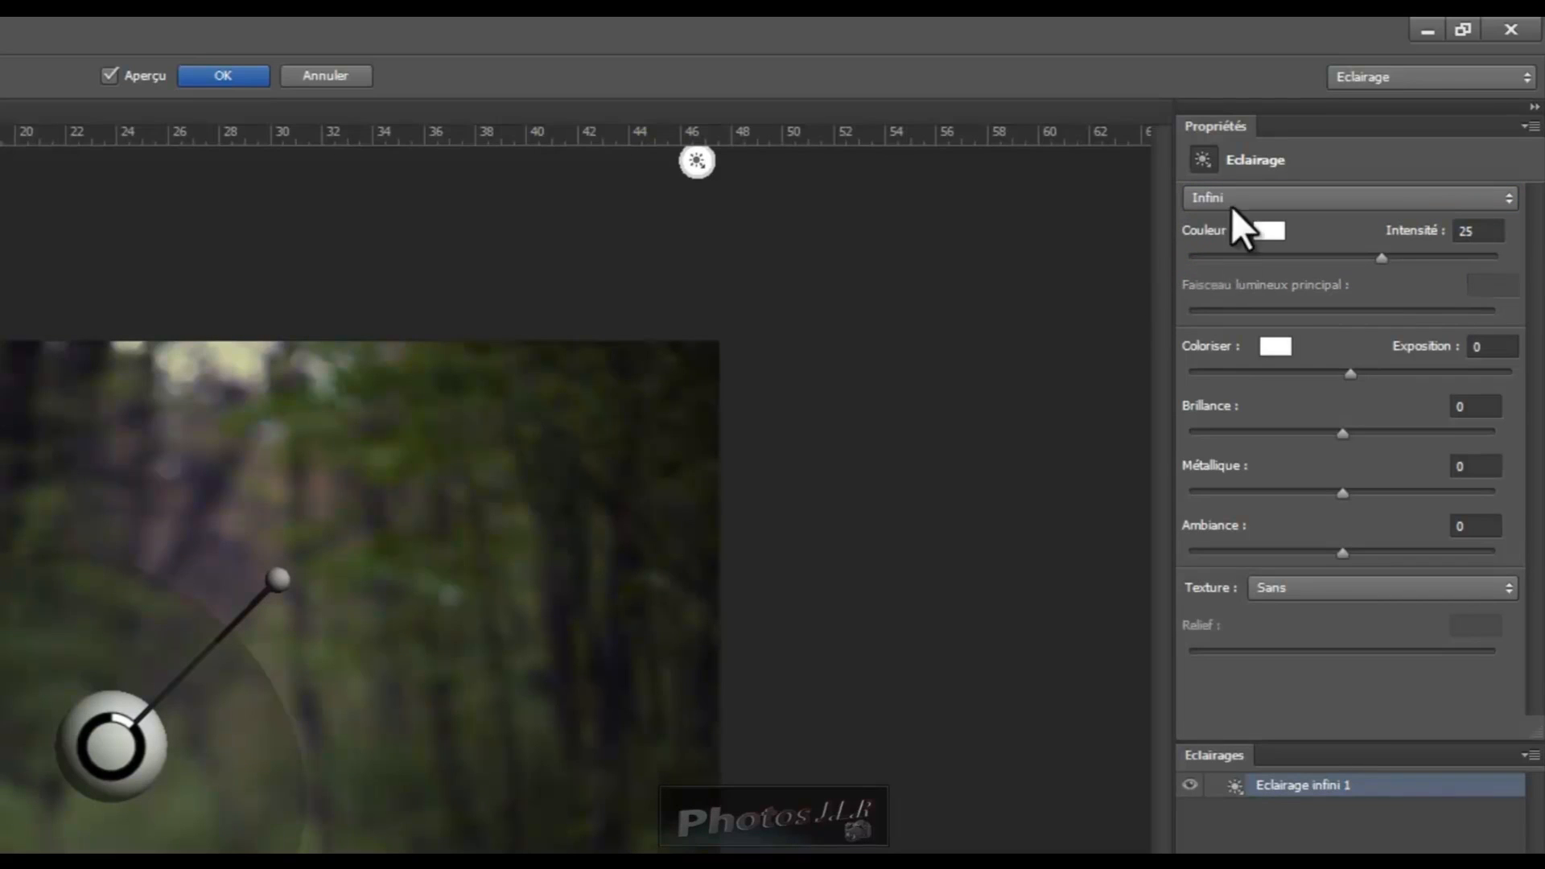
pyautogui.click(1508, 202)
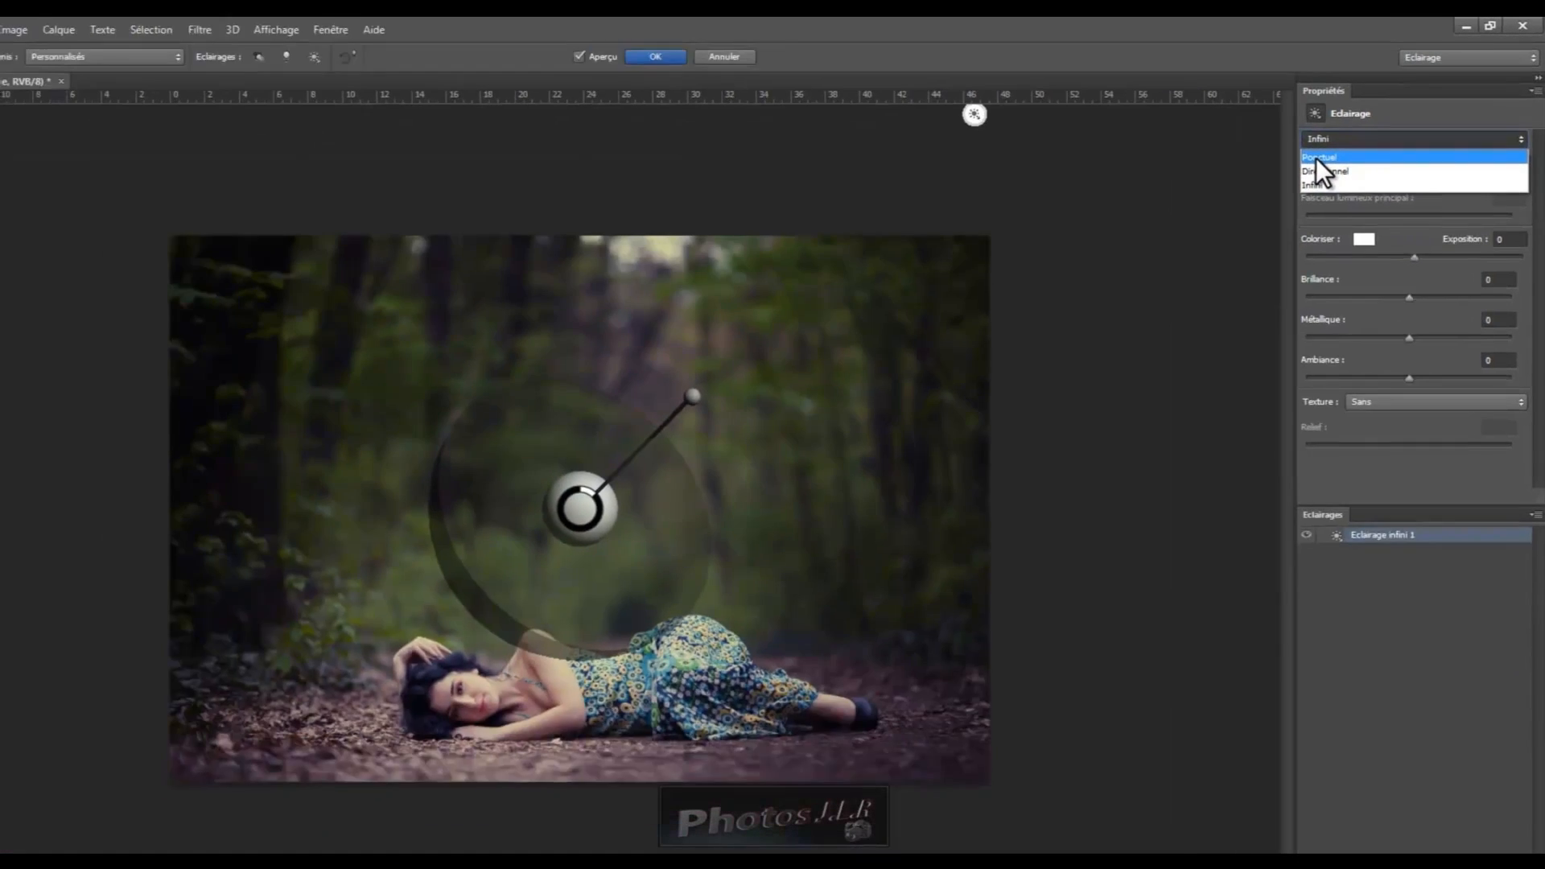
pyautogui.click(1228, 213)
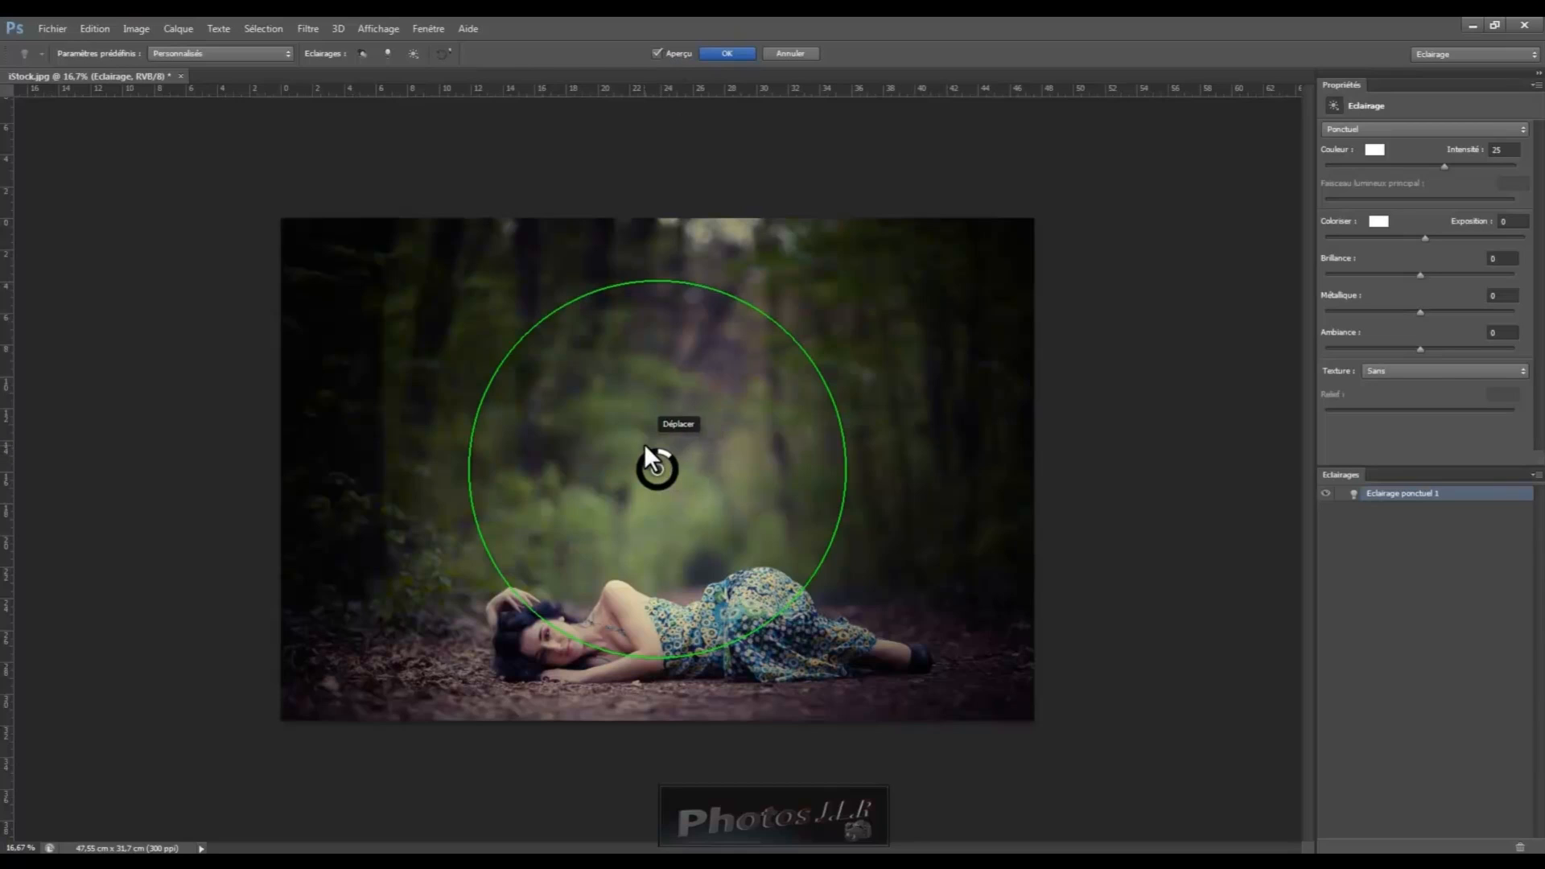
# Step: Set the point light's intensity to 32 and move the light over the trees in the photo's upper right area
pyautogui.moveTo(666, 456); pyautogui.dragTo(673, 456)
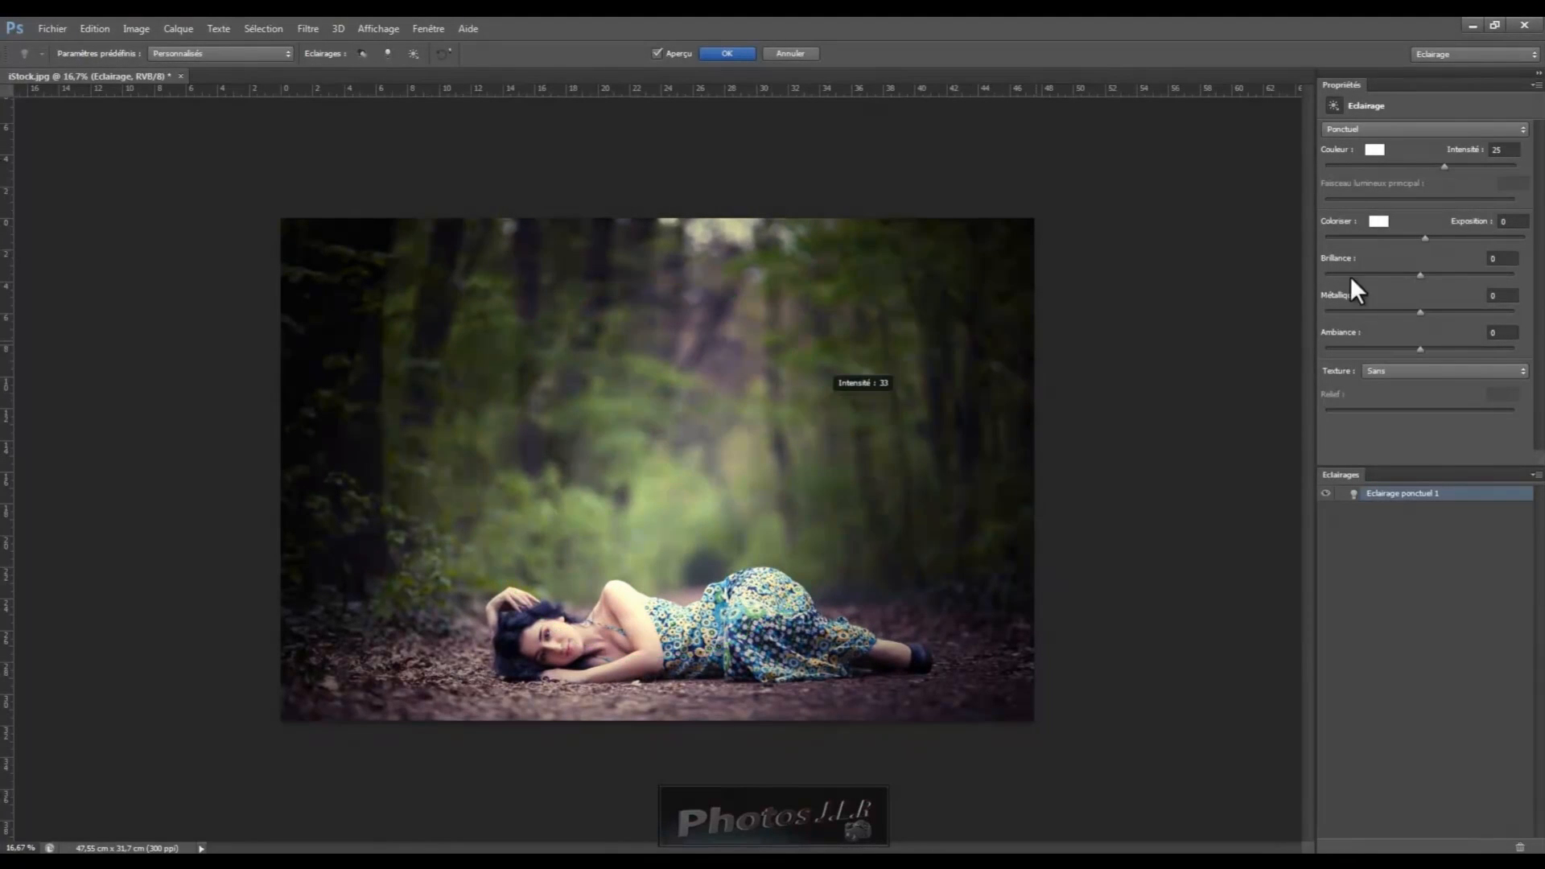
pyautogui.moveTo(1451, 166)
pyautogui.mouseDown()
pyautogui.moveTo(1362, 169)
pyautogui.moveTo(1520, 171)
pyautogui.moveTo(1451, 171)
pyautogui.mouseUp()
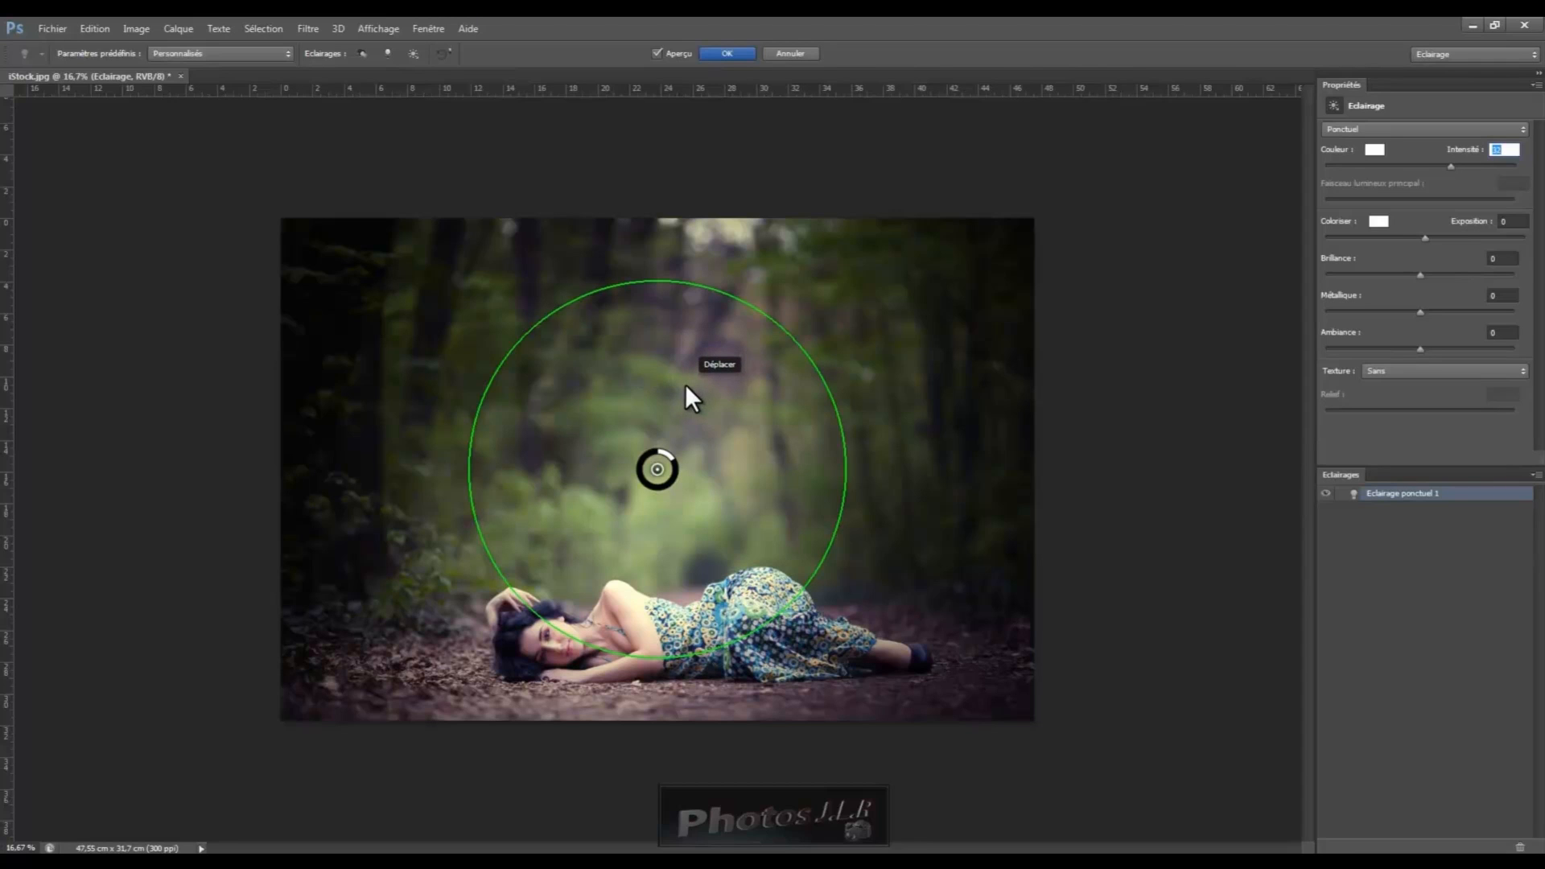
pyautogui.moveTo(689, 385); pyautogui.dragTo(924, 267)
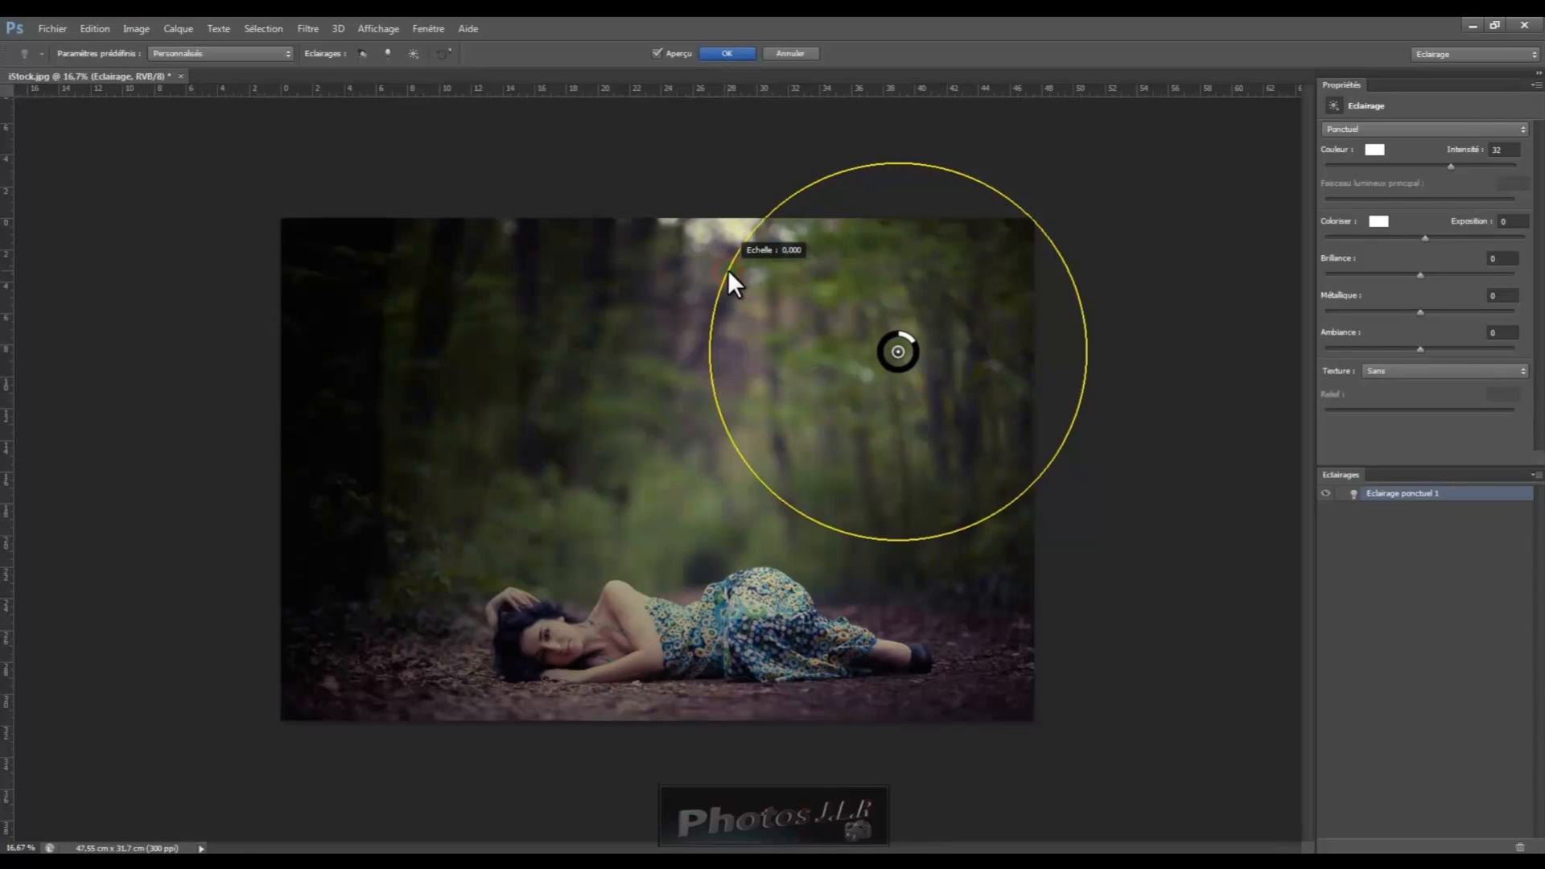
# Step: Shrink the point light's circle and raise its intensity to 40, keeping it over the trees
pyautogui.moveTo(729, 273); pyautogui.dragTo(771, 297)
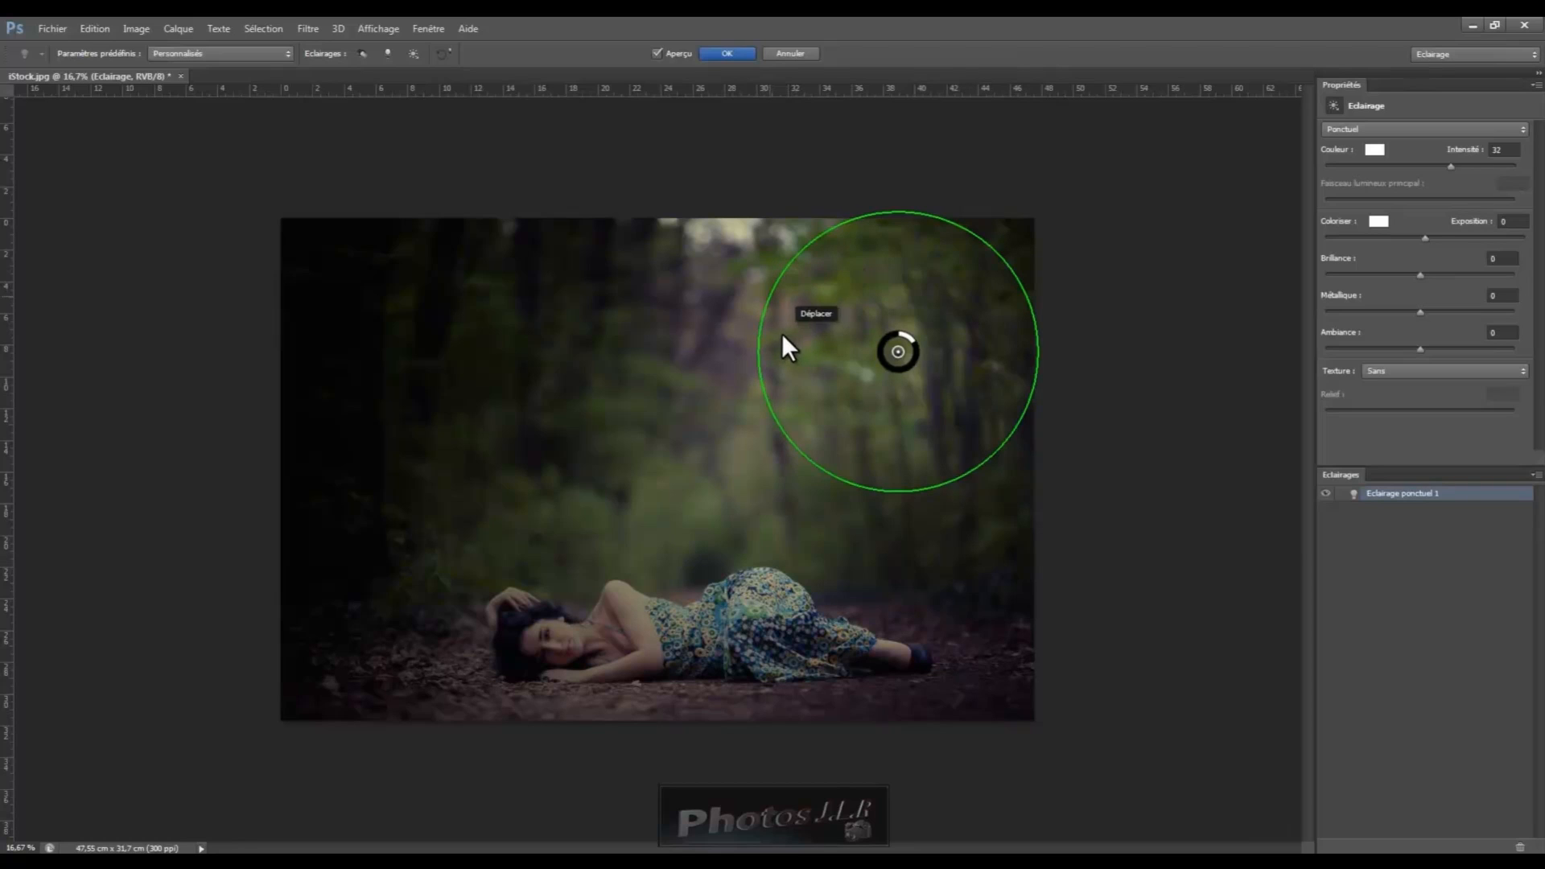
pyautogui.moveTo(916, 340); pyautogui.dragTo(901, 306)
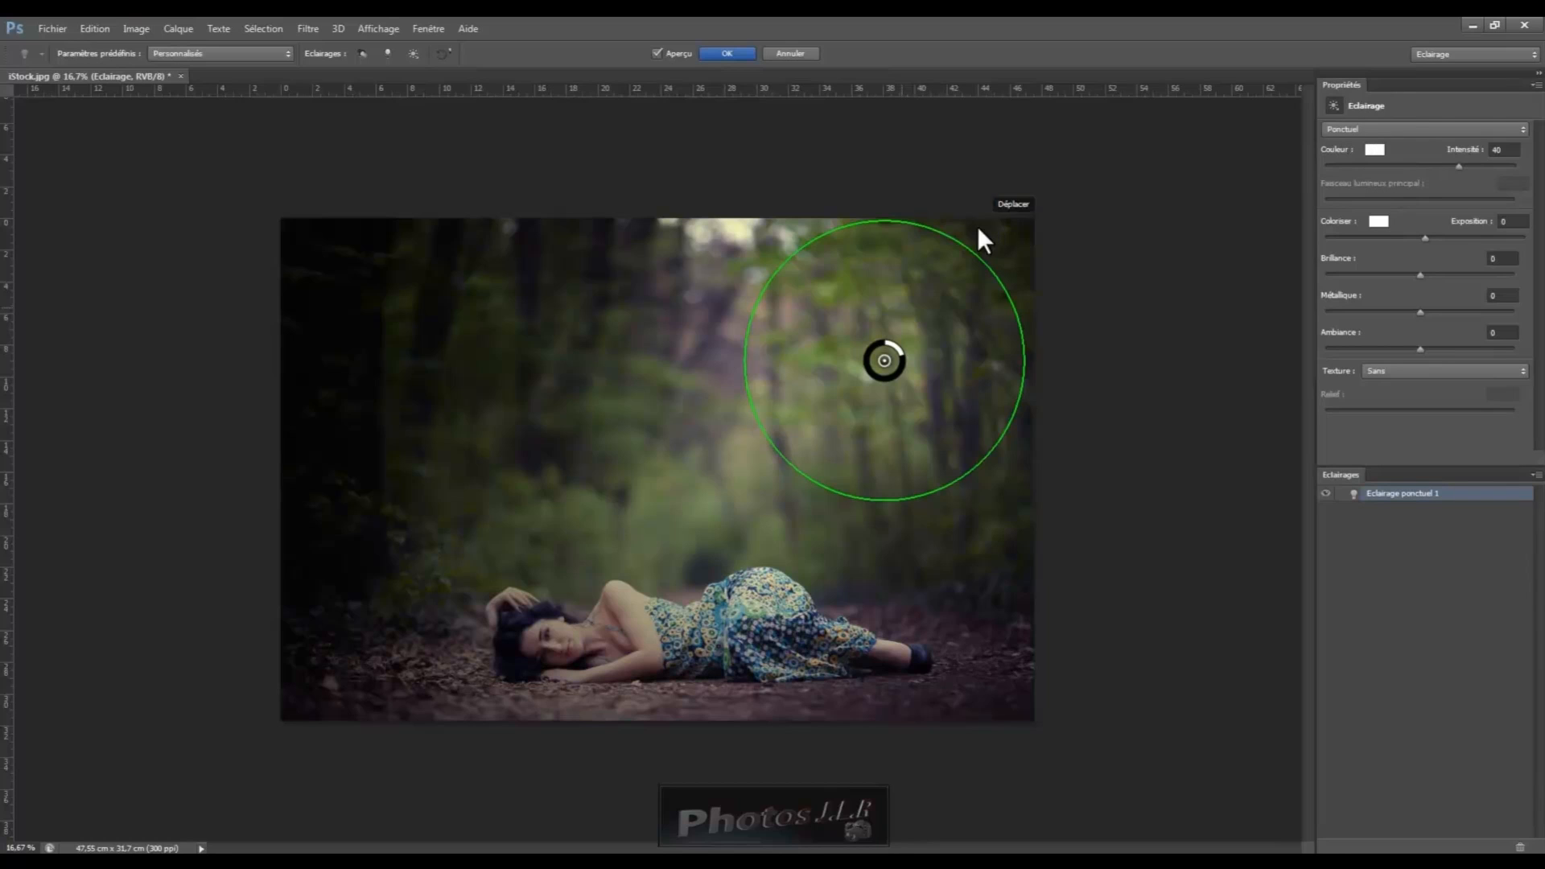
# Step: Change the light's colour from white to a pale warm orange, hex f1d49b
pyautogui.click(1376, 150)
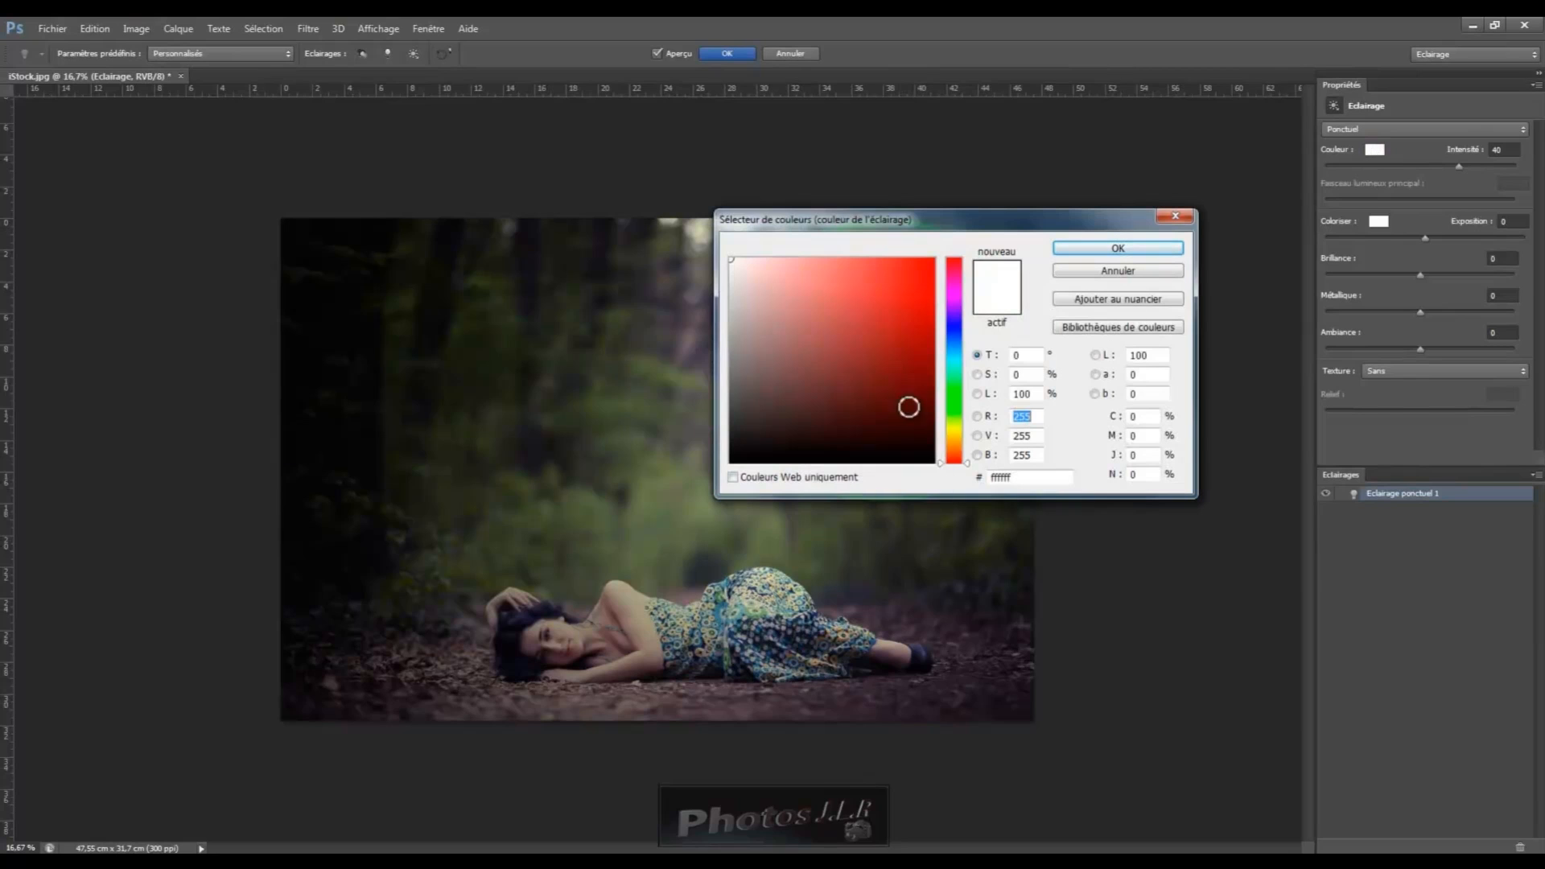
pyautogui.click(953, 437)
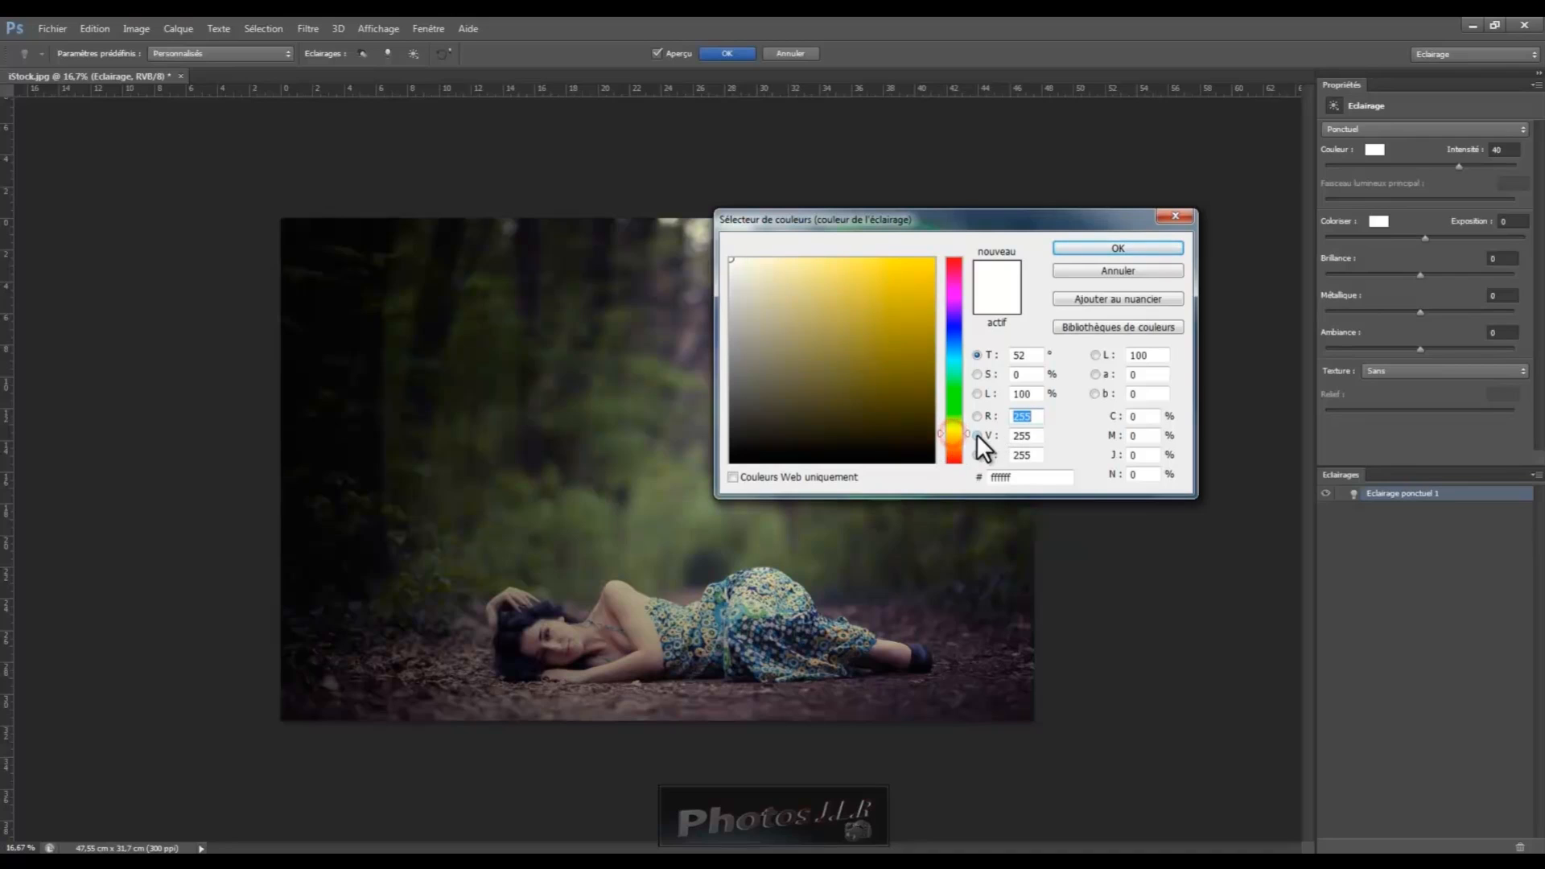
pyautogui.moveTo(967, 437); pyautogui.dragTo(967, 440)
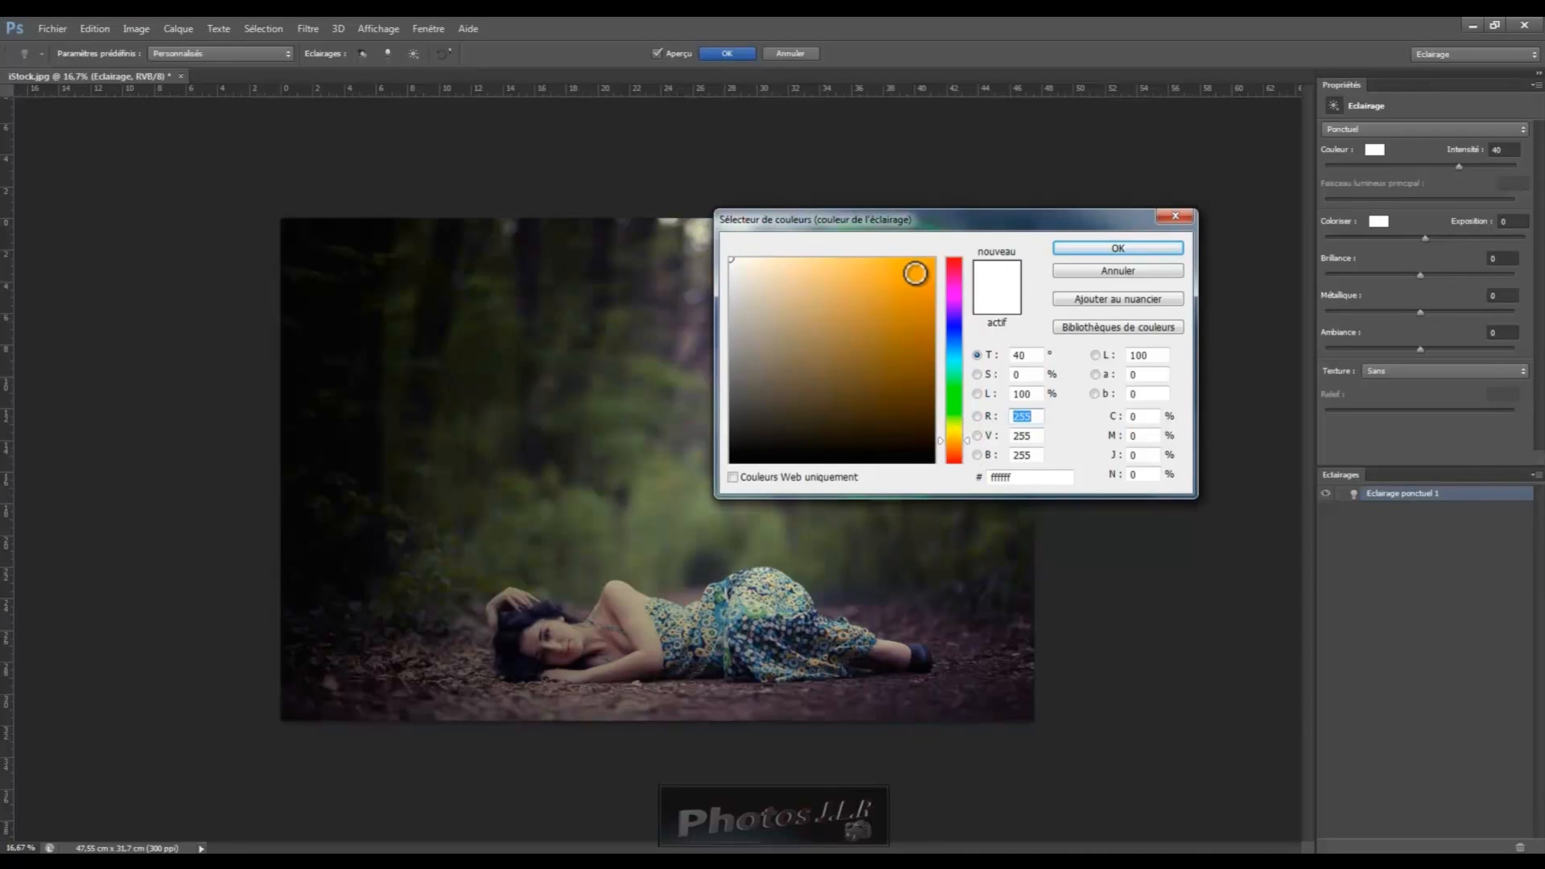
pyautogui.click(915, 271)
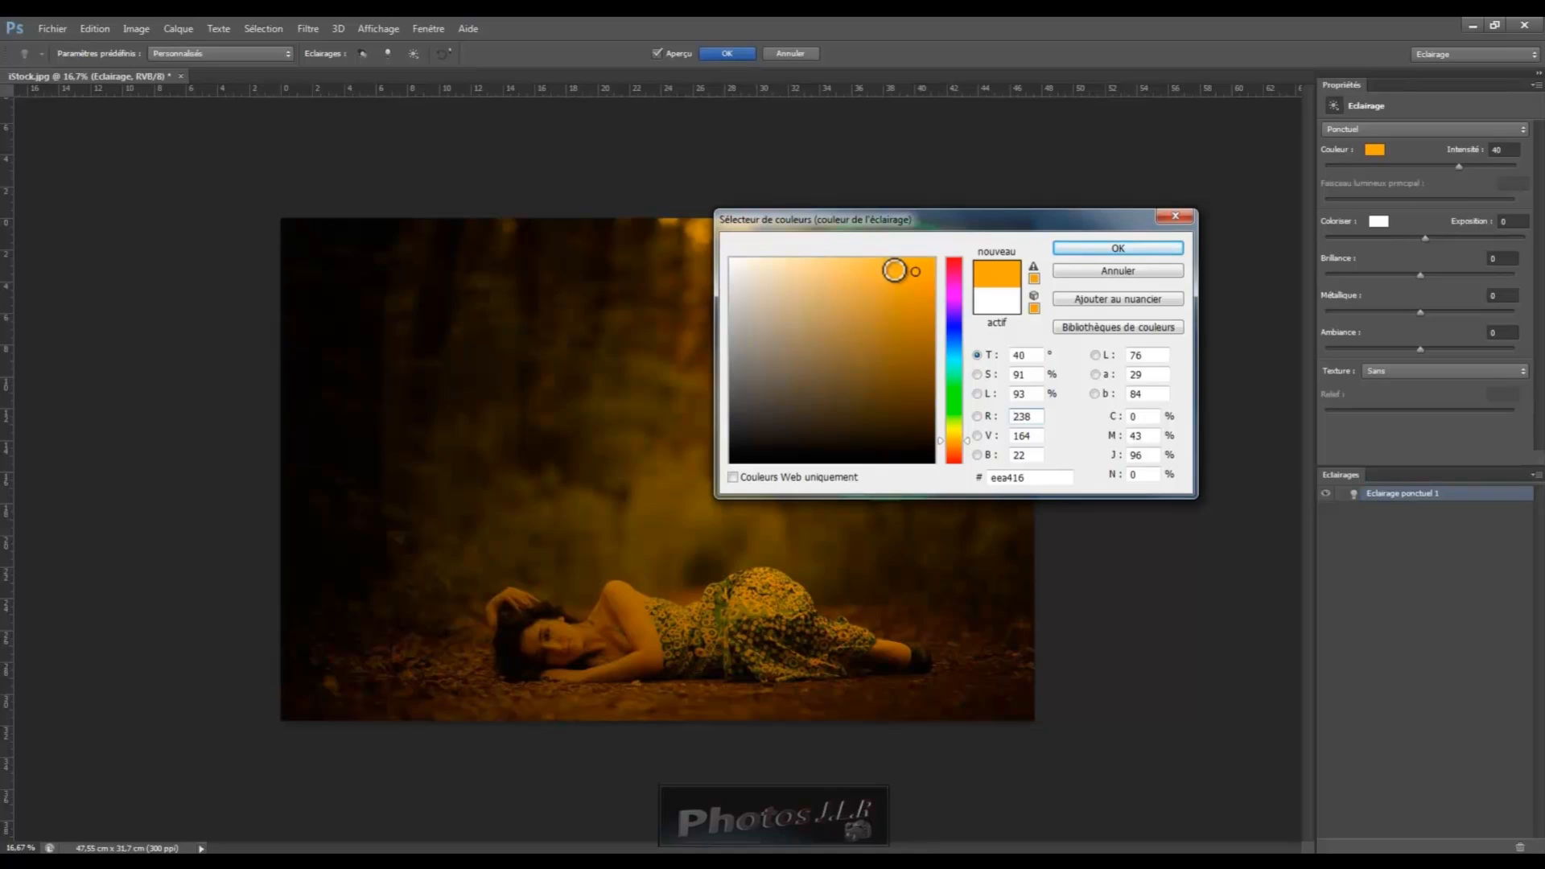
pyautogui.moveTo(886, 271)
pyautogui.mouseDown()
pyautogui.moveTo(852, 267)
pyautogui.moveTo(865, 269)
pyautogui.mouseUp()
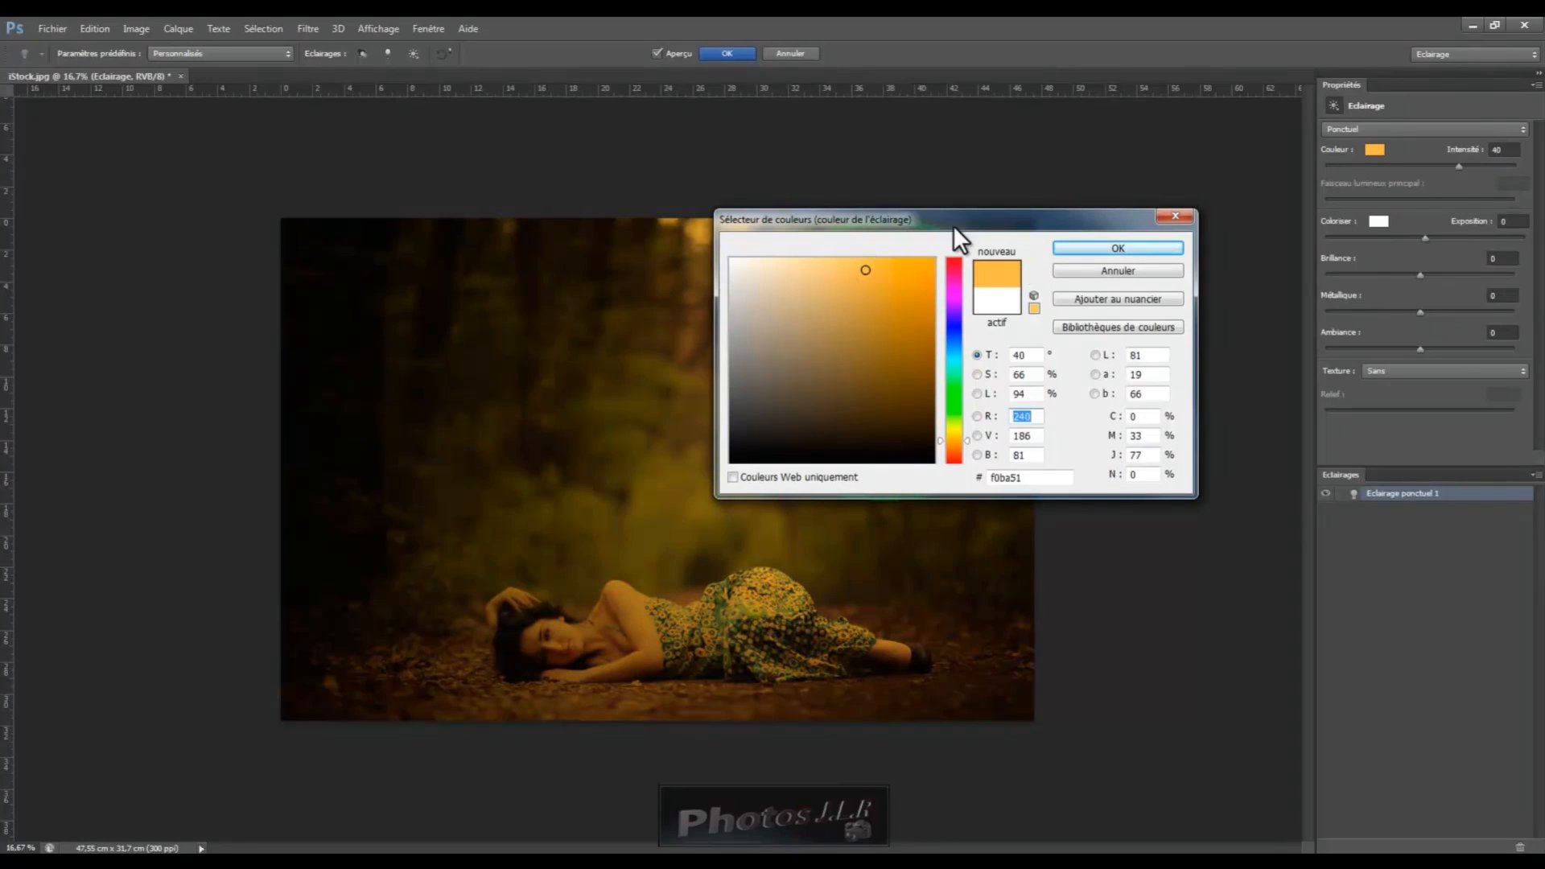
pyautogui.moveTo(967, 215); pyautogui.dragTo(1265, 233)
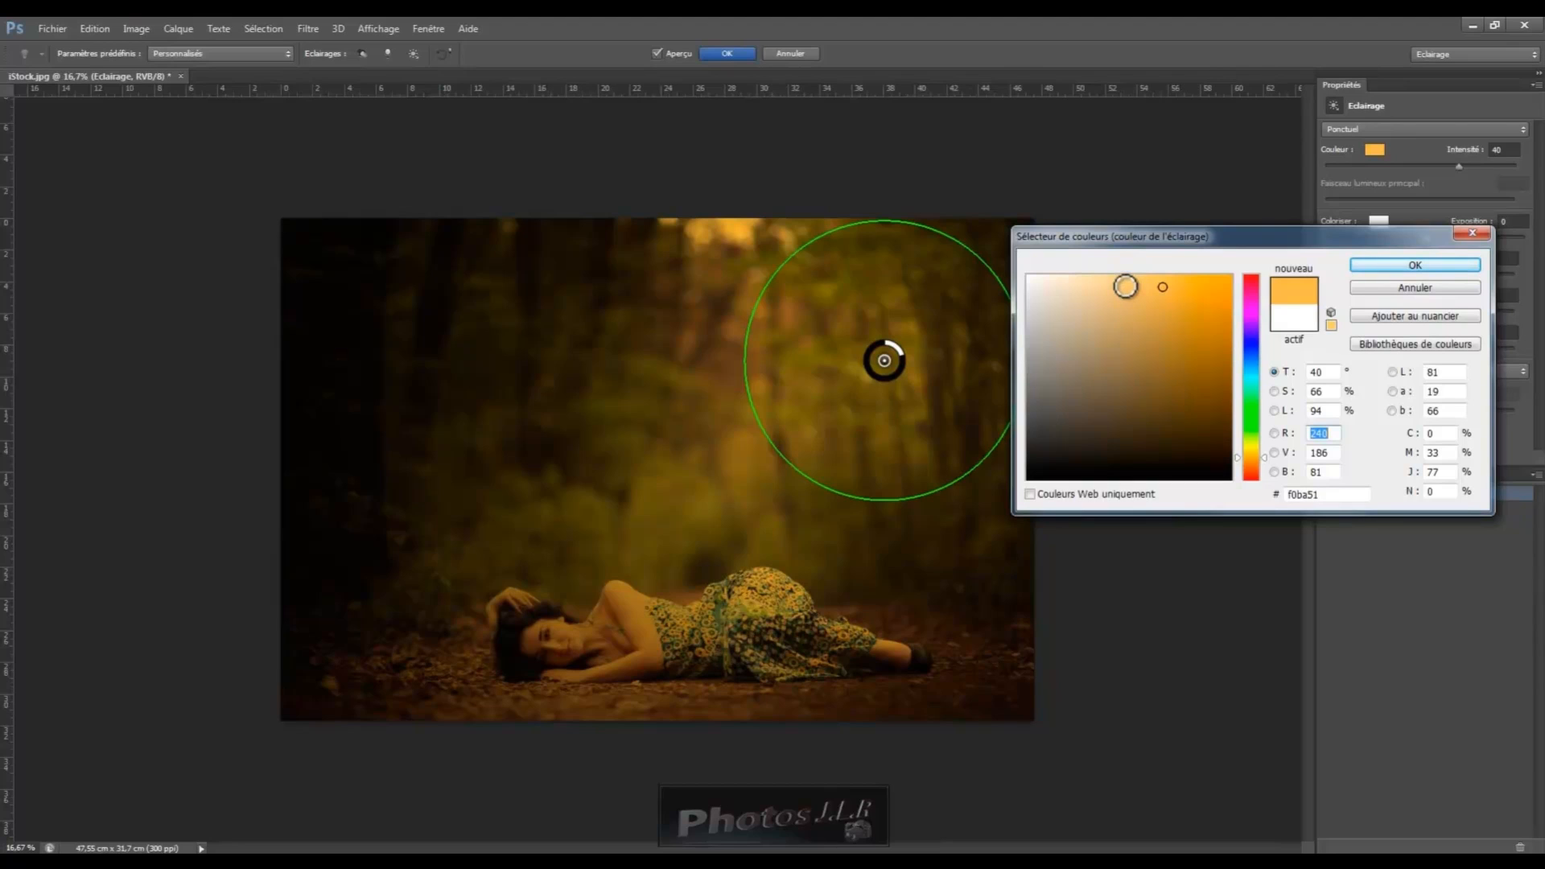
pyautogui.click(1126, 285)
pyautogui.moveTo(1115, 288); pyautogui.dragTo(1103, 289)
pyautogui.moveTo(1114, 288)
pyautogui.mouseDown()
pyautogui.moveTo(1080, 290)
pyautogui.moveTo(1100, 286)
pyautogui.mouseUp()
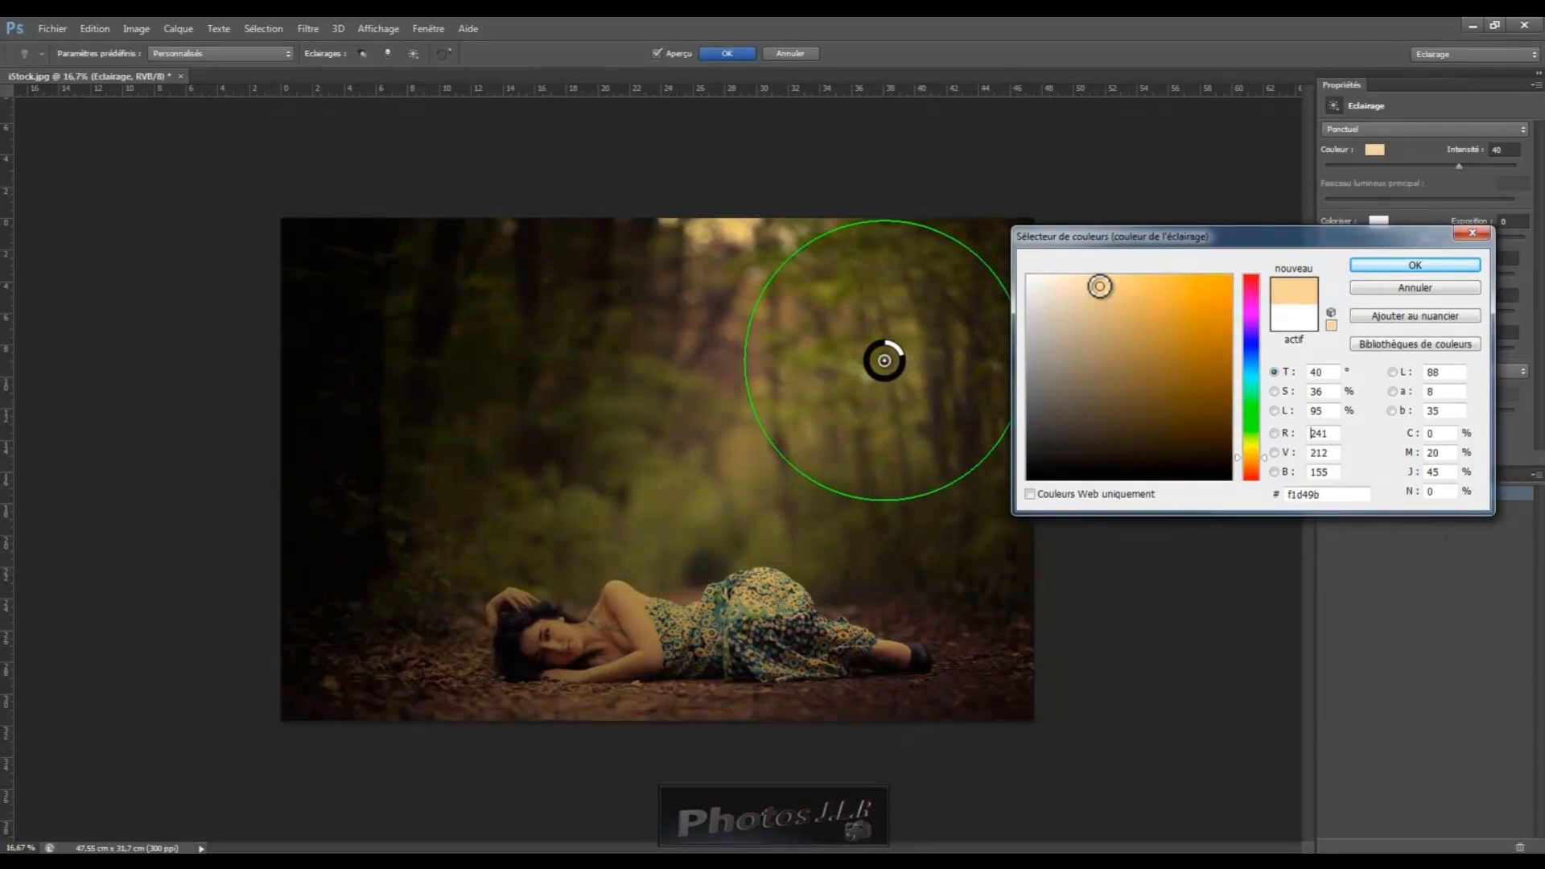
pyautogui.click(1454, 266)
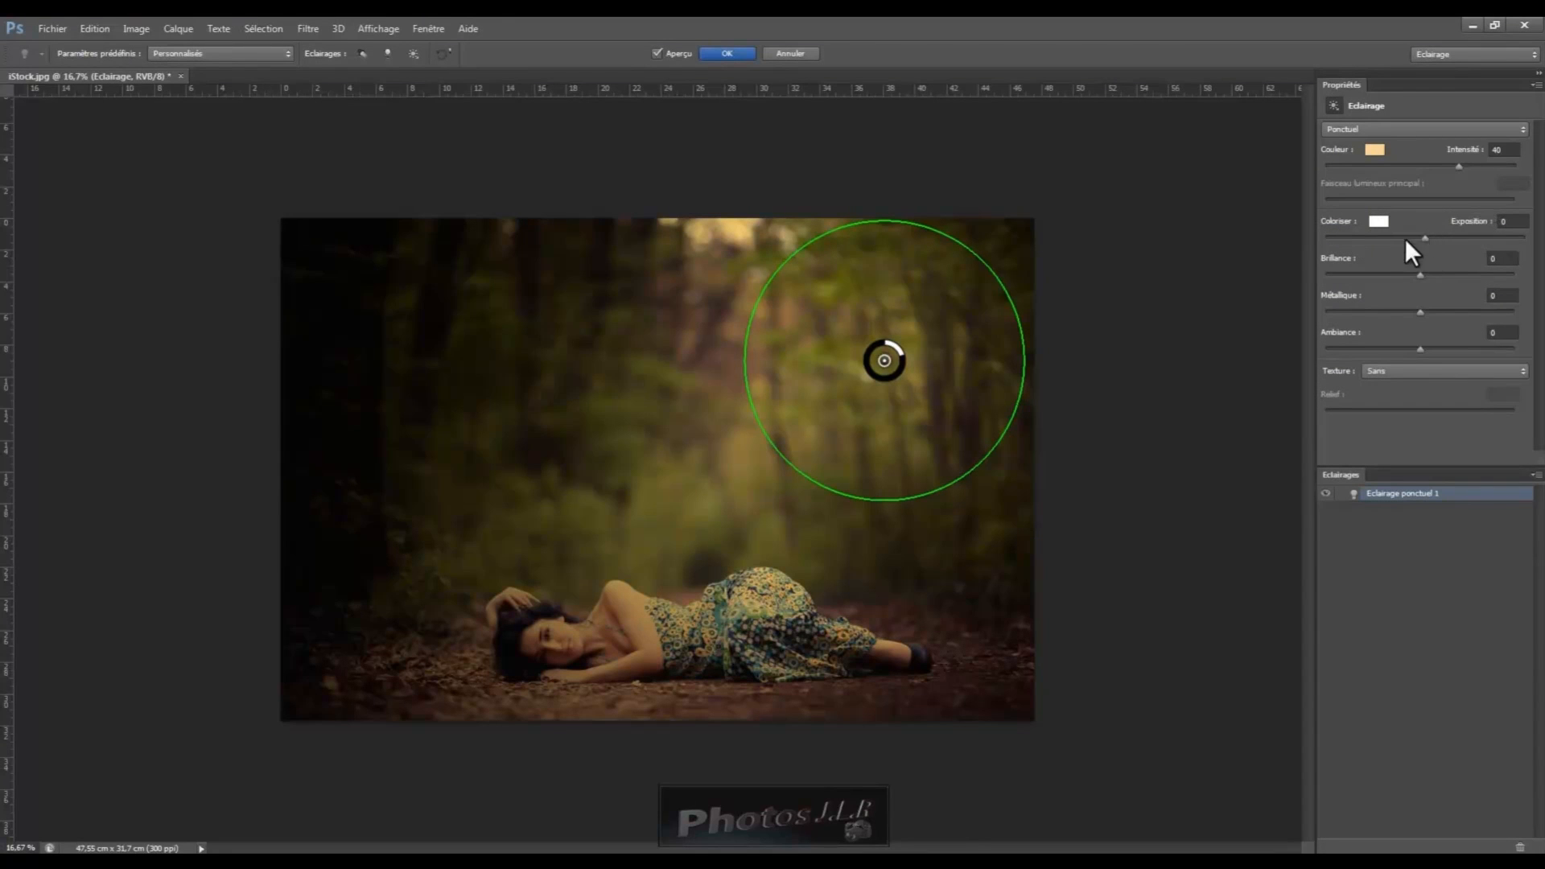
# Step: Set the exposure to -7, and try Brillance at both extremes before settling it at 7
pyautogui.moveTo(1424, 236)
pyautogui.mouseDown()
pyautogui.moveTo(1375, 243)
pyautogui.moveTo(1395, 240)
pyautogui.mouseUp()
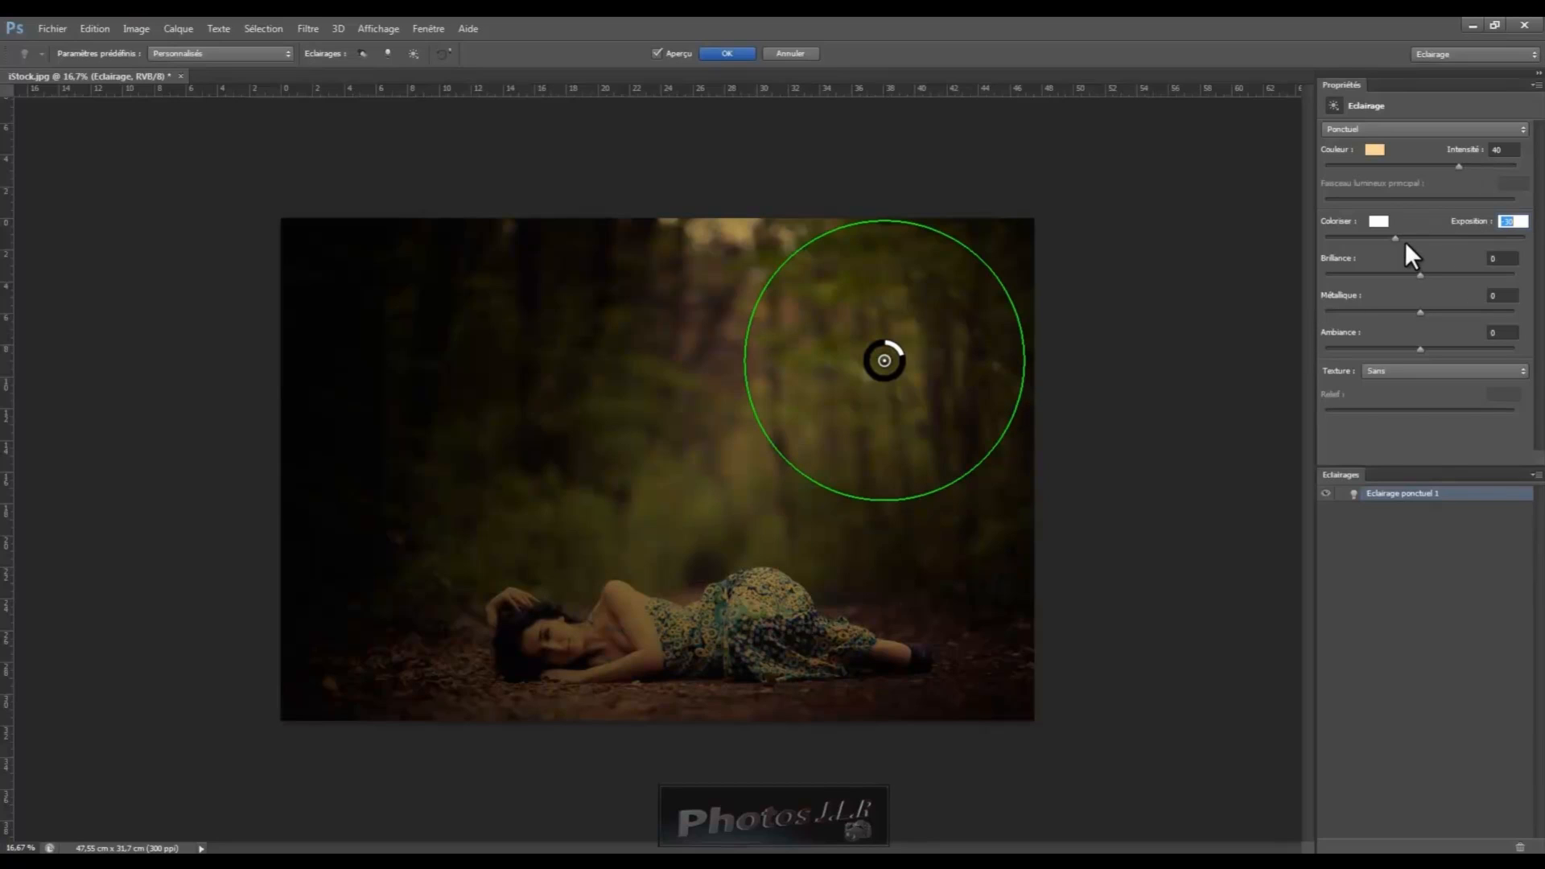
pyautogui.moveTo(1396, 236)
pyautogui.mouseDown()
pyautogui.moveTo(1496, 236)
pyautogui.moveTo(1418, 240)
pyautogui.mouseUp()
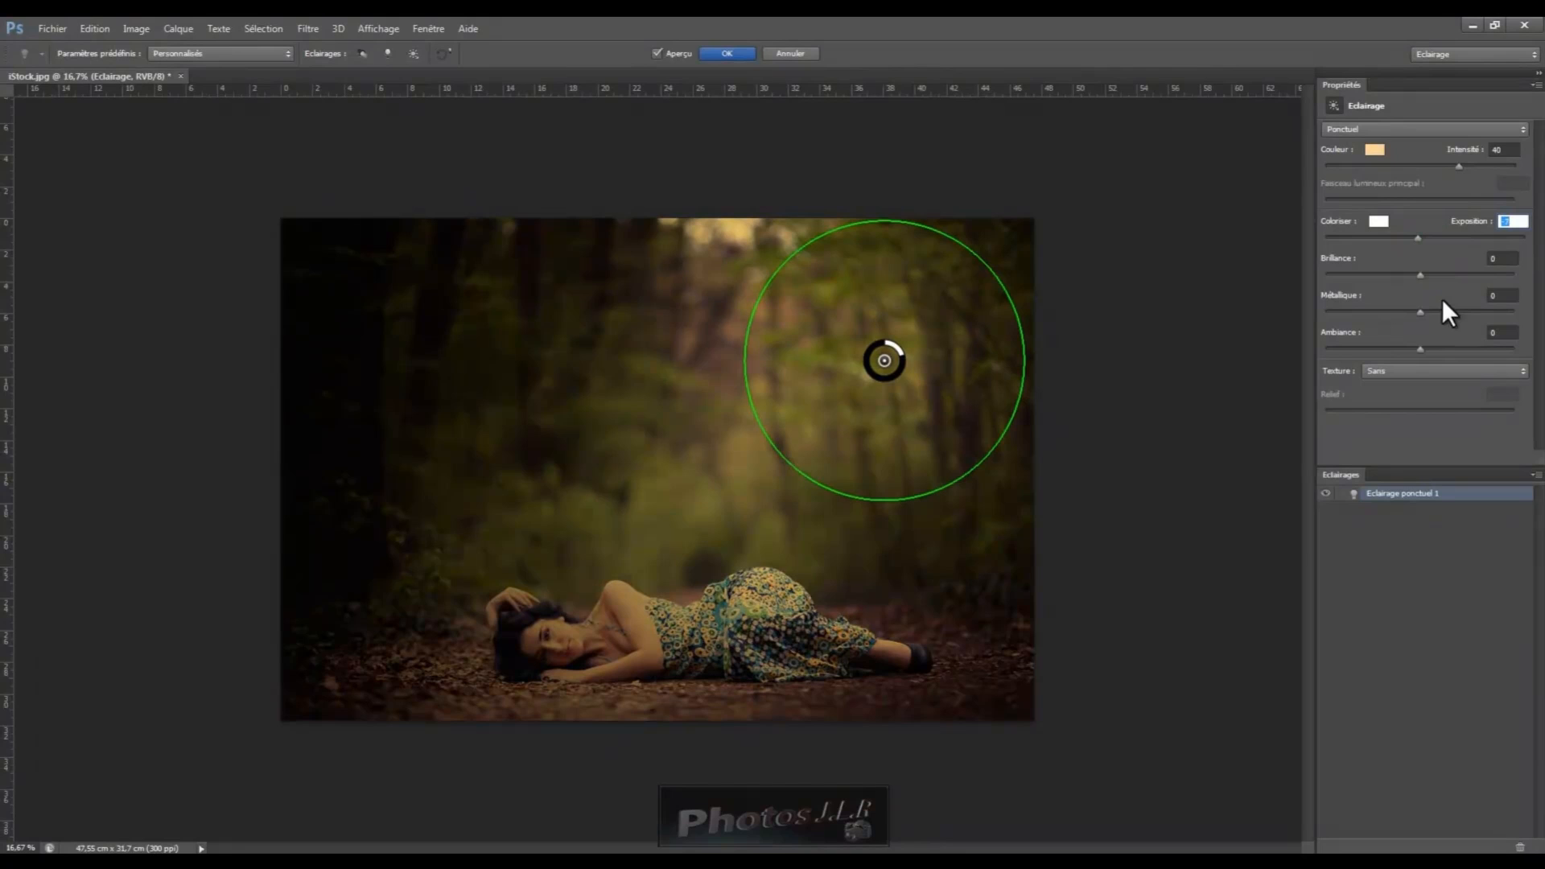
pyautogui.moveTo(1421, 273); pyautogui.dragTo(1323, 277)
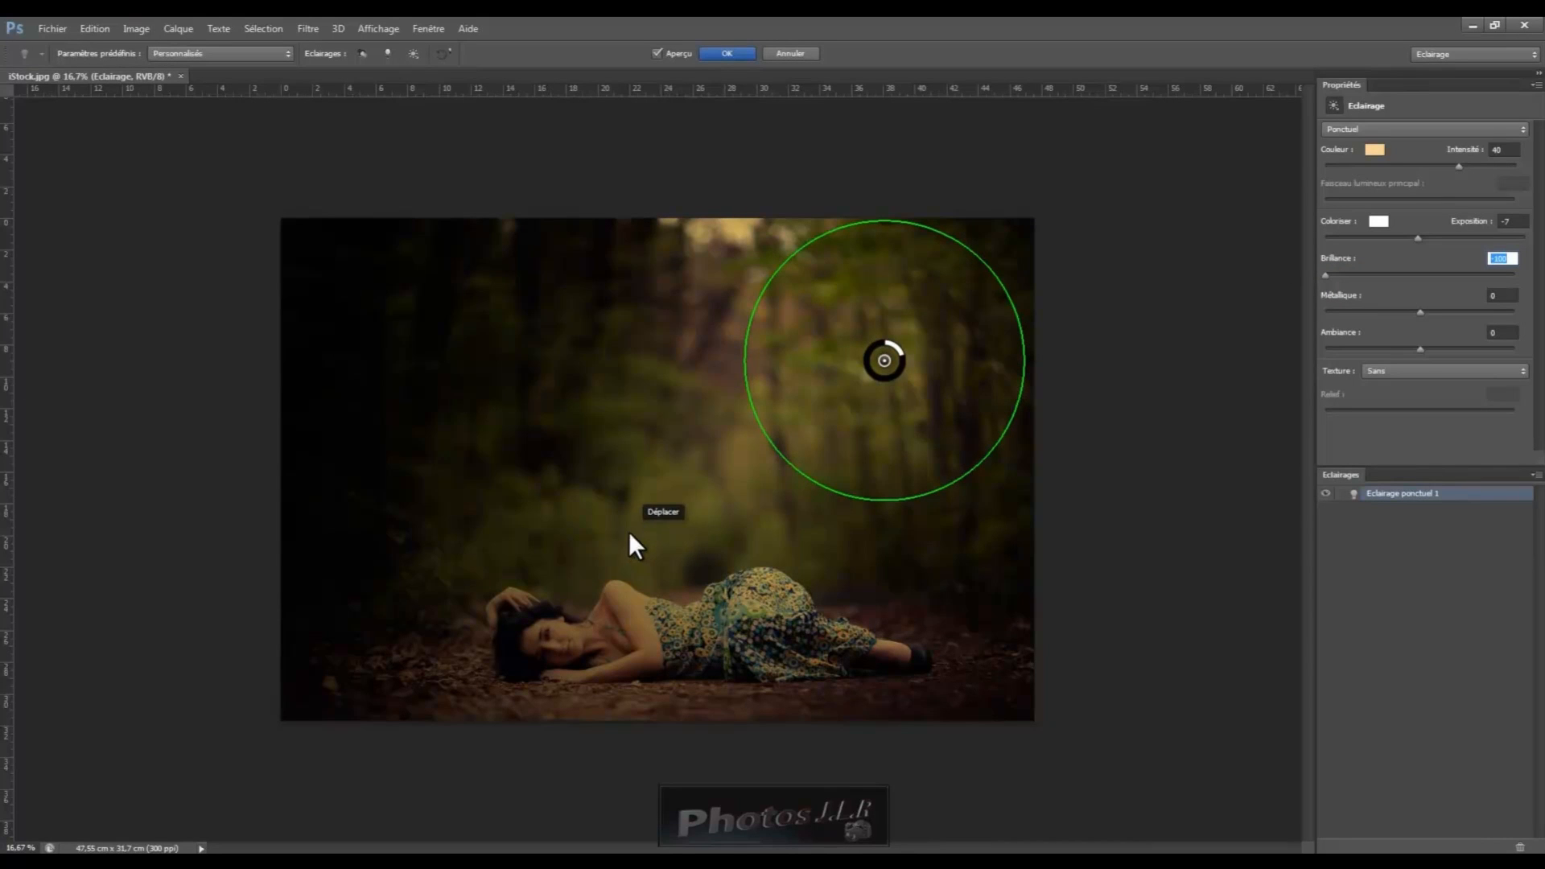
pyautogui.moveTo(1329, 274); pyautogui.dragTo(1515, 274)
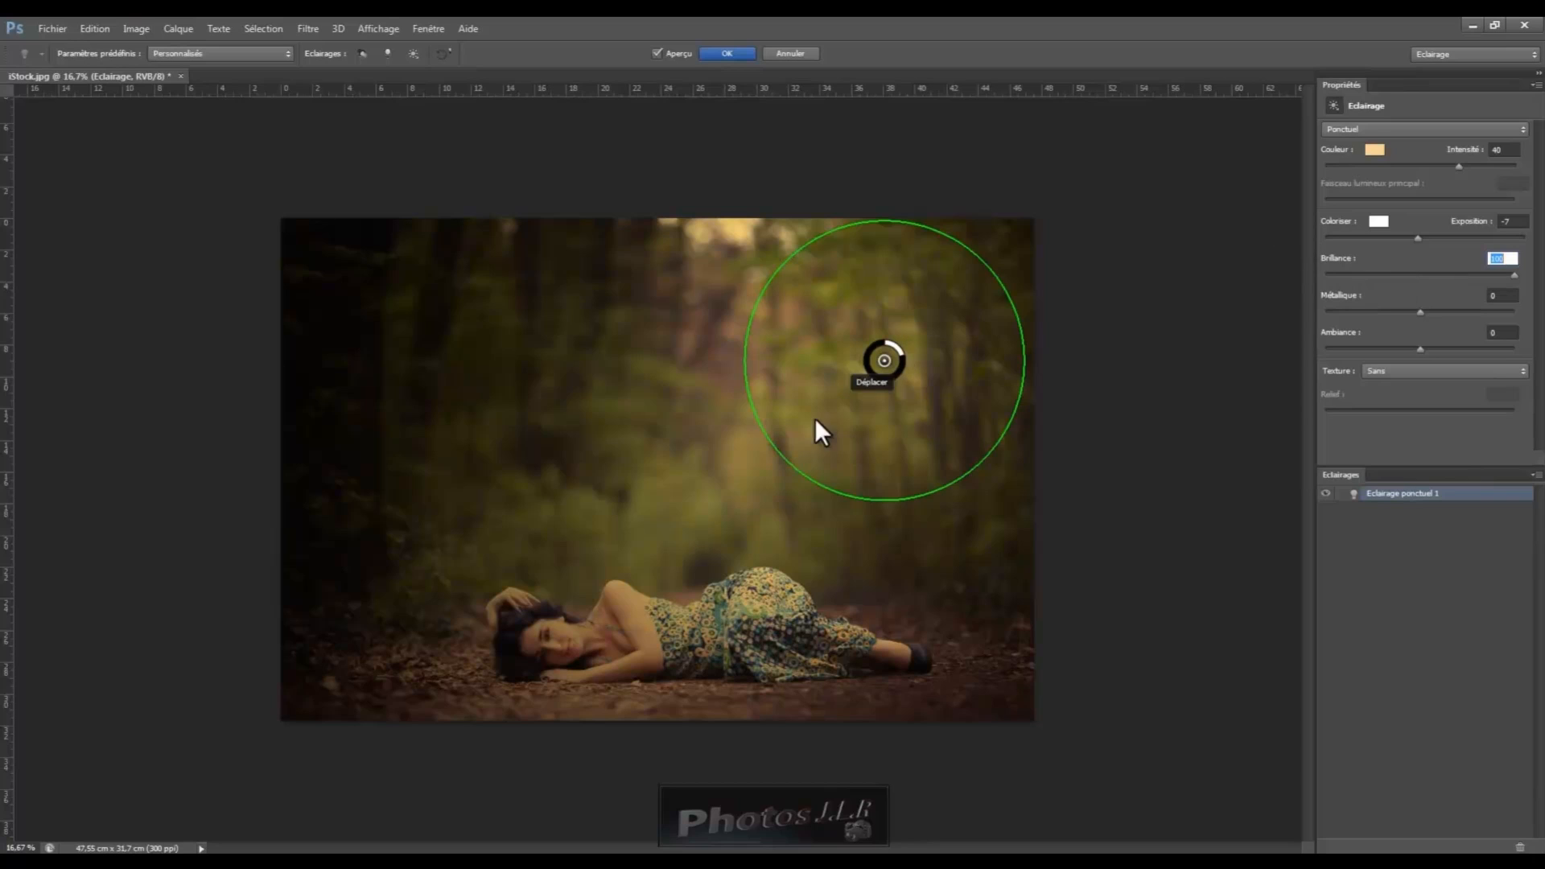
pyautogui.moveTo(1516, 277); pyautogui.dragTo(1426, 277)
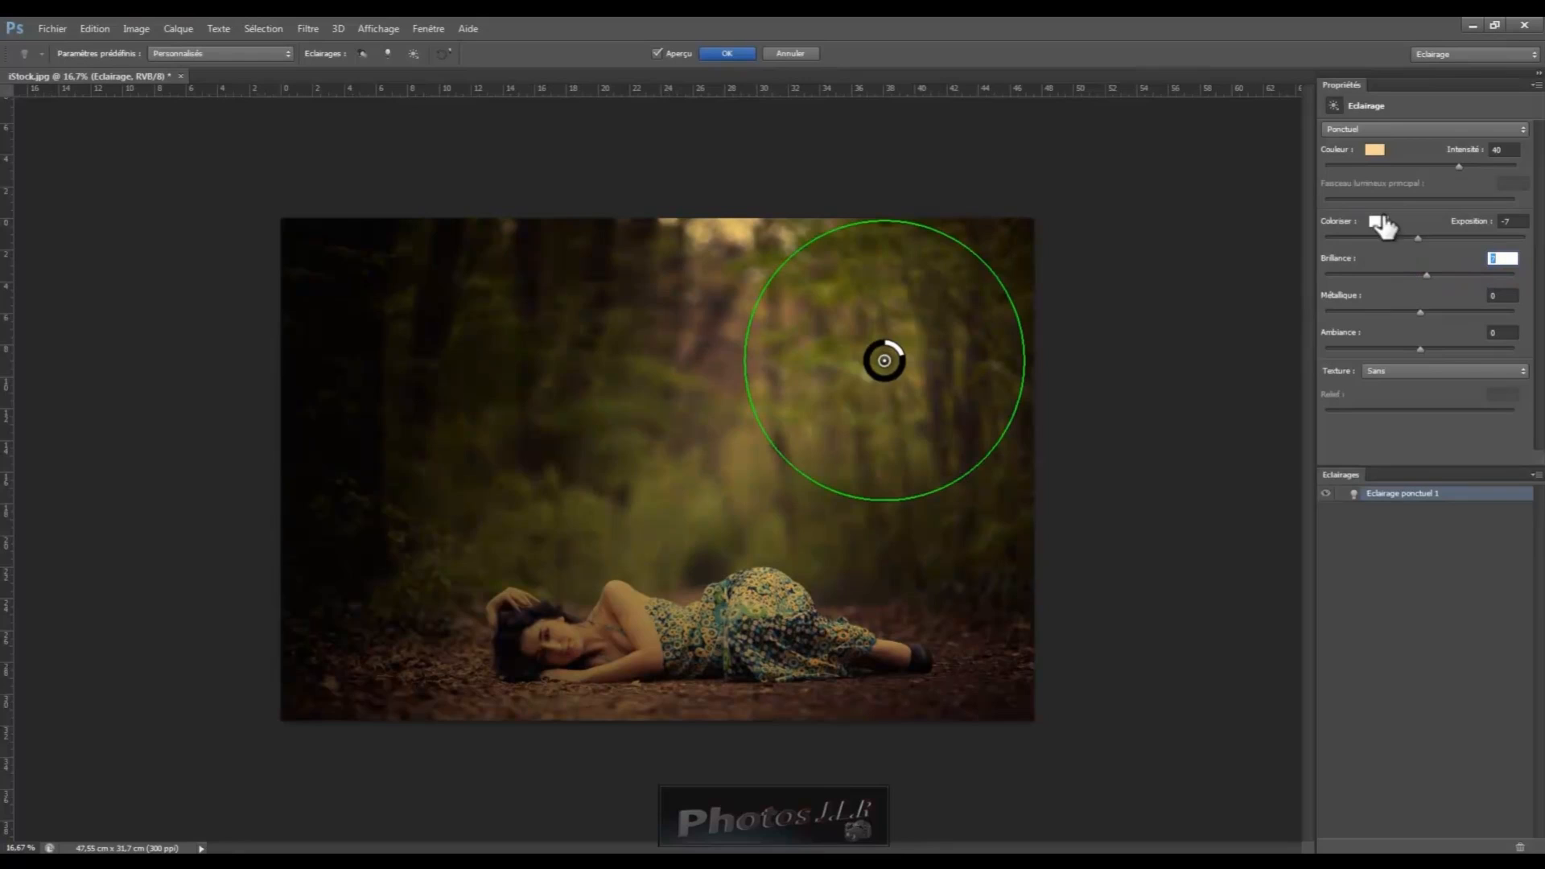
# Step: Set the Coloriser ambient colour to bright red, hex f30707
pyautogui.click(1378, 224)
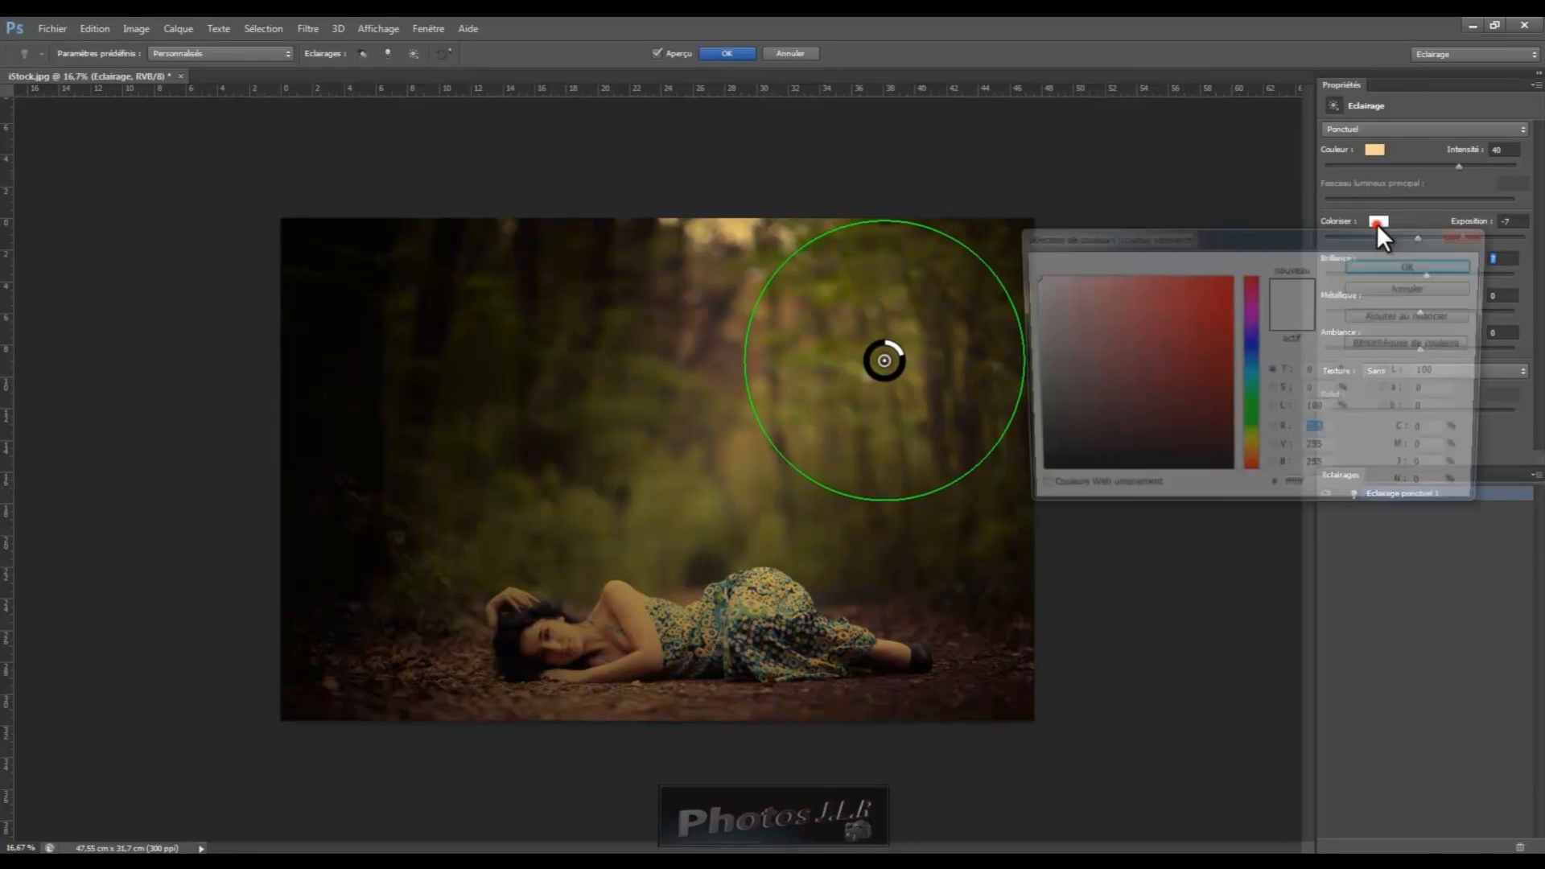
pyautogui.click(1225, 283)
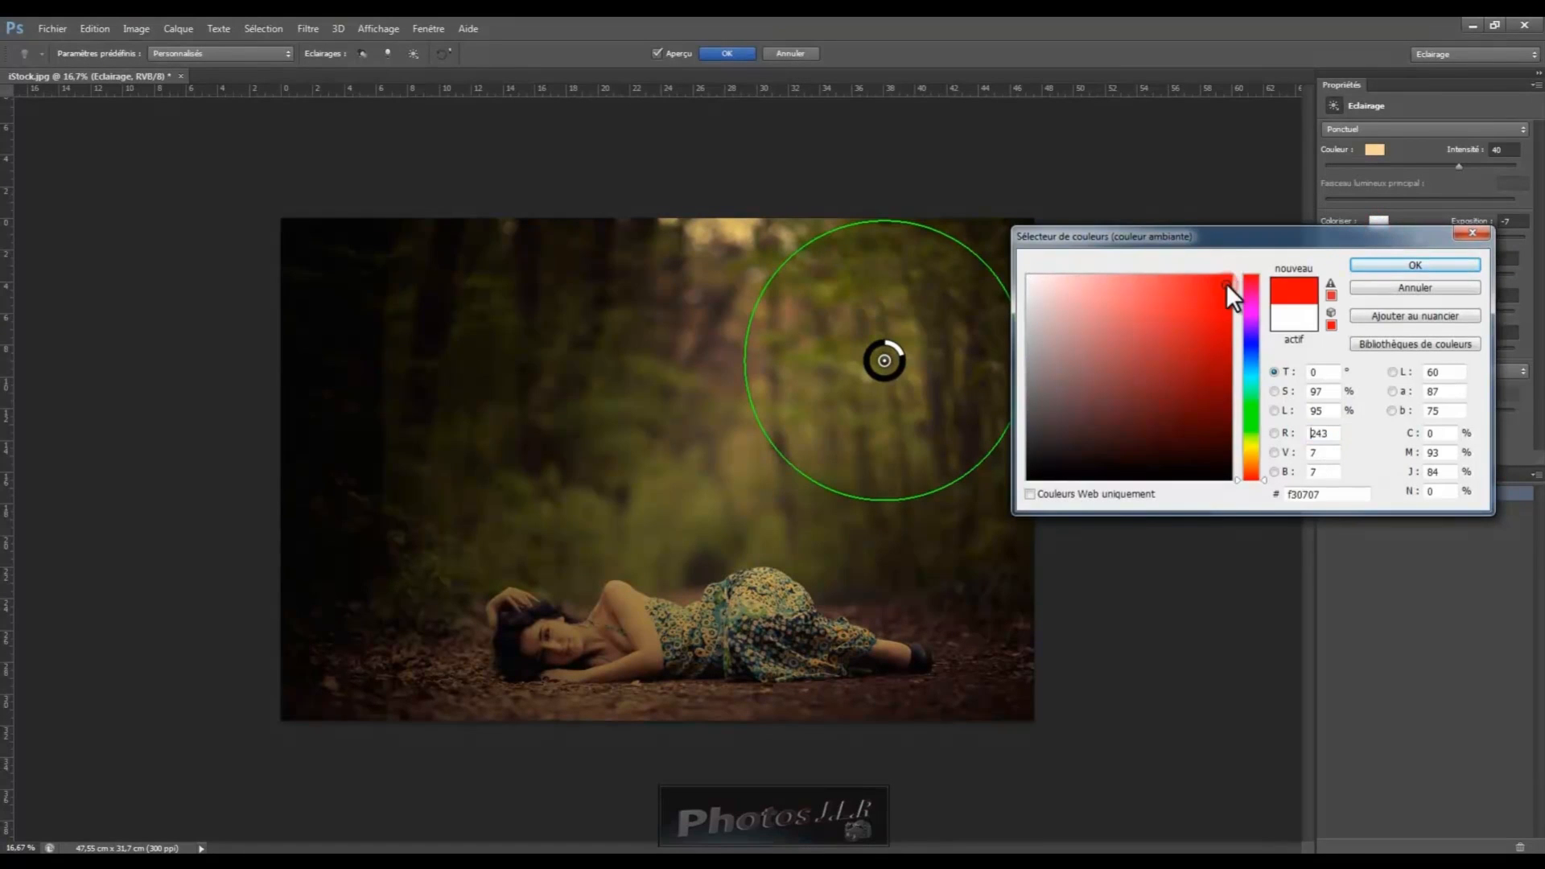
pyautogui.click(1452, 264)
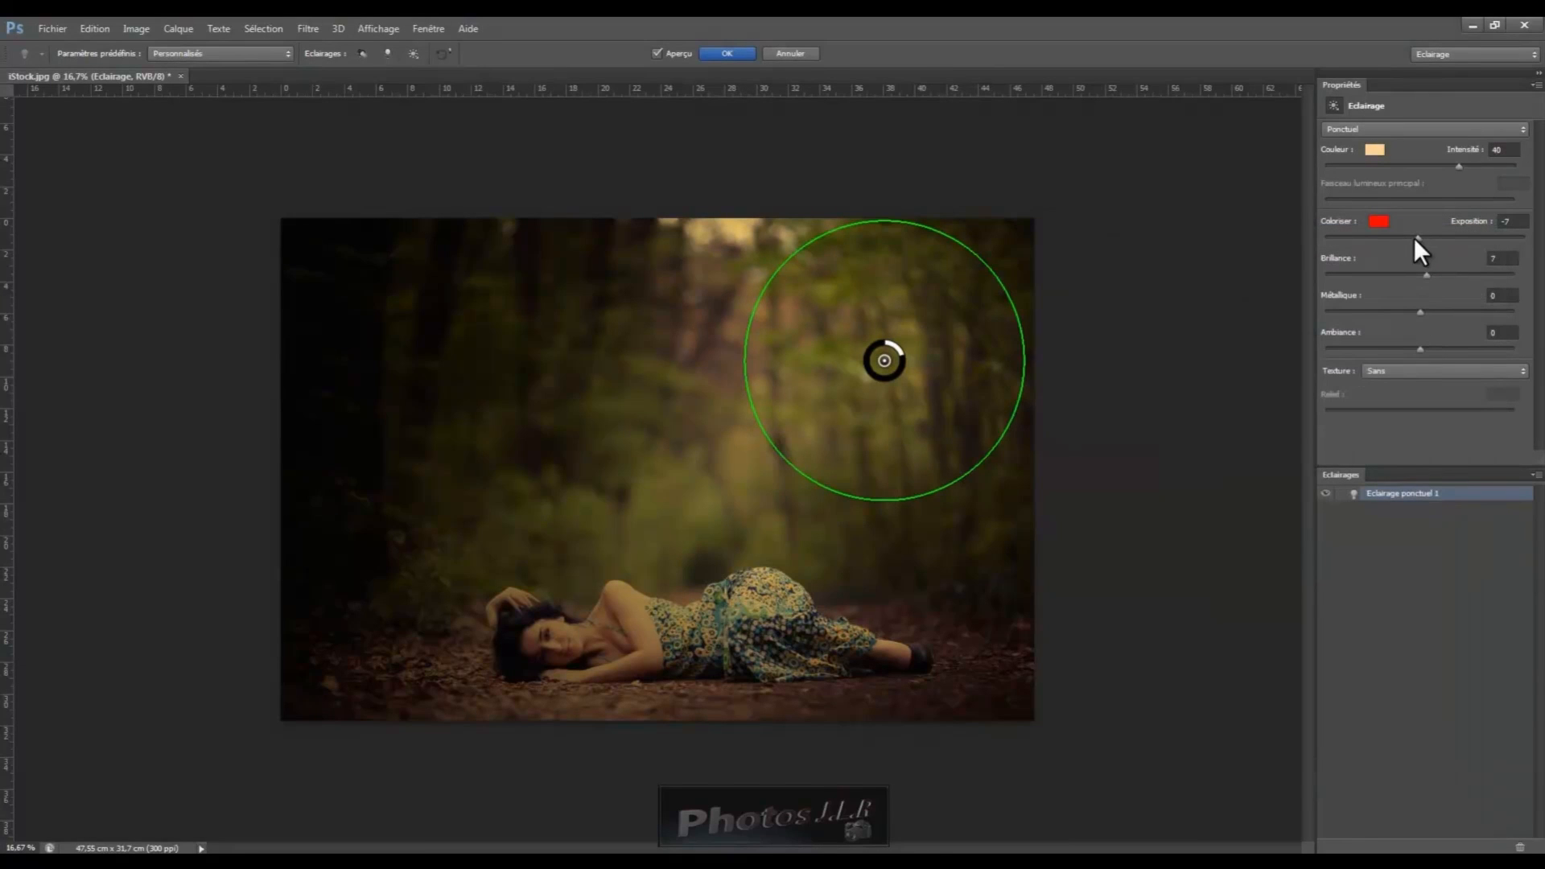
# Step: Raise the exposure to 8 and set Métallique to its maximum of 100
pyautogui.moveTo(1417, 238)
pyautogui.mouseDown()
pyautogui.moveTo(1474, 239)
pyautogui.moveTo(1362, 244)
pyautogui.moveTo(1417, 240)
pyautogui.mouseUp()
pyautogui.moveTo(1418, 235)
pyautogui.mouseDown()
pyautogui.moveTo(1456, 234)
pyautogui.moveTo(1432, 237)
pyautogui.mouseUp()
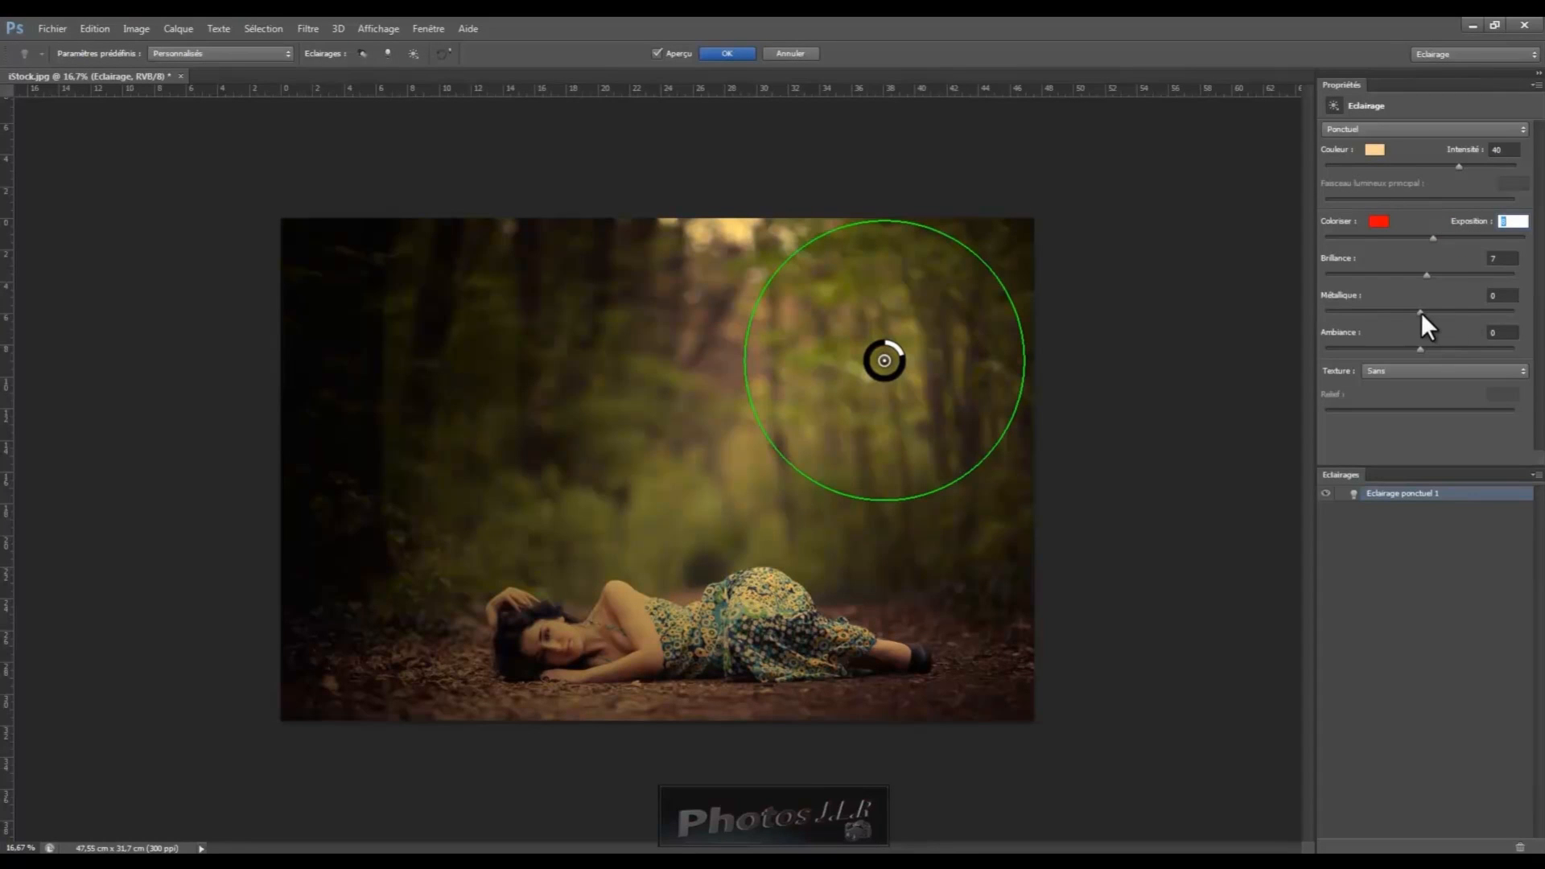
pyautogui.moveTo(1422, 312); pyautogui.dragTo(1519, 309)
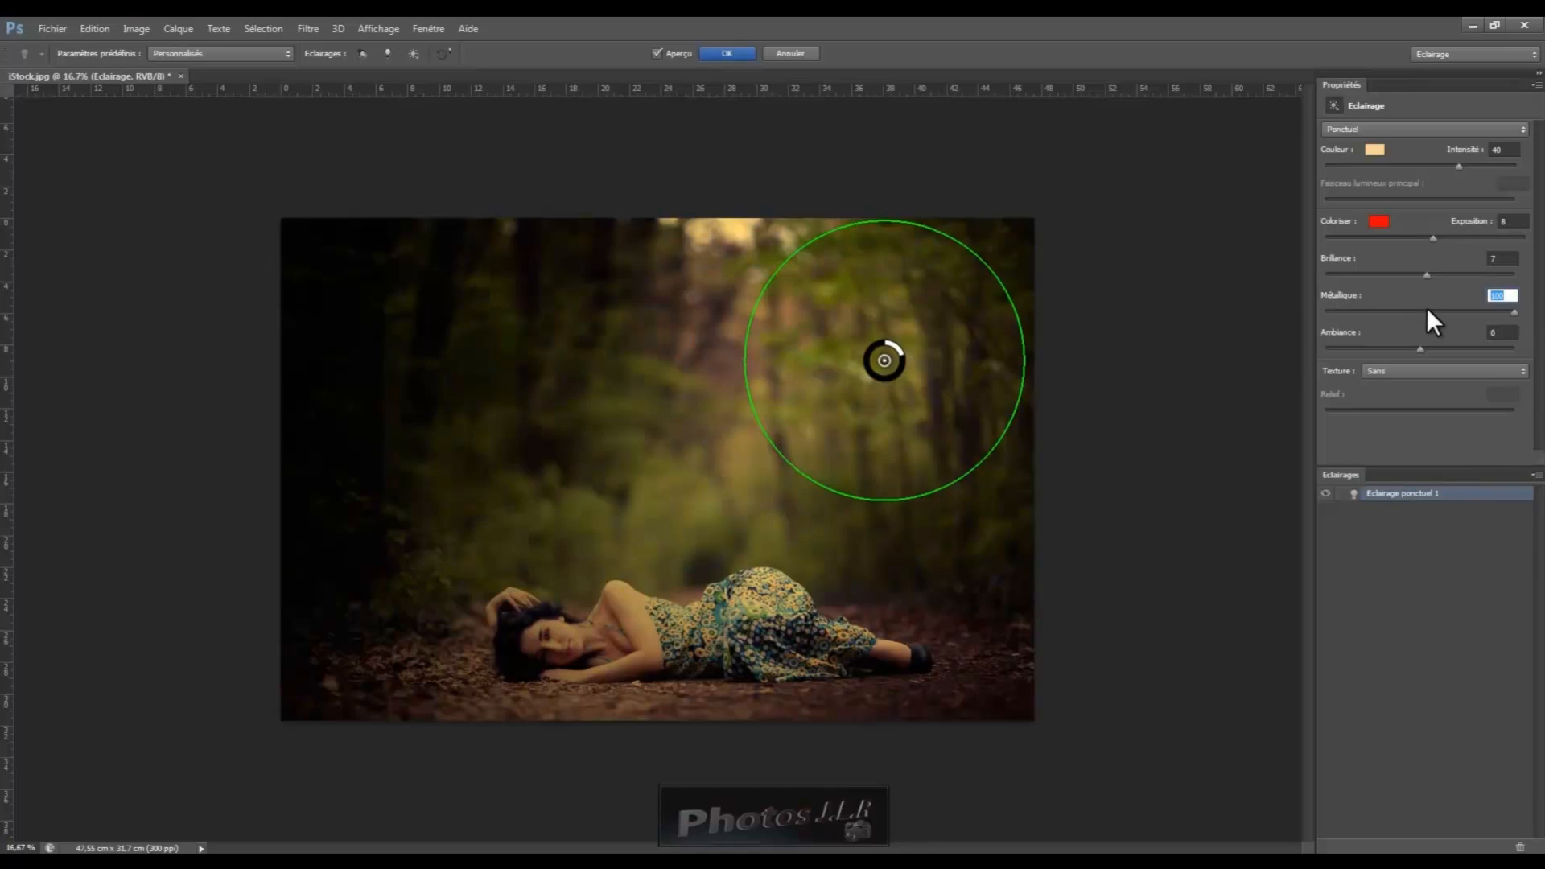
# Step: Lower Métallique to 29 and set Ambiance to 3 for the point light
pyautogui.moveTo(1441, 309); pyautogui.dragTo(1441, 309)
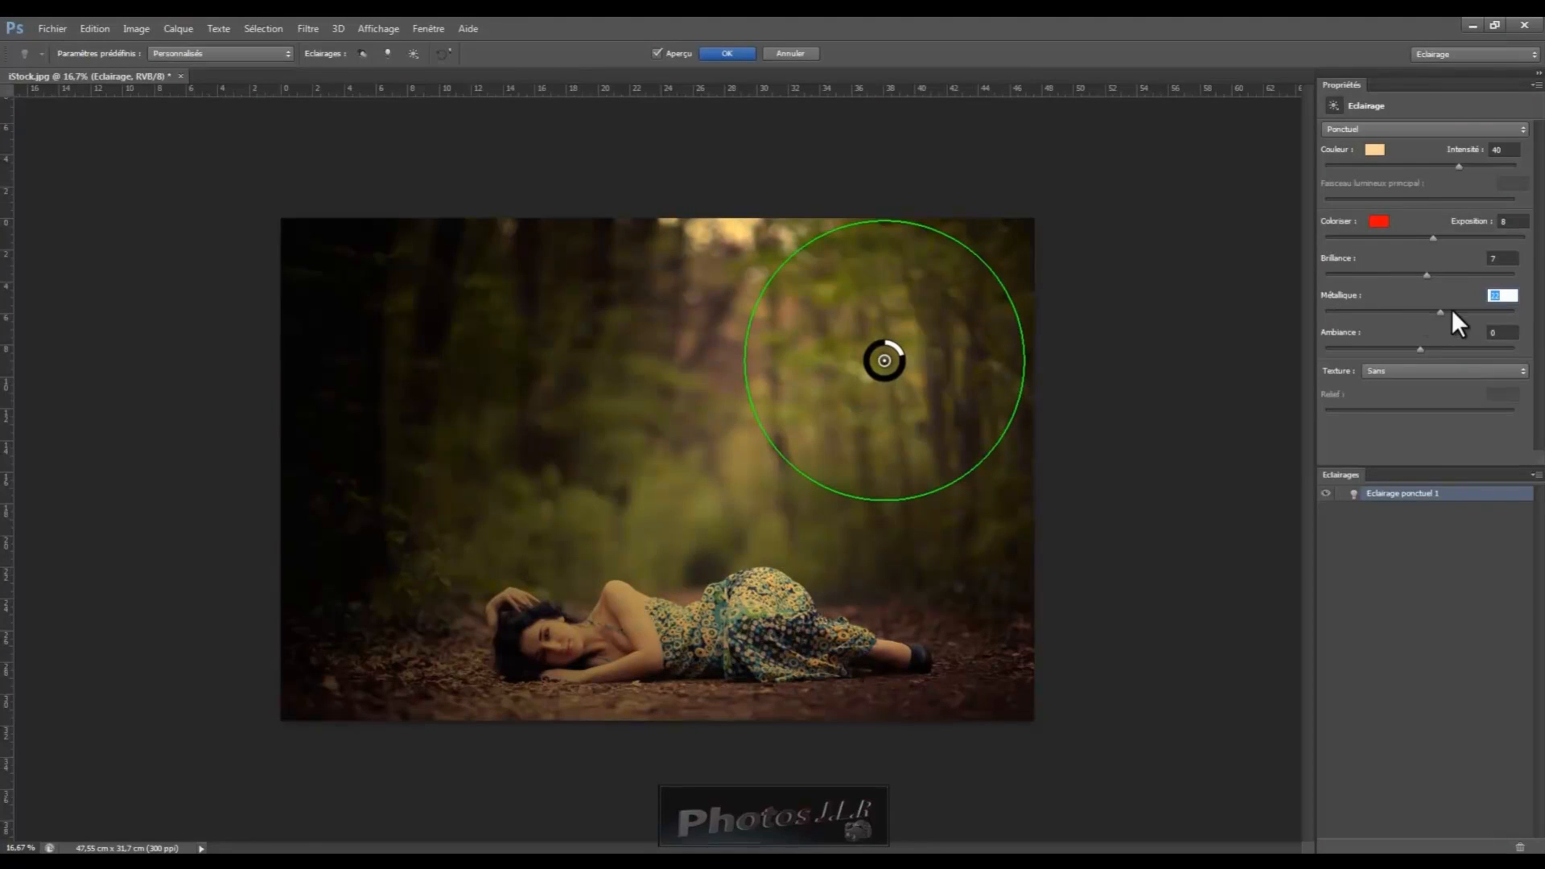
pyautogui.moveTo(1463, 310)
pyautogui.mouseDown()
pyautogui.moveTo(1375, 310)
pyautogui.moveTo(1444, 311)
pyautogui.mouseUp()
pyautogui.moveTo(1421, 348); pyautogui.dragTo(1418, 347)
pyautogui.moveTo(1417, 346)
pyautogui.mouseDown()
pyautogui.moveTo(1390, 345)
pyautogui.moveTo(1480, 346)
pyautogui.moveTo(1418, 348)
pyautogui.mouseUp()
pyautogui.click(1420, 347)
# Step: Apply the Bleu channel as the lighting texture and set its Relief to 4
pyautogui.click(1524, 374)
pyautogui.click(1509, 409)
pyautogui.click(1420, 411)
pyautogui.moveTo(1421, 411); pyautogui.dragTo(1423, 408)
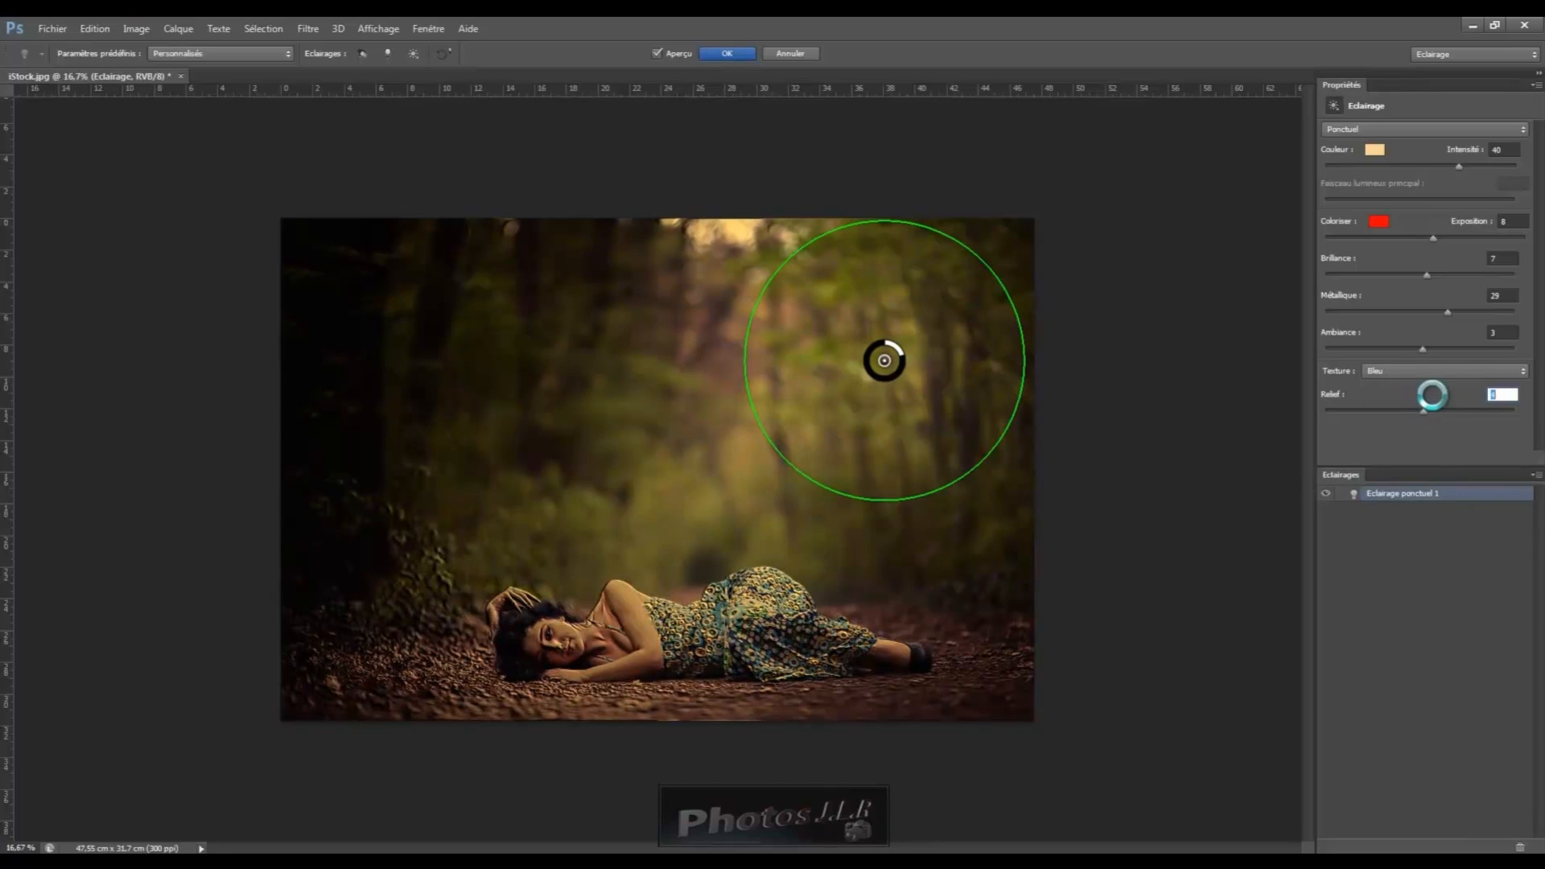
# Step: Switch the lighting texture to the Vert channel, try negative Relief values and settle Relief at 0
pyautogui.click(1523, 372)
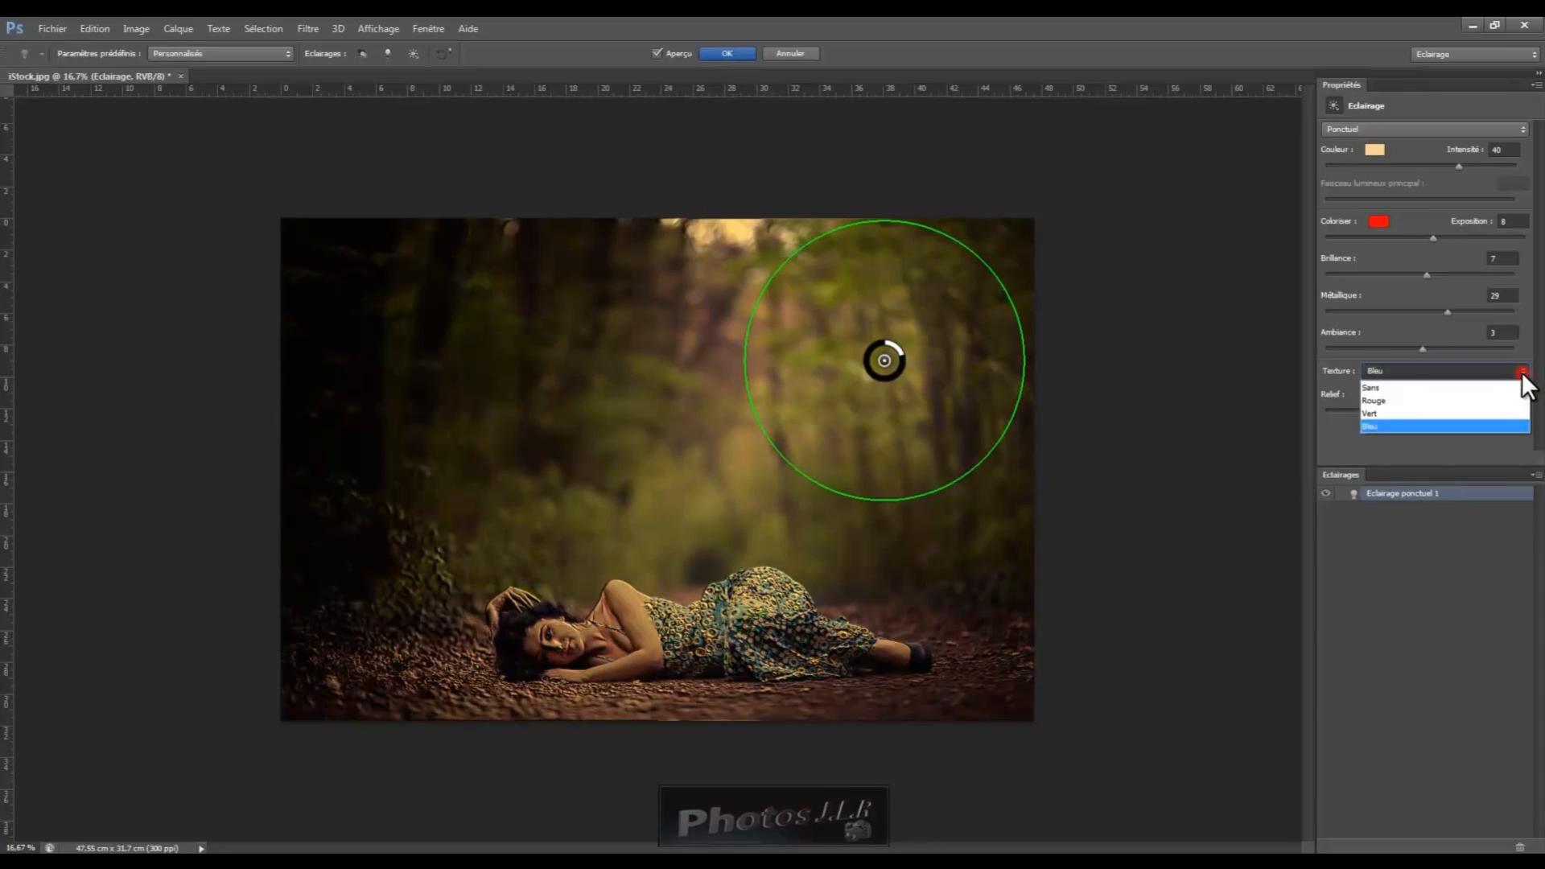
pyautogui.click(1371, 409)
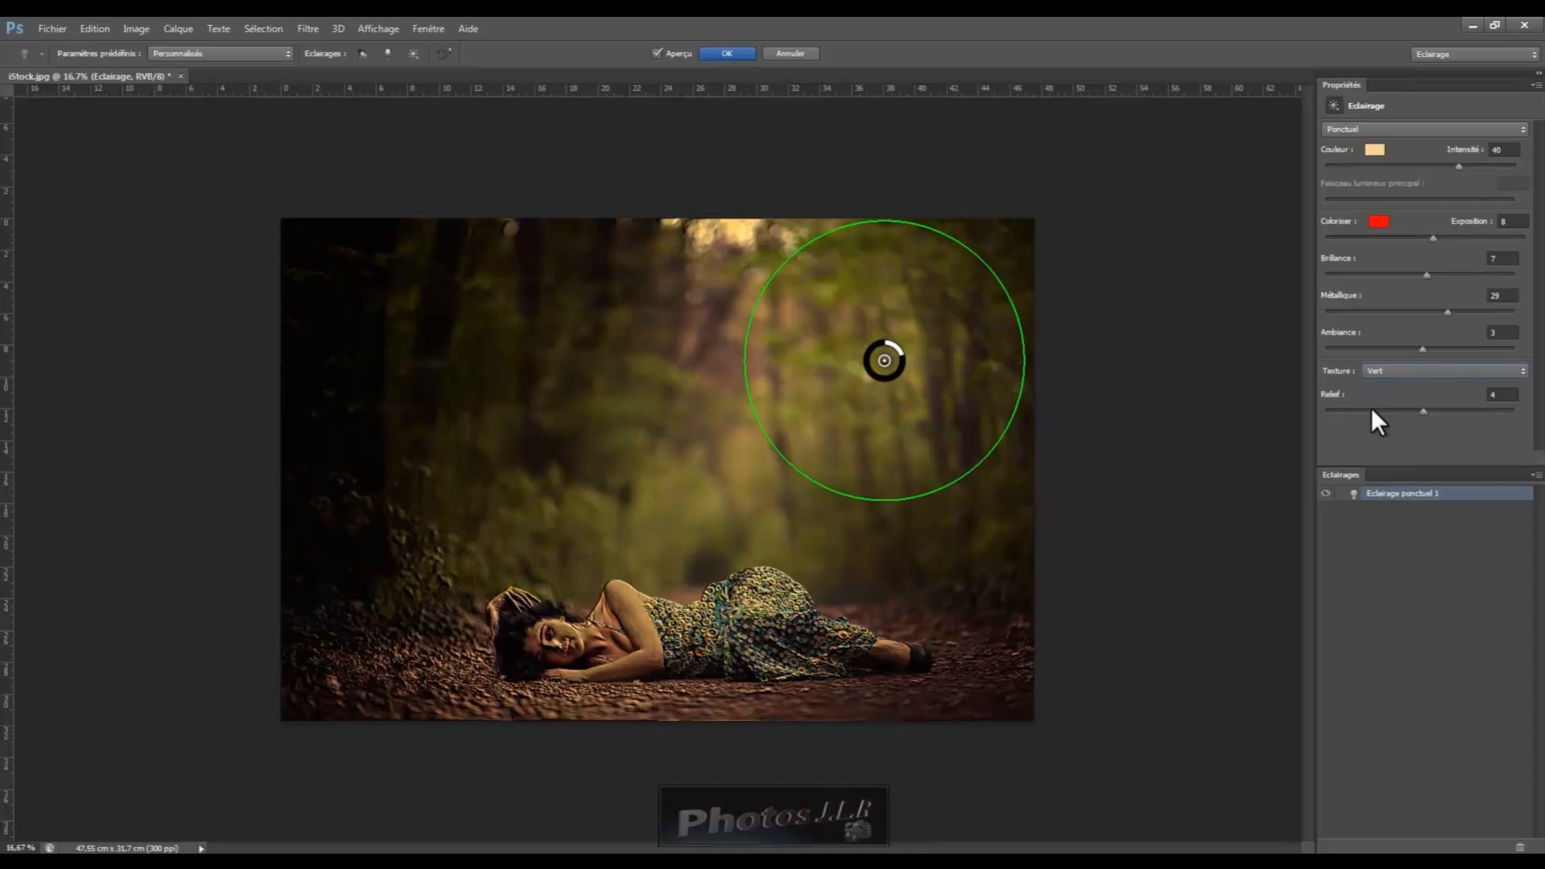
pyautogui.click(1426, 410)
pyautogui.moveTo(1425, 411); pyautogui.dragTo(1421, 412)
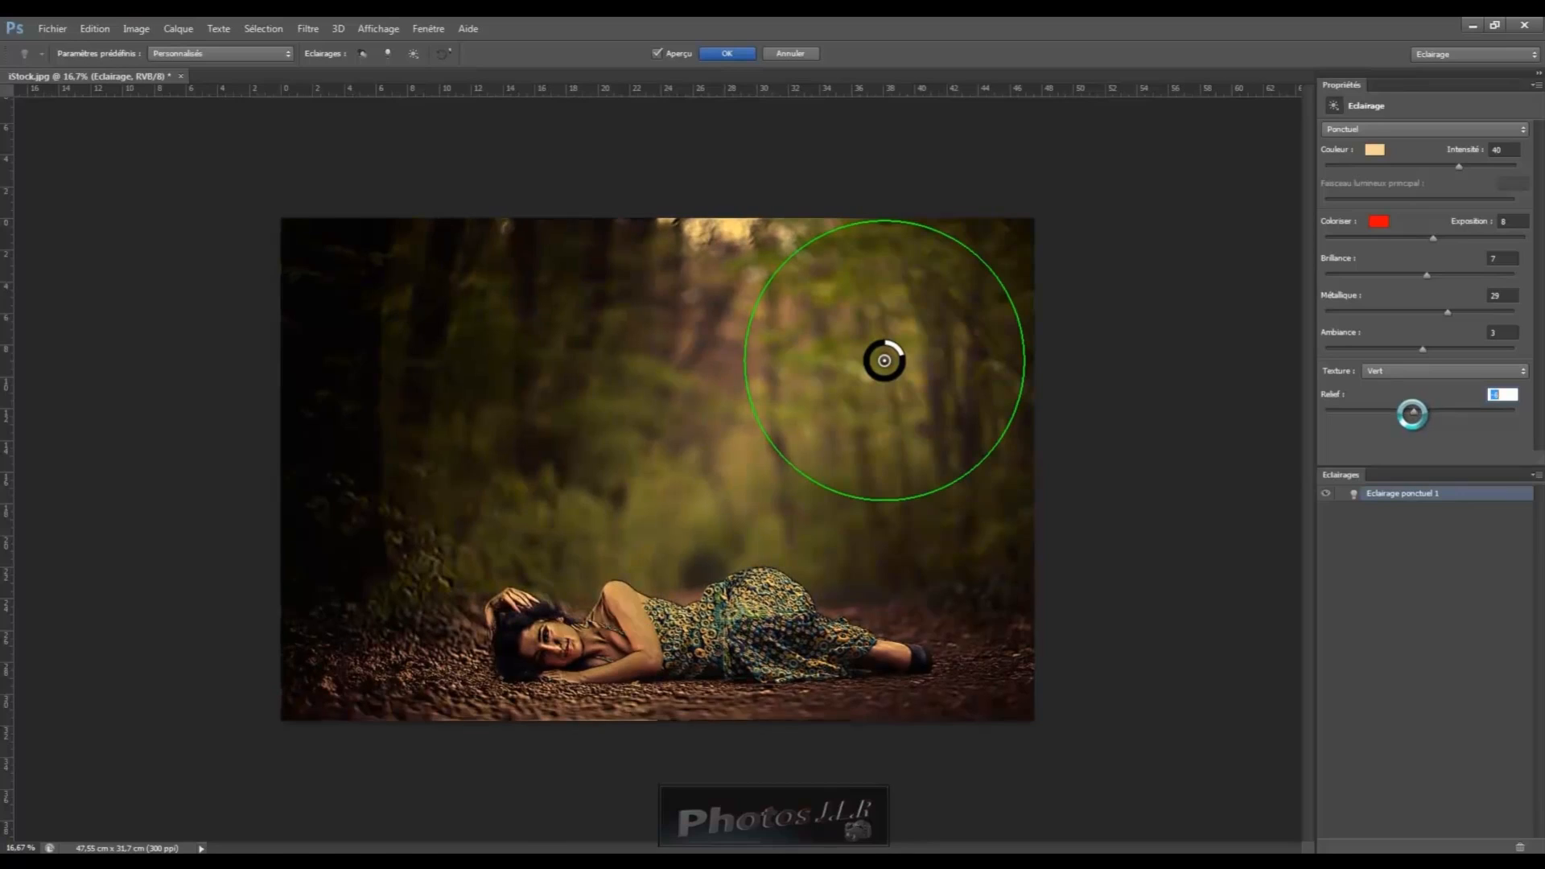
pyautogui.moveTo(1420, 412); pyautogui.dragTo(1418, 412)
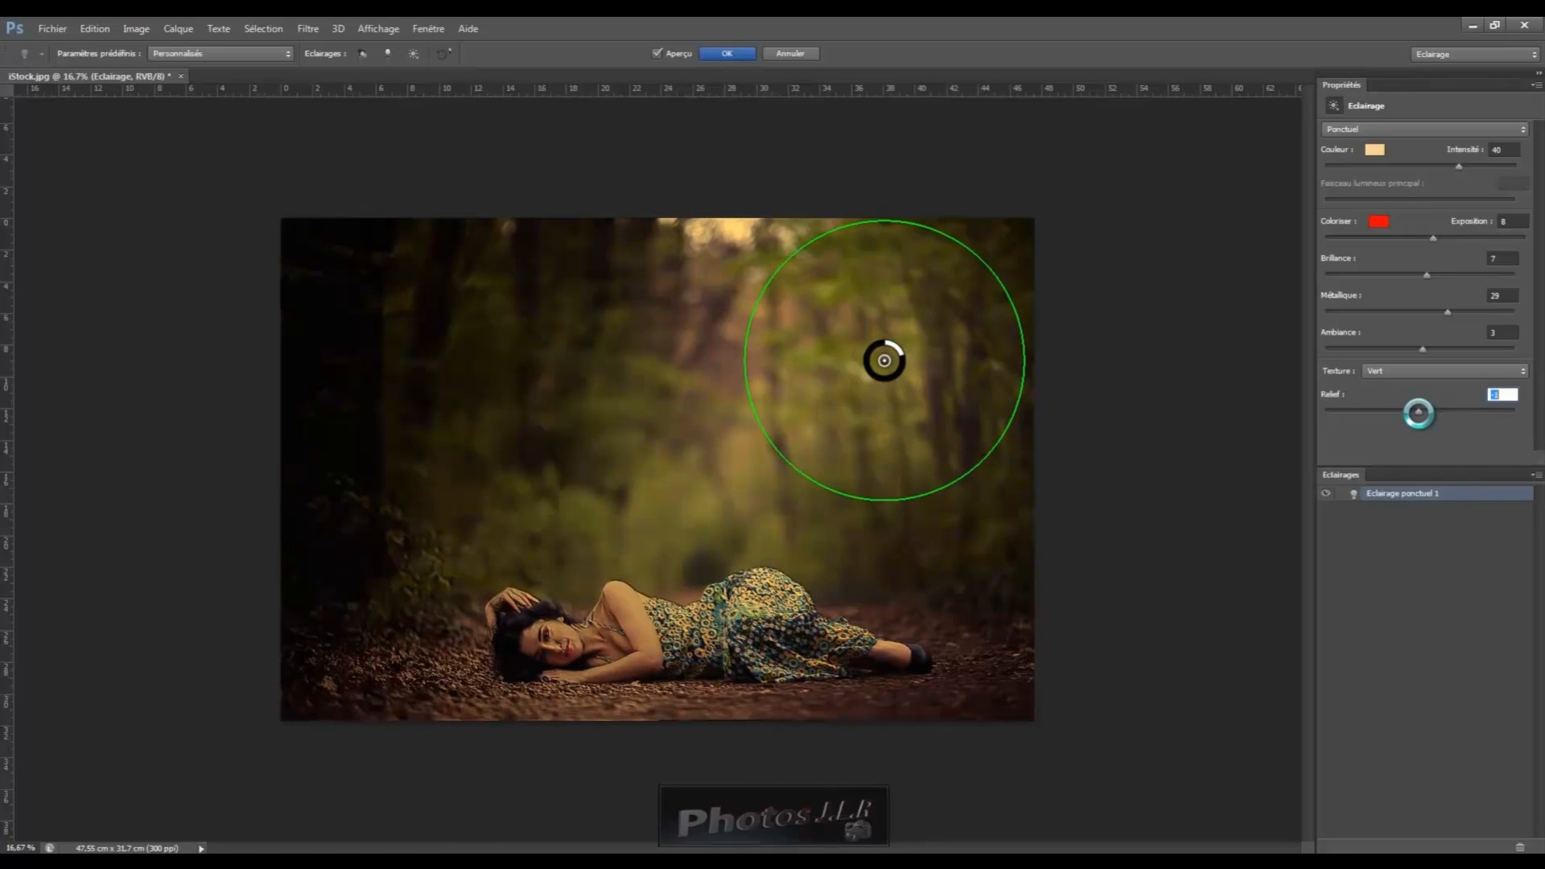
pyautogui.moveTo(1419, 413); pyautogui.dragTo(1416, 413)
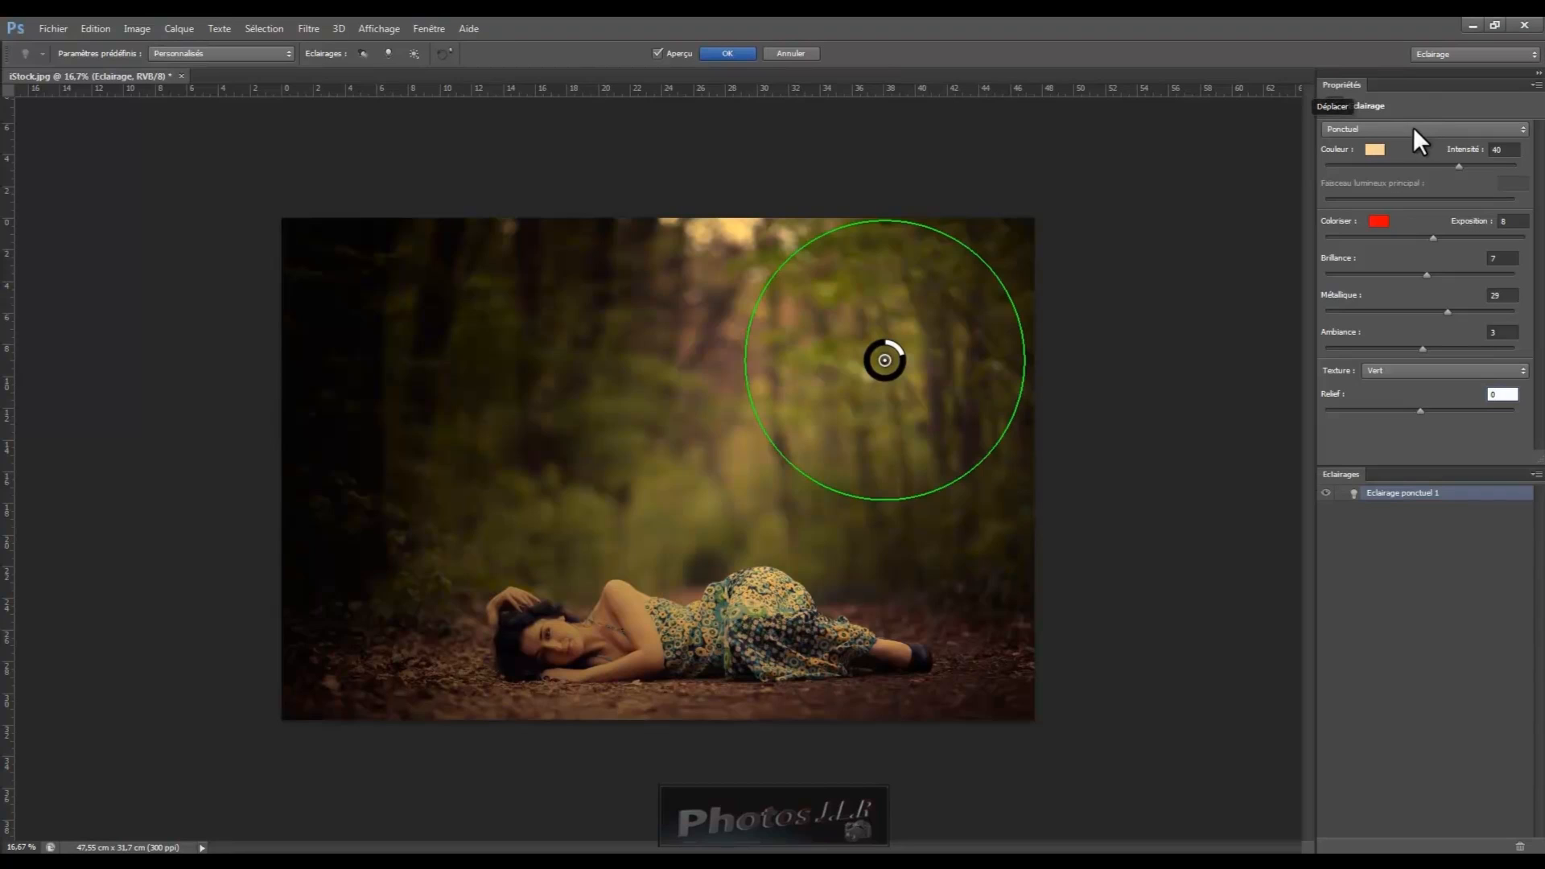
# Step: Change the light type to Directionnel, raise its intensity to 100 and move the beam over the reclining woman
pyautogui.click(1524, 130)
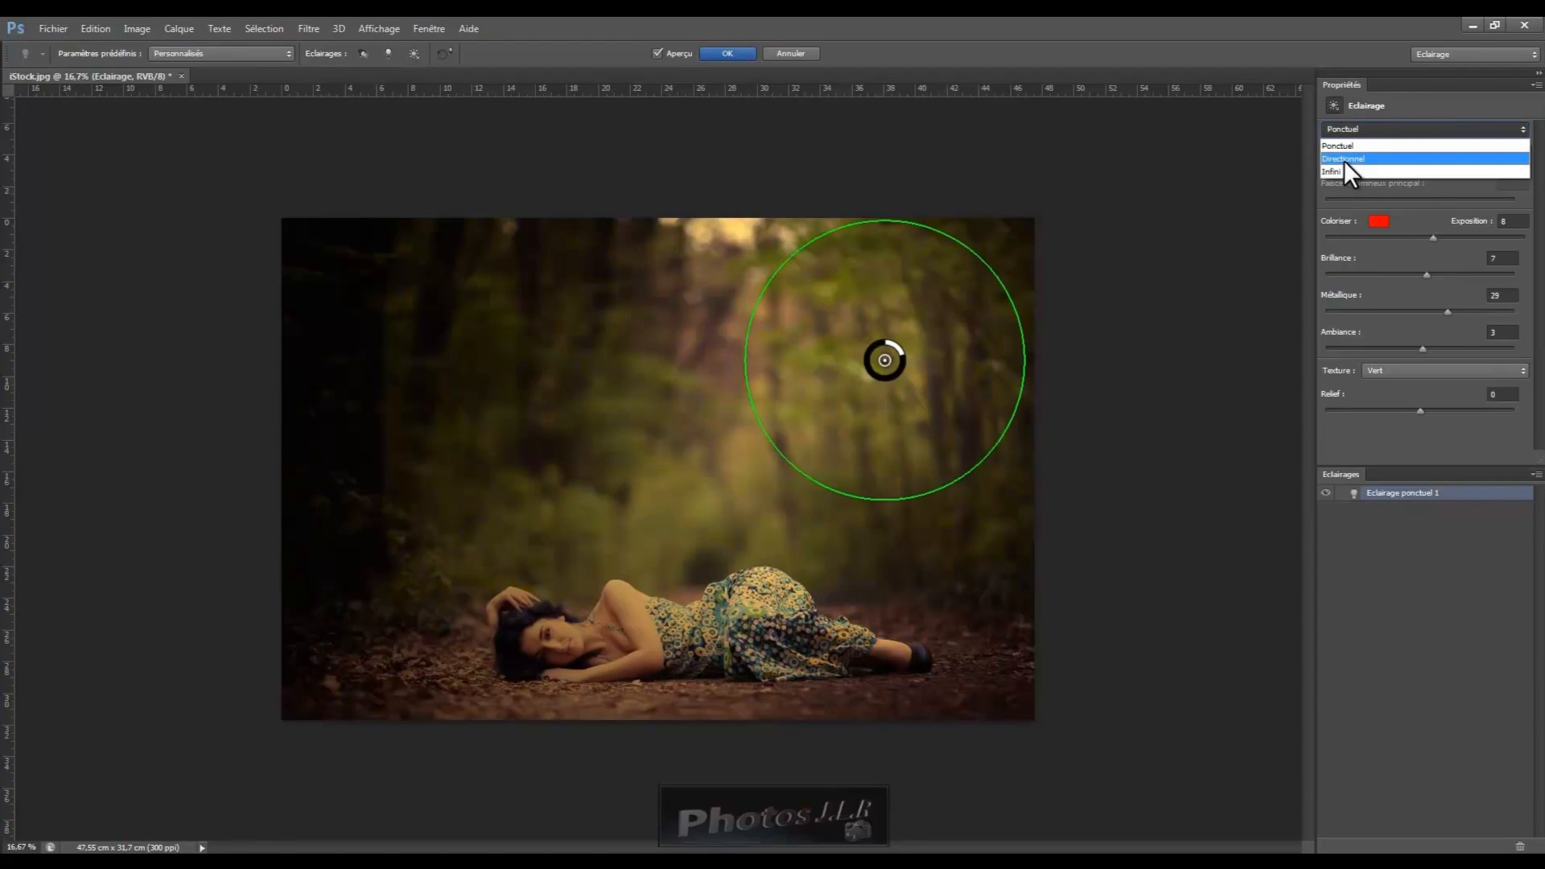
pyautogui.click(1344, 158)
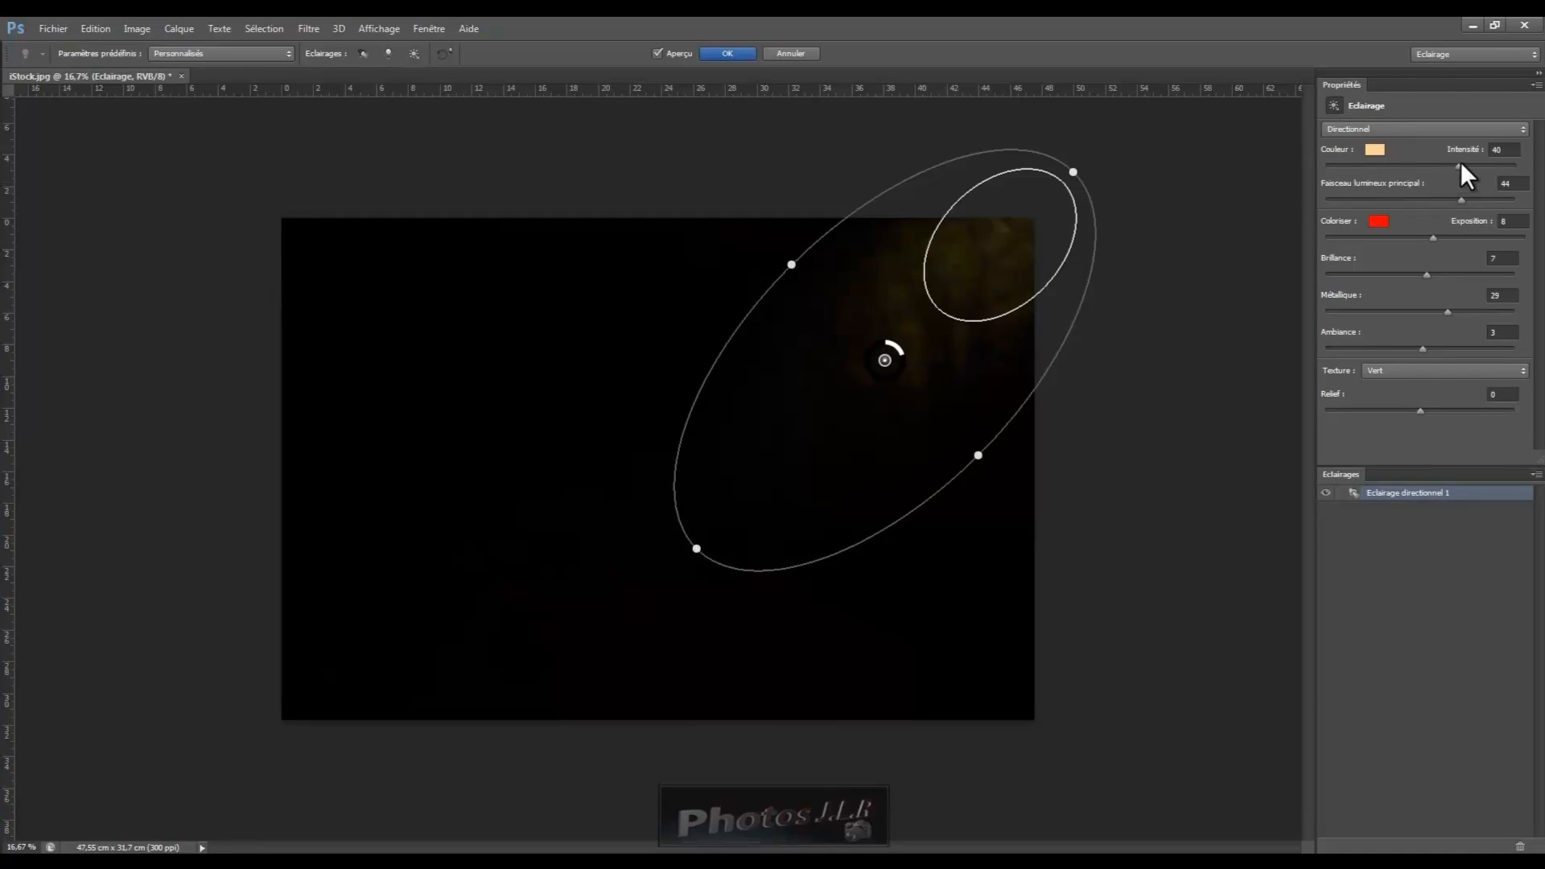
pyautogui.moveTo(1461, 163); pyautogui.dragTo(1531, 160)
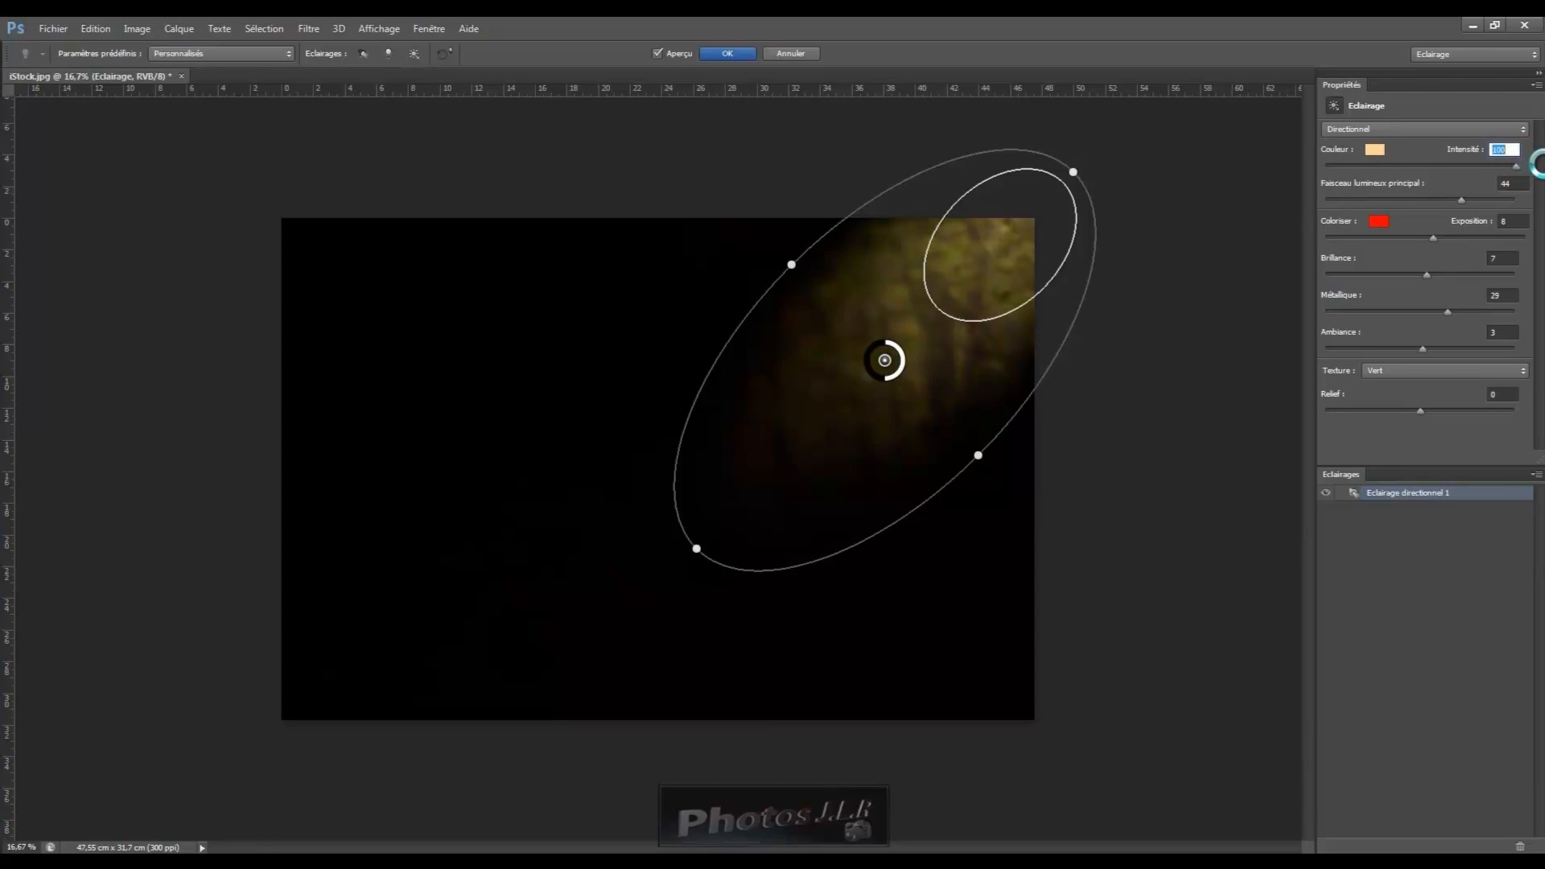
pyautogui.moveTo(817, 411); pyautogui.dragTo(609, 583)
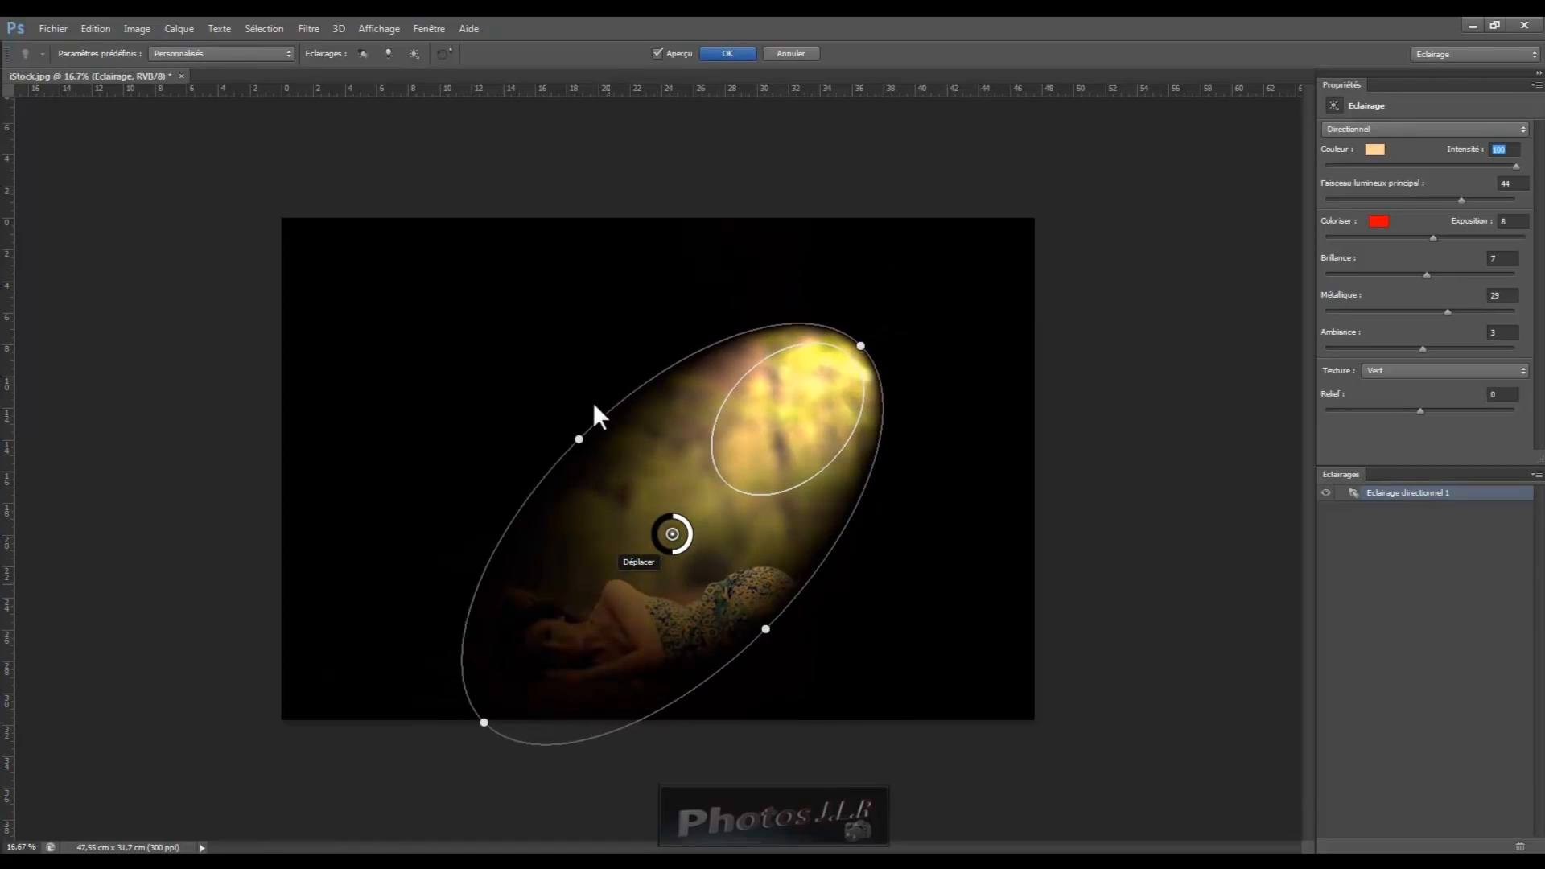
# Step: Widen and reposition the directional light so its beam forms a rounder ellipse over the woman and the trees behind her
pyautogui.moveTo(581, 437); pyautogui.dragTo(536, 383)
pyautogui.moveTo(721, 575); pyautogui.dragTo(733, 602)
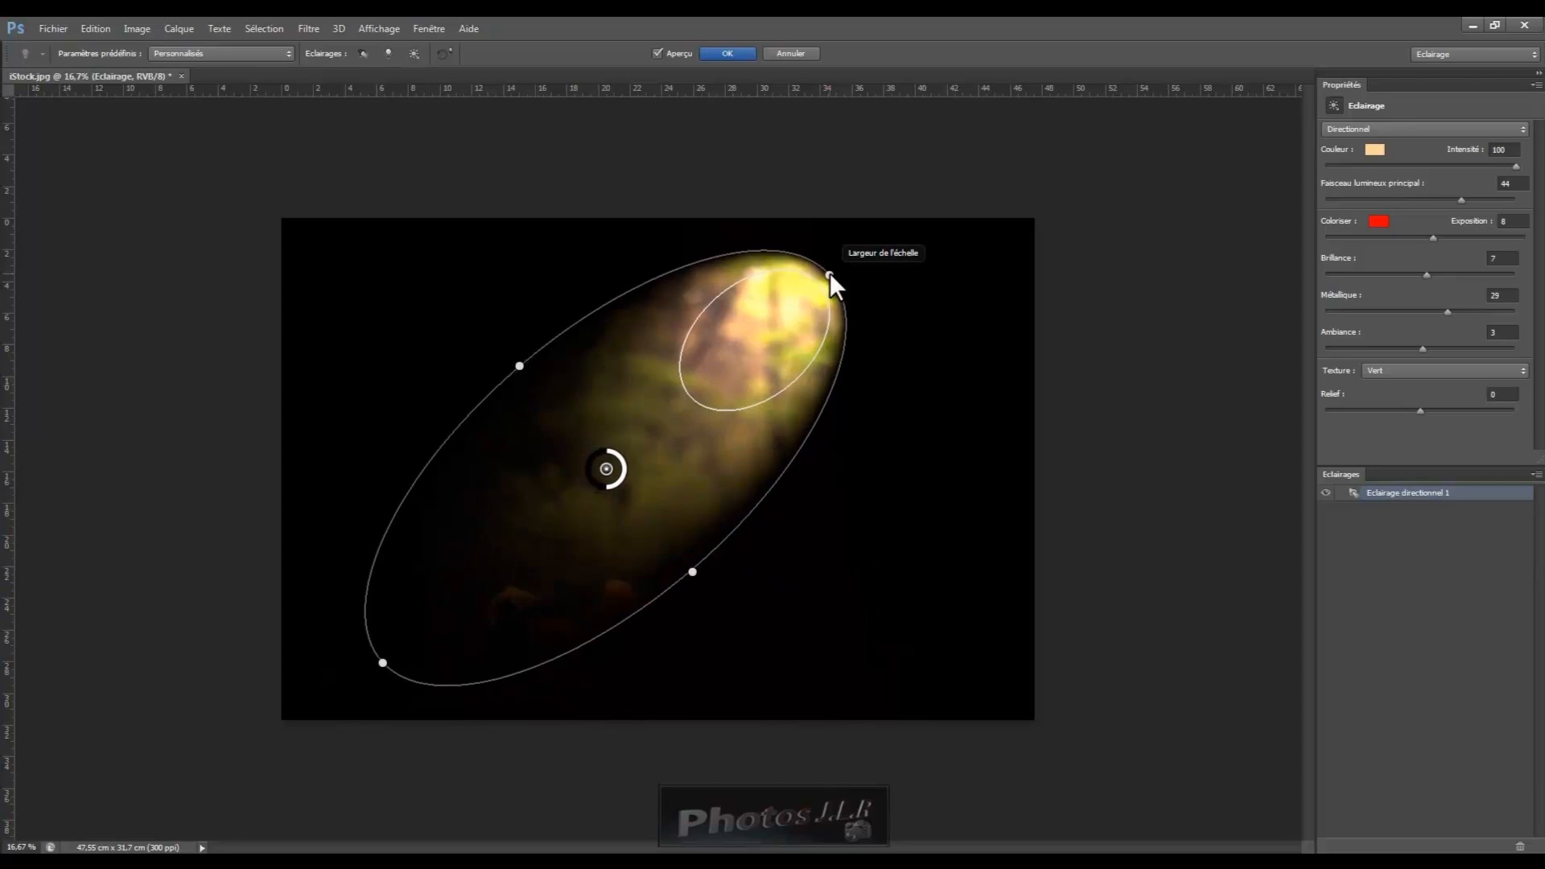
pyautogui.moveTo(829, 273); pyautogui.dragTo(771, 312)
pyautogui.moveTo(675, 529); pyautogui.dragTo(766, 623)
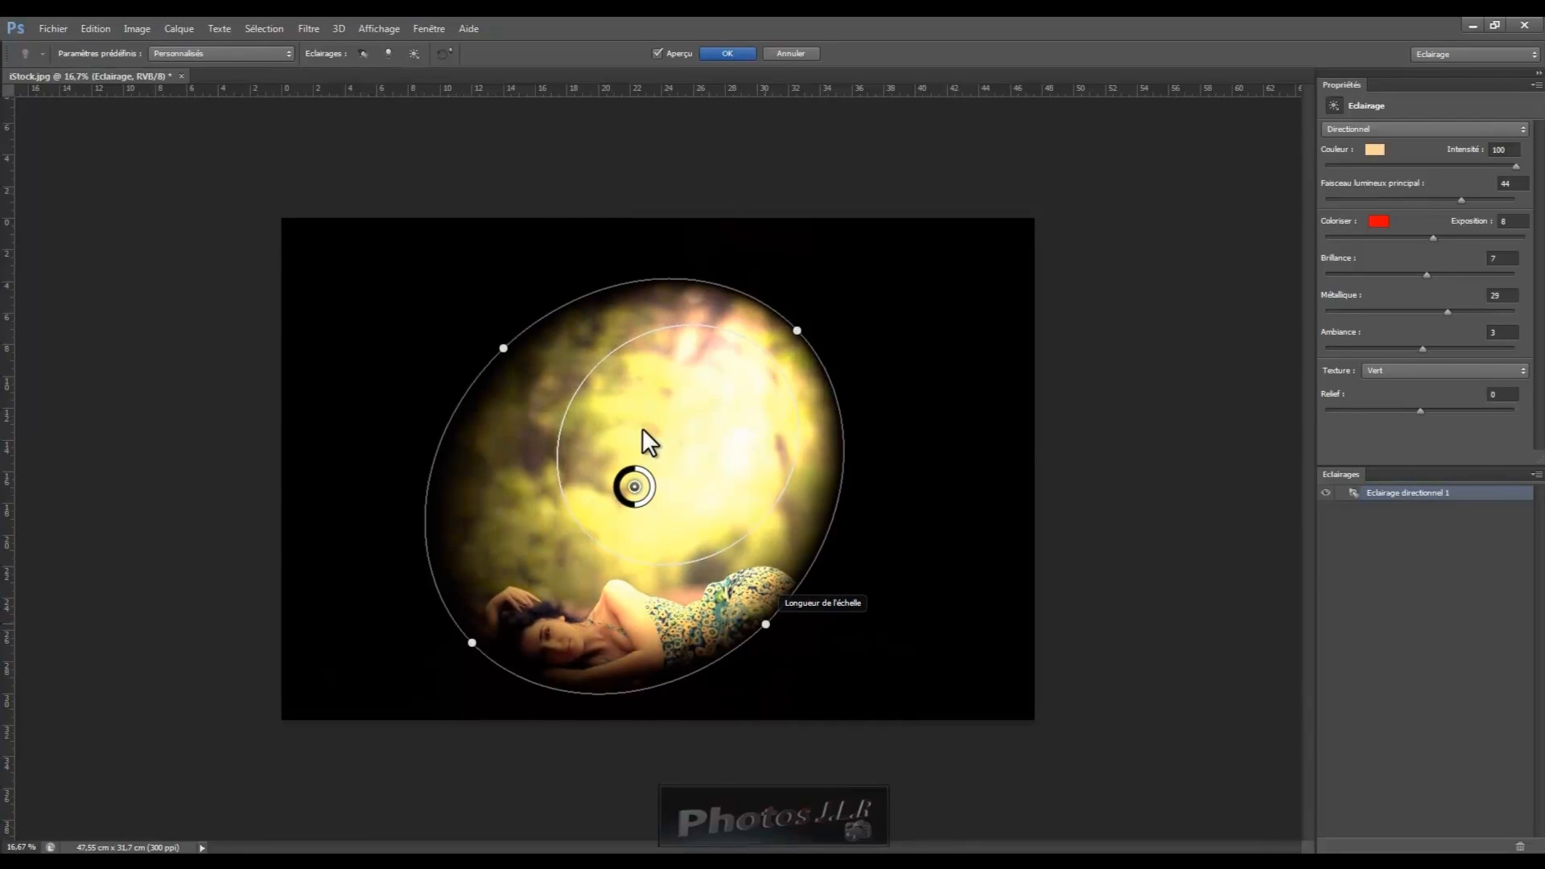
# Step: Stretch the directional light's ellipse diagonally, shift it toward the woman's legs and broaden it to cover her whole body
pyautogui.moveTo(797, 329); pyautogui.dragTo(871, 297)
pyautogui.moveTo(727, 368); pyautogui.dragTo(839, 430)
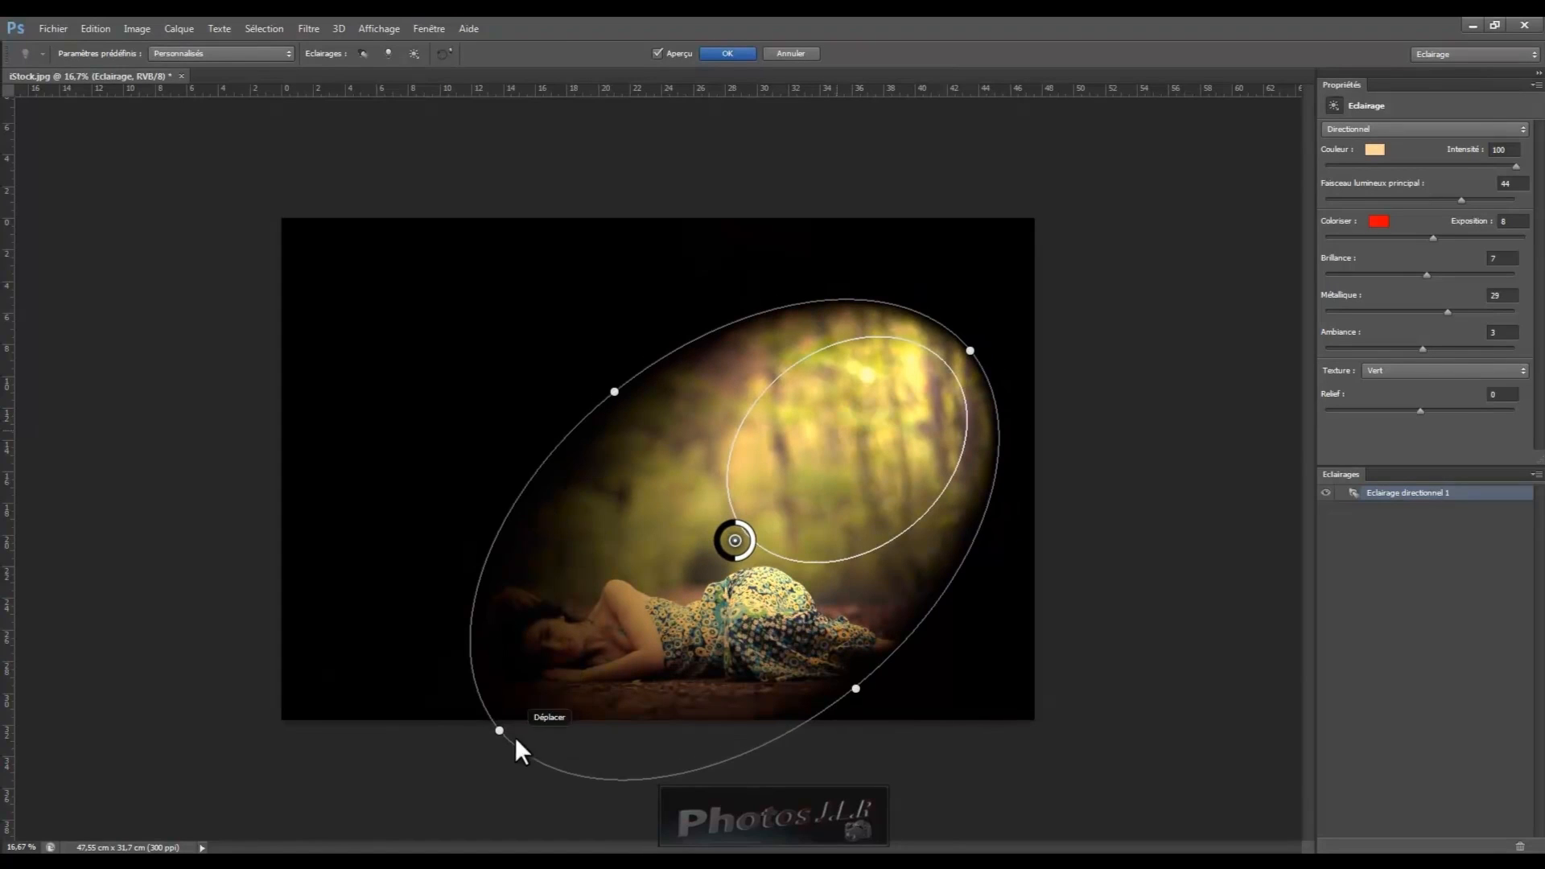
pyautogui.moveTo(499, 730)
pyautogui.mouseDown()
pyautogui.moveTo(483, 743)
pyautogui.moveTo(511, 719)
pyautogui.mouseUp()
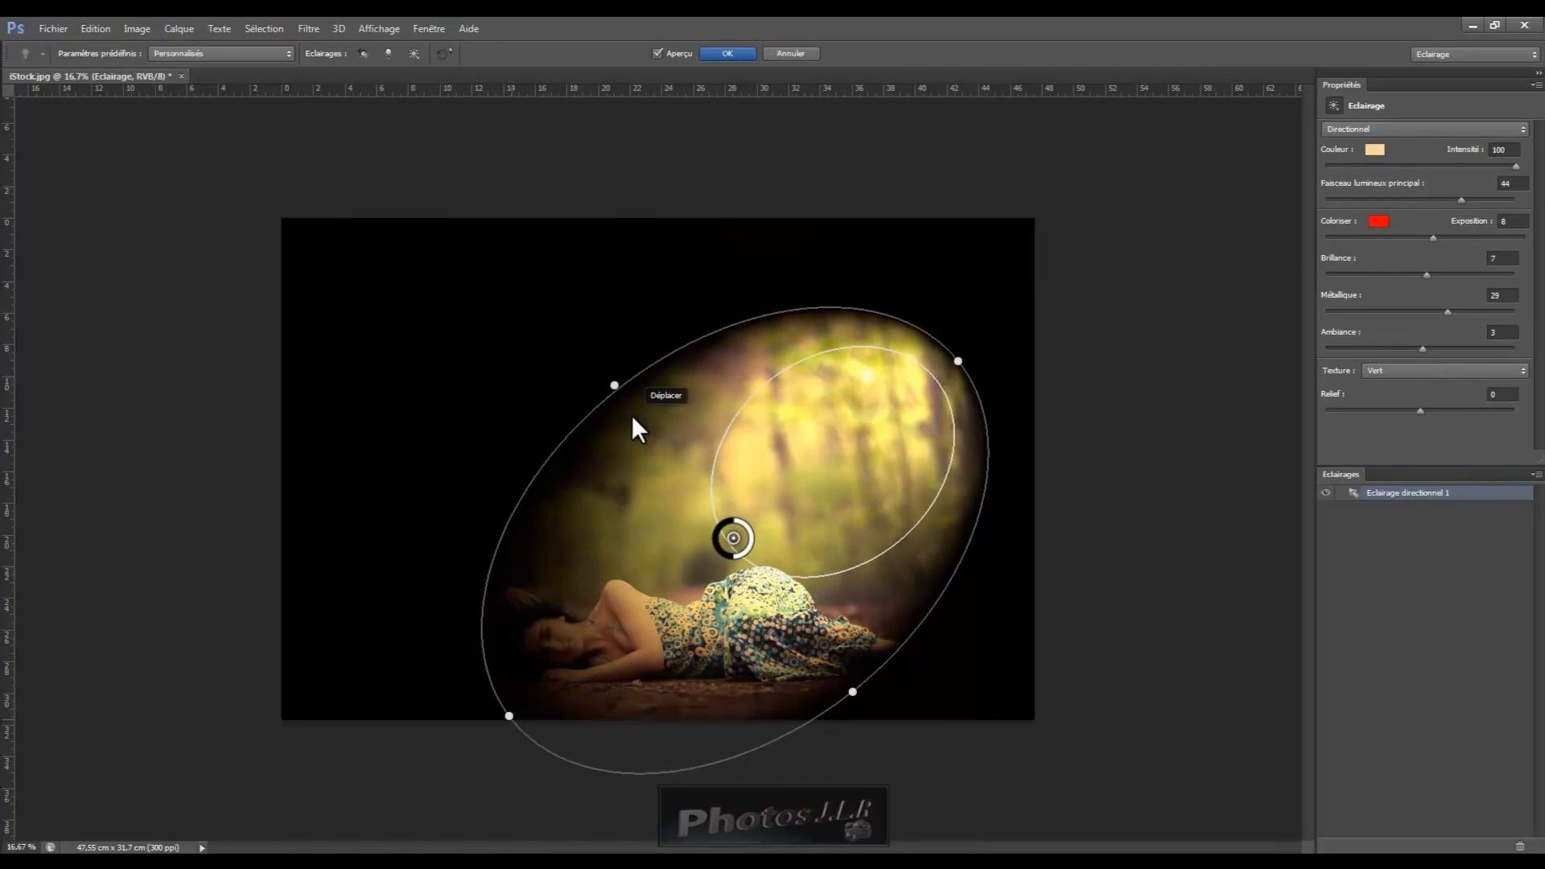
pyautogui.moveTo(614, 386); pyautogui.dragTo(582, 367)
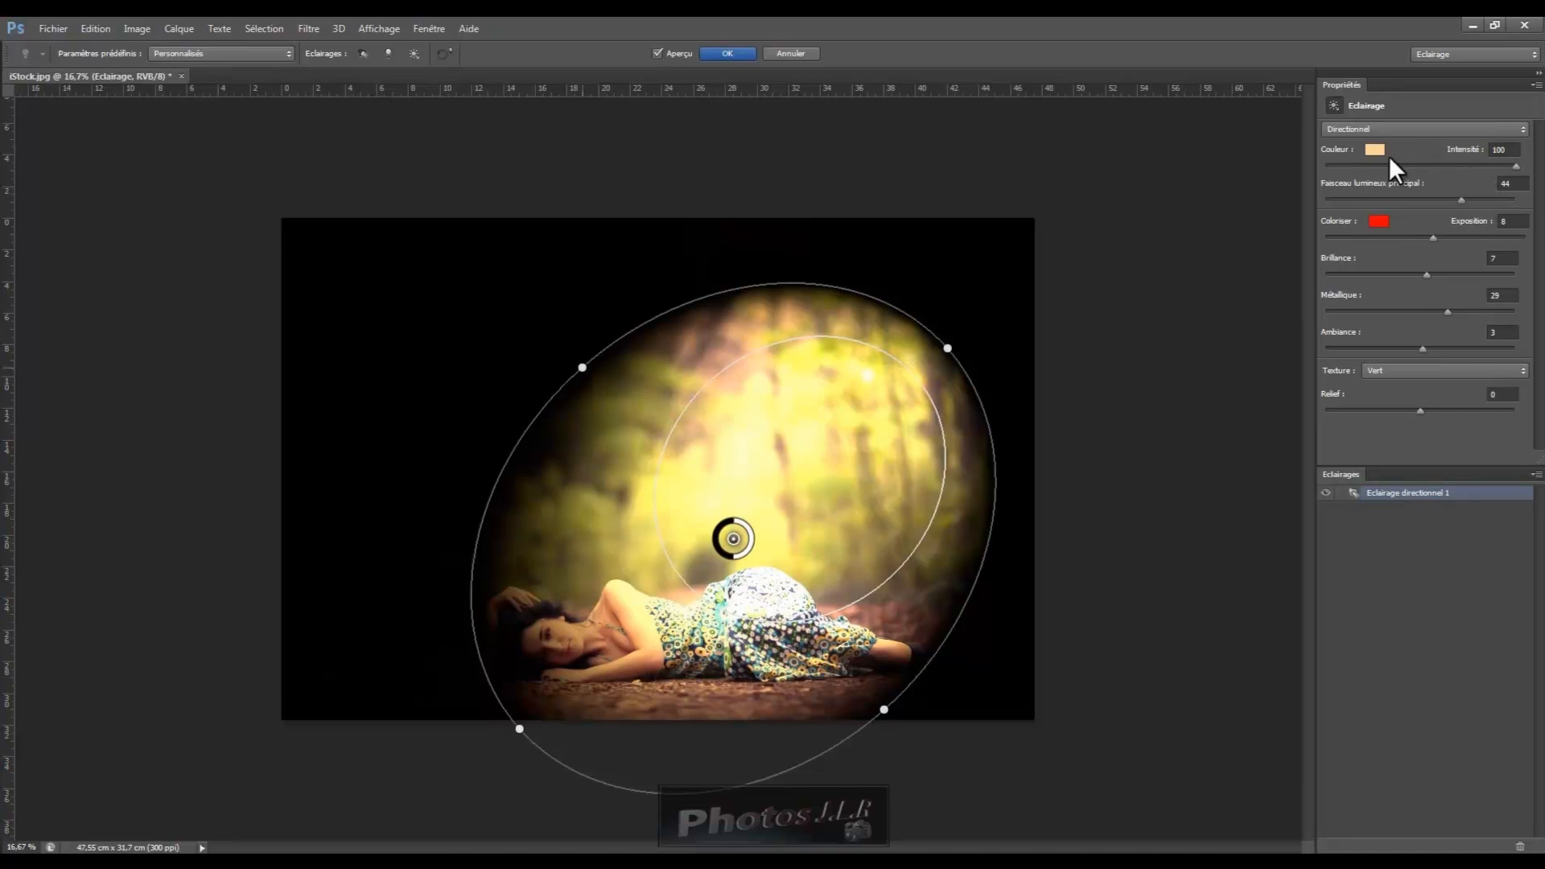
# Step: Set the directional light's intensity to 69 and Faisceau lumineux principal to 41, and shift the light toward the woman's head
pyautogui.moveTo(1515, 165); pyautogui.dragTo(1486, 165)
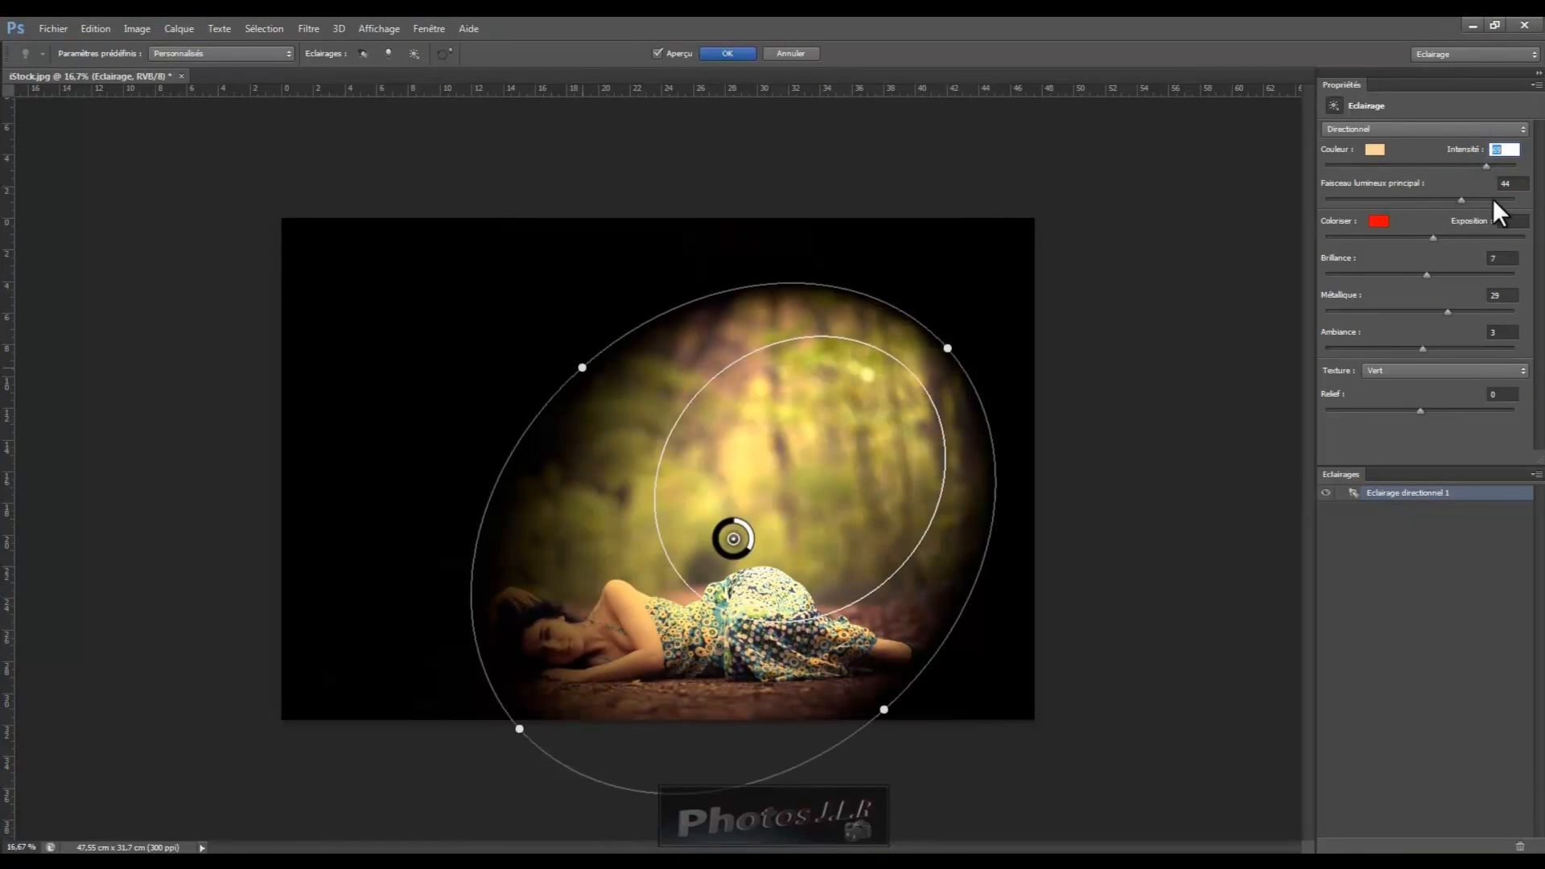
pyautogui.moveTo(1461, 198)
pyautogui.mouseDown()
pyautogui.moveTo(1440, 200)
pyautogui.moveTo(1487, 190)
pyautogui.moveTo(1459, 199)
pyautogui.mouseUp()
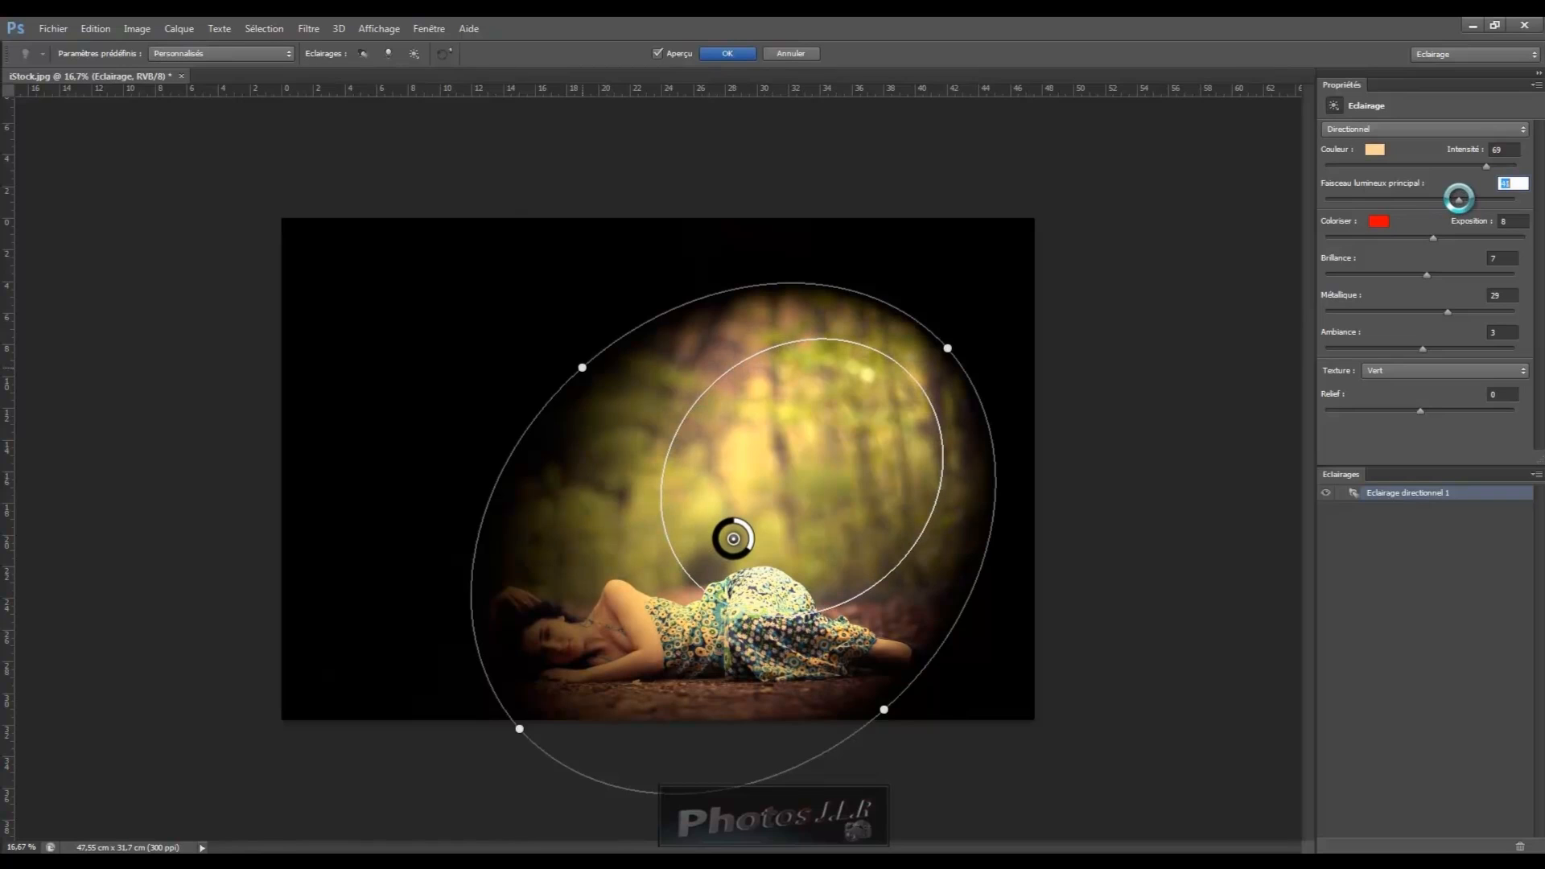
pyautogui.moveTo(906, 423); pyautogui.dragTo(832, 422)
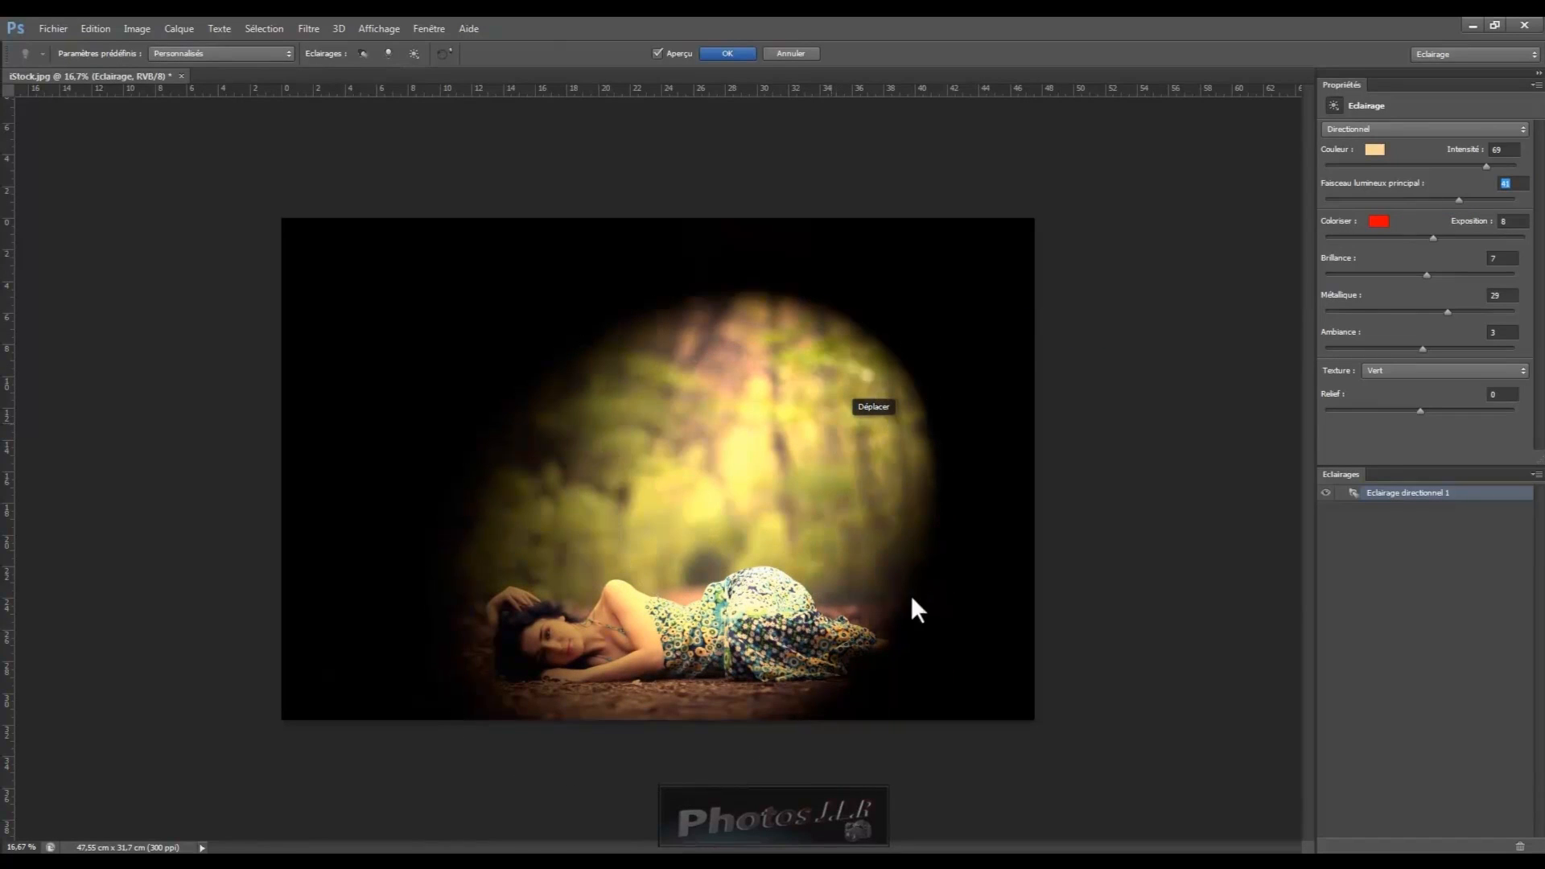
pyautogui.moveTo(834, 712)
pyautogui.mouseDown()
pyautogui.moveTo(871, 726)
pyautogui.moveTo(837, 718)
pyautogui.mouseUp()
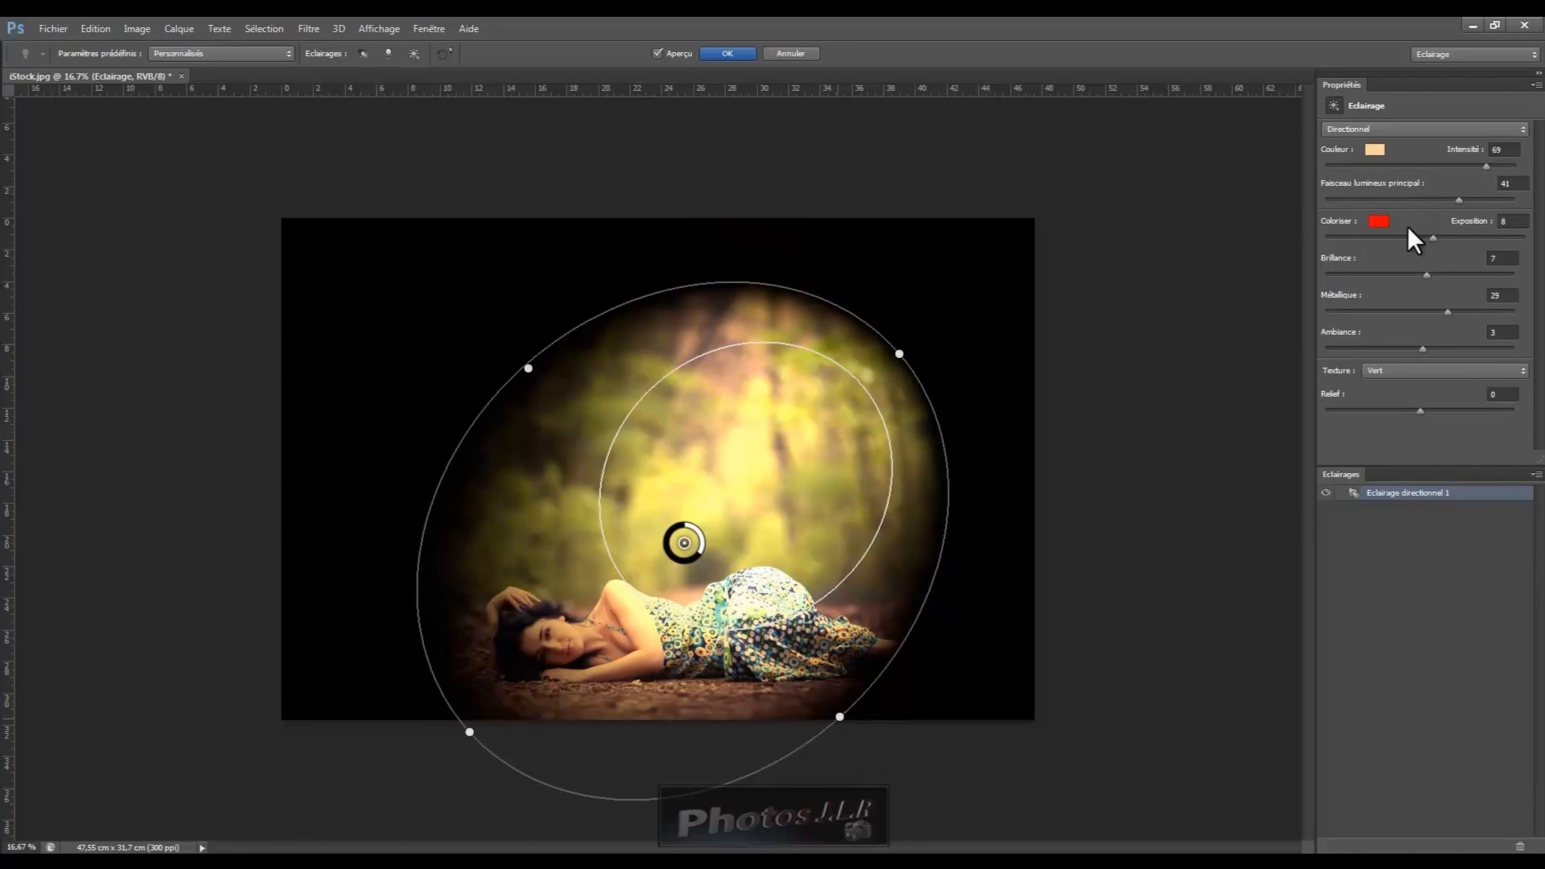
# Step: Change the Coloriser ambient colour to green, hex 07f365
pyautogui.click(1378, 223)
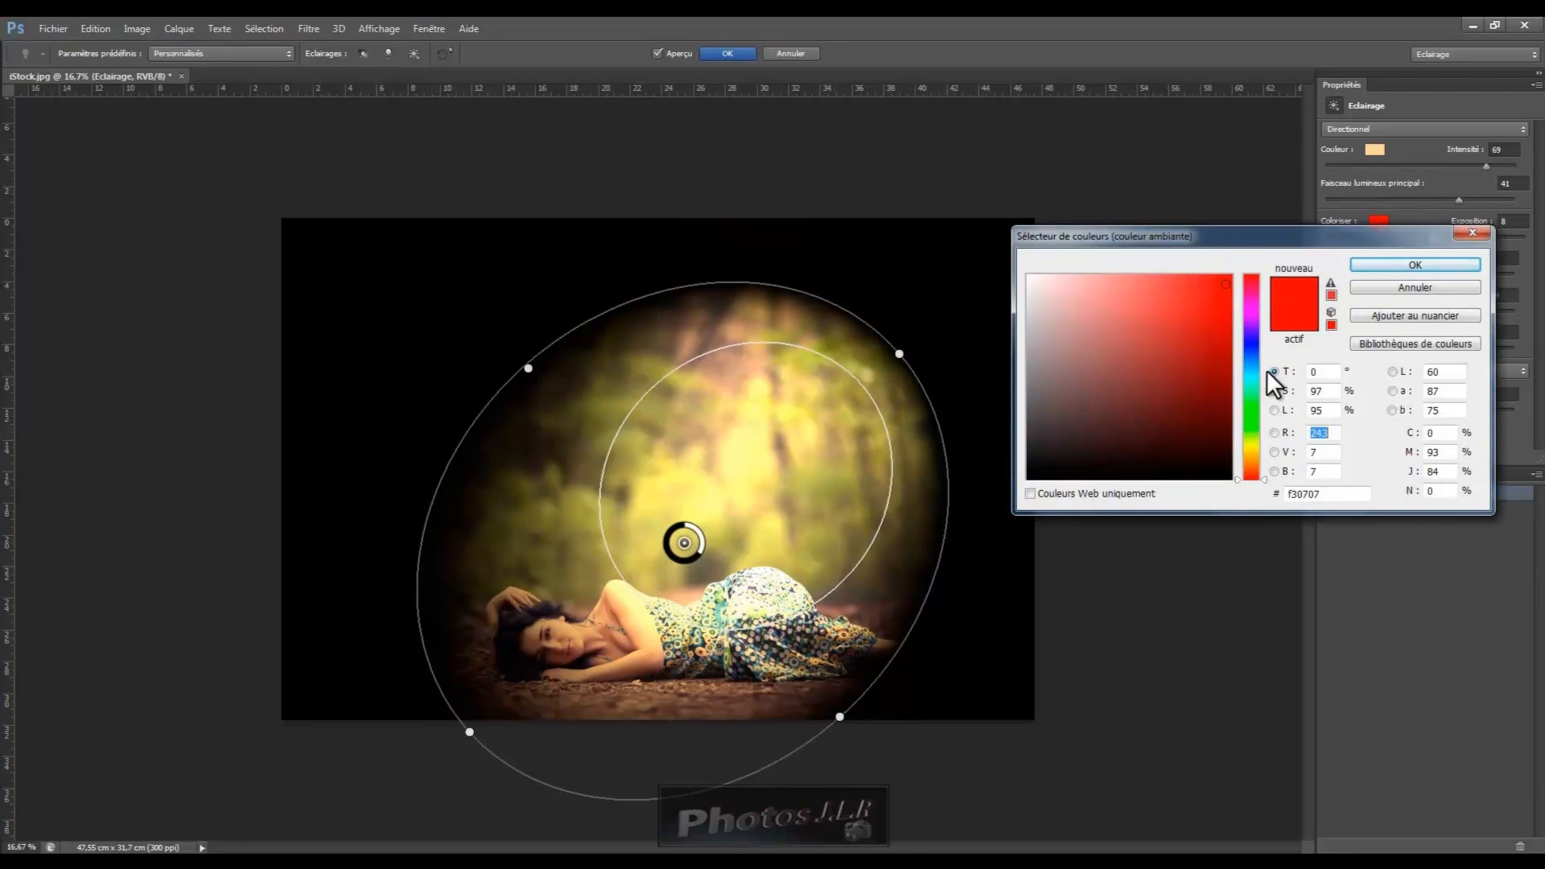
pyautogui.click(1252, 398)
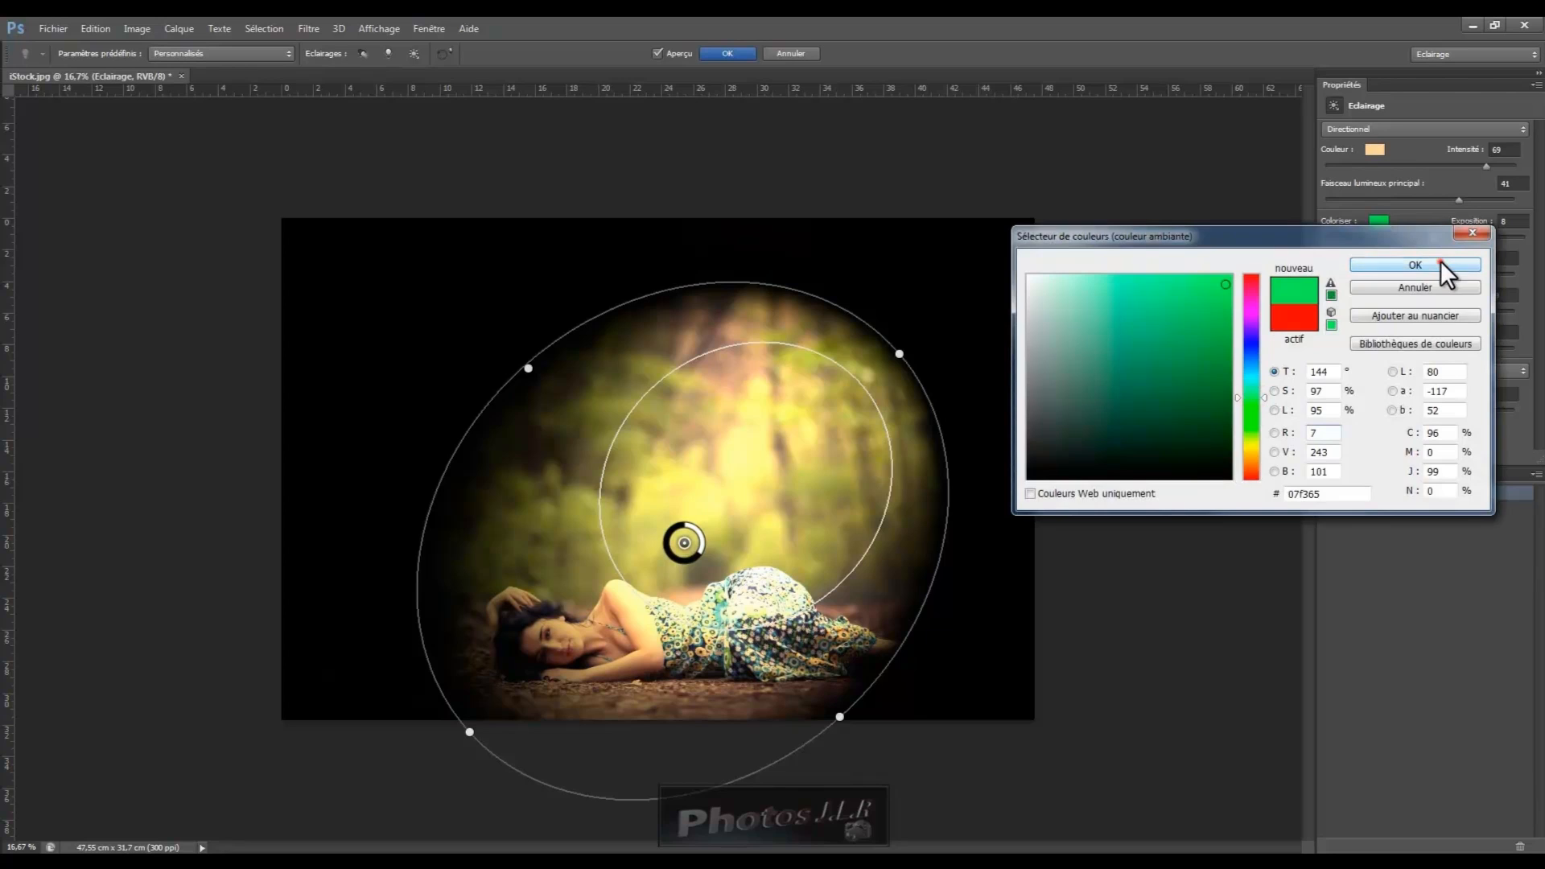
pyautogui.click(1440, 261)
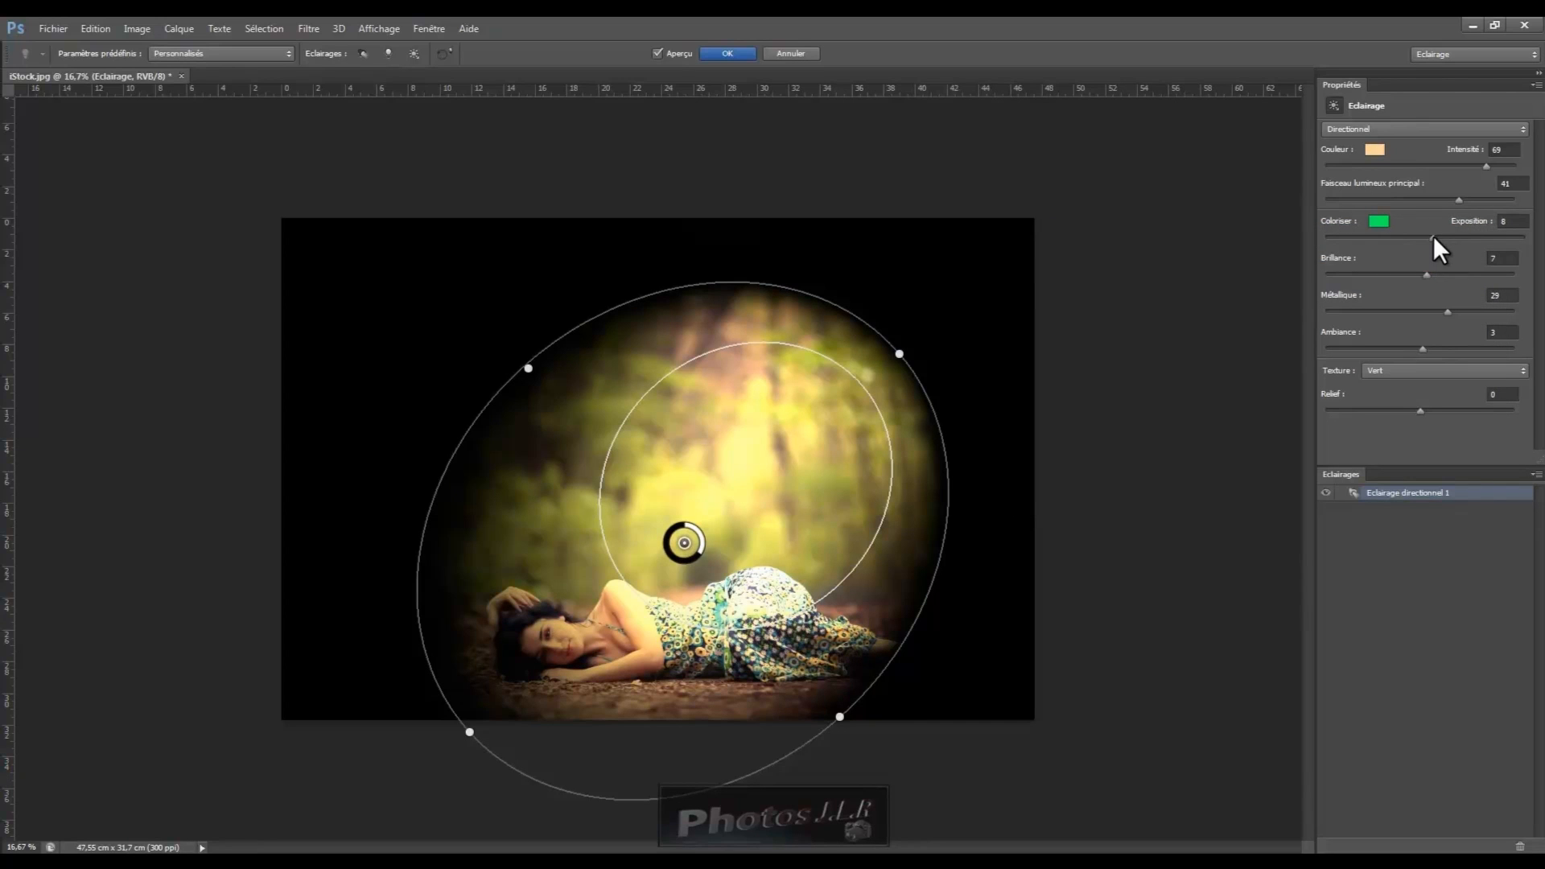
# Step: Set Exposition to 18, Brillance to 38, Métallique to 37 and Ambiance to -17, and set Texture to Sans
pyautogui.moveTo(1433, 237); pyautogui.dragTo(1405, 348)
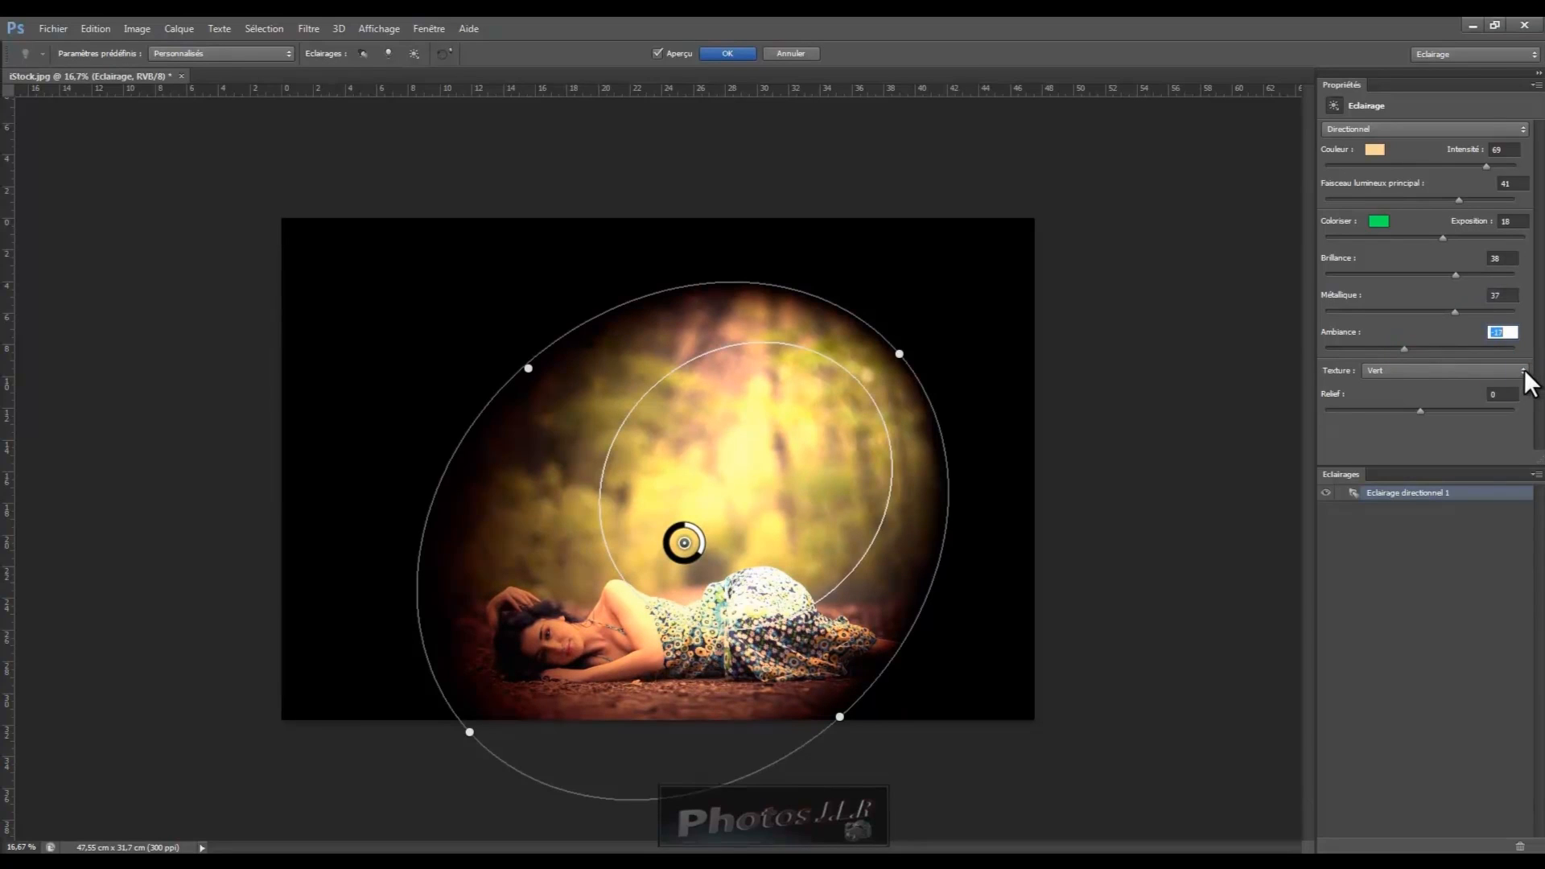
pyautogui.click(1525, 370)
pyautogui.click(1377, 387)
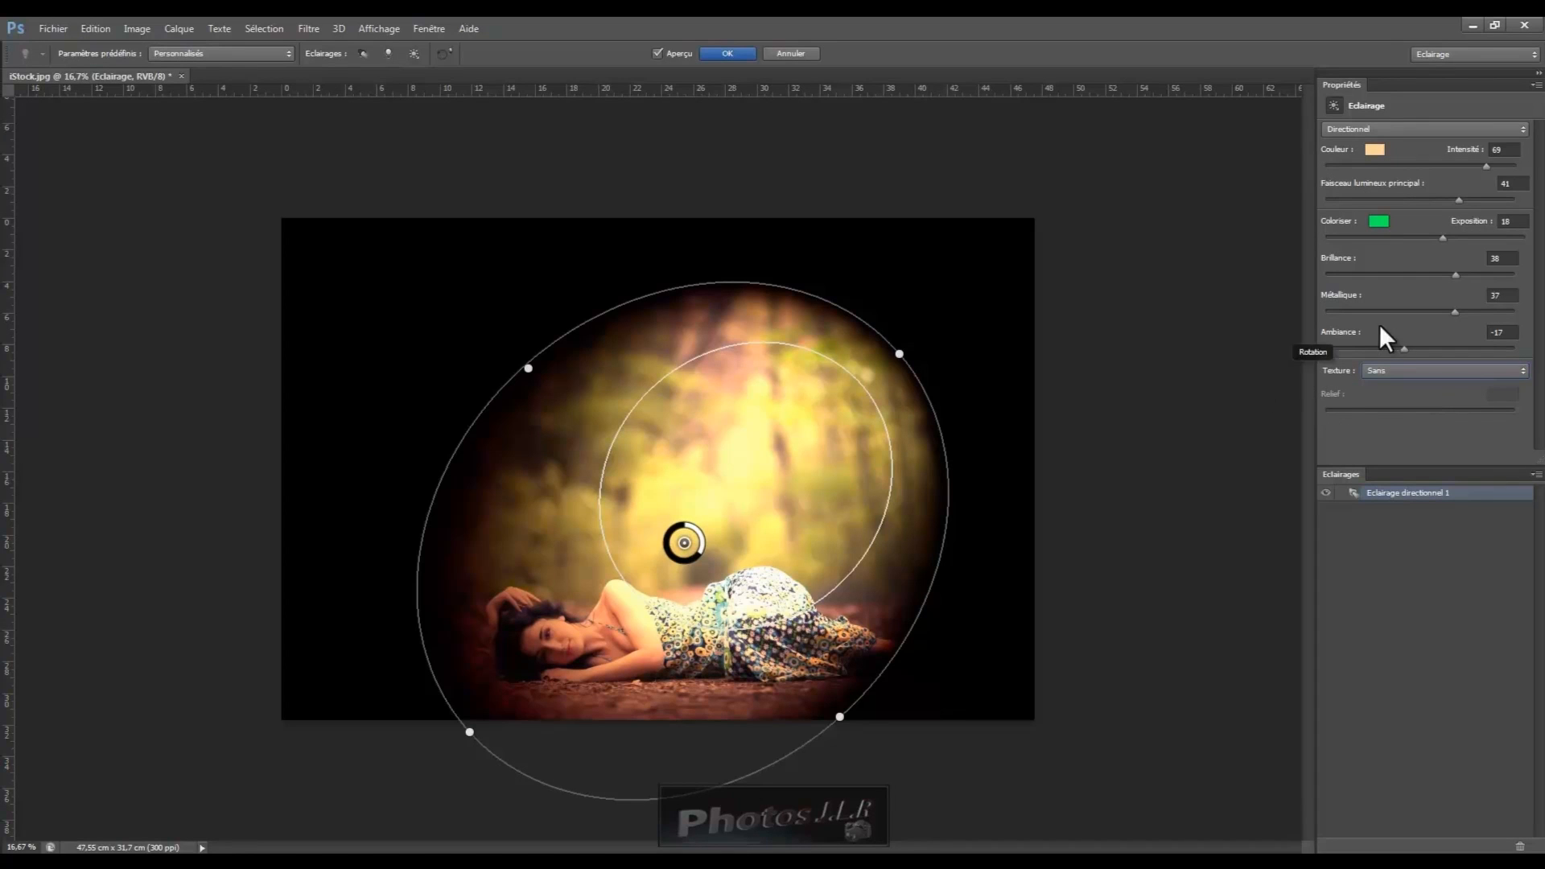
# Step: Lengthen the directional light's ellipse toward the upper-right trees and narrow it slightly
pyautogui.moveTo(901, 354); pyautogui.dragTo(929, 343)
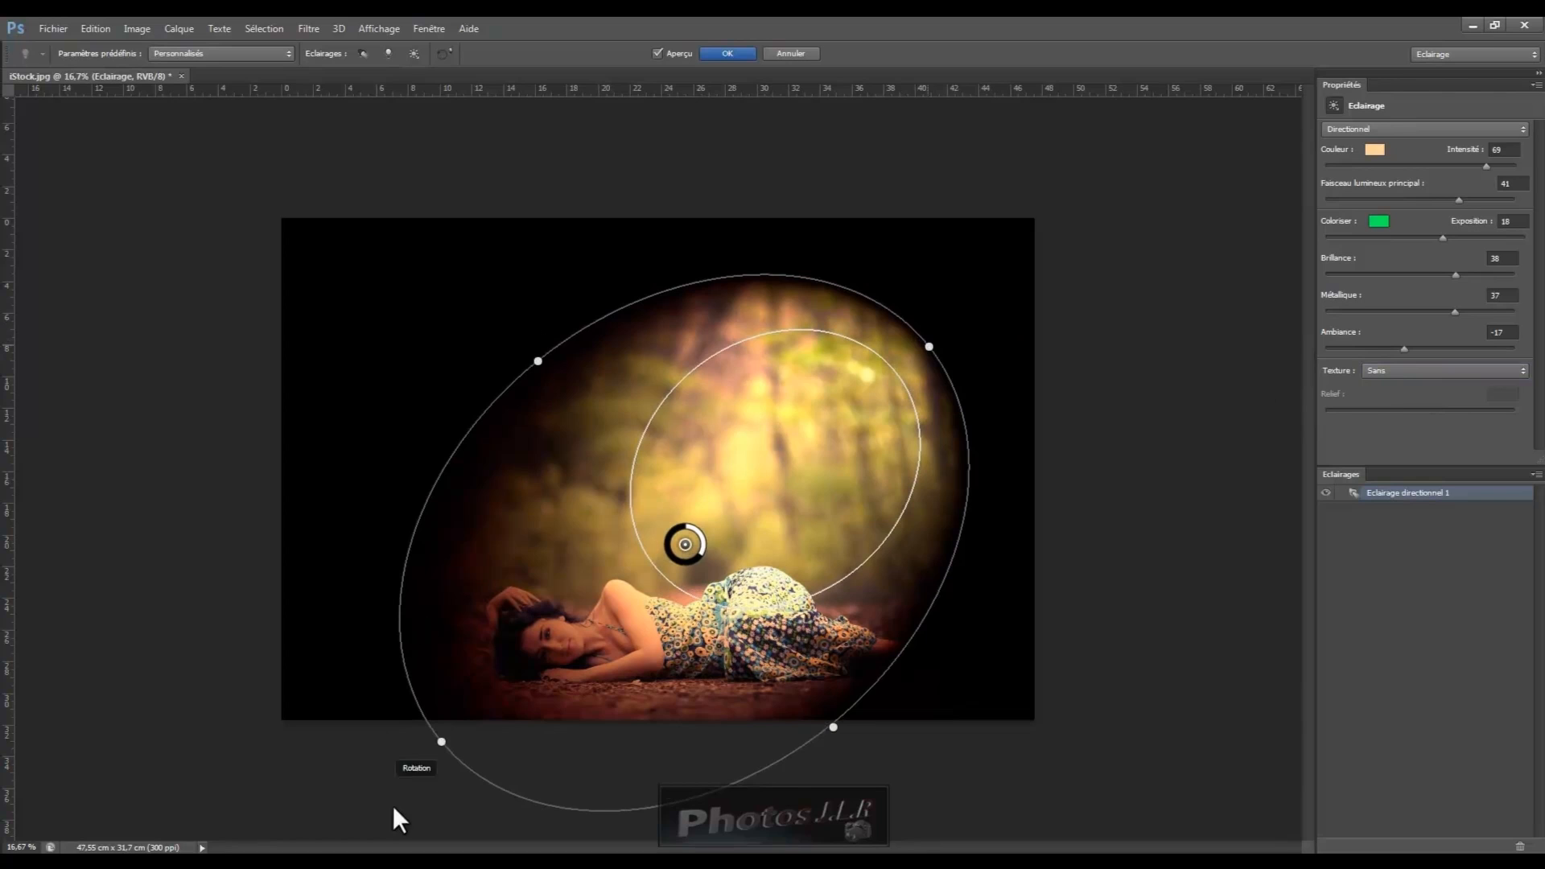
pyautogui.moveTo(537, 361); pyautogui.dragTo(550, 374)
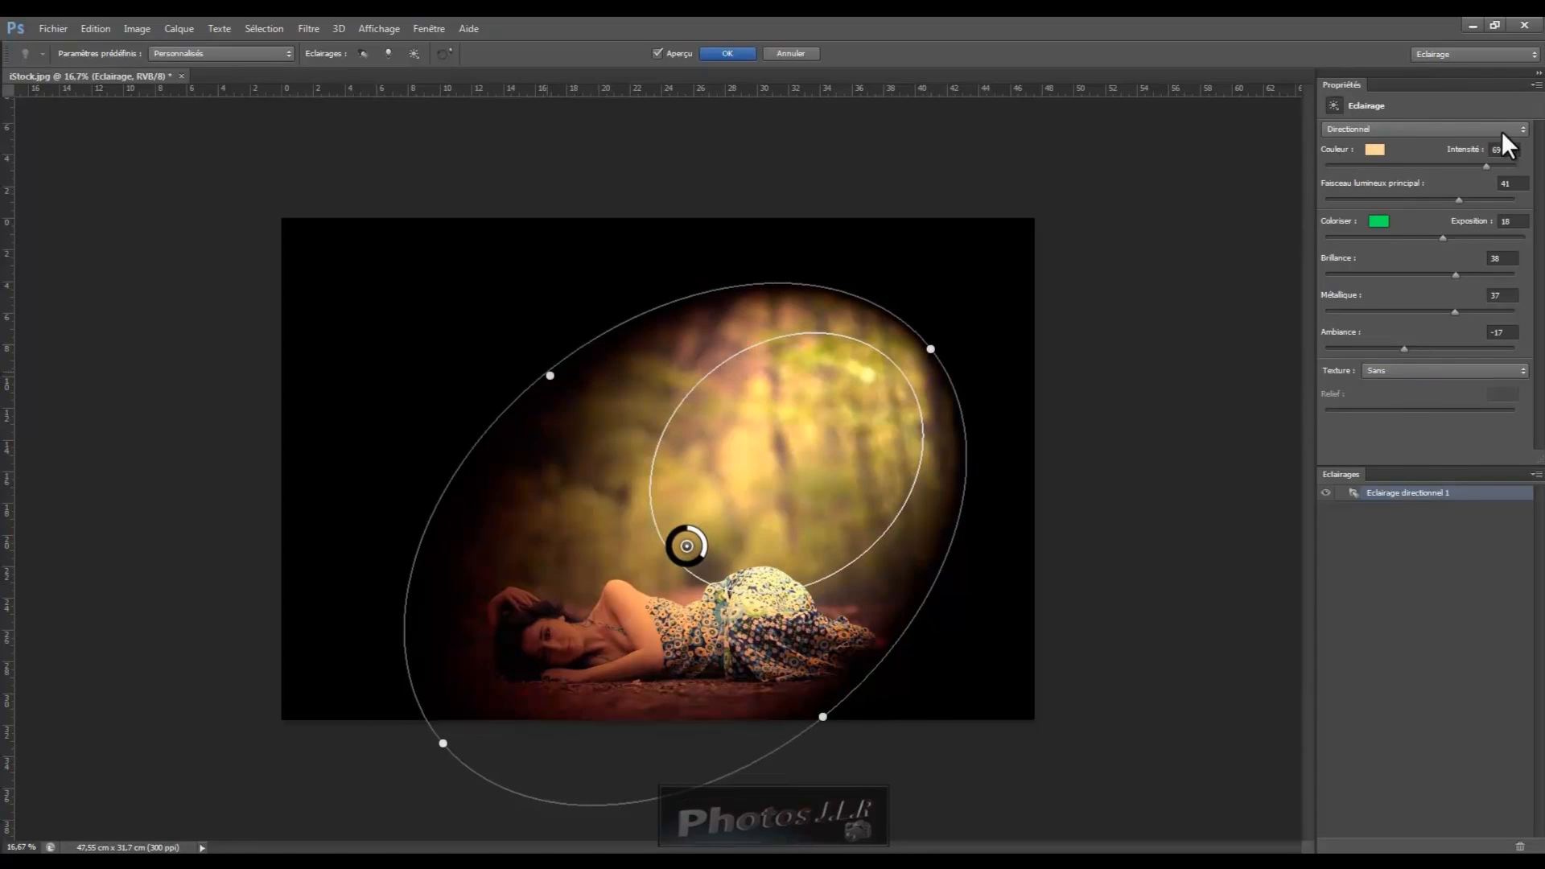
# Step: Change the light type to Infini, try aiming it straight at the photo, and tilt it toward the upper right
pyautogui.click(1523, 129)
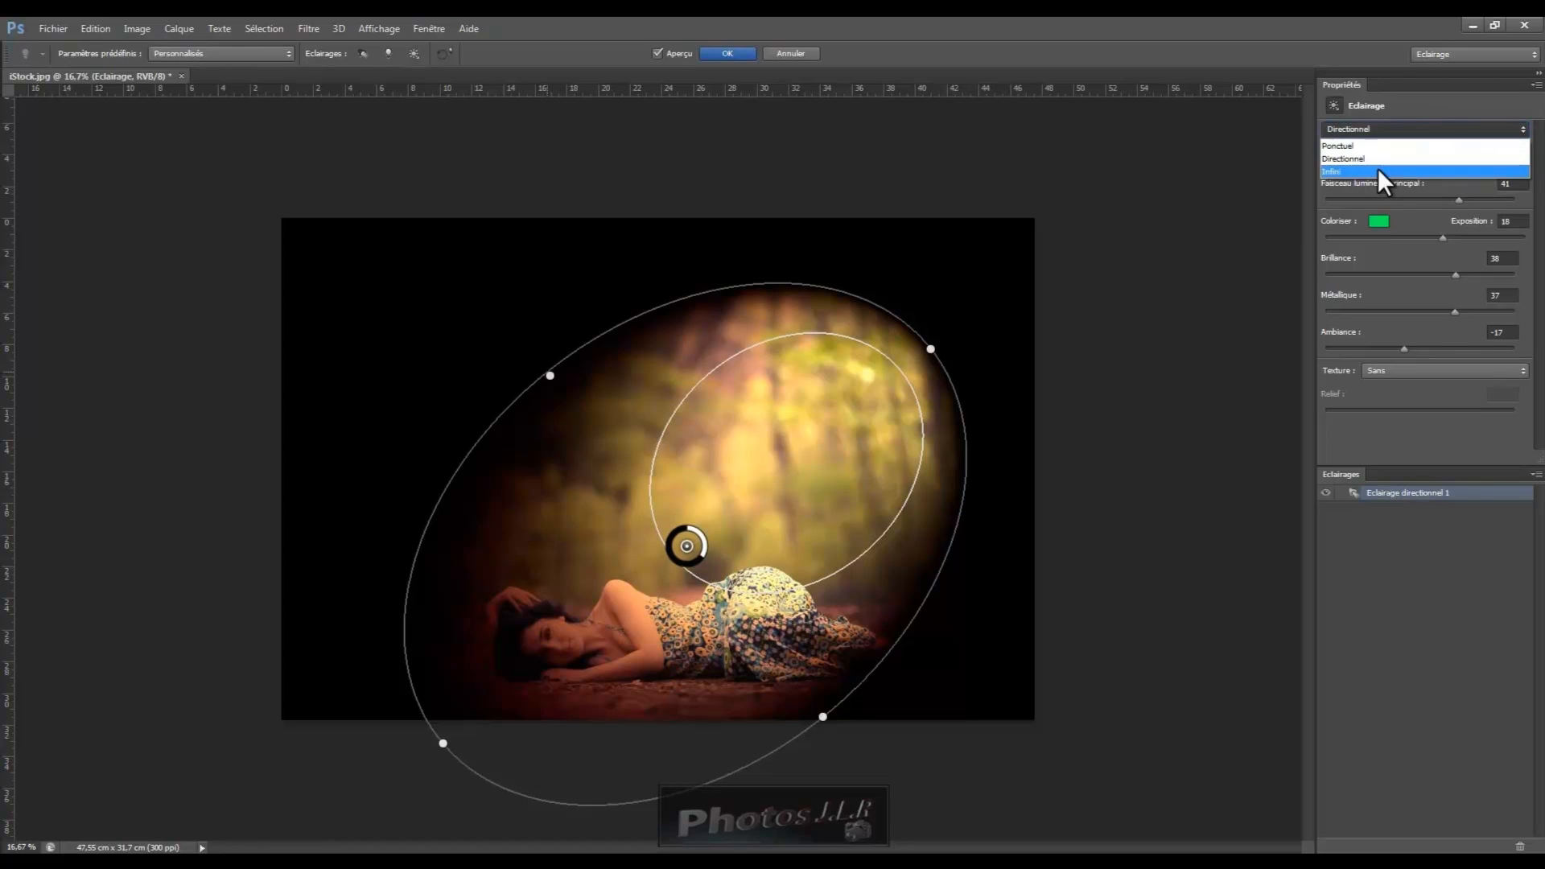
pyautogui.click(1328, 171)
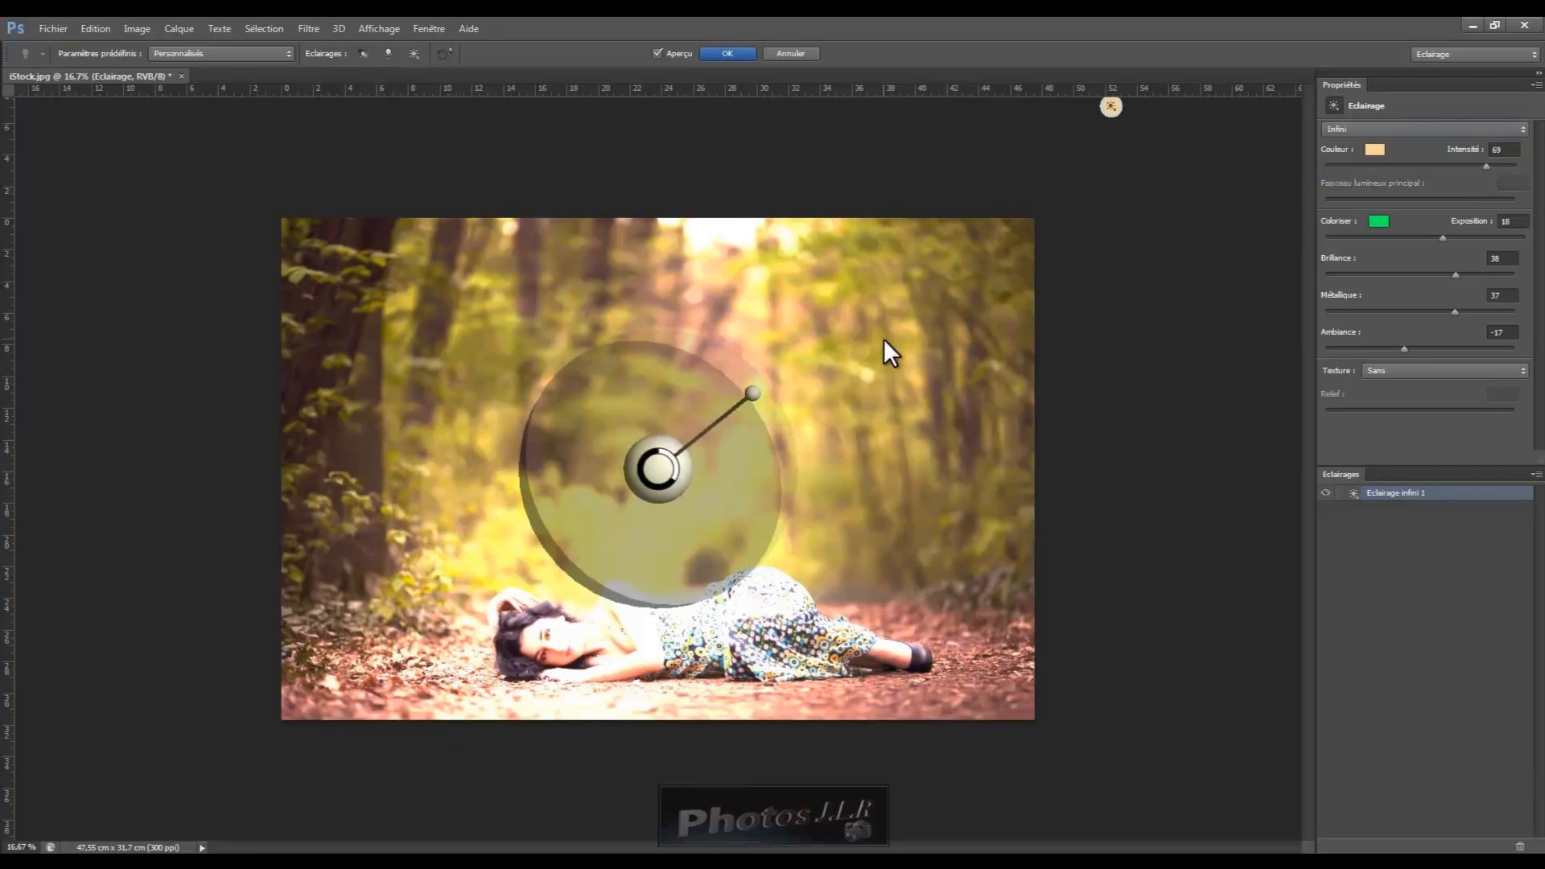
pyautogui.moveTo(753, 393); pyautogui.dragTo(665, 479)
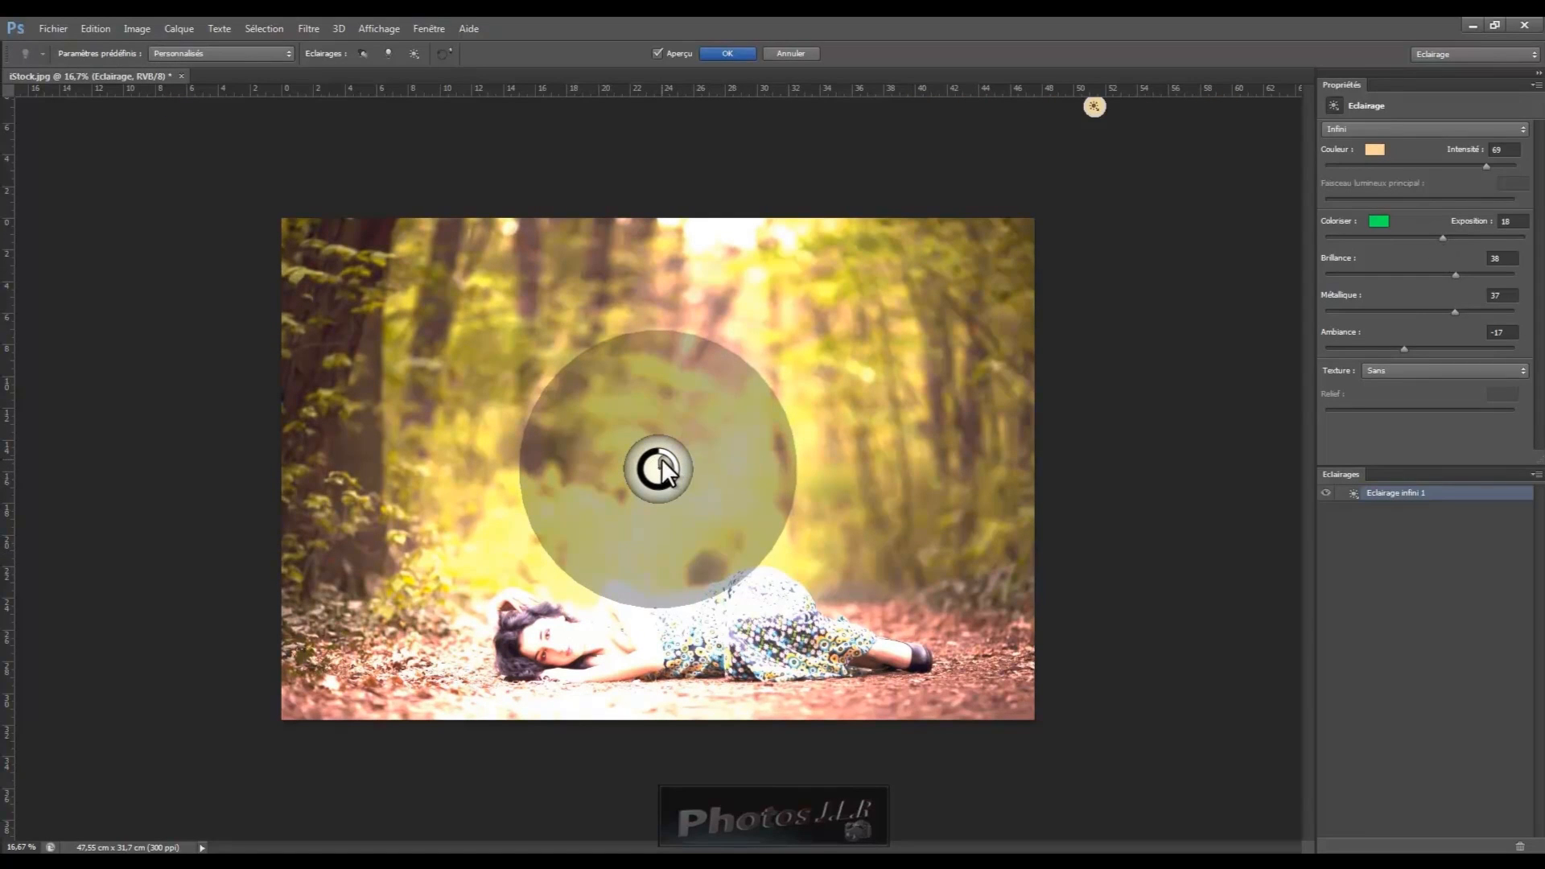
pyautogui.moveTo(667, 470); pyautogui.dragTo(849, 316)
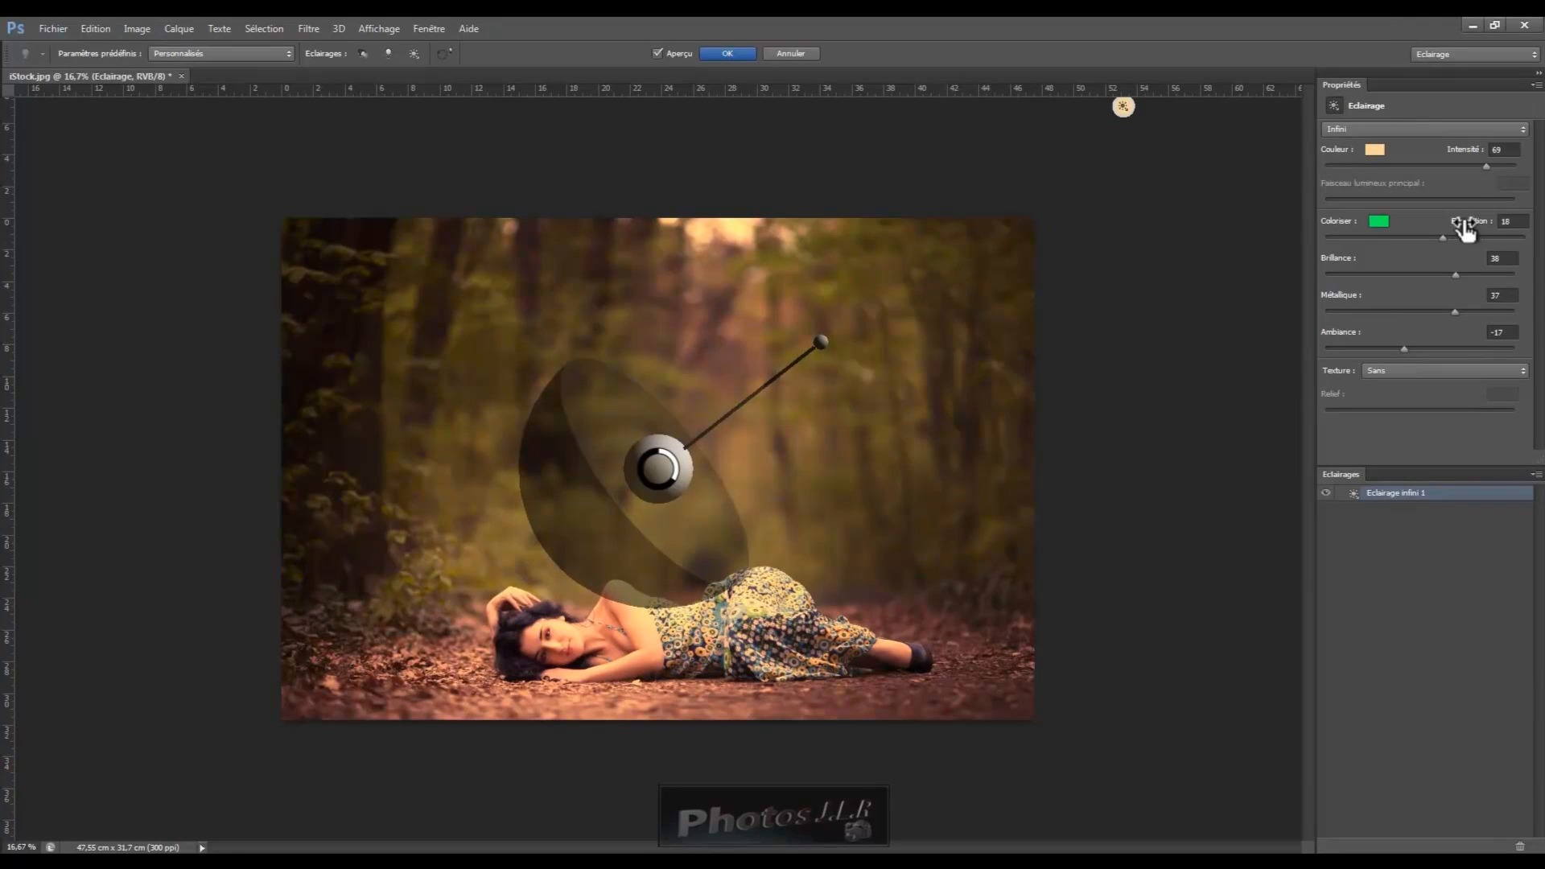
# Step: Reduce the infinite light's intensity to 58, Exposition to 17 and Brillance to 7, and lower Métallique
pyautogui.moveTo(1484, 166)
pyautogui.mouseDown()
pyautogui.moveTo(1460, 166)
pyautogui.moveTo(1476, 166)
pyautogui.mouseUp()
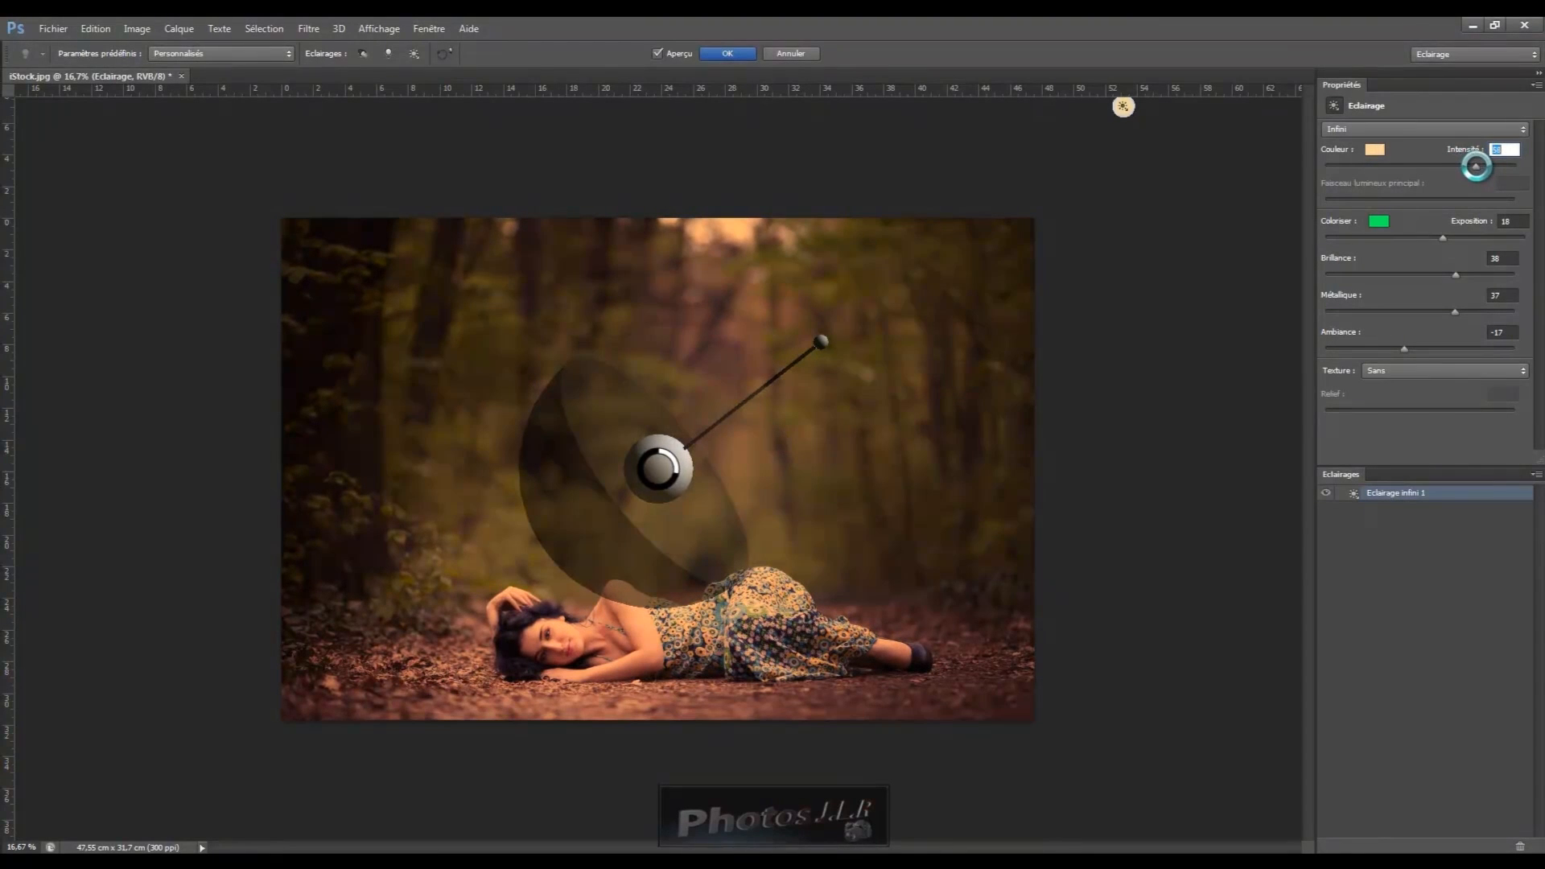
pyautogui.moveTo(1445, 239); pyautogui.dragTo(1410, 242)
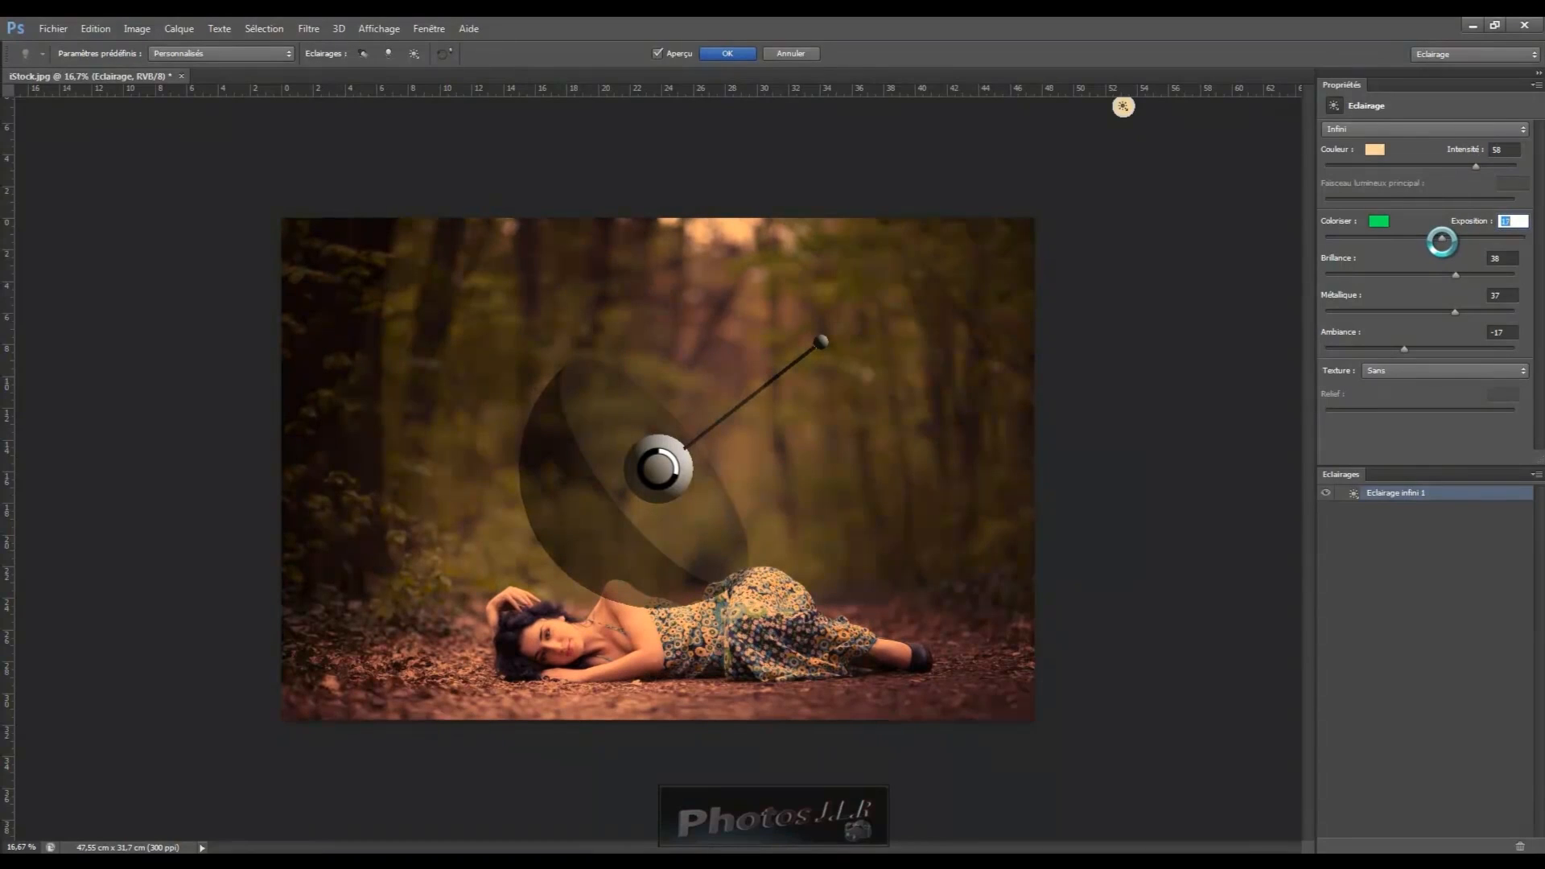
pyautogui.moveTo(1455, 277); pyautogui.dragTo(1428, 277)
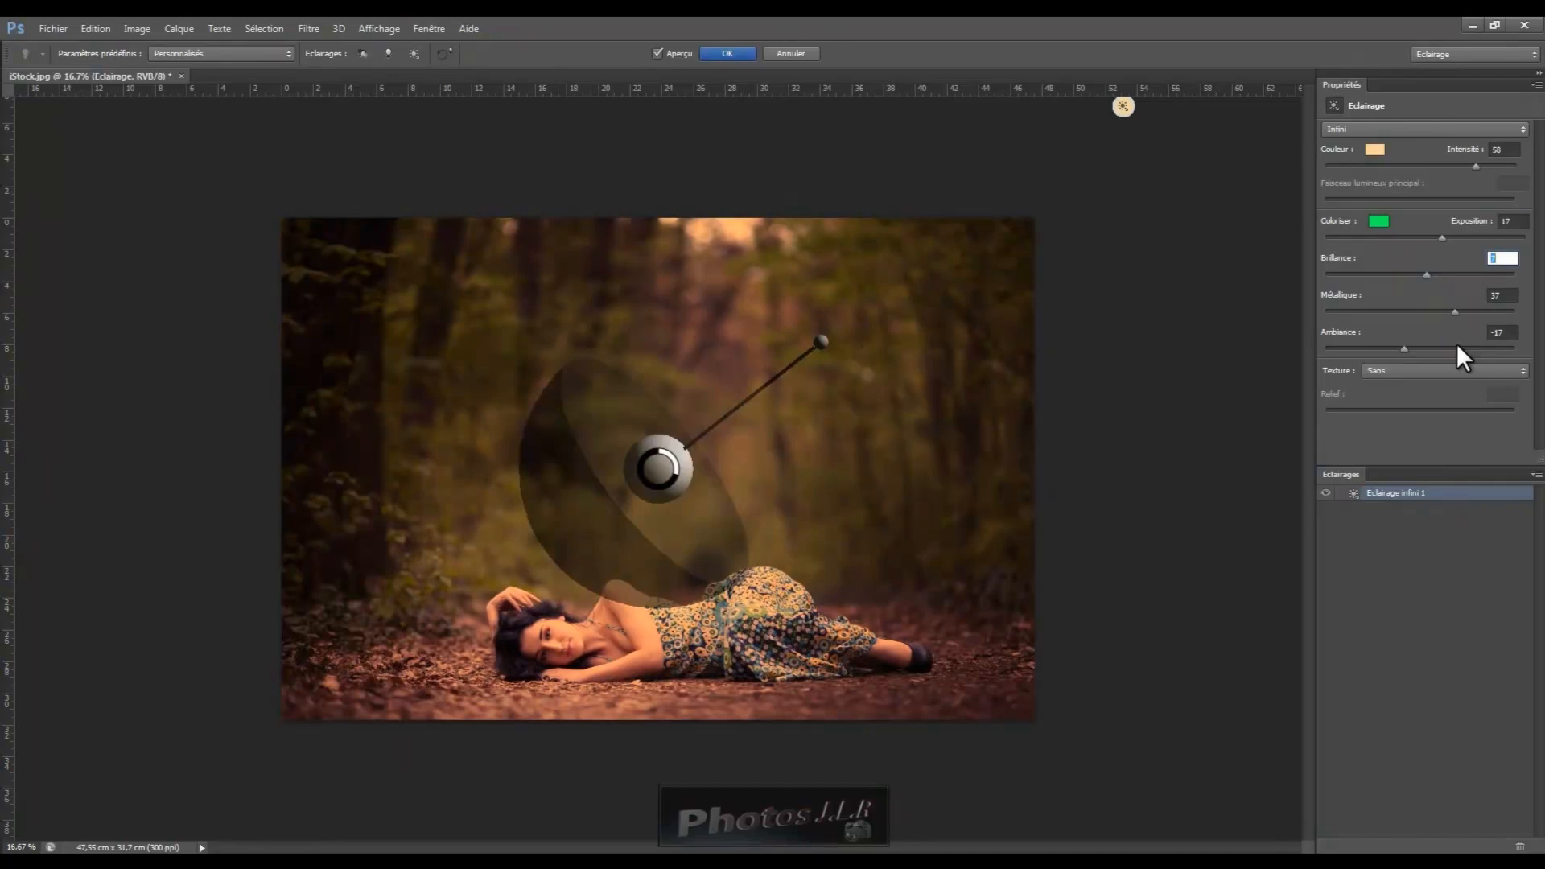
pyautogui.moveTo(1455, 311); pyautogui.dragTo(1418, 312)
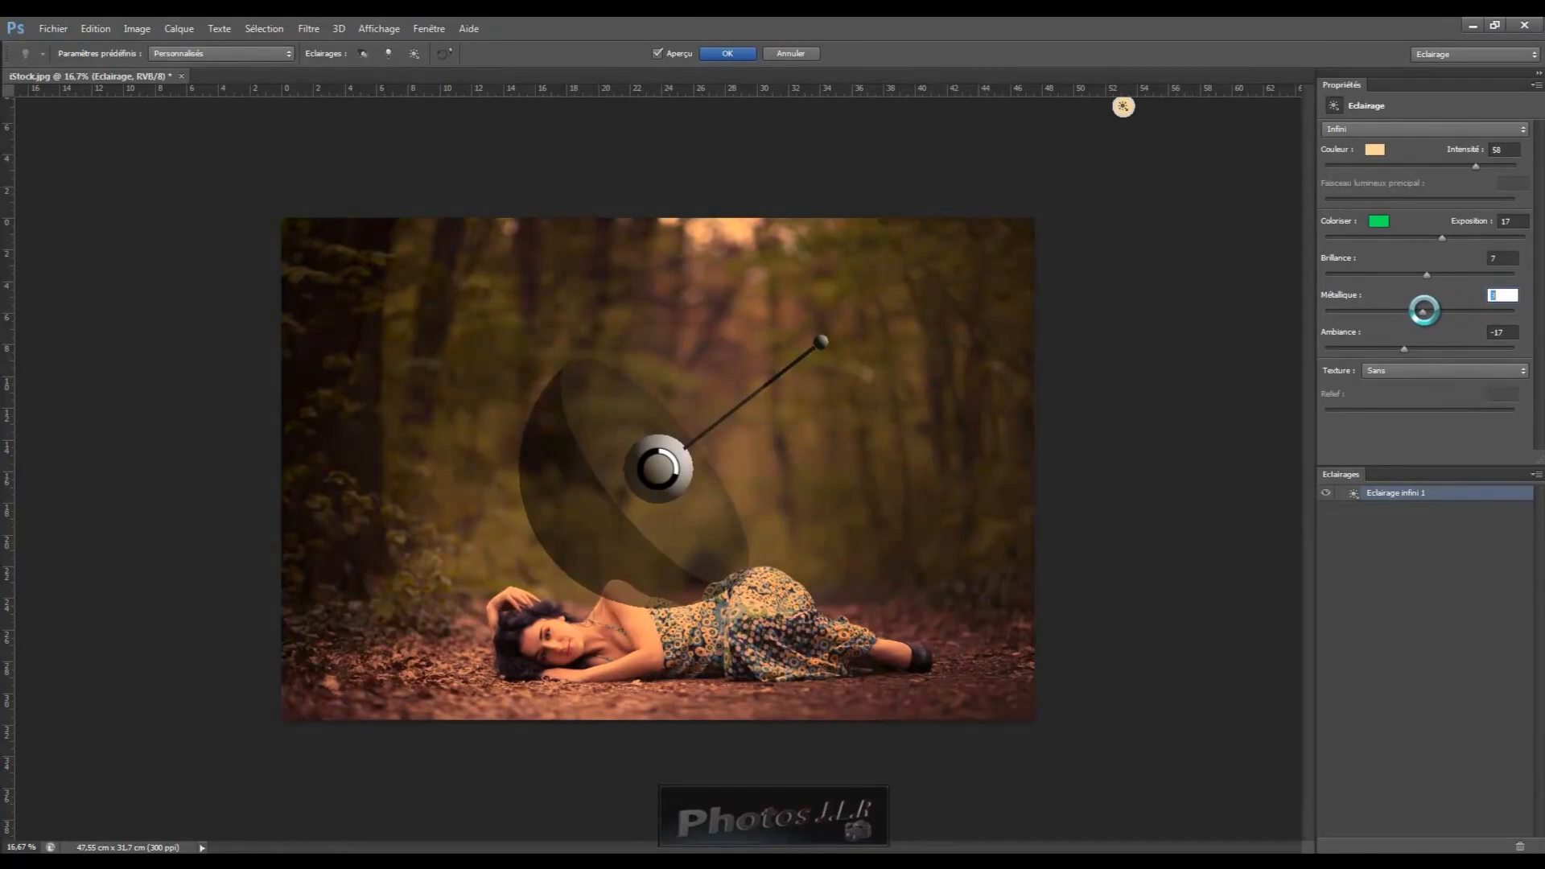
# Step: Set Ambiance to 1 and reduce the infinite light's intensity to 47
pyautogui.moveTo(1404, 349)
pyautogui.mouseDown()
pyautogui.moveTo(1441, 345)
pyautogui.moveTo(1409, 346)
pyautogui.mouseUp()
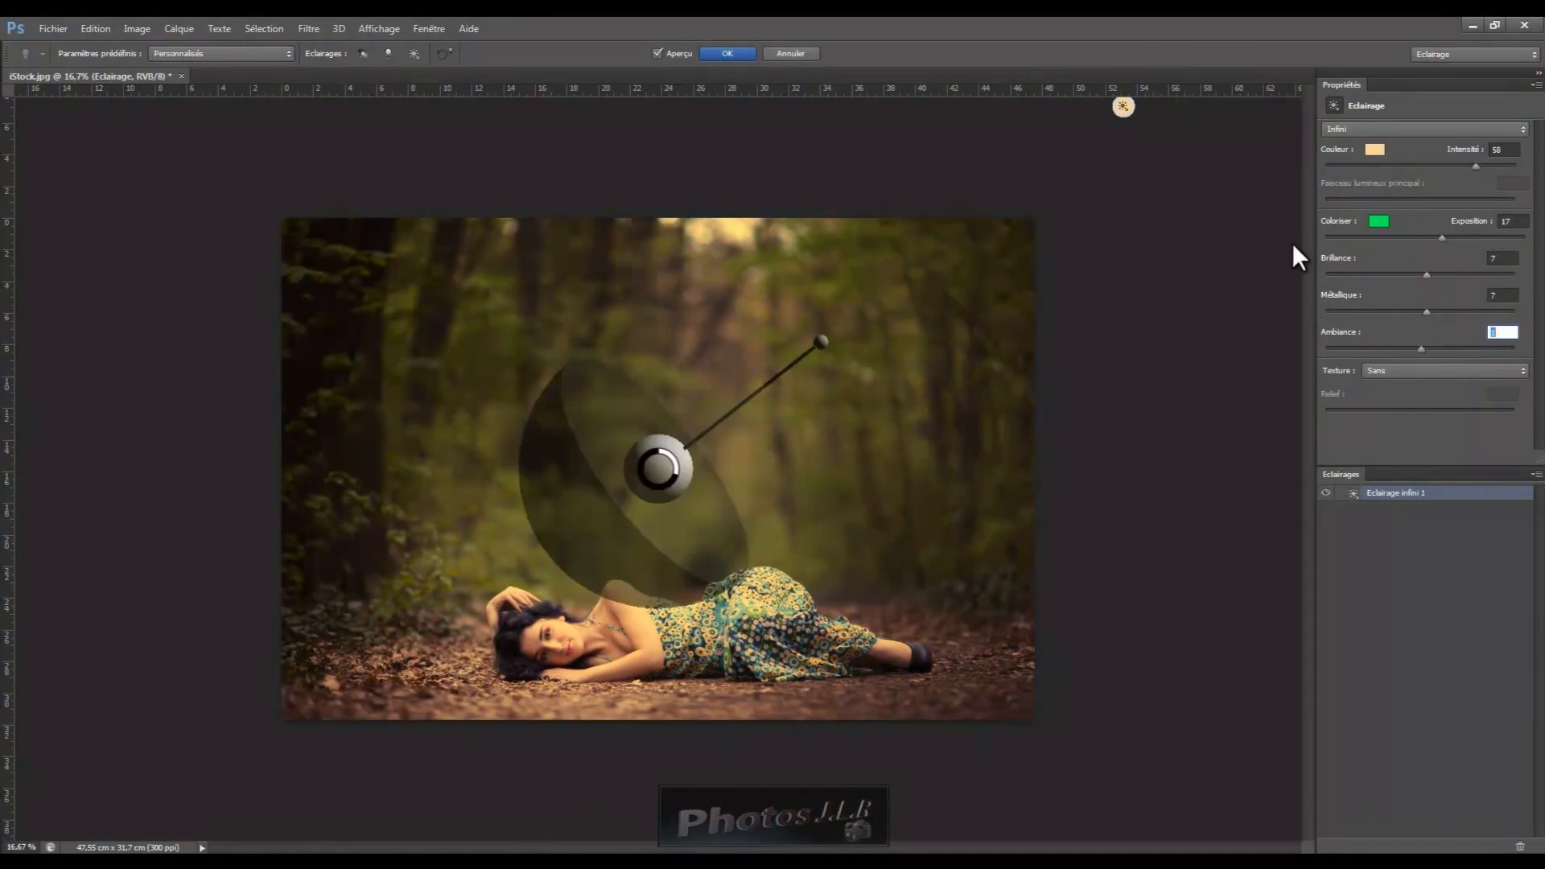
pyautogui.moveTo(1421, 346)
pyautogui.mouseDown()
pyautogui.moveTo(1408, 346)
pyautogui.moveTo(1421, 348)
pyautogui.mouseUp()
pyautogui.moveTo(1479, 166); pyautogui.dragTo(1466, 168)
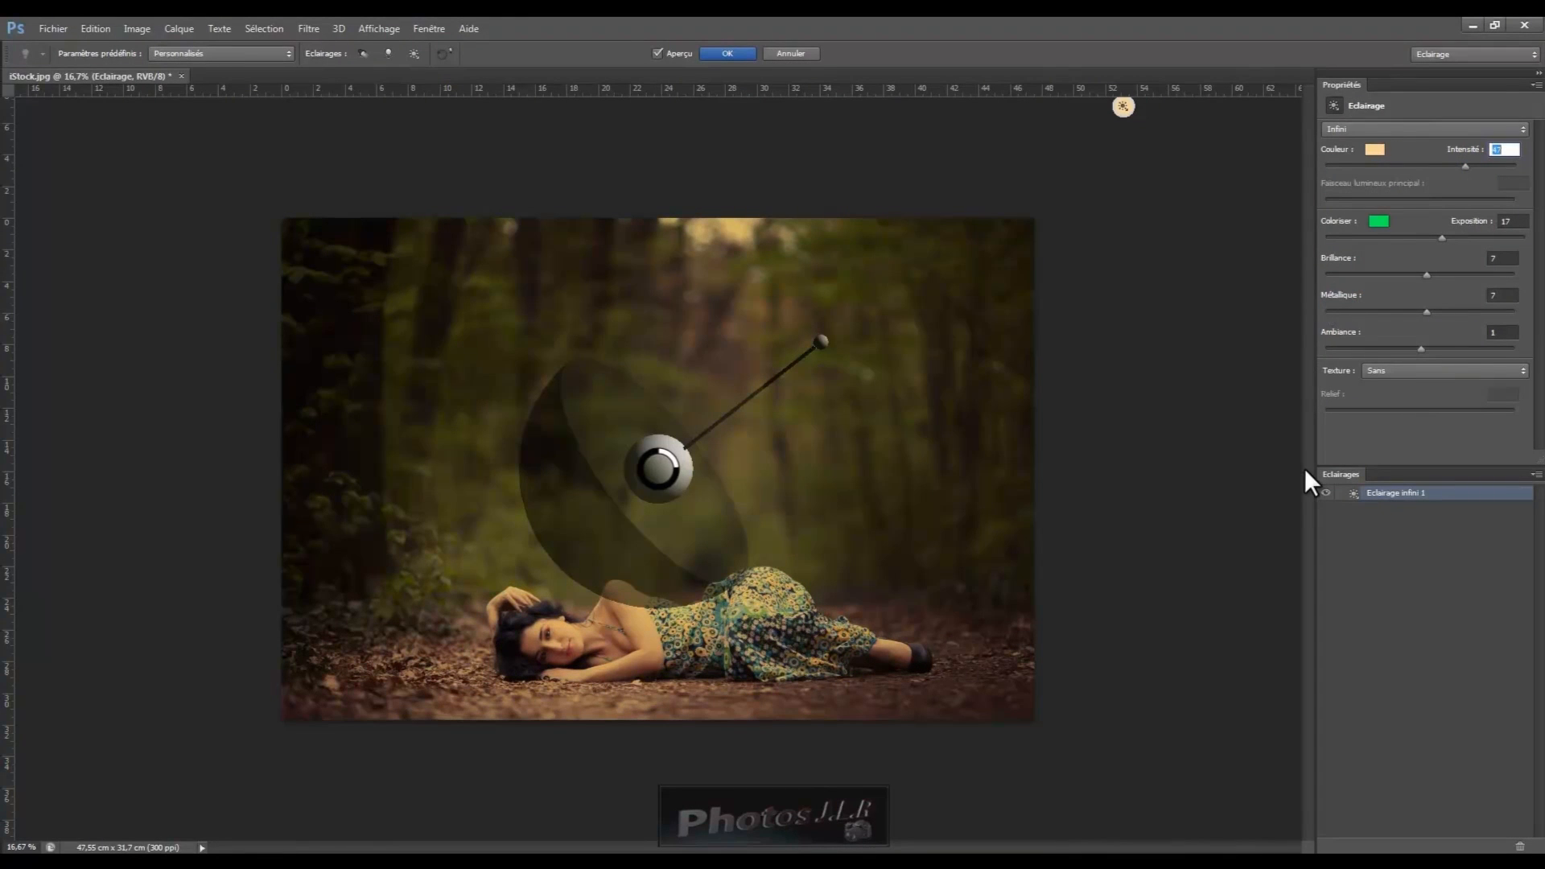
# Step: Set the light's Texture to Rouge with a very slight Relief, and apply the Eclairage filter to the photo
pyautogui.click(1524, 372)
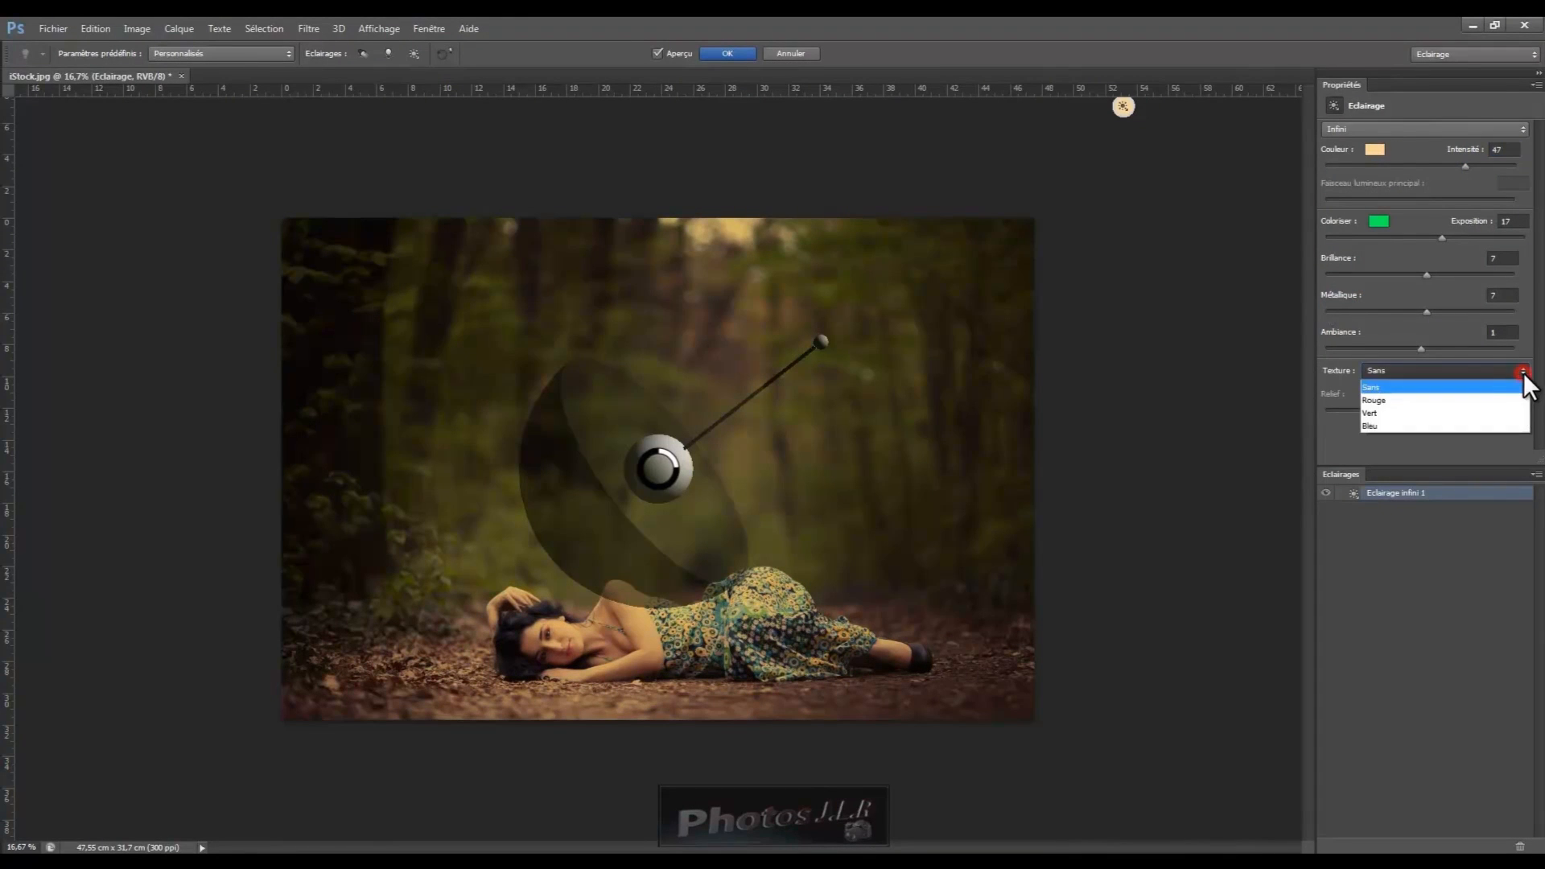
pyautogui.click(1374, 401)
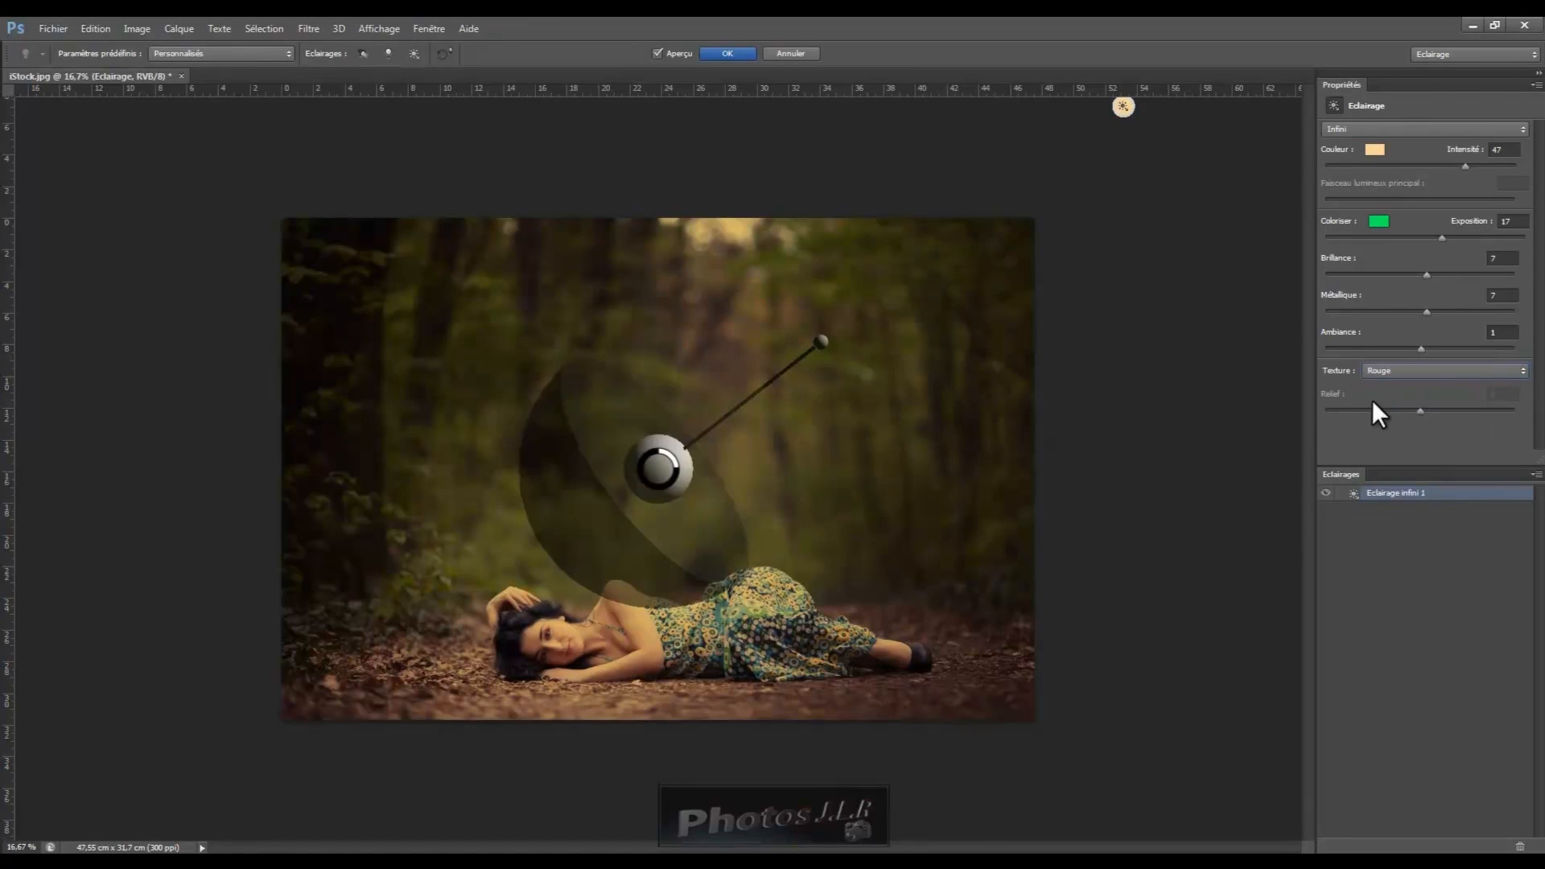
pyautogui.click(1421, 410)
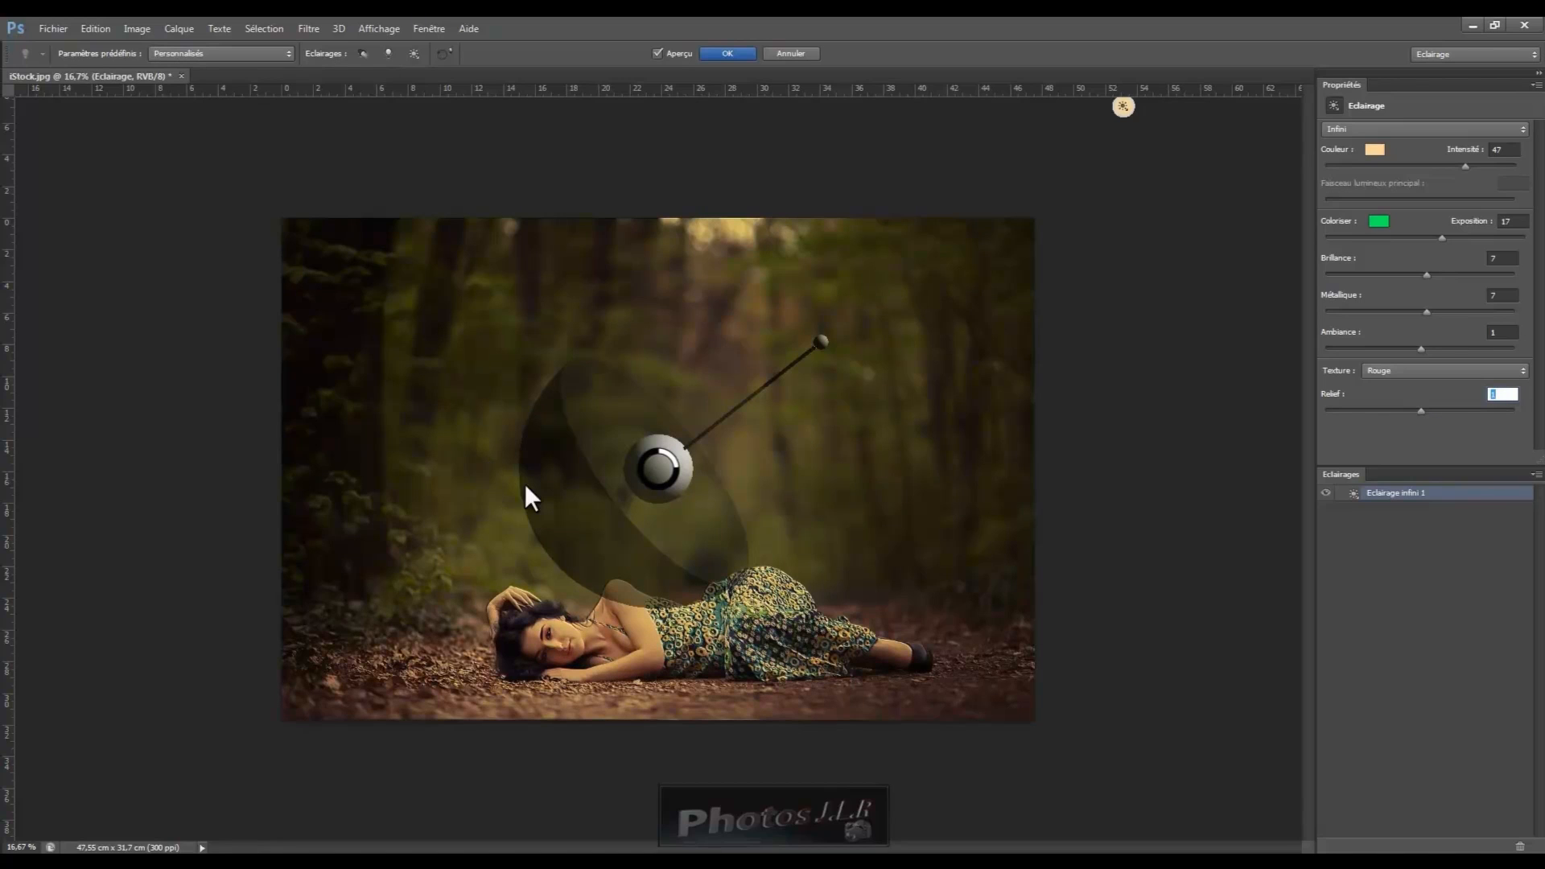
pyautogui.click(728, 53)
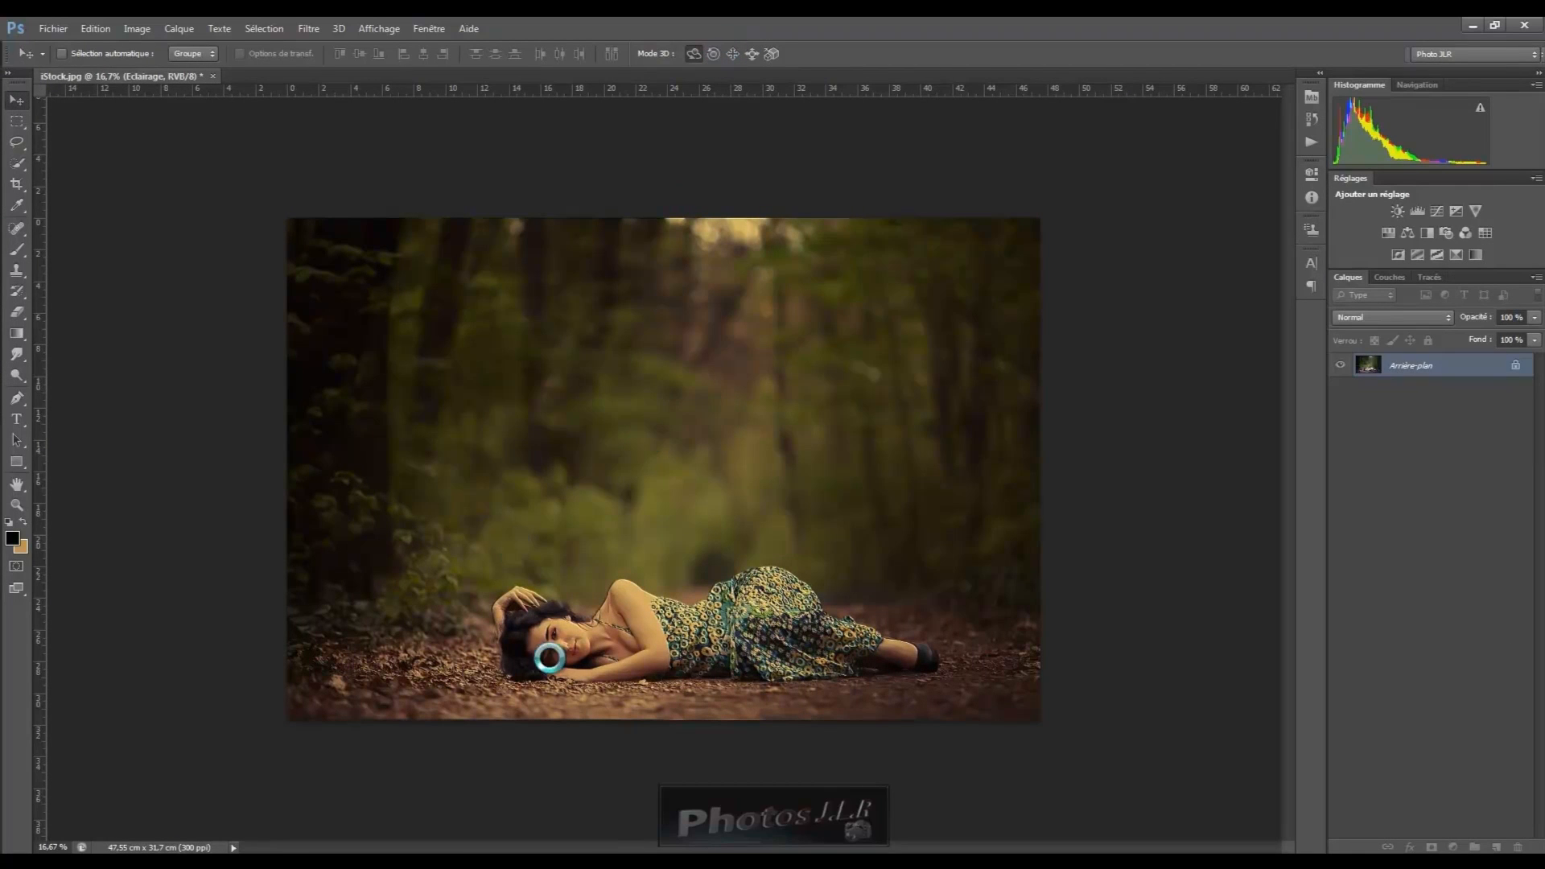
# Step: Revert the photo to its Ouvrir history state, switching between the original and relit versions to compare them
pyautogui.click(1309, 117)
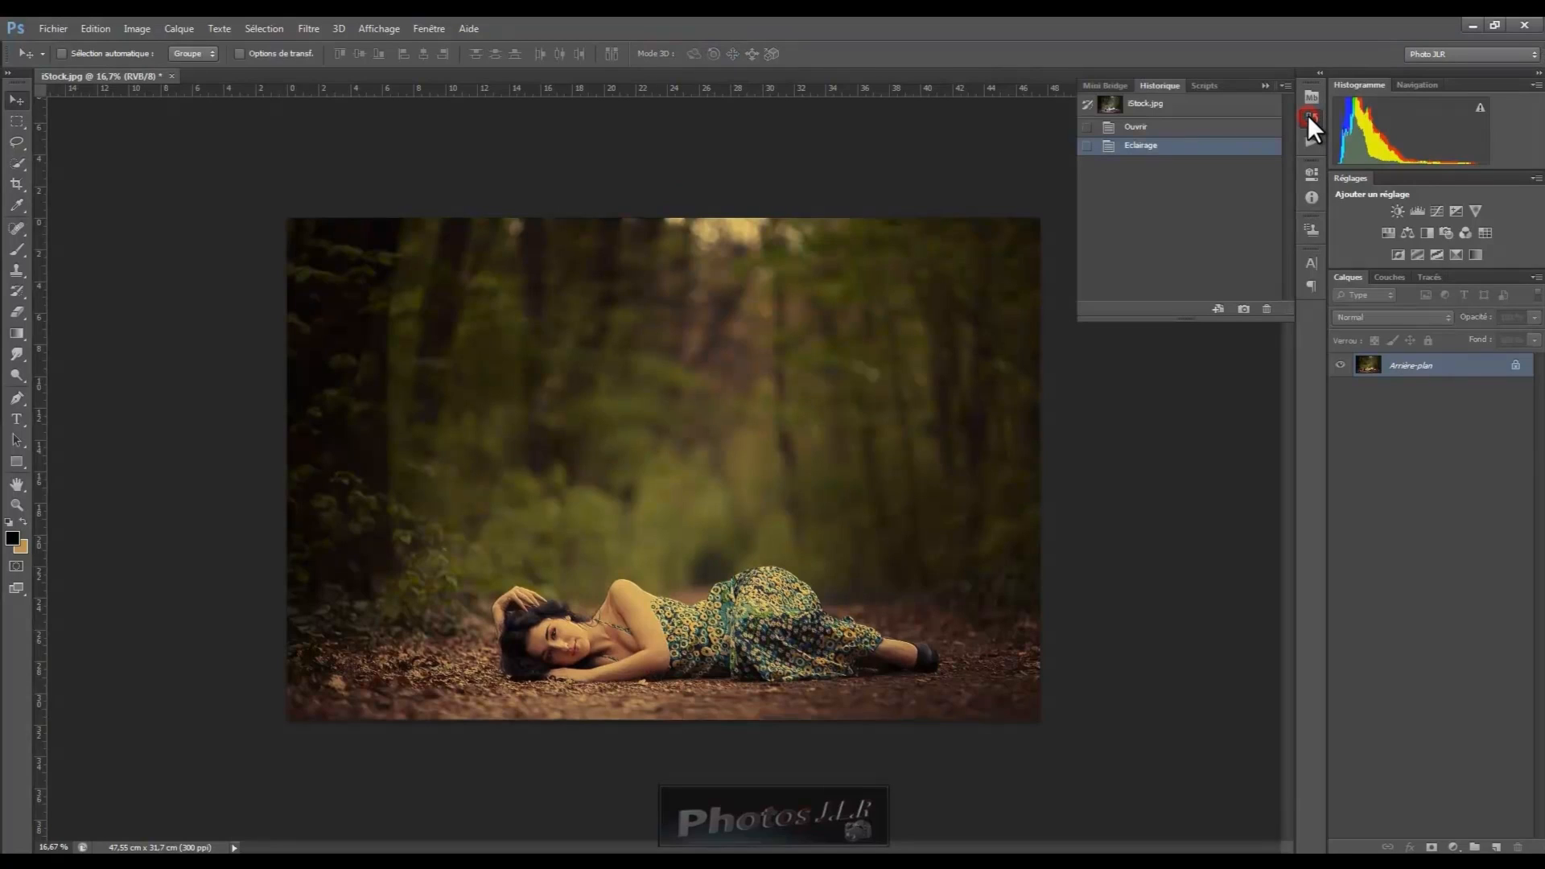
pyautogui.click(1142, 131)
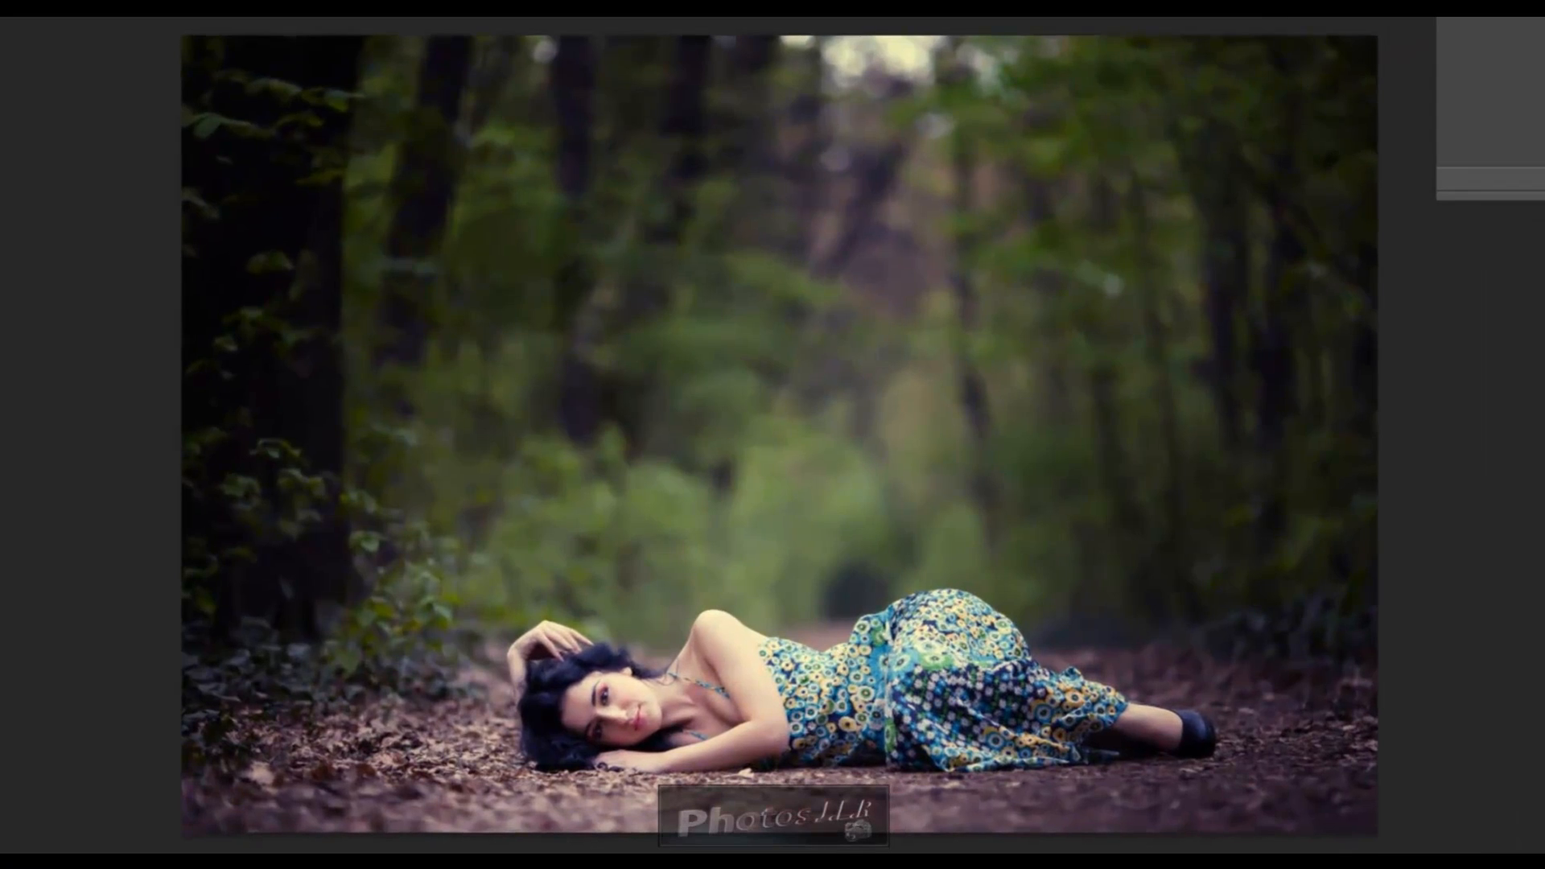
pyautogui.hotkey('ctrl', 'z')
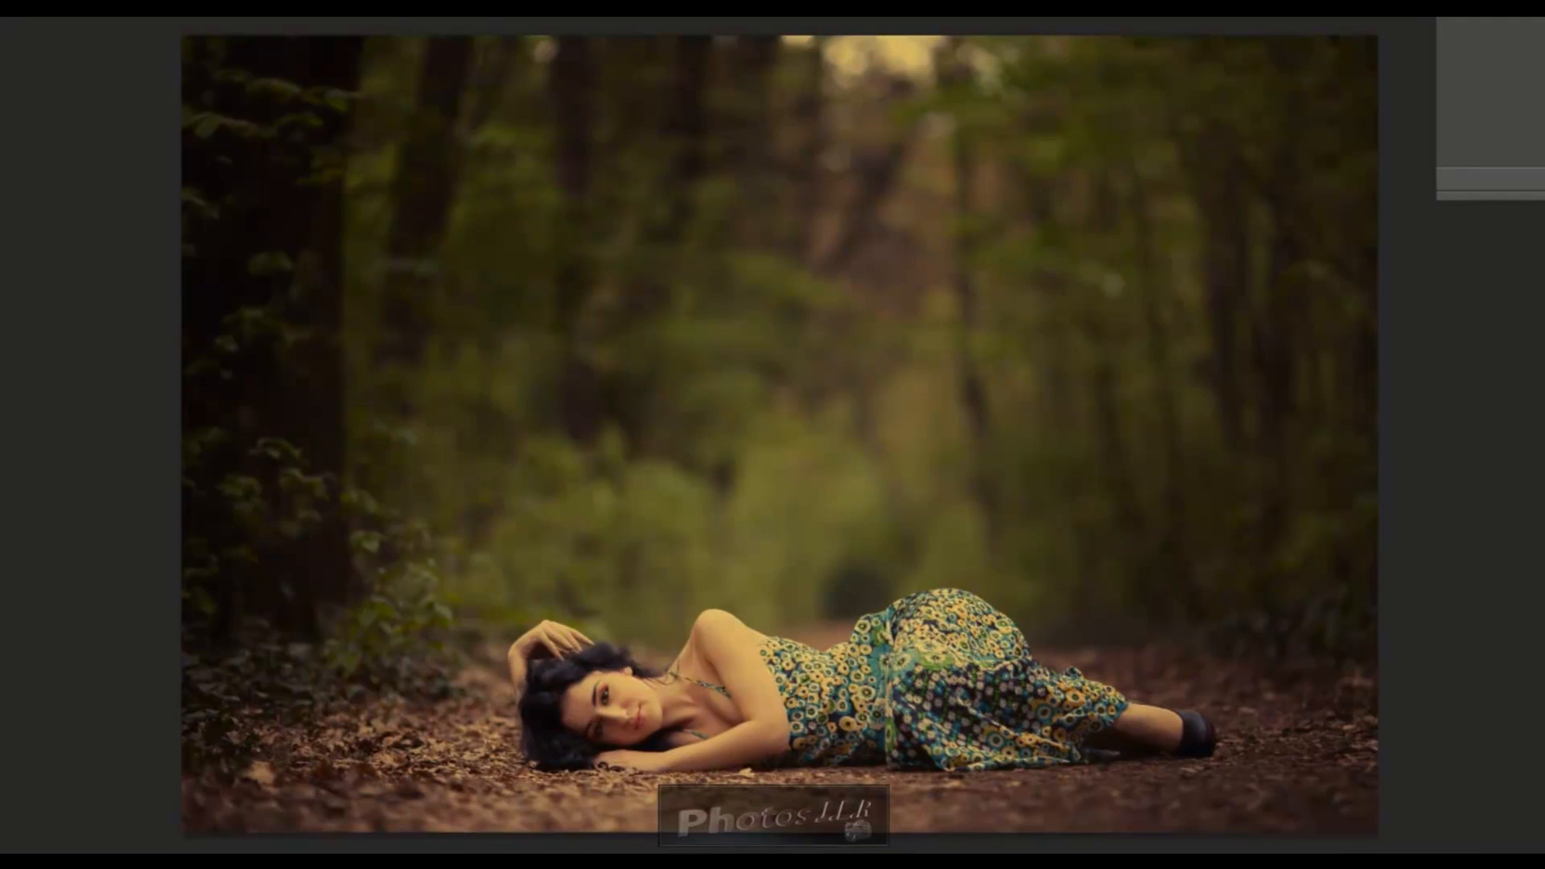
pyautogui.hotkey('ctrl', 'z')
pyautogui.hotkey('ctrl', 'z')
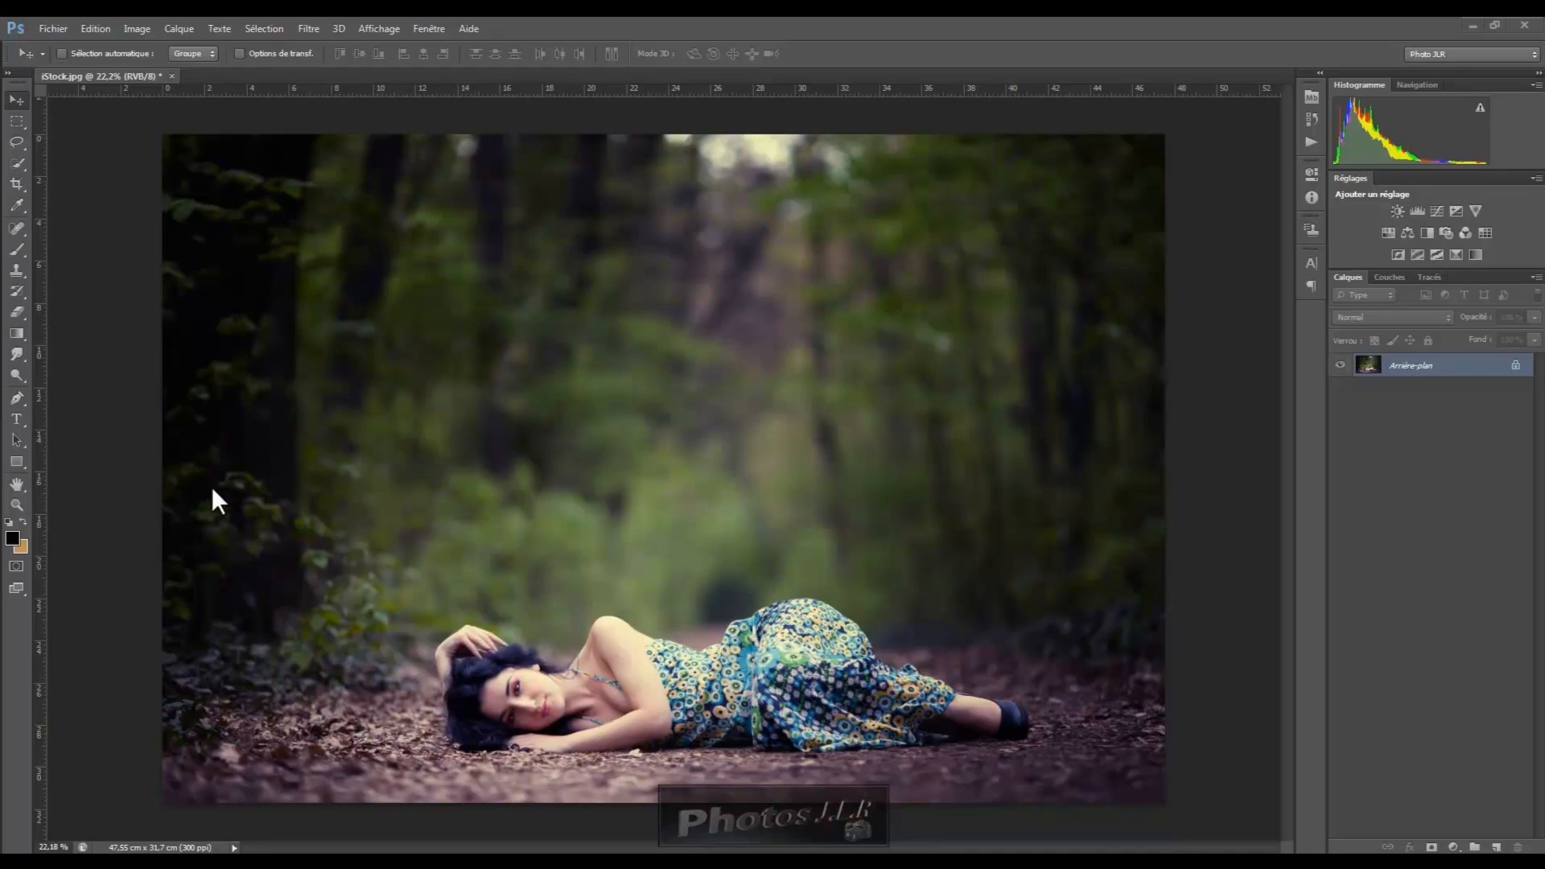
# Step: Sample dark foliage green 495233 as the foreground colour and near-black 120f16 from the trees as the background colour
pyautogui.click(12, 537)
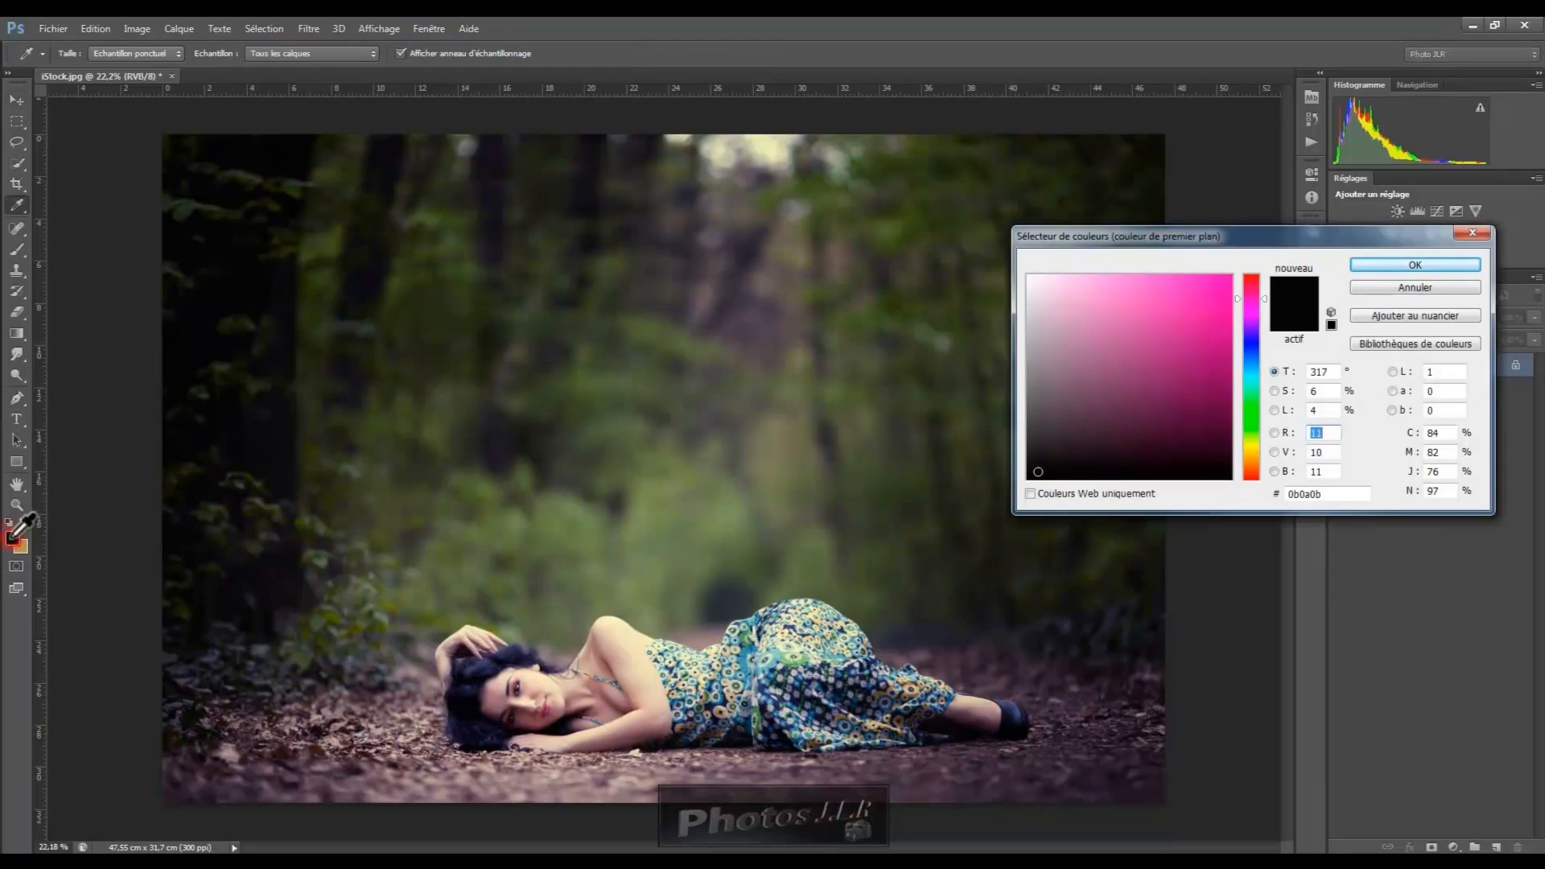
pyautogui.click(618, 394)
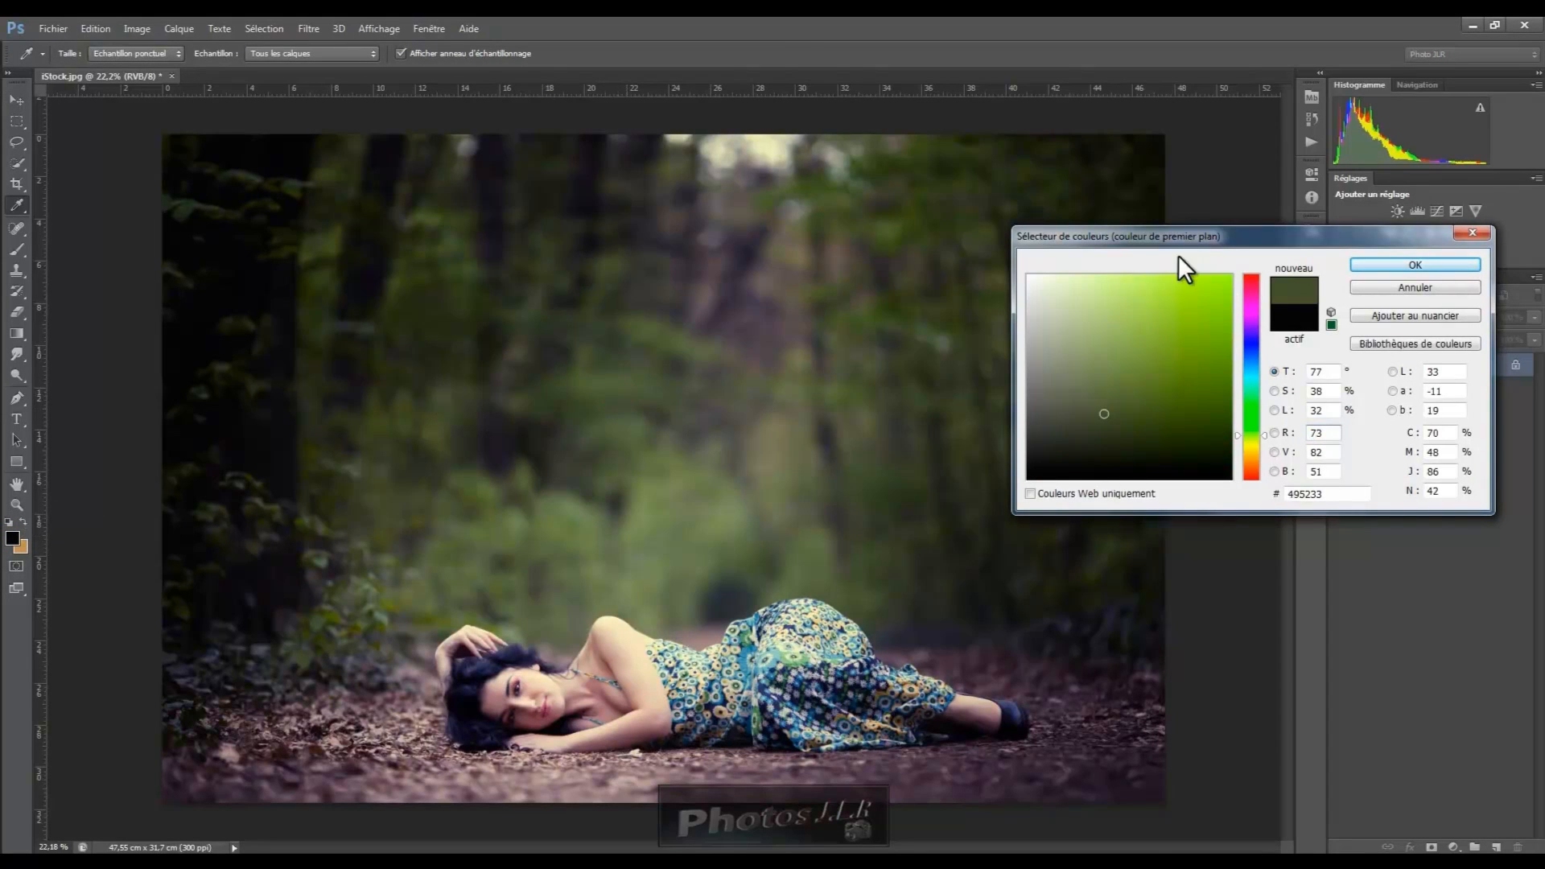
pyautogui.click(1396, 261)
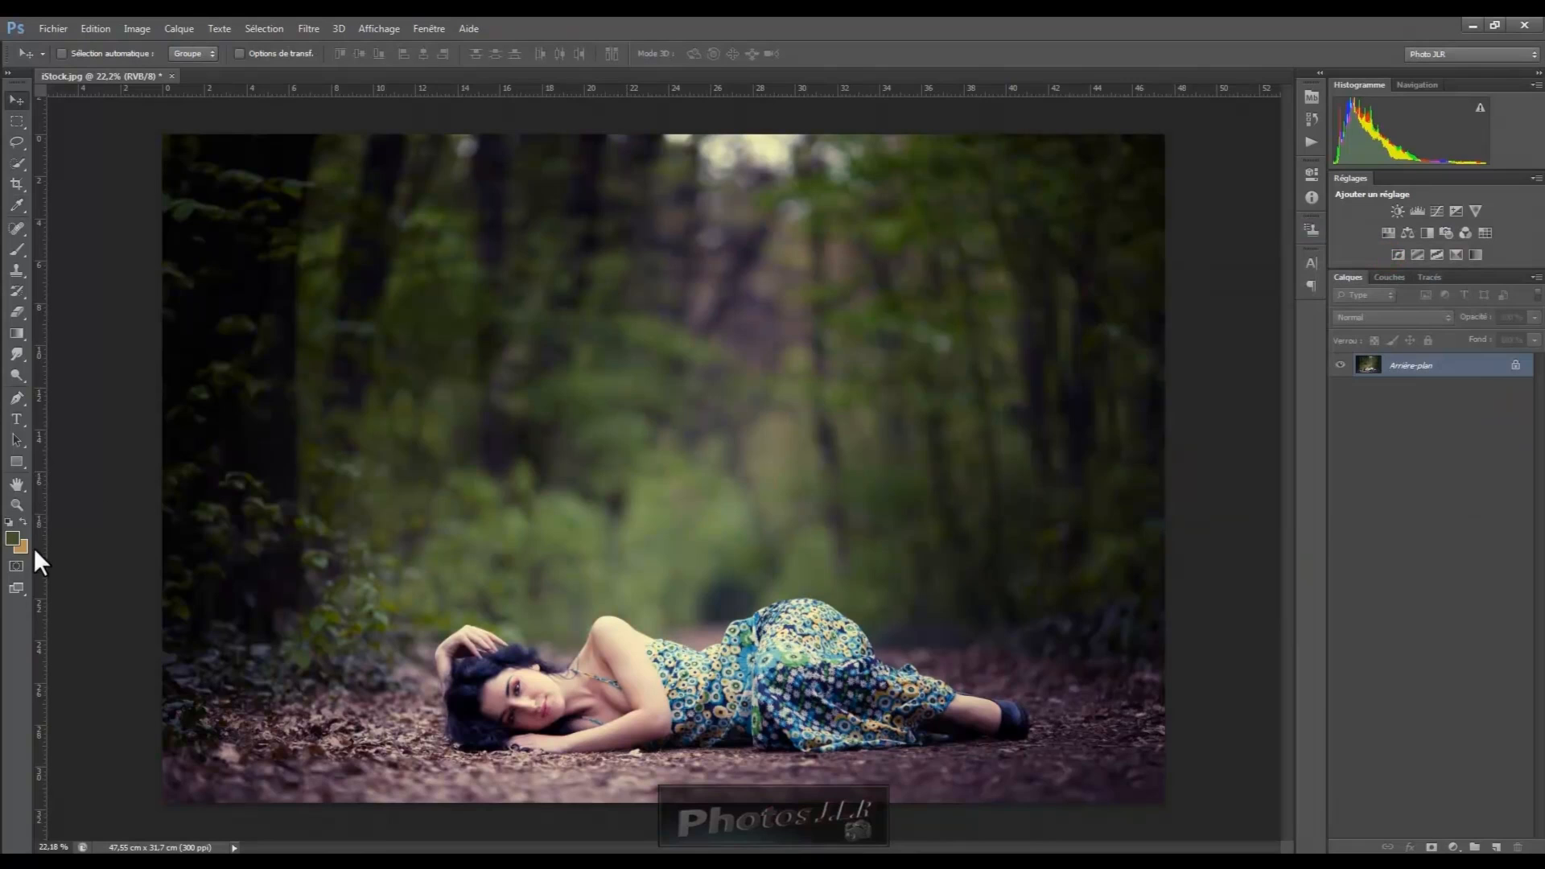
pyautogui.click(26, 546)
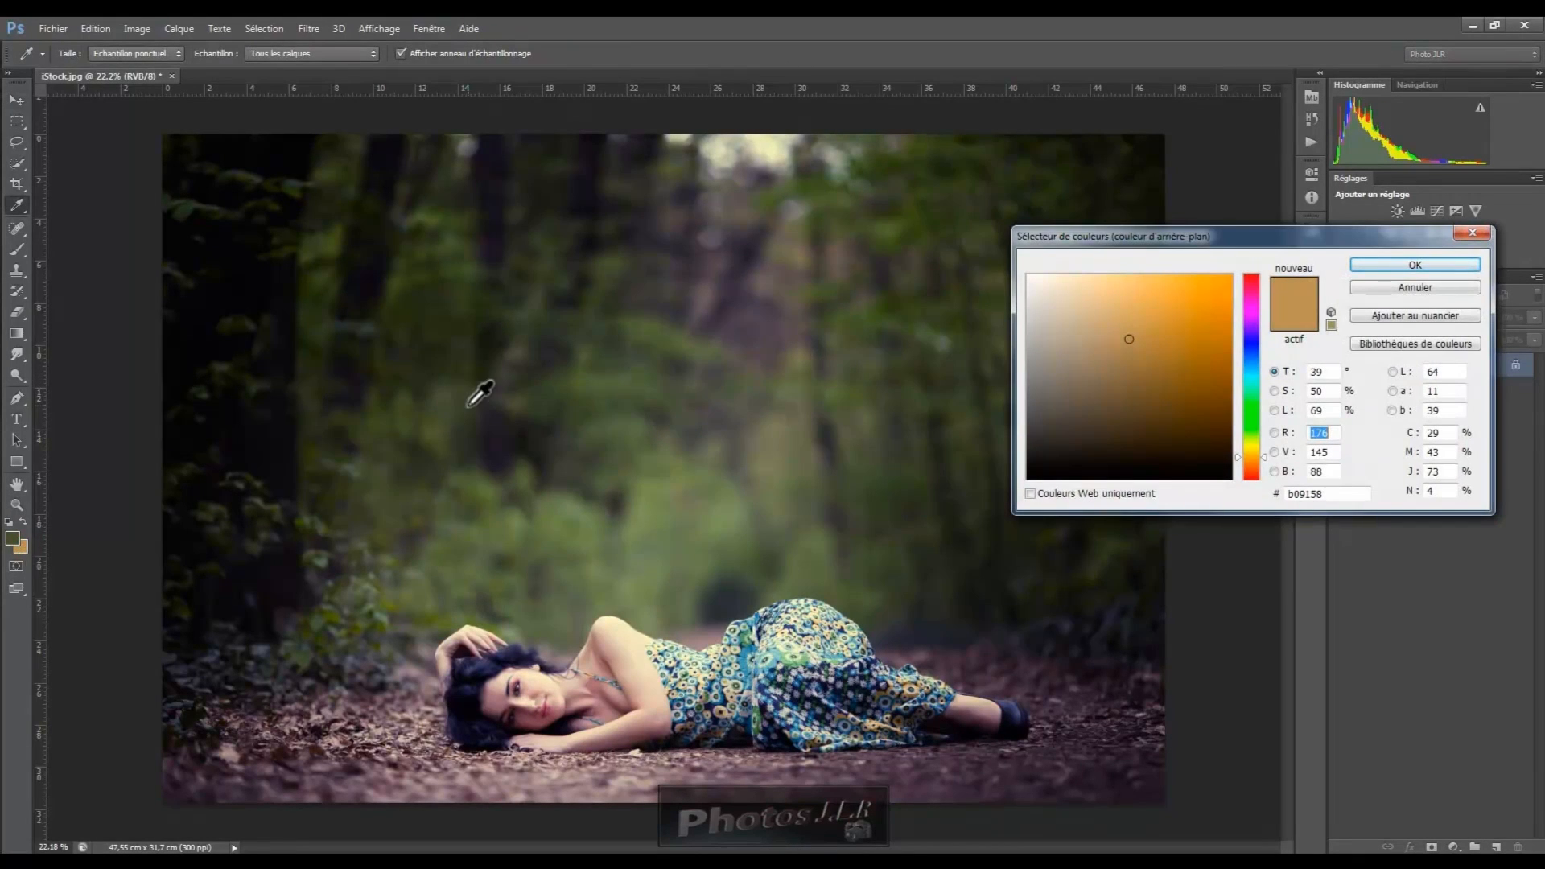
pyautogui.click(366, 289)
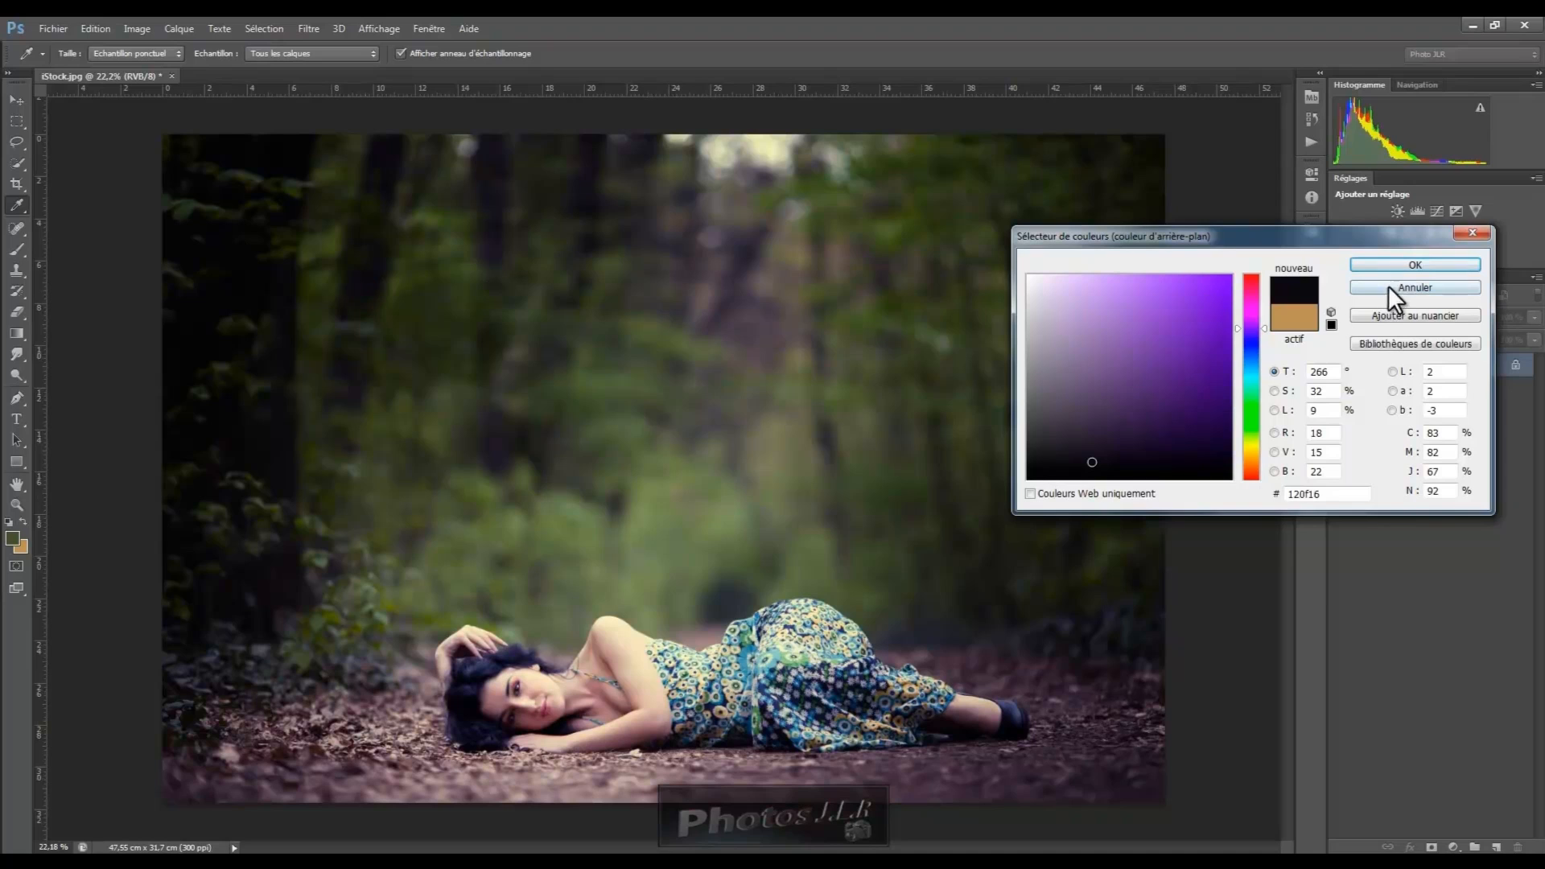
pyautogui.click(1384, 263)
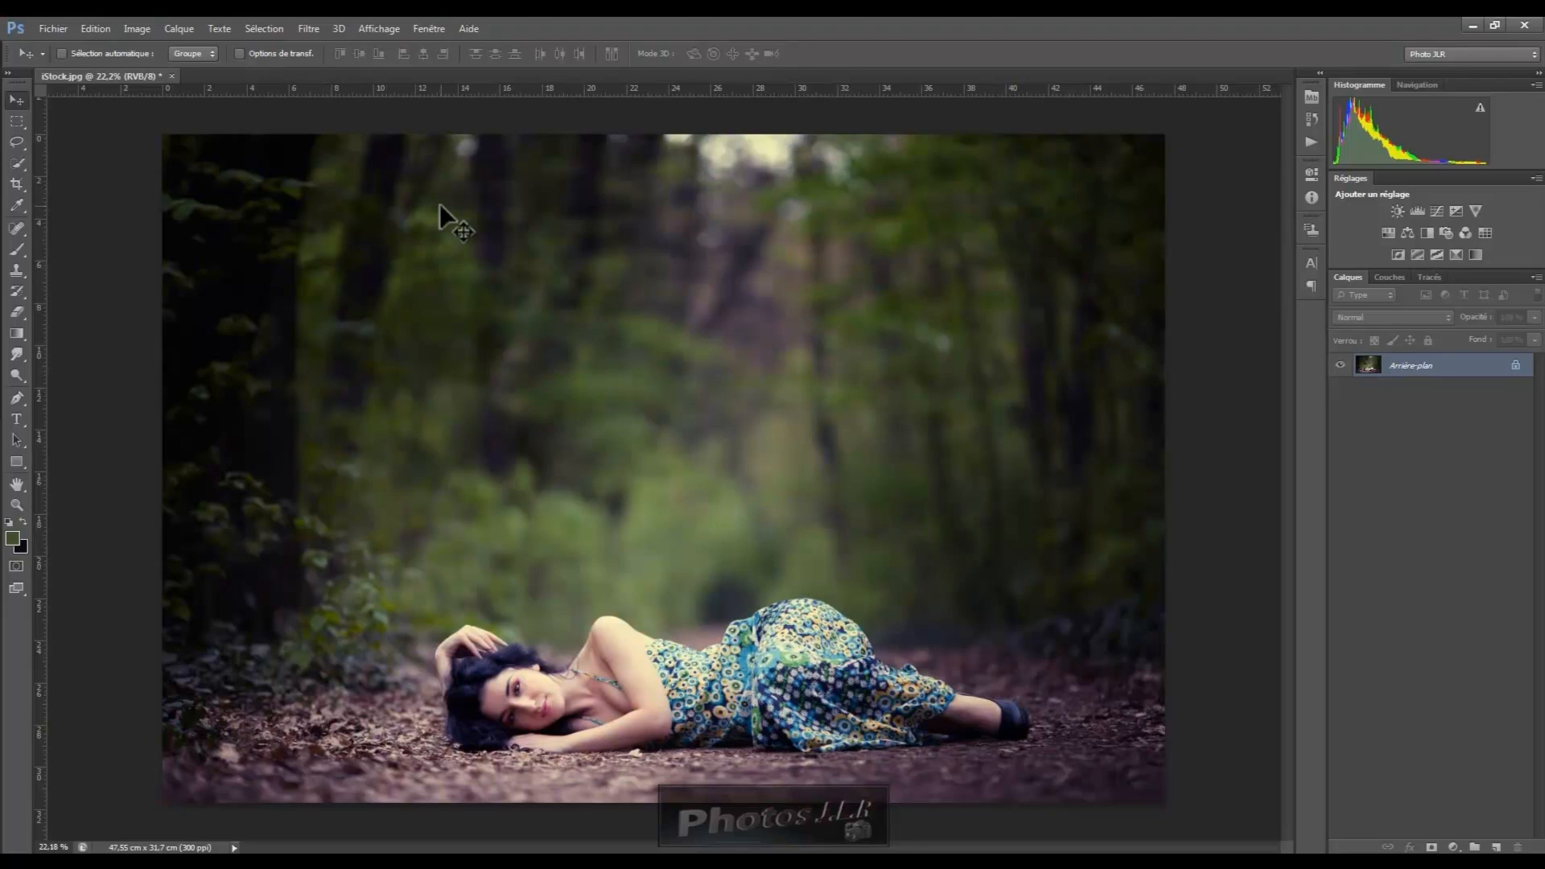
pyautogui.click(304, 28)
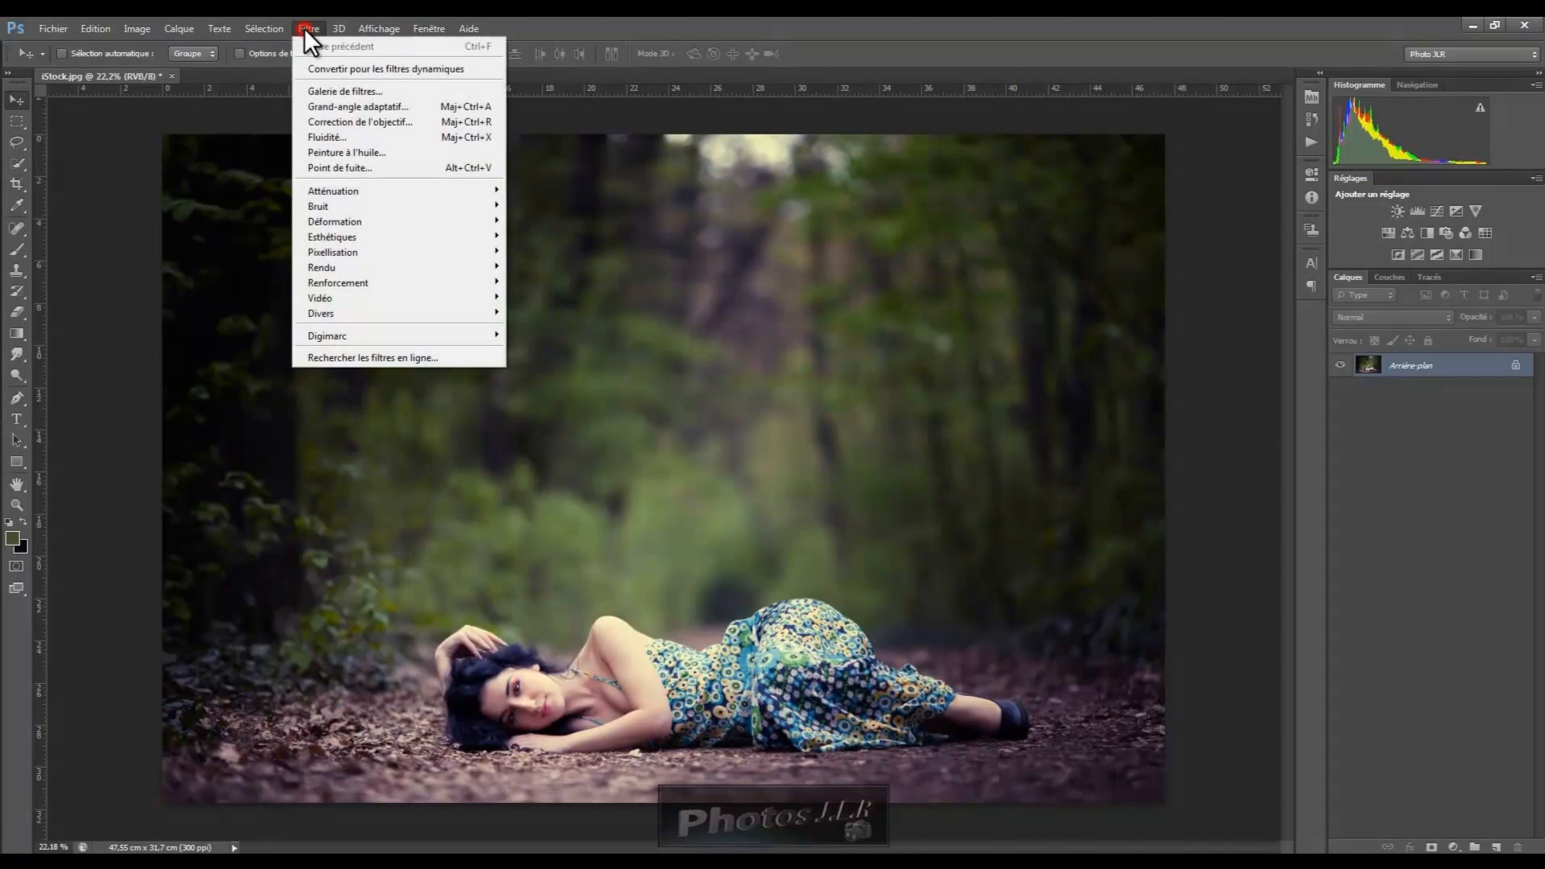
pyautogui.moveTo(352, 267)
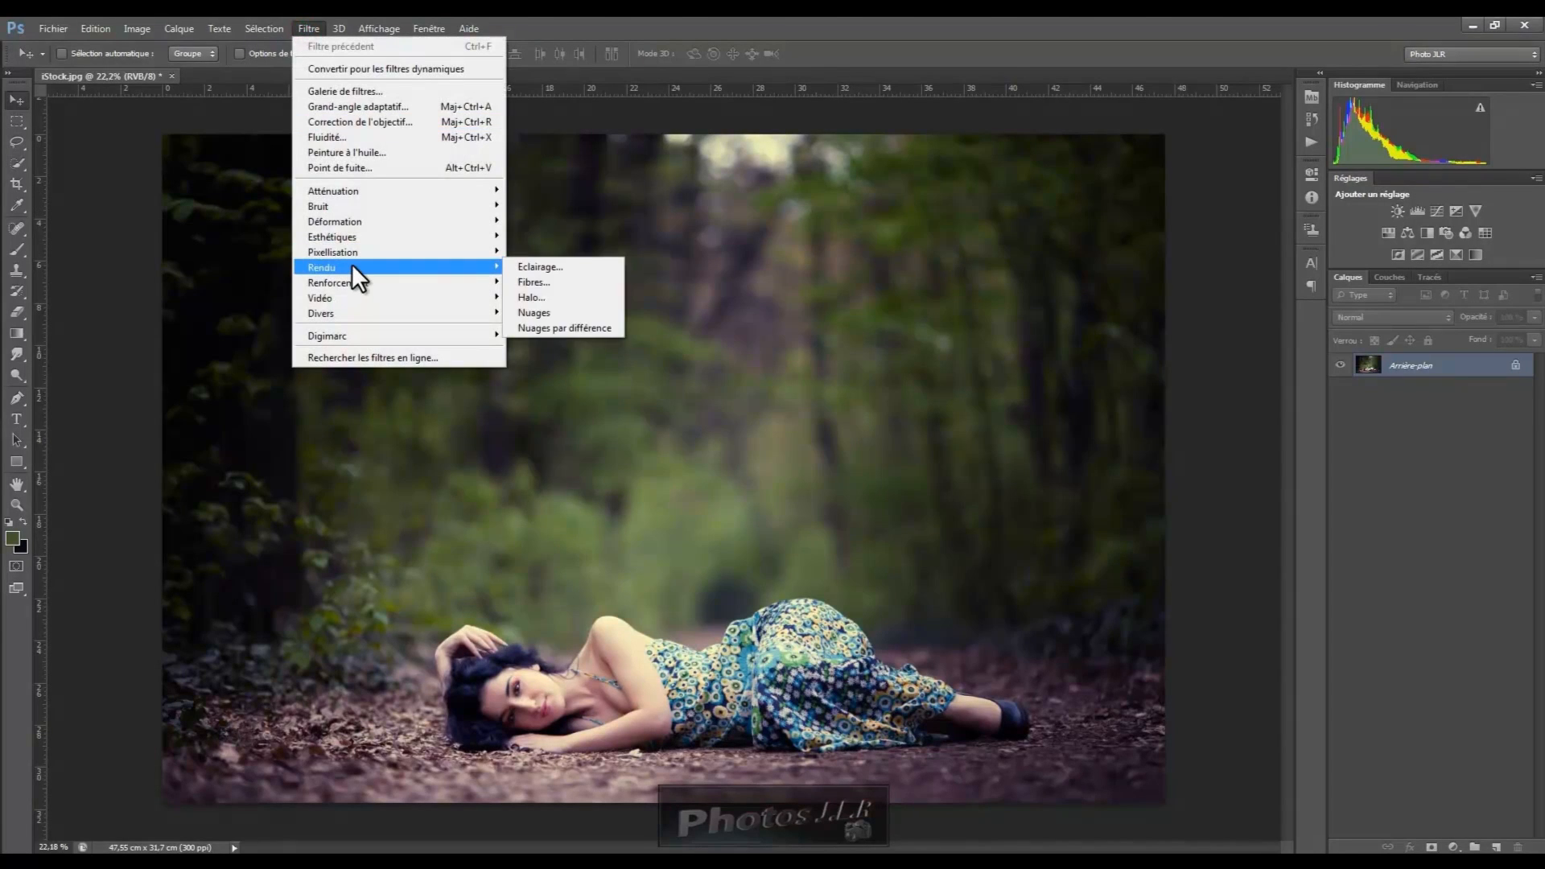
pyautogui.click(534, 282)
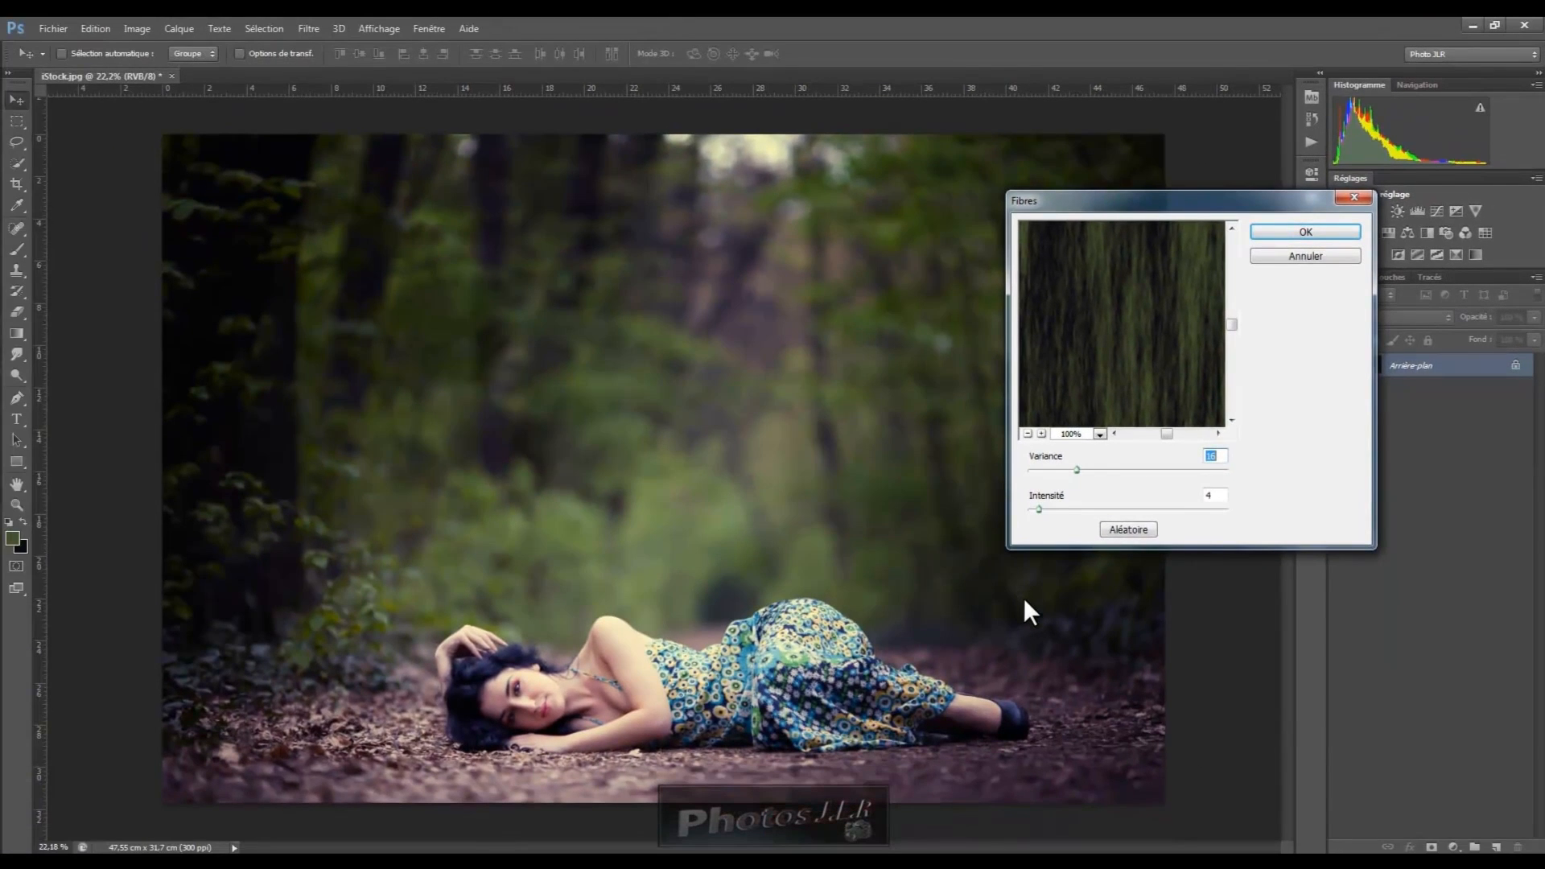
pyautogui.click(1303, 255)
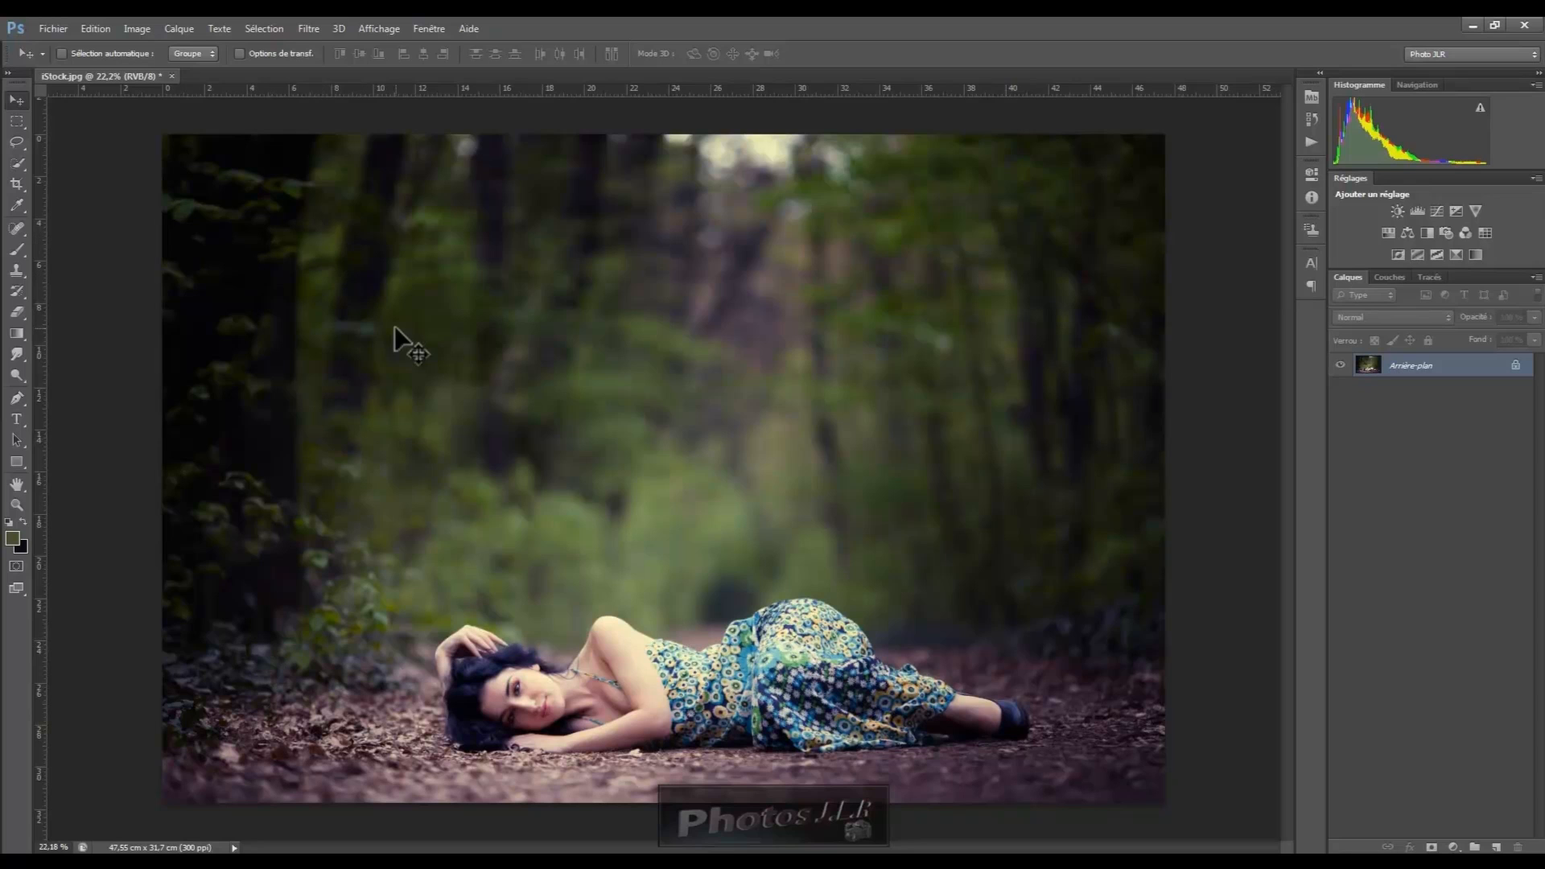
# Step: Unlock the background layer and select the forest behind the woman with the Quick Selection tool
pyautogui.click(21, 162)
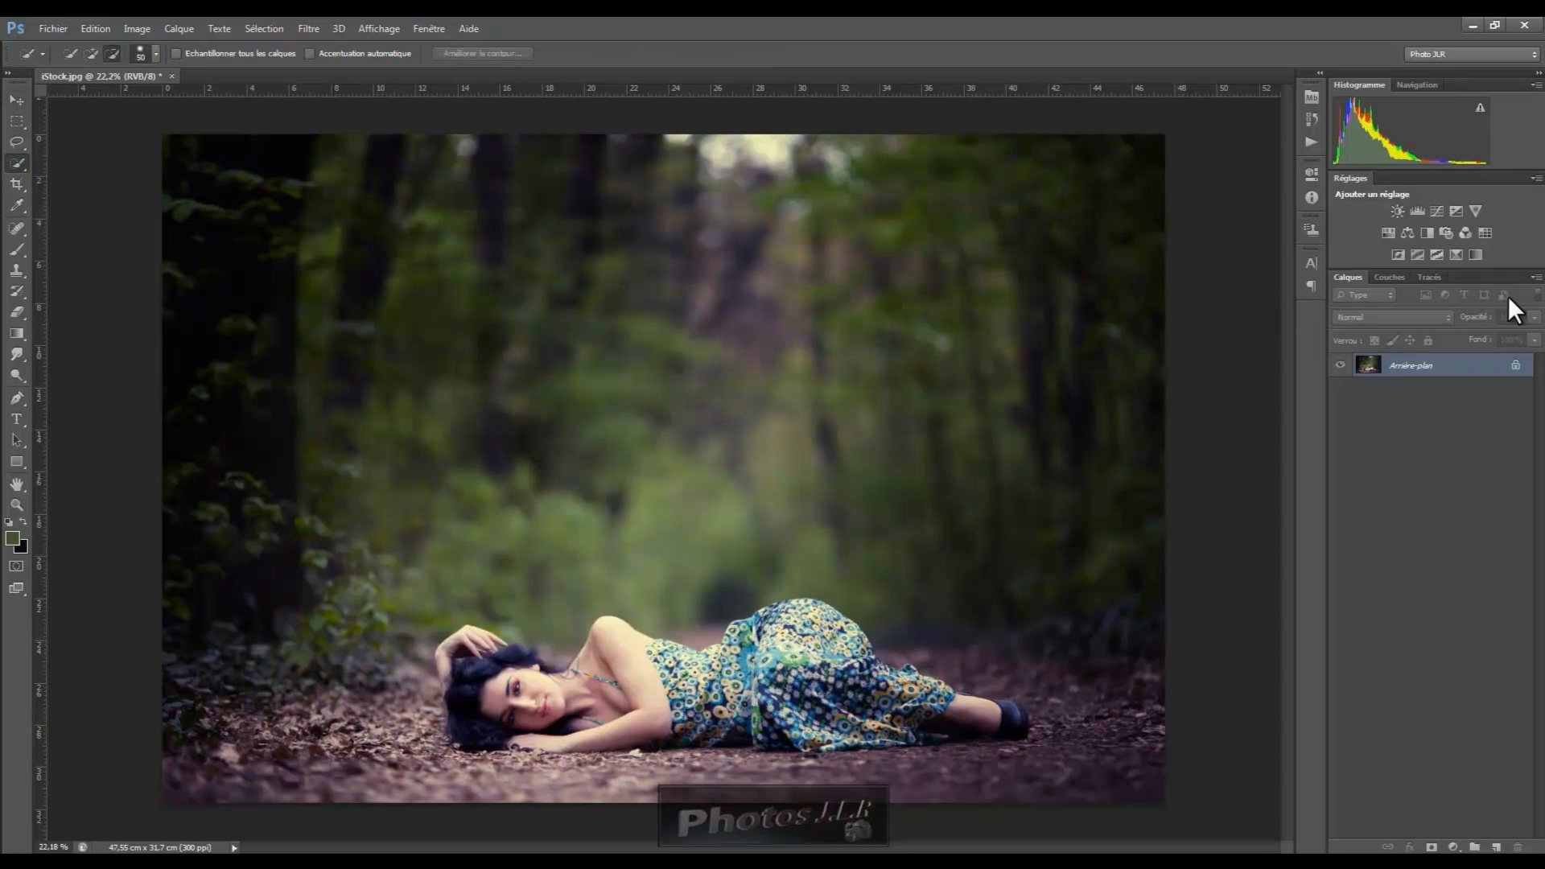
pyautogui.moveTo(1516, 365); pyautogui.dragTo(1520, 847)
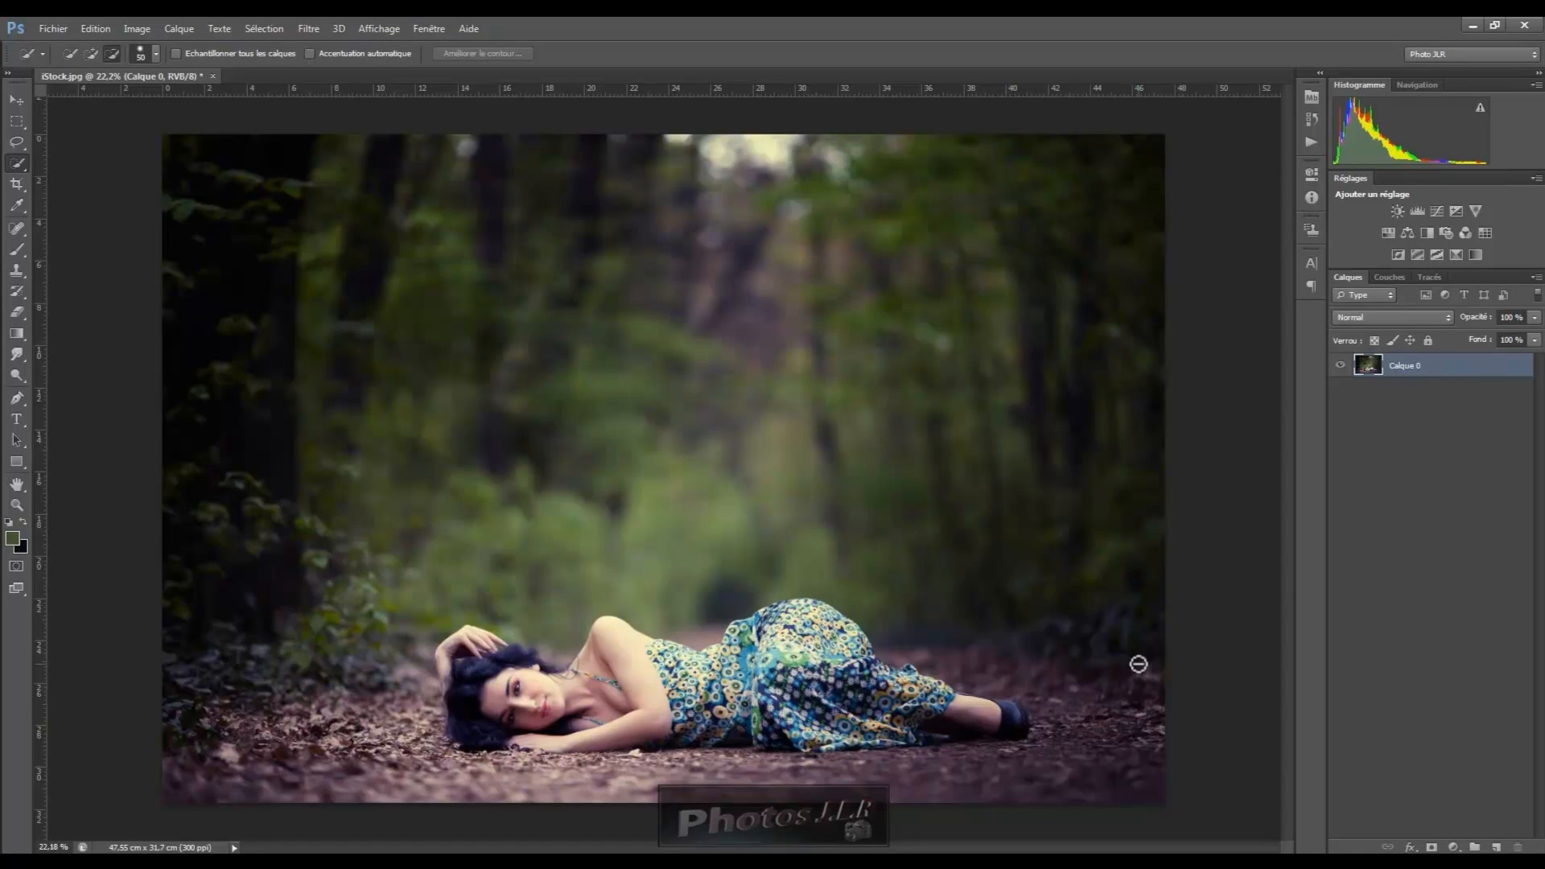
pyautogui.moveTo(1161, 659)
pyautogui.mouseDown()
pyautogui.moveTo(983, 625)
pyautogui.moveTo(866, 544)
pyautogui.moveTo(780, 516)
pyautogui.moveTo(524, 524)
pyautogui.moveTo(416, 548)
pyautogui.moveTo(306, 540)
pyautogui.mouseUp()
pyautogui.moveTo(300, 540)
pyautogui.mouseDown()
pyautogui.moveTo(262, 542)
pyautogui.moveTo(242, 566)
pyautogui.moveTo(307, 614)
pyautogui.moveTo(285, 620)
pyautogui.mouseUp()
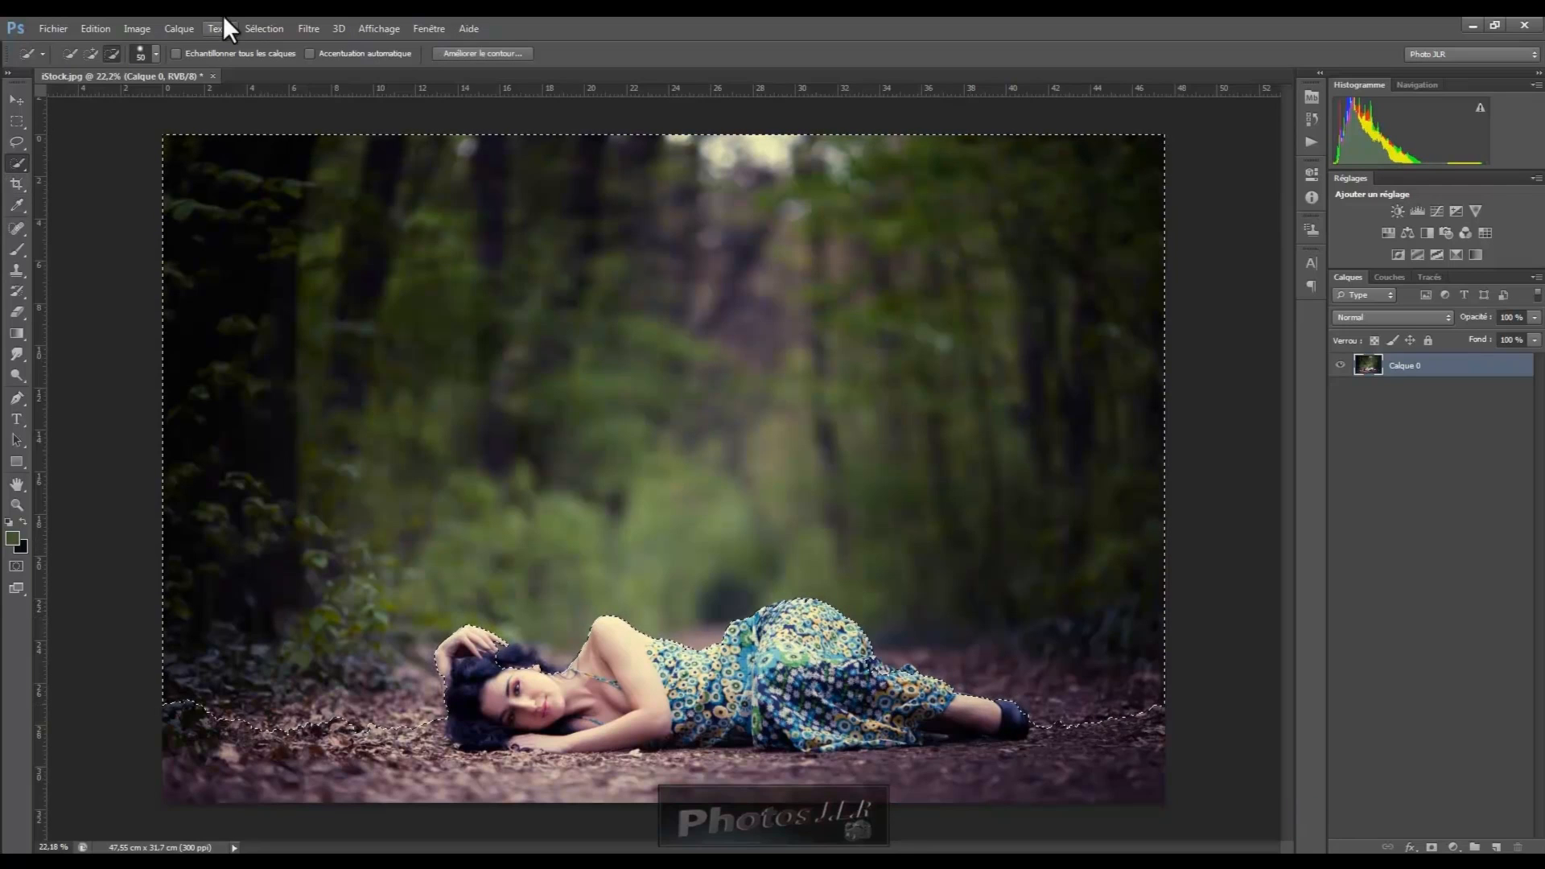
# Step: Subtract the leaf-covered ground on both sides of the woman from the forest selection, and return the selection tool to add mode
pyautogui.click(116, 53)
pyautogui.moveTo(1104, 719)
pyautogui.mouseDown()
pyautogui.moveTo(1097, 680)
pyautogui.moveTo(1062, 649)
pyautogui.moveTo(1059, 773)
pyautogui.moveTo(1074, 729)
pyautogui.moveTo(1028, 669)
pyautogui.moveTo(1017, 707)
pyautogui.moveTo(973, 652)
pyautogui.moveTo(964, 691)
pyautogui.moveTo(928, 652)
pyautogui.mouseUp()
pyautogui.moveTo(397, 645); pyautogui.dragTo(425, 662)
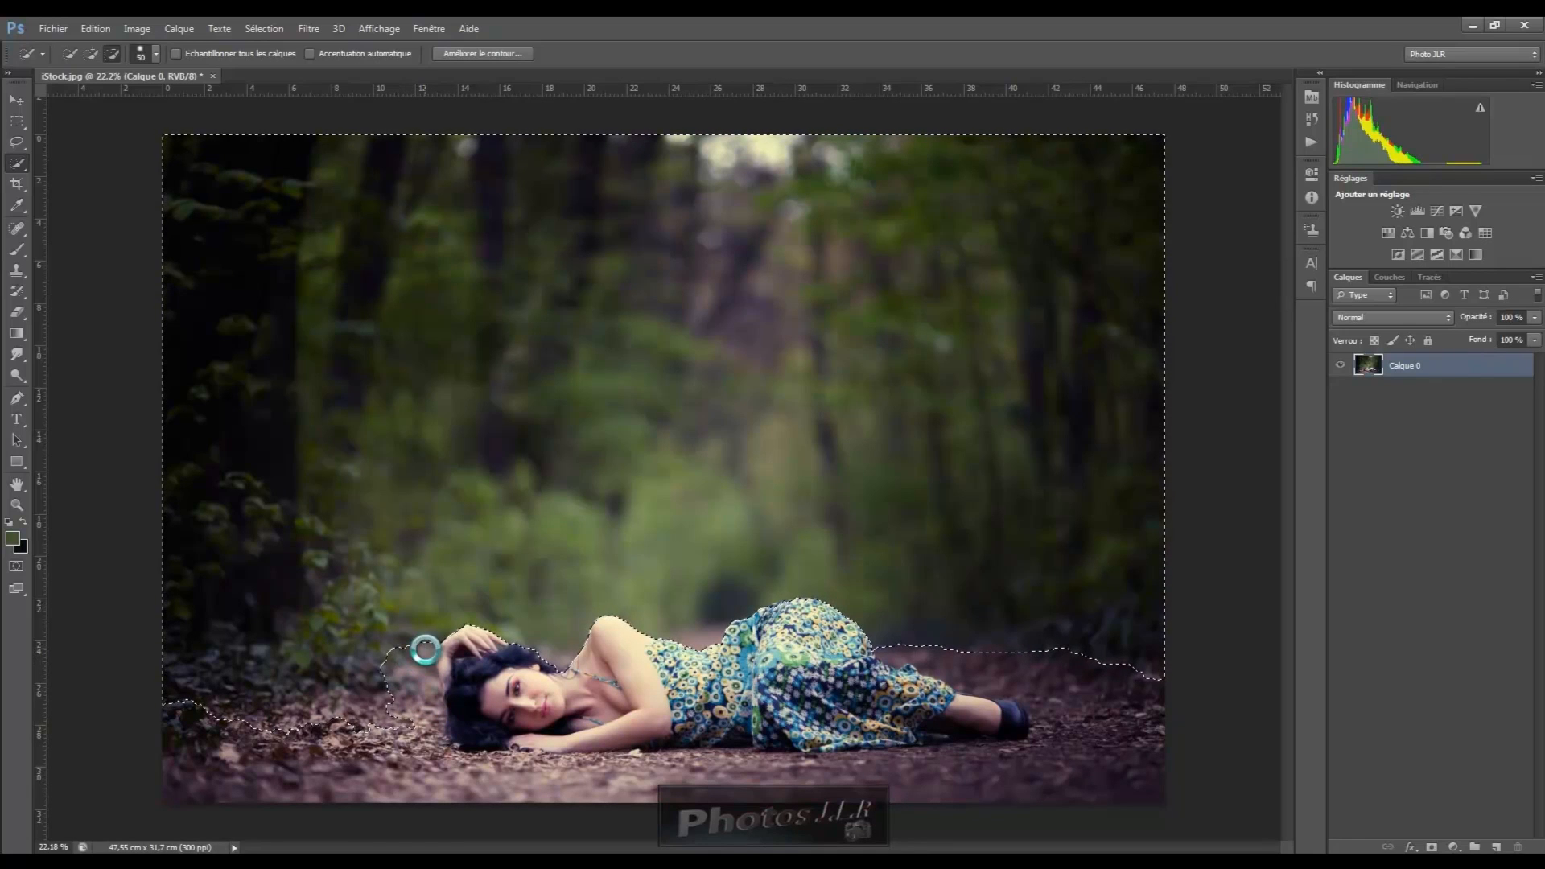
pyautogui.click(357, 726)
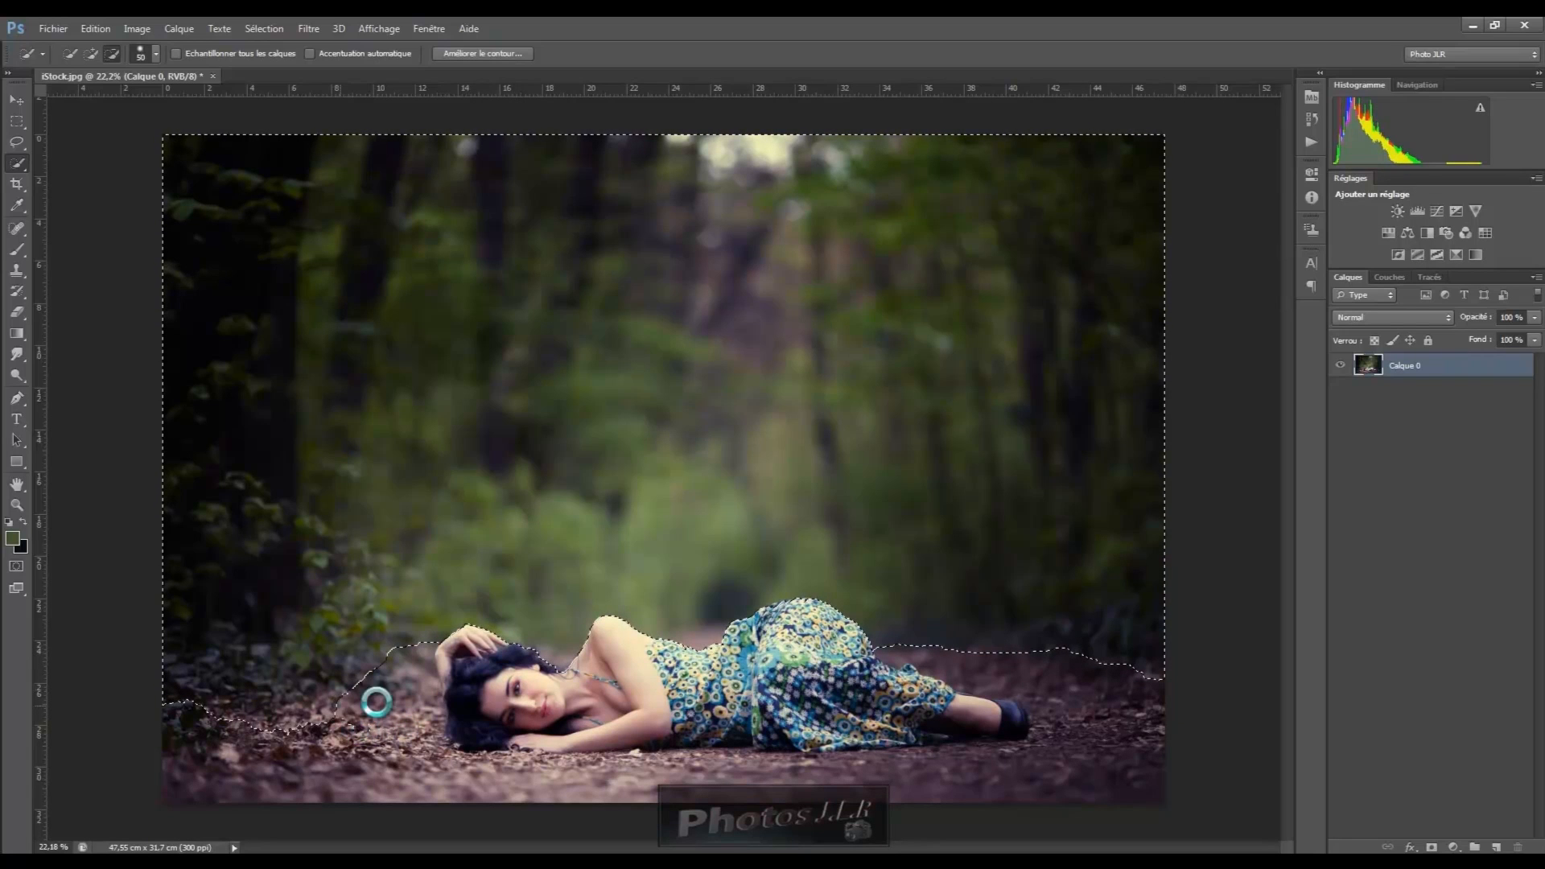
pyautogui.click(329, 727)
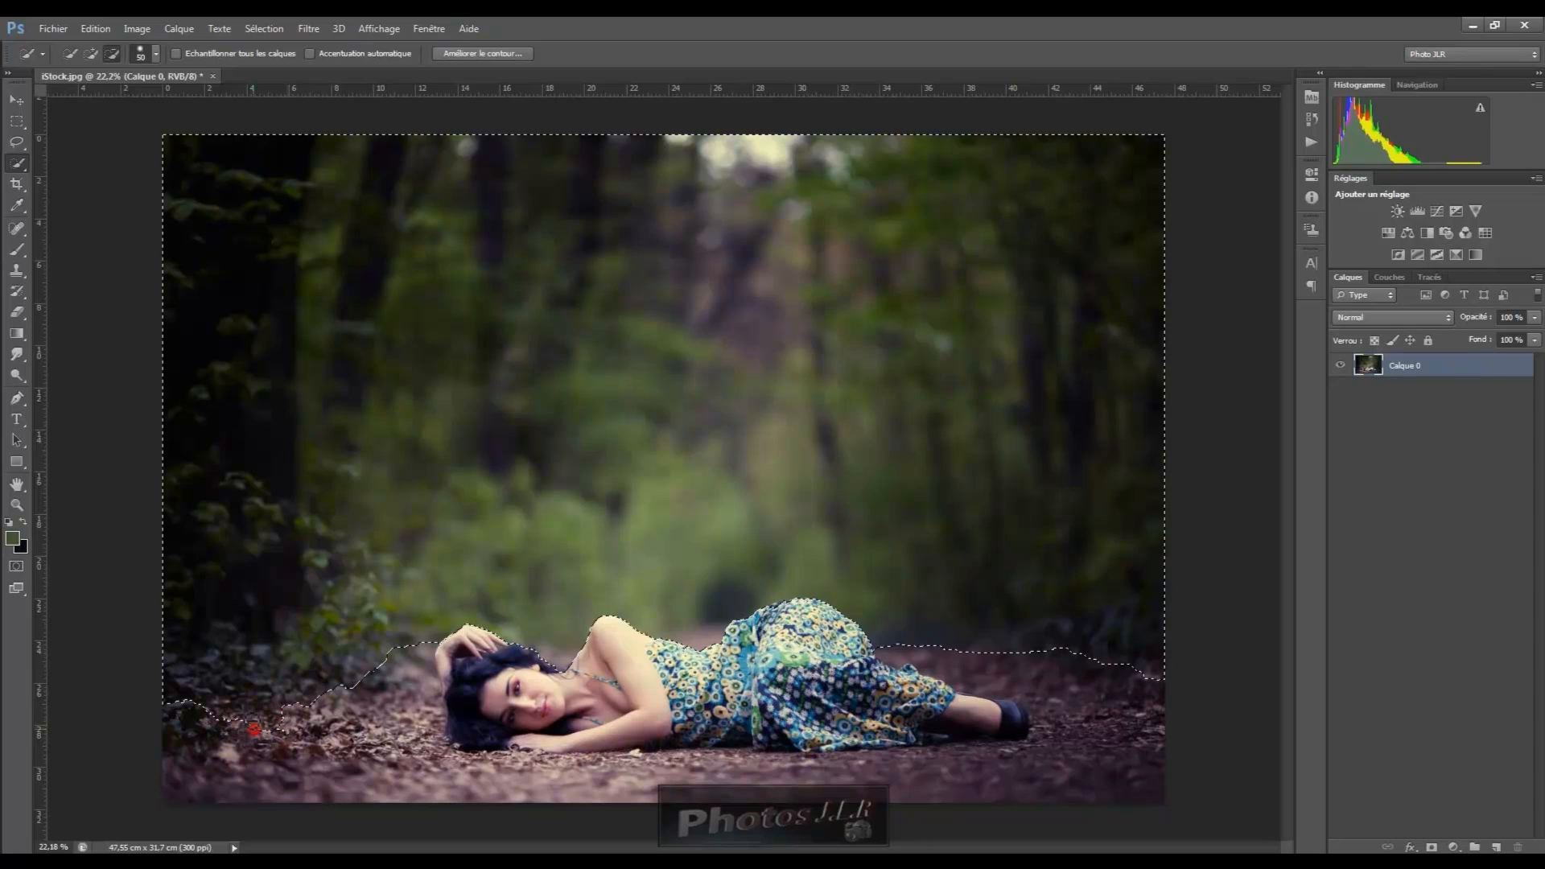
pyautogui.click(228, 718)
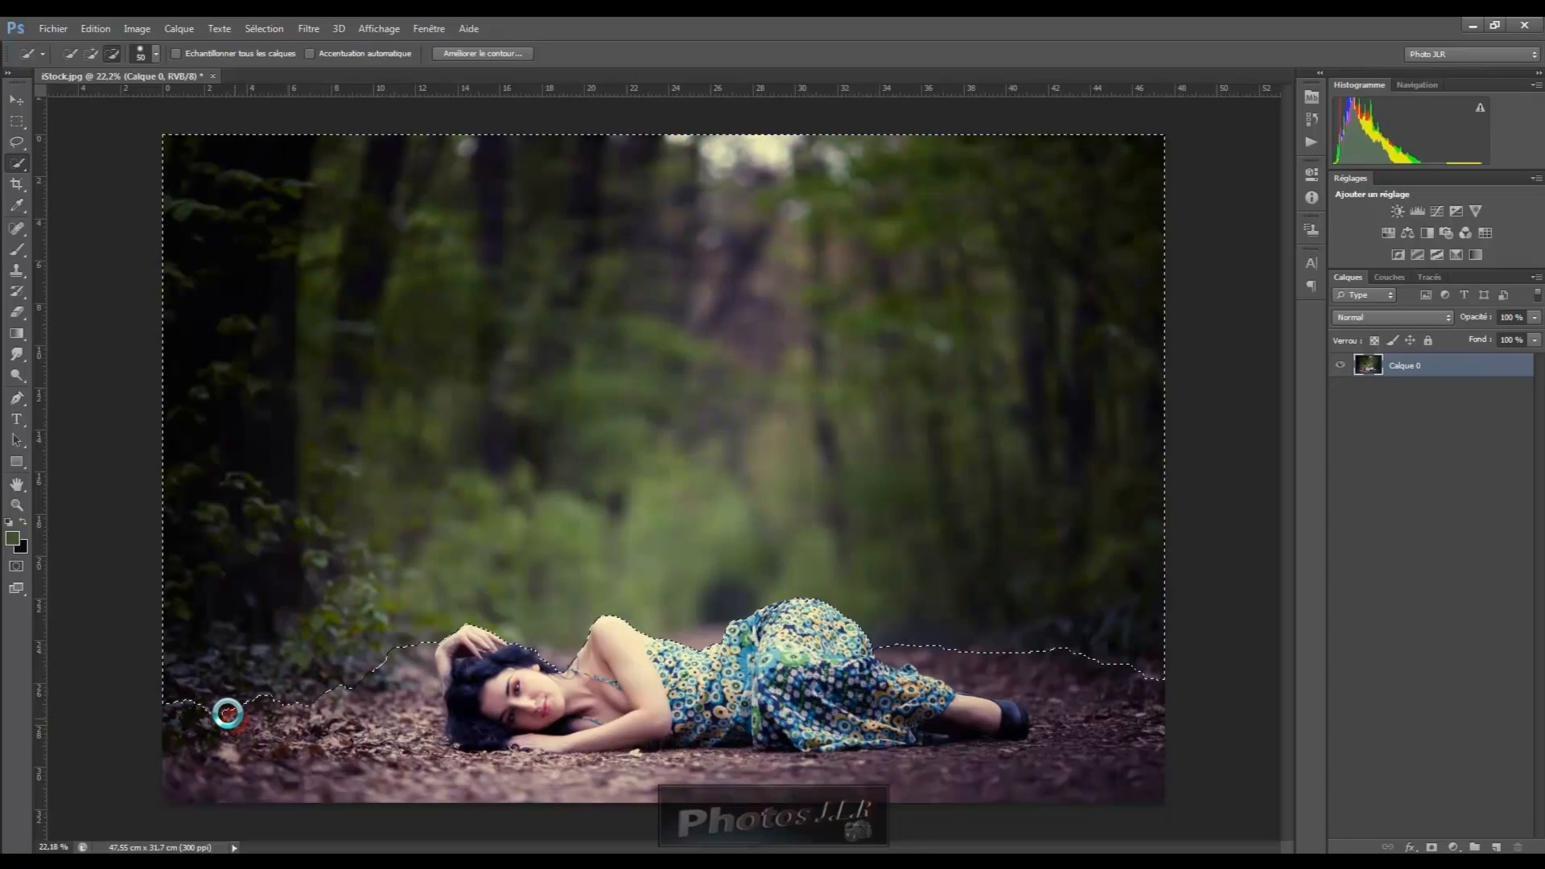
pyautogui.click(214, 711)
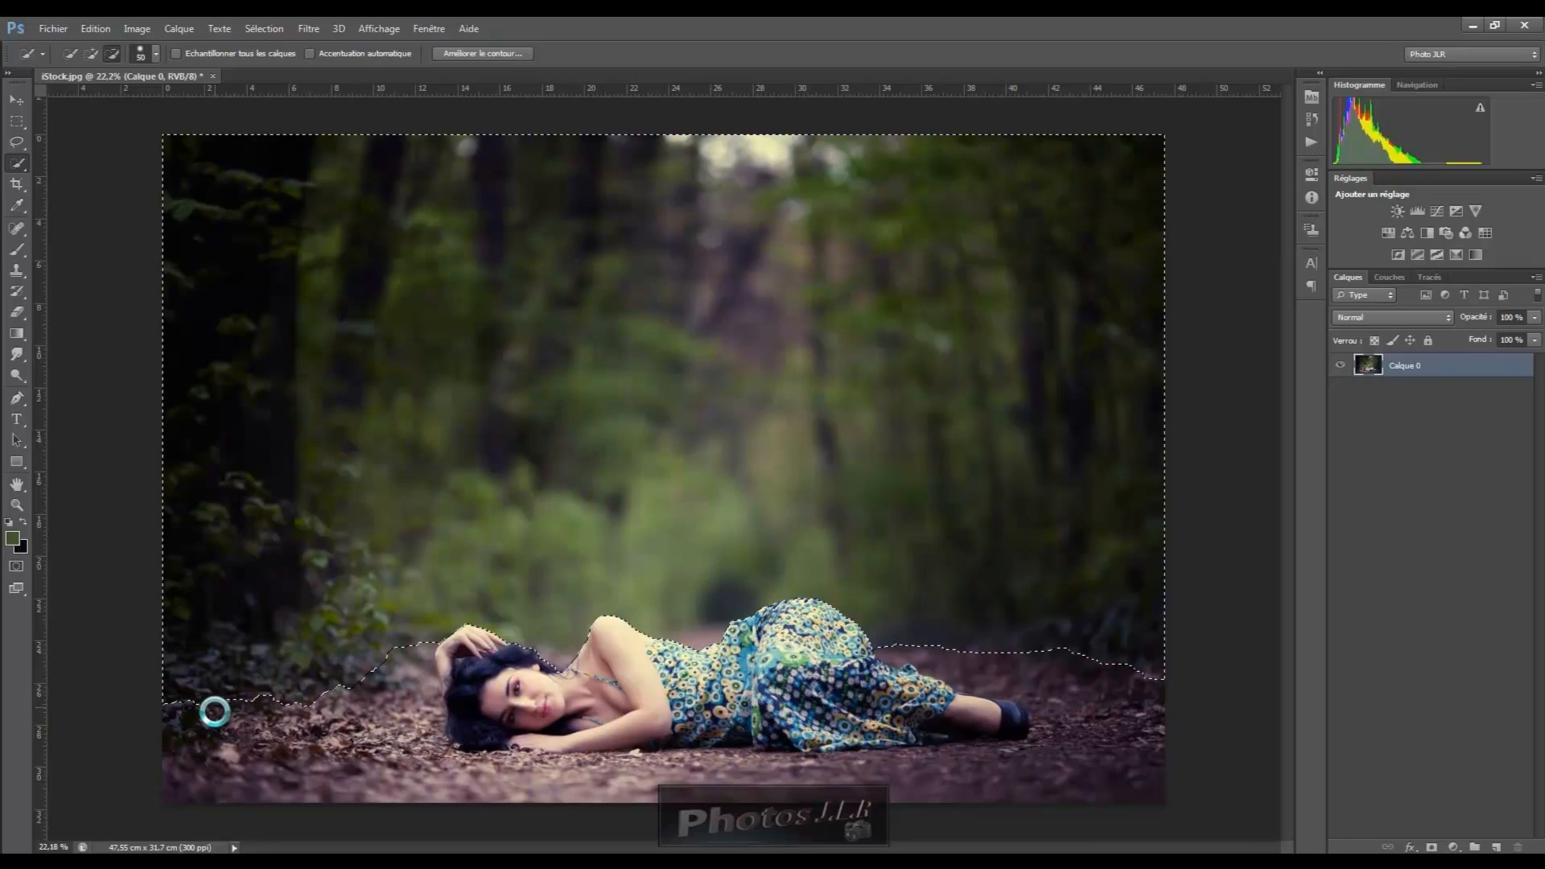
pyautogui.click(512, 656)
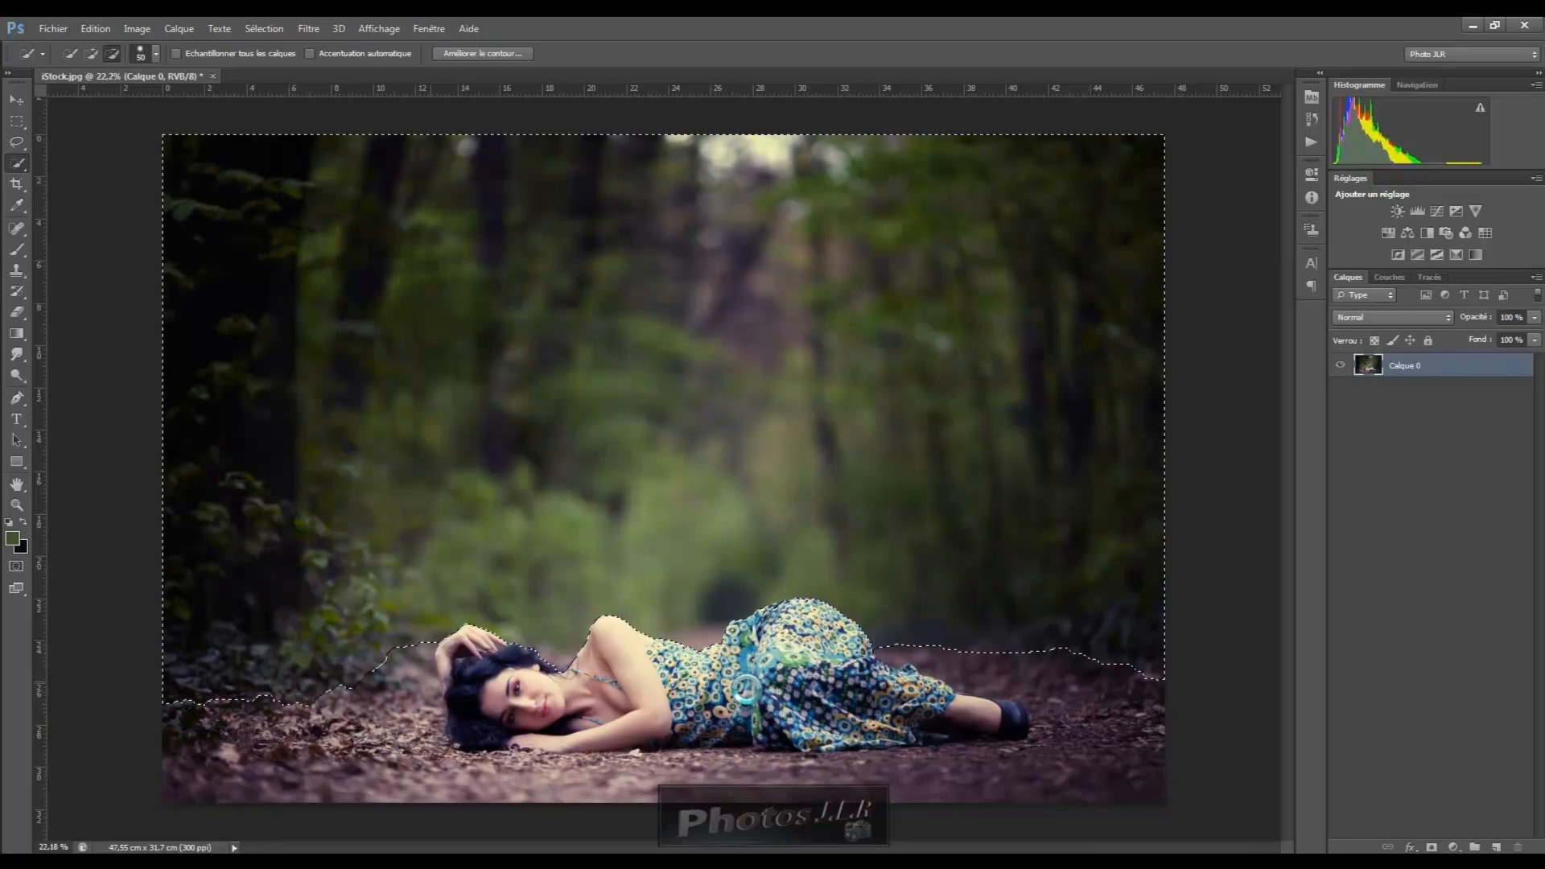
pyautogui.click(934, 670)
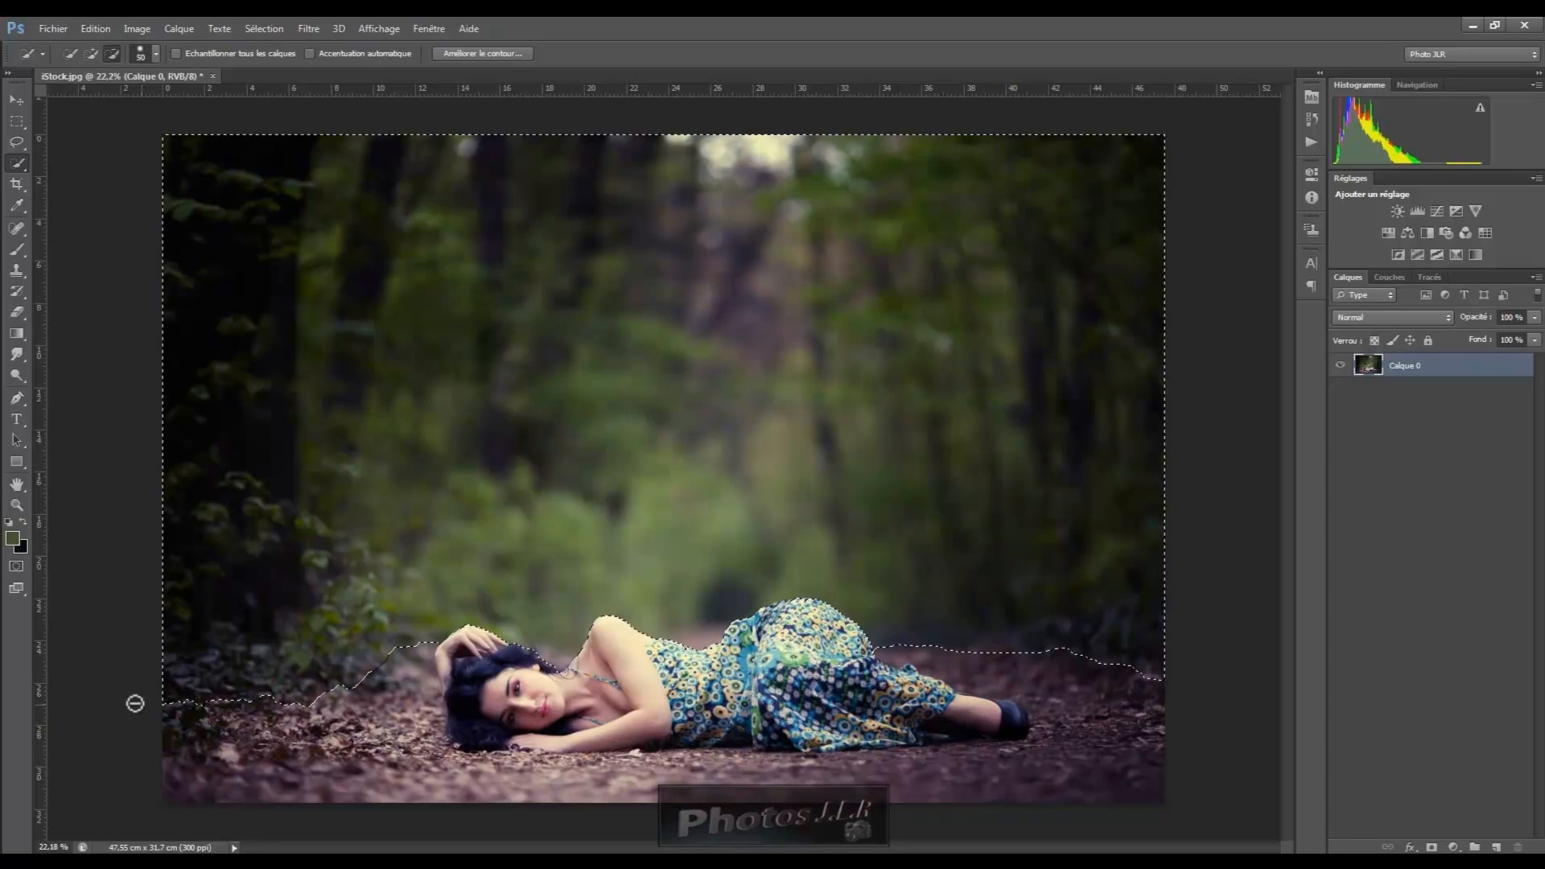
pyautogui.moveTo(413, 656); pyautogui.dragTo(391, 668)
pyautogui.click(92, 54)
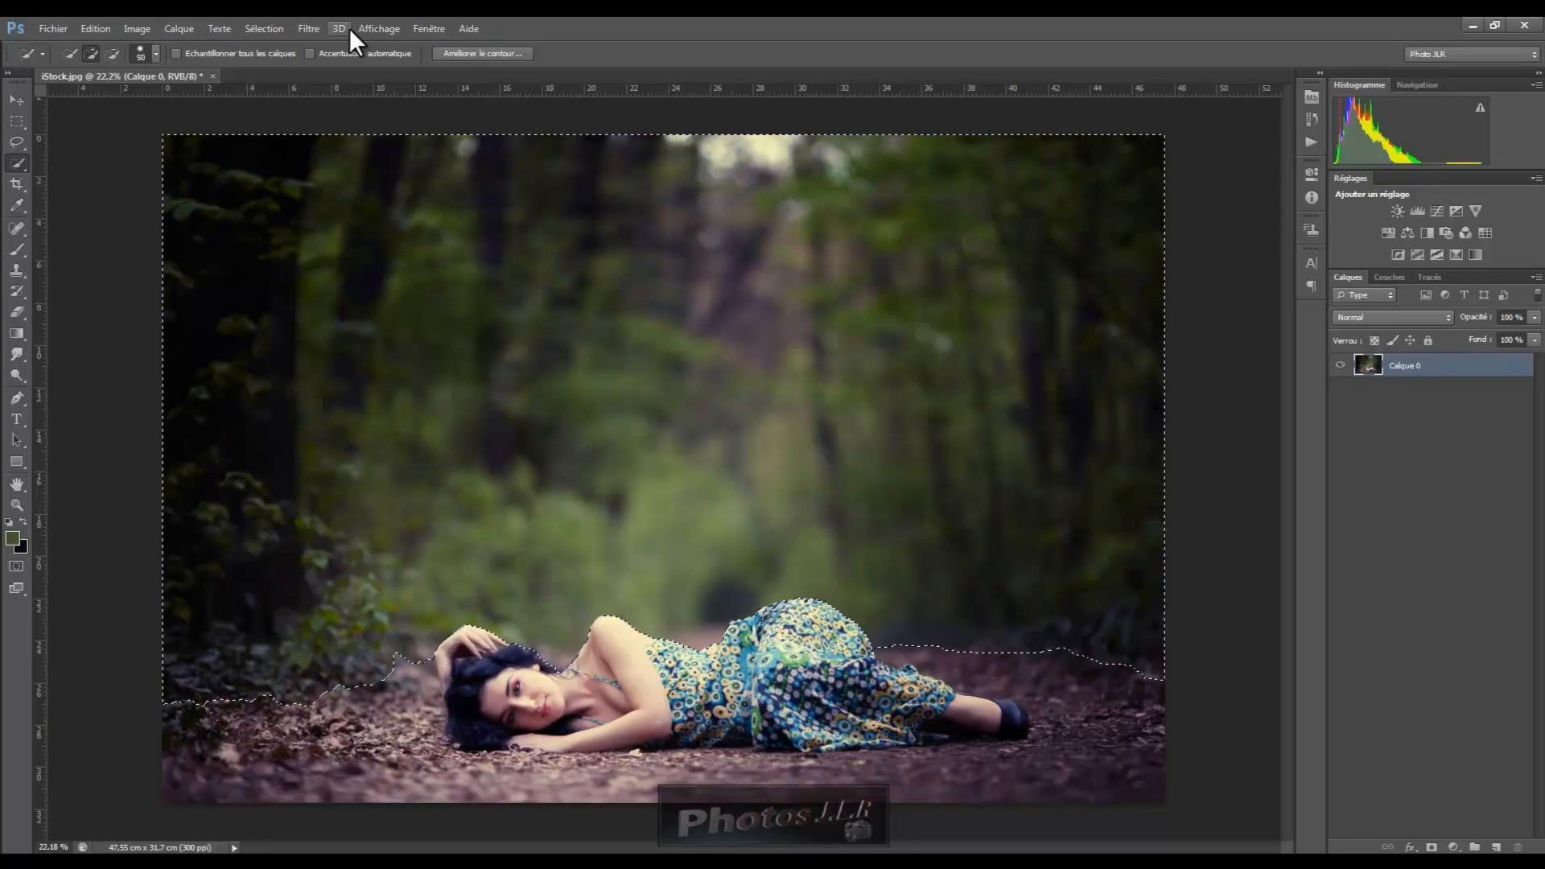
# Step: Open the Fibres render filter on the selected forest, setting Variance to 15 and Intensité to 7
pyautogui.click(302, 24)
pyautogui.moveTo(324, 269)
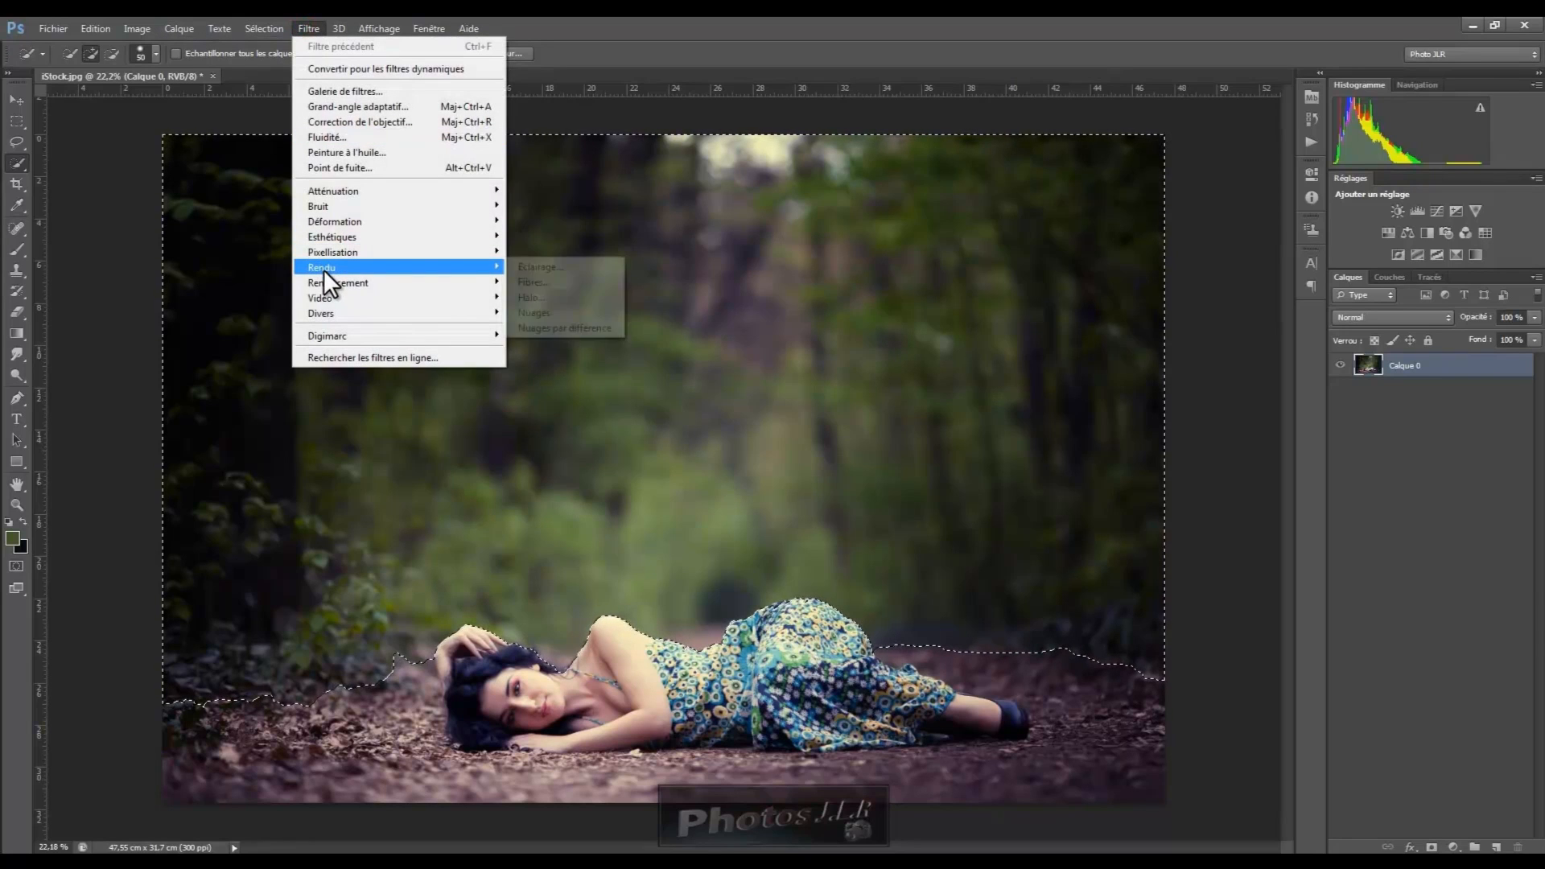
pyautogui.click(563, 282)
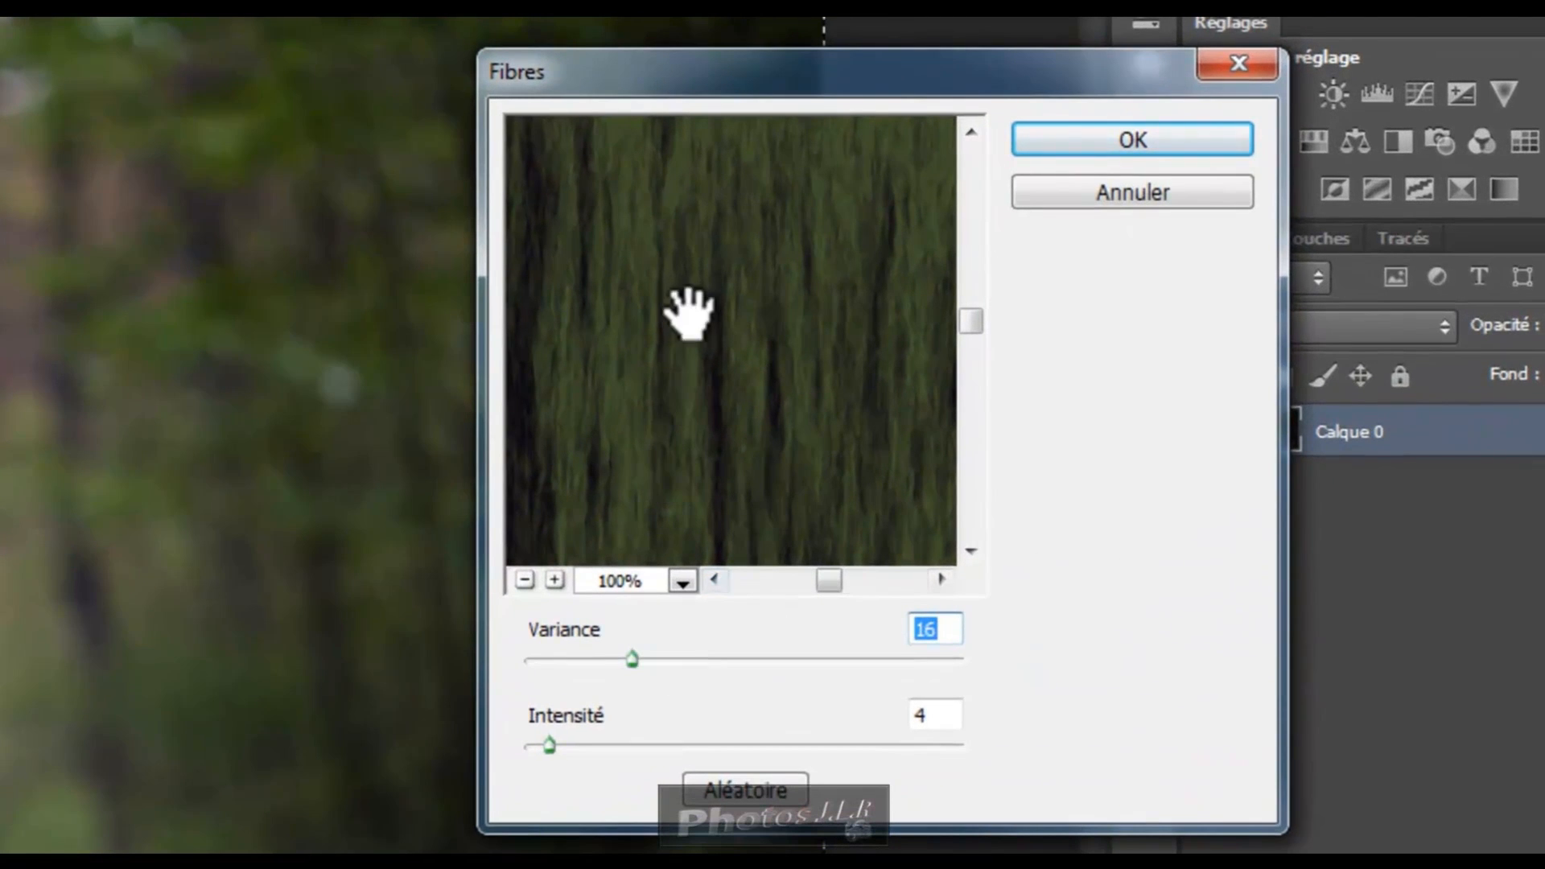
pyautogui.click(632, 660)
pyautogui.moveTo(632, 660)
pyautogui.mouseDown()
pyautogui.moveTo(597, 660)
pyautogui.moveTo(674, 661)
pyautogui.moveTo(625, 658)
pyautogui.mouseUp()
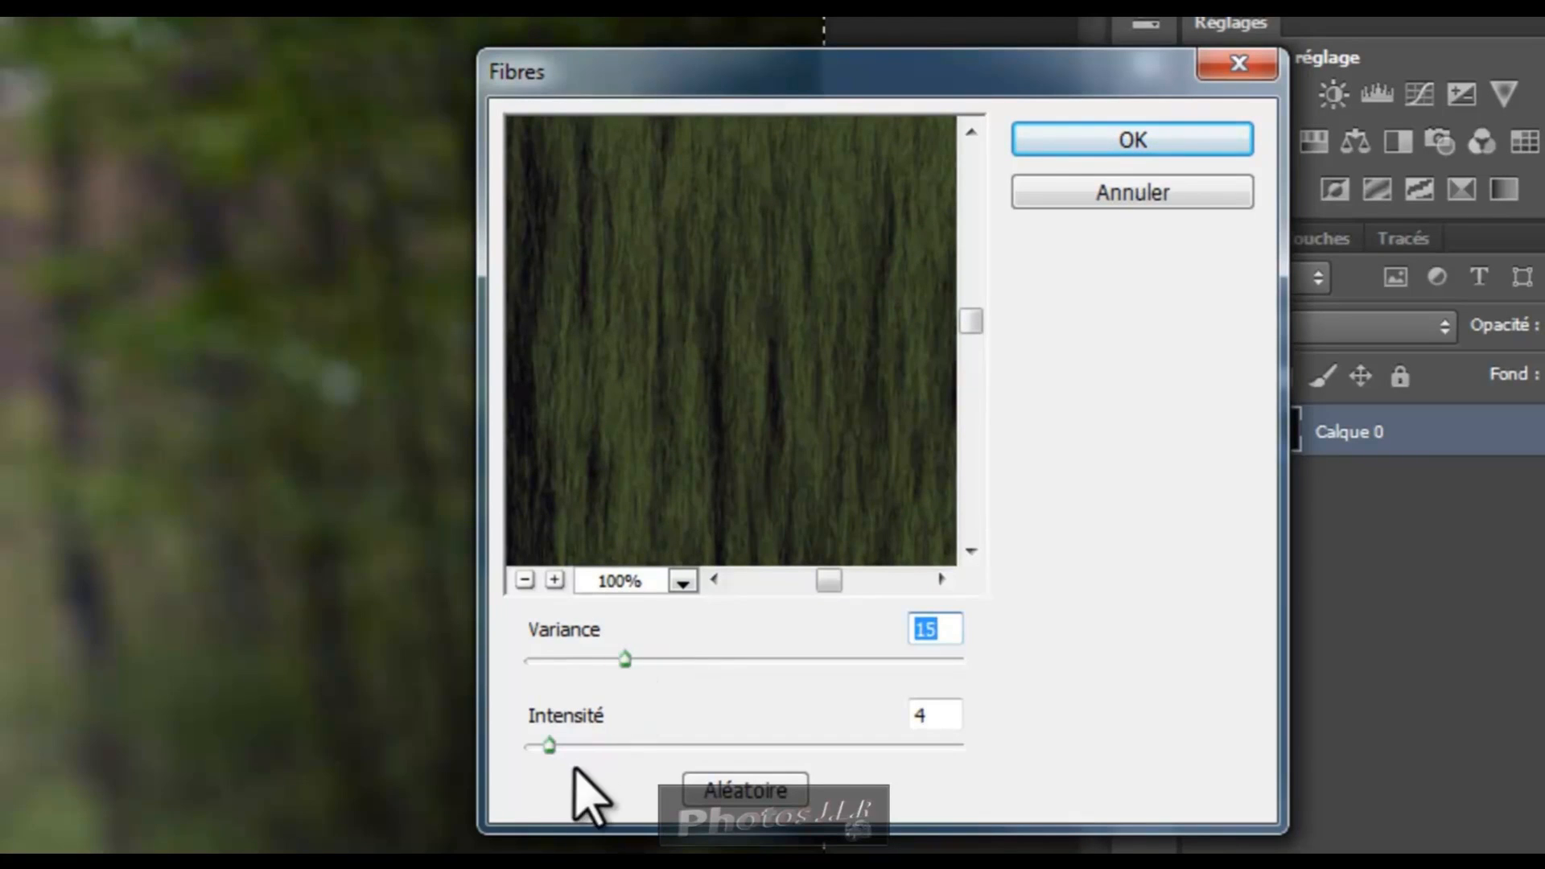
pyautogui.moveTo(547, 743)
pyautogui.mouseDown()
pyautogui.moveTo(690, 745)
pyautogui.moveTo(716, 761)
pyautogui.moveTo(762, 742)
pyautogui.moveTo(571, 747)
pyautogui.mouseUp()
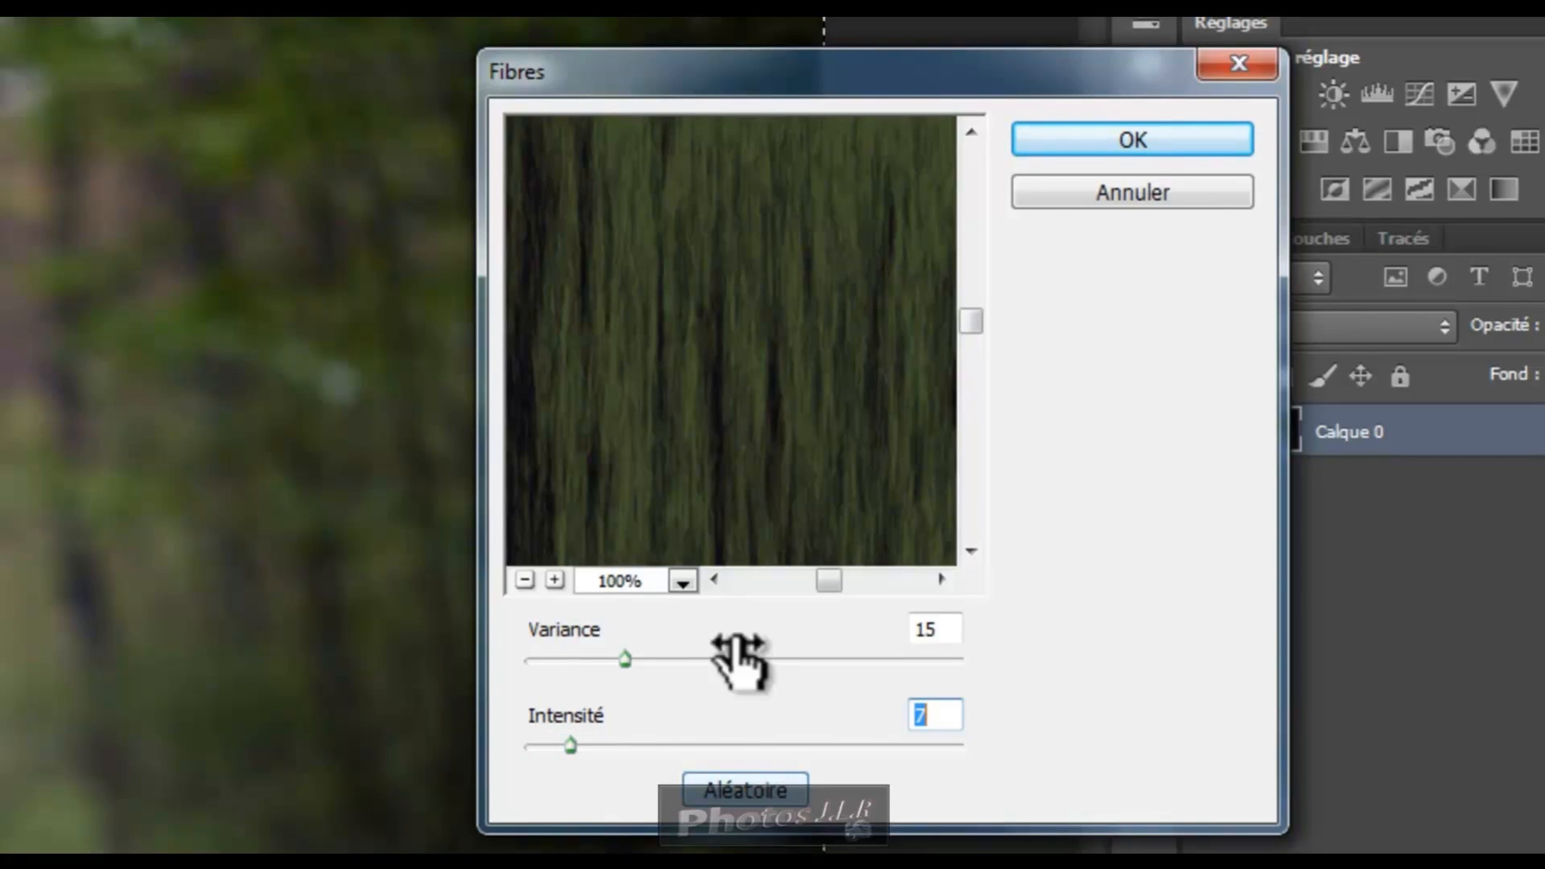
# Step: Randomize the fibre pattern, set Variance to 20 and Intensité to 10, apply the filter to the forest and deselect
pyautogui.click(769, 795)
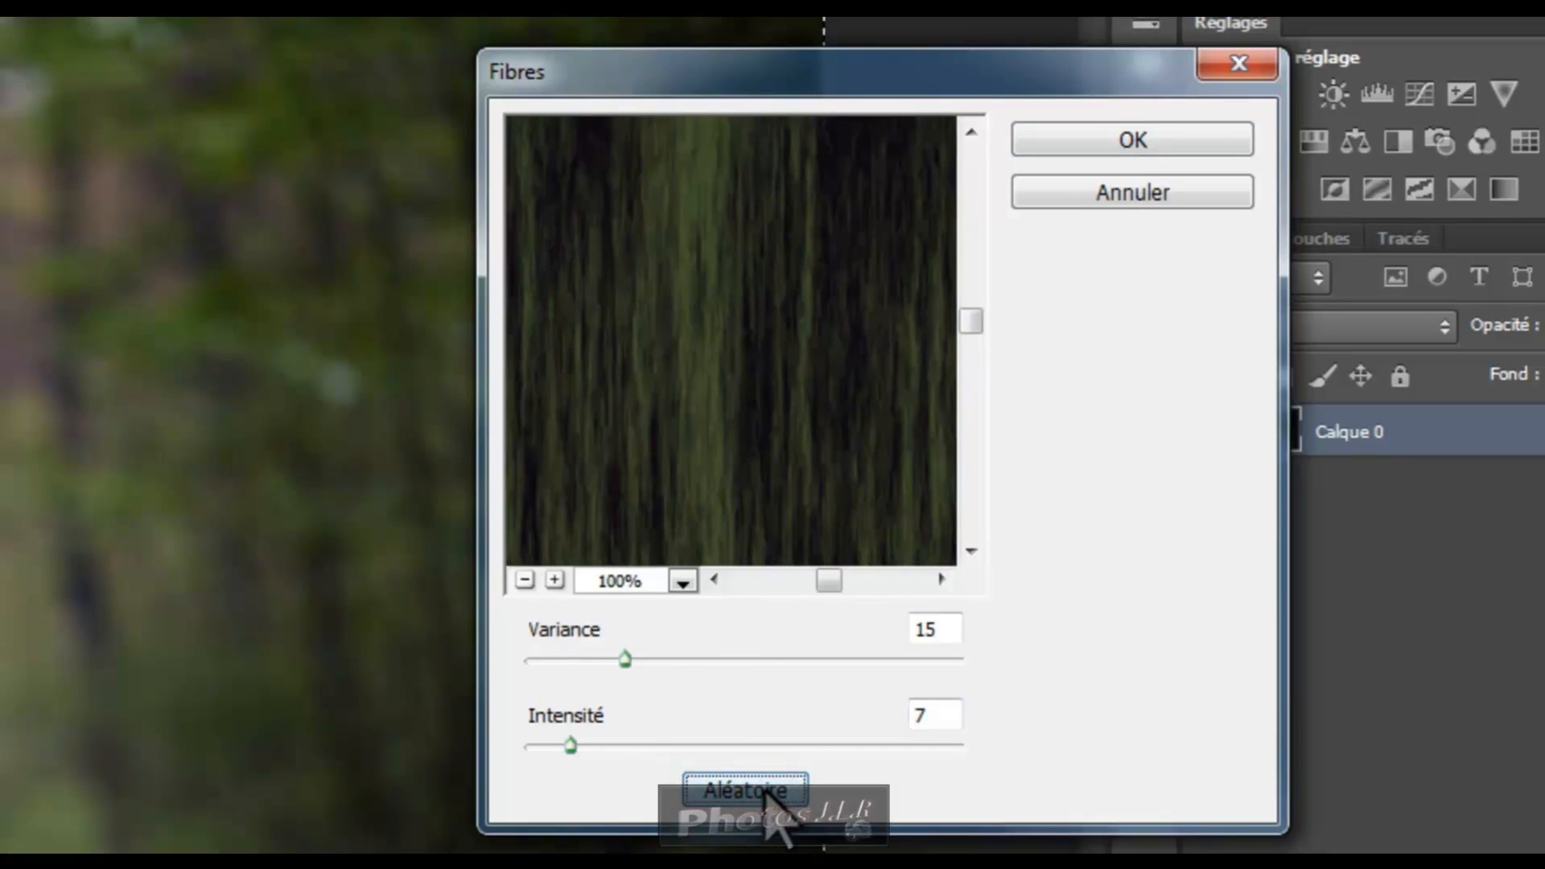
pyautogui.click(769, 793)
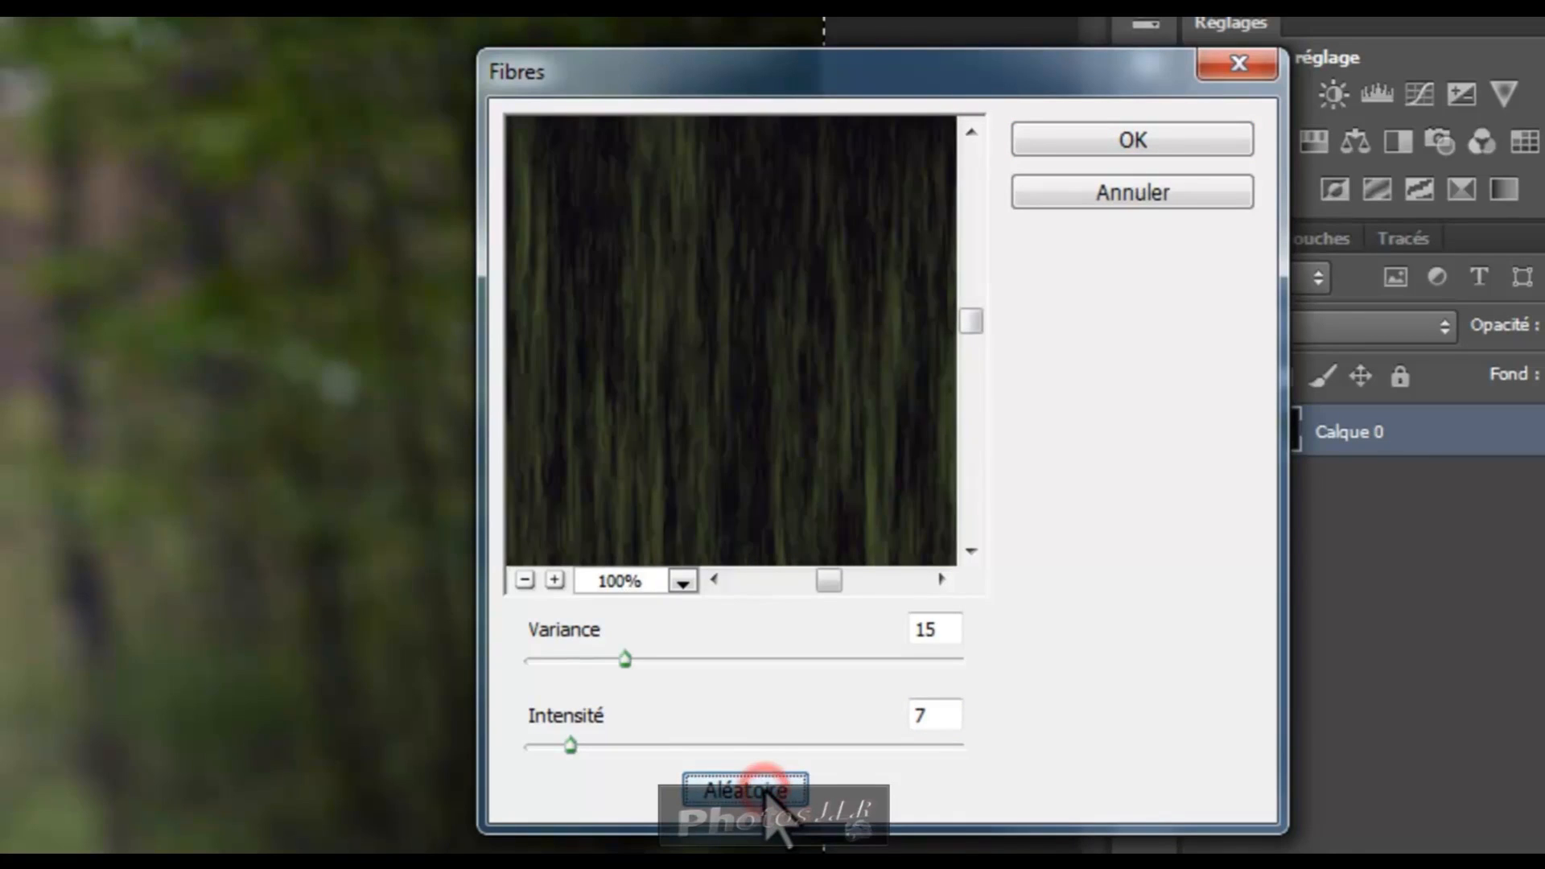
pyautogui.click(712, 787)
pyautogui.moveTo(625, 660); pyautogui.dragTo(656, 659)
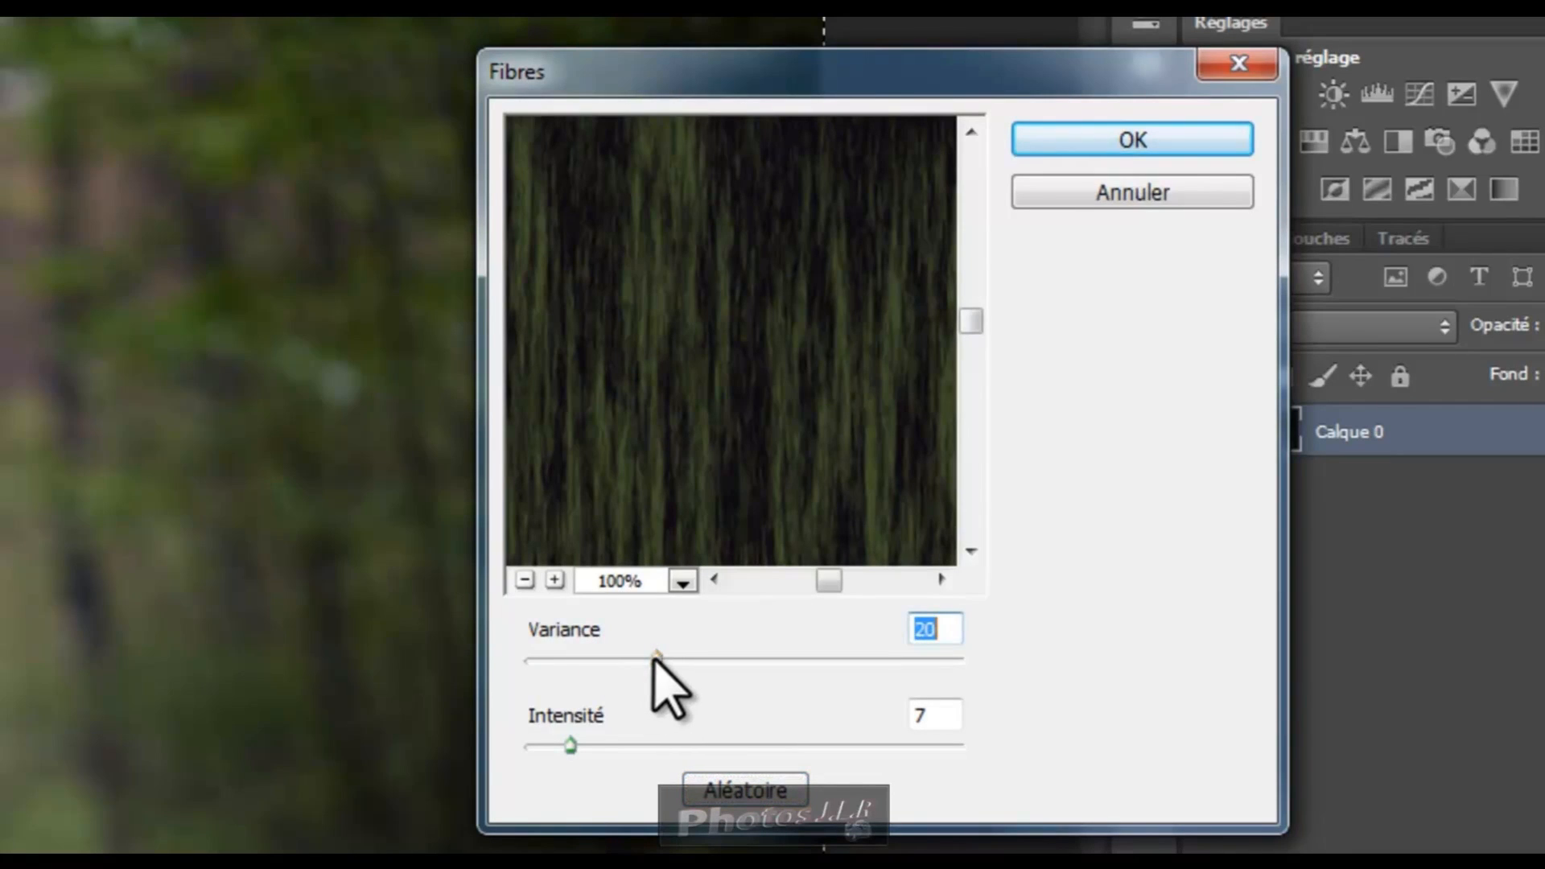
pyautogui.click(570, 745)
pyautogui.moveTo(570, 746); pyautogui.dragTo(588, 746)
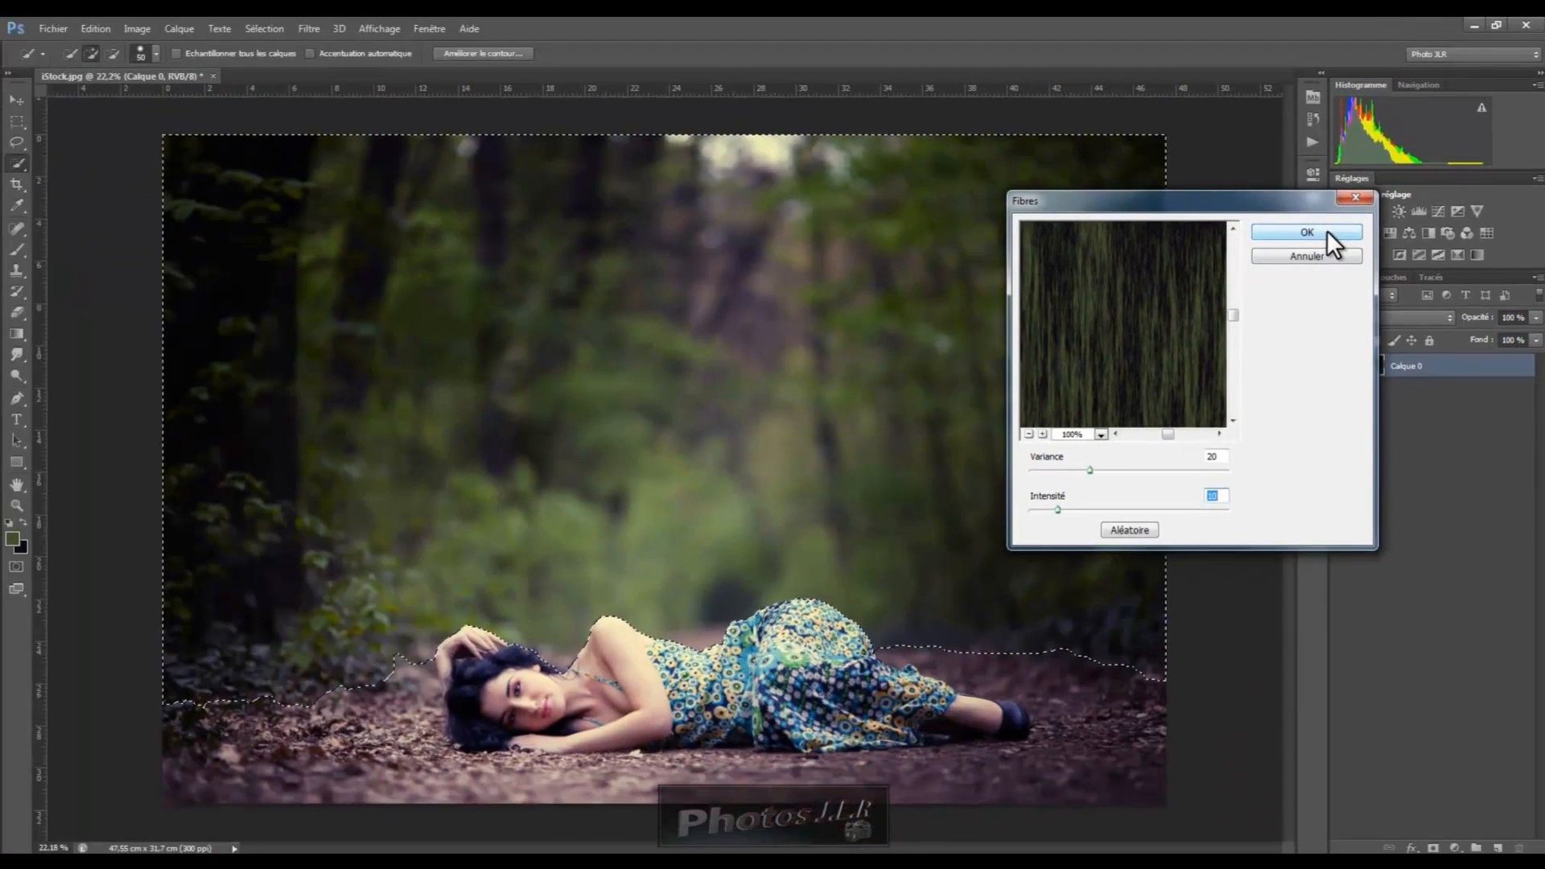
pyautogui.click(1212, 143)
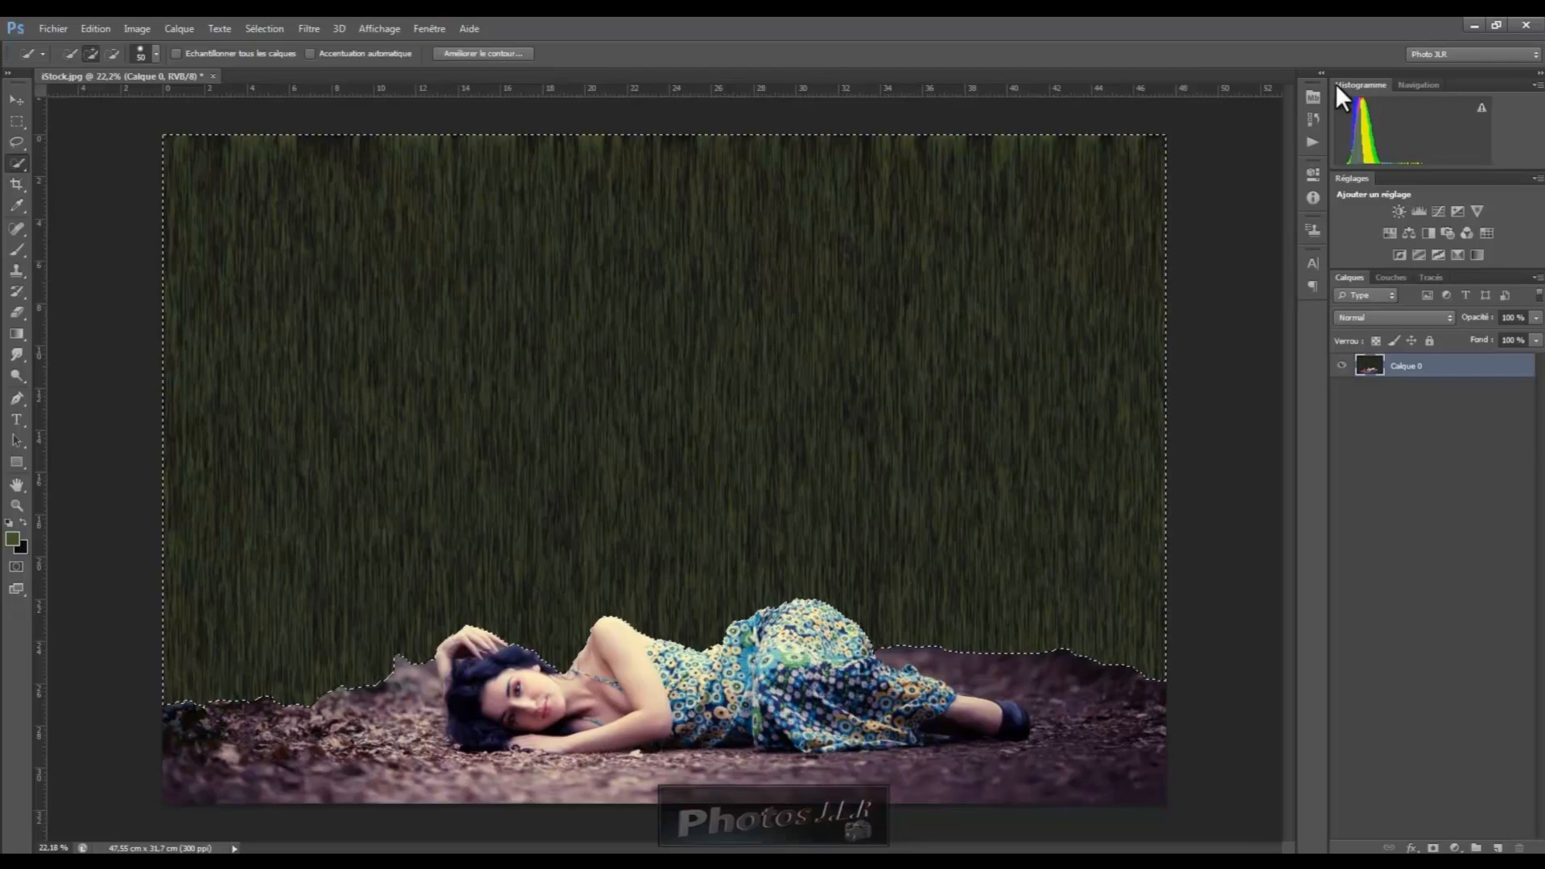
pyautogui.hotkey('ctrl', 'd')
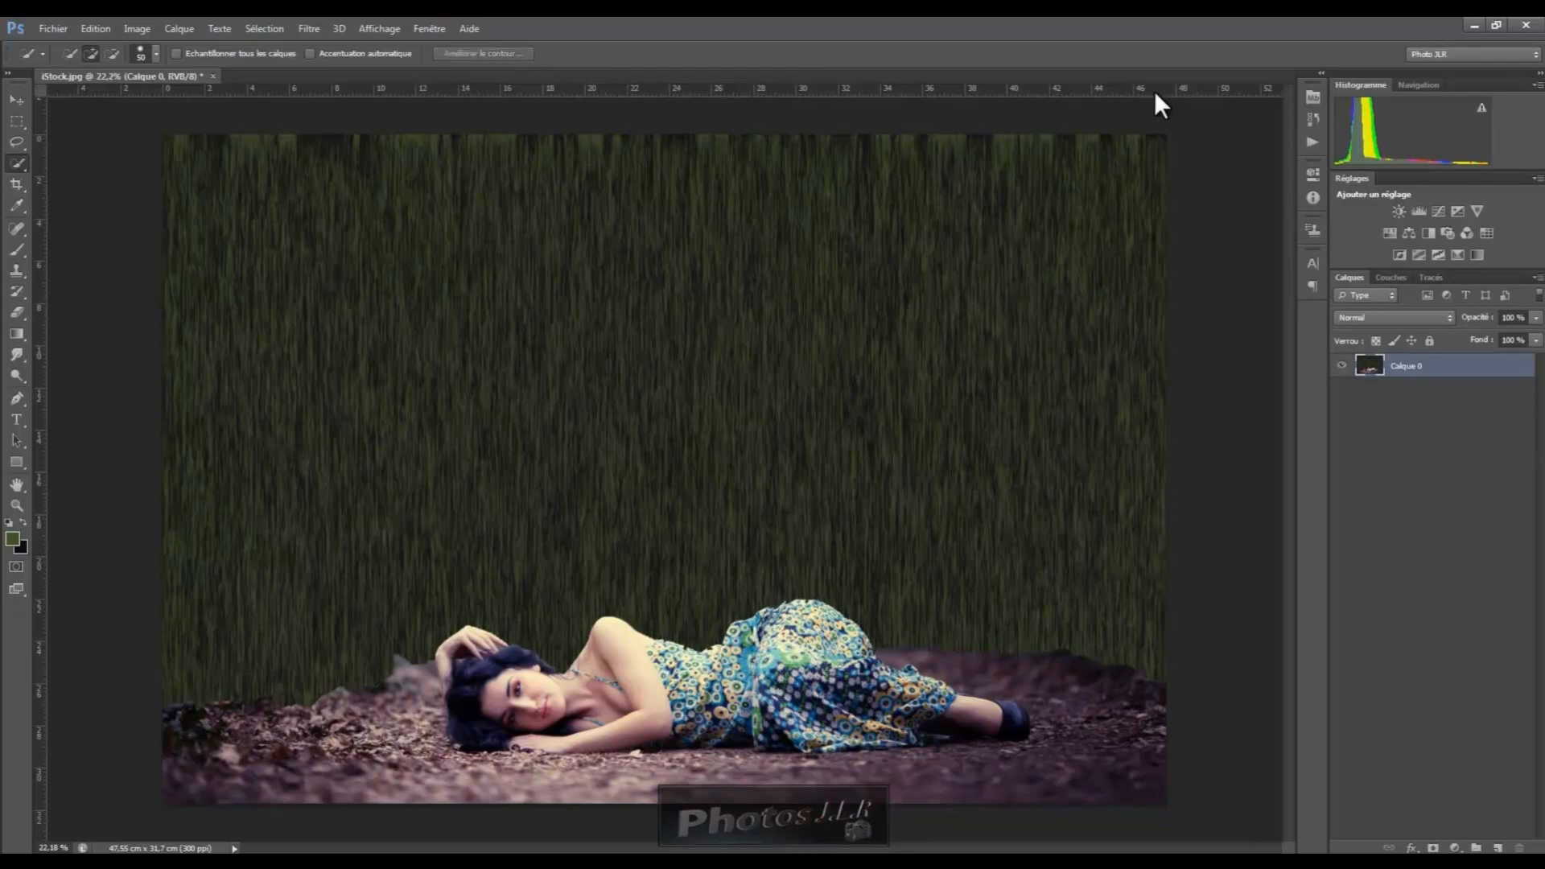
# Step: Revert the photo to its original iStock.jpg history state and unlock the background layer
pyautogui.click(1313, 117)
pyautogui.moveTo(1286, 214); pyautogui.dragTo(1286, 122)
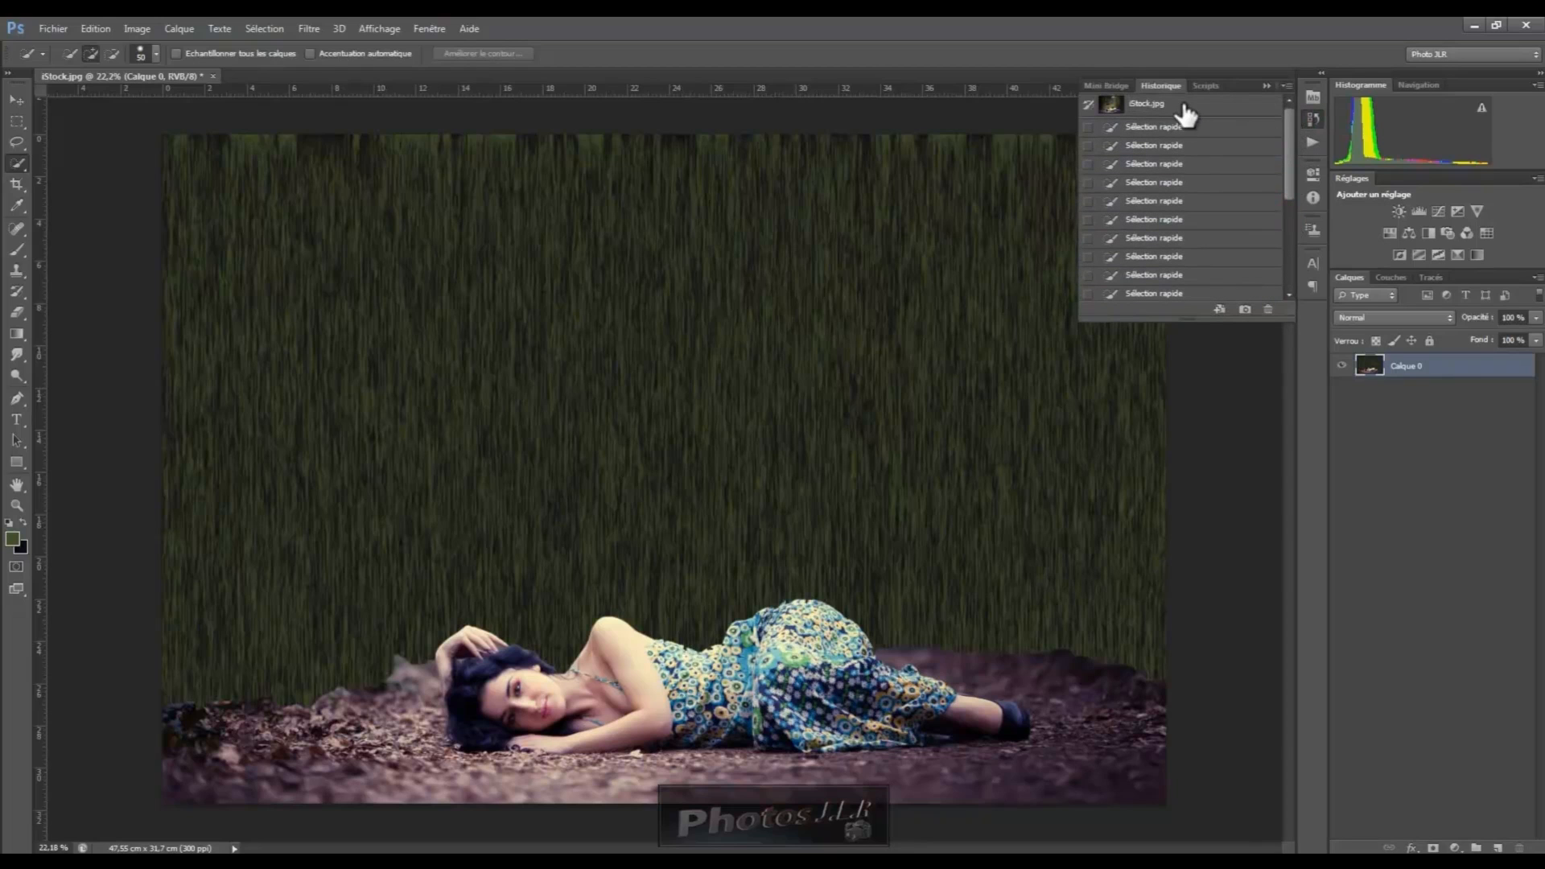
pyautogui.click(1153, 106)
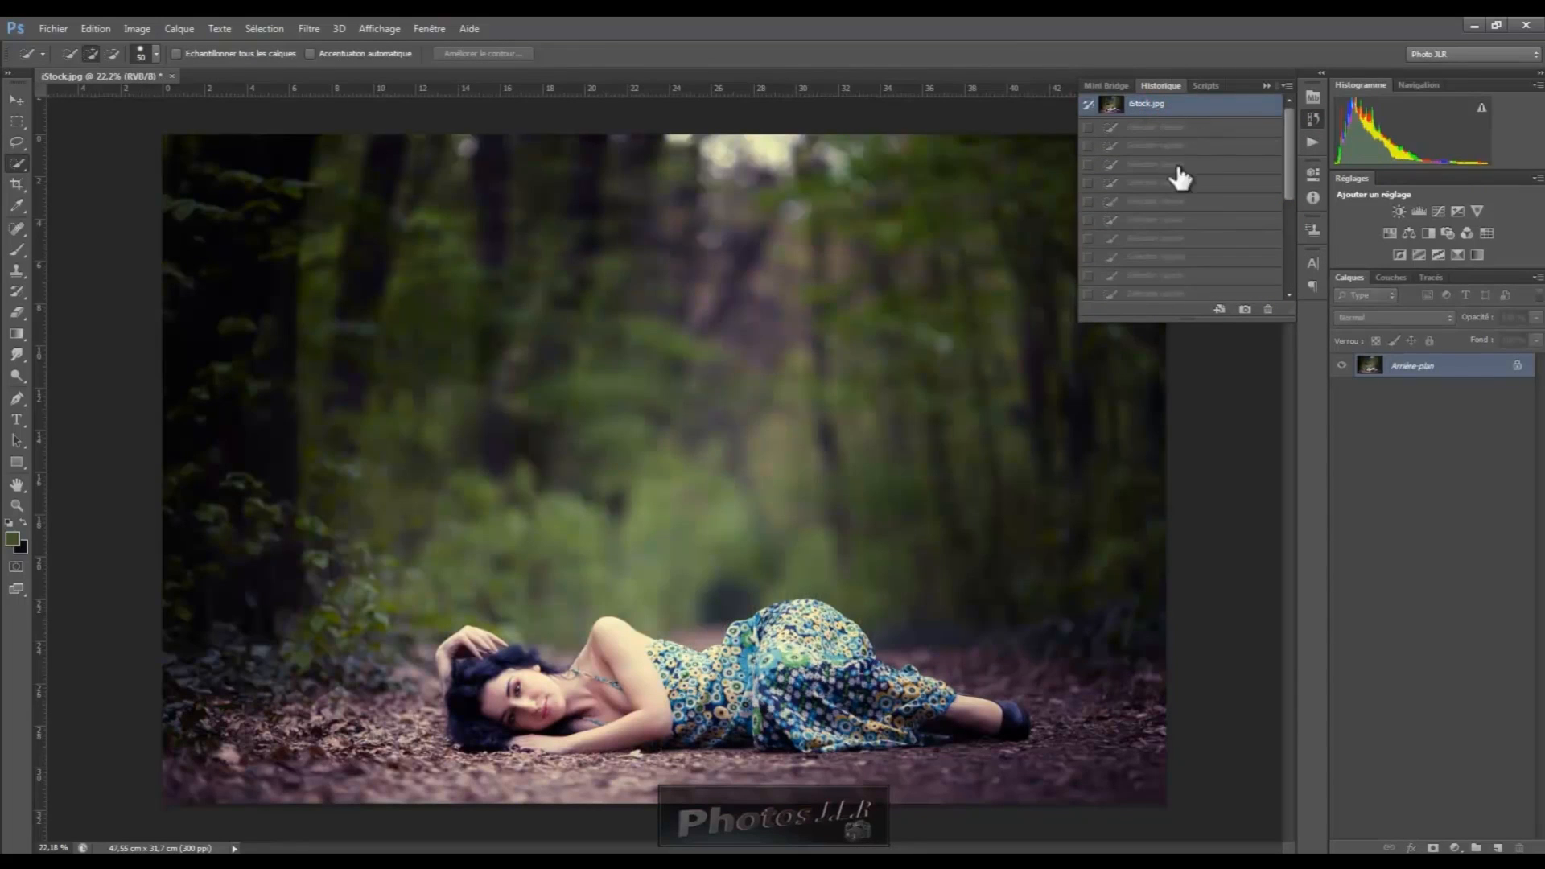
pyautogui.click(1518, 367)
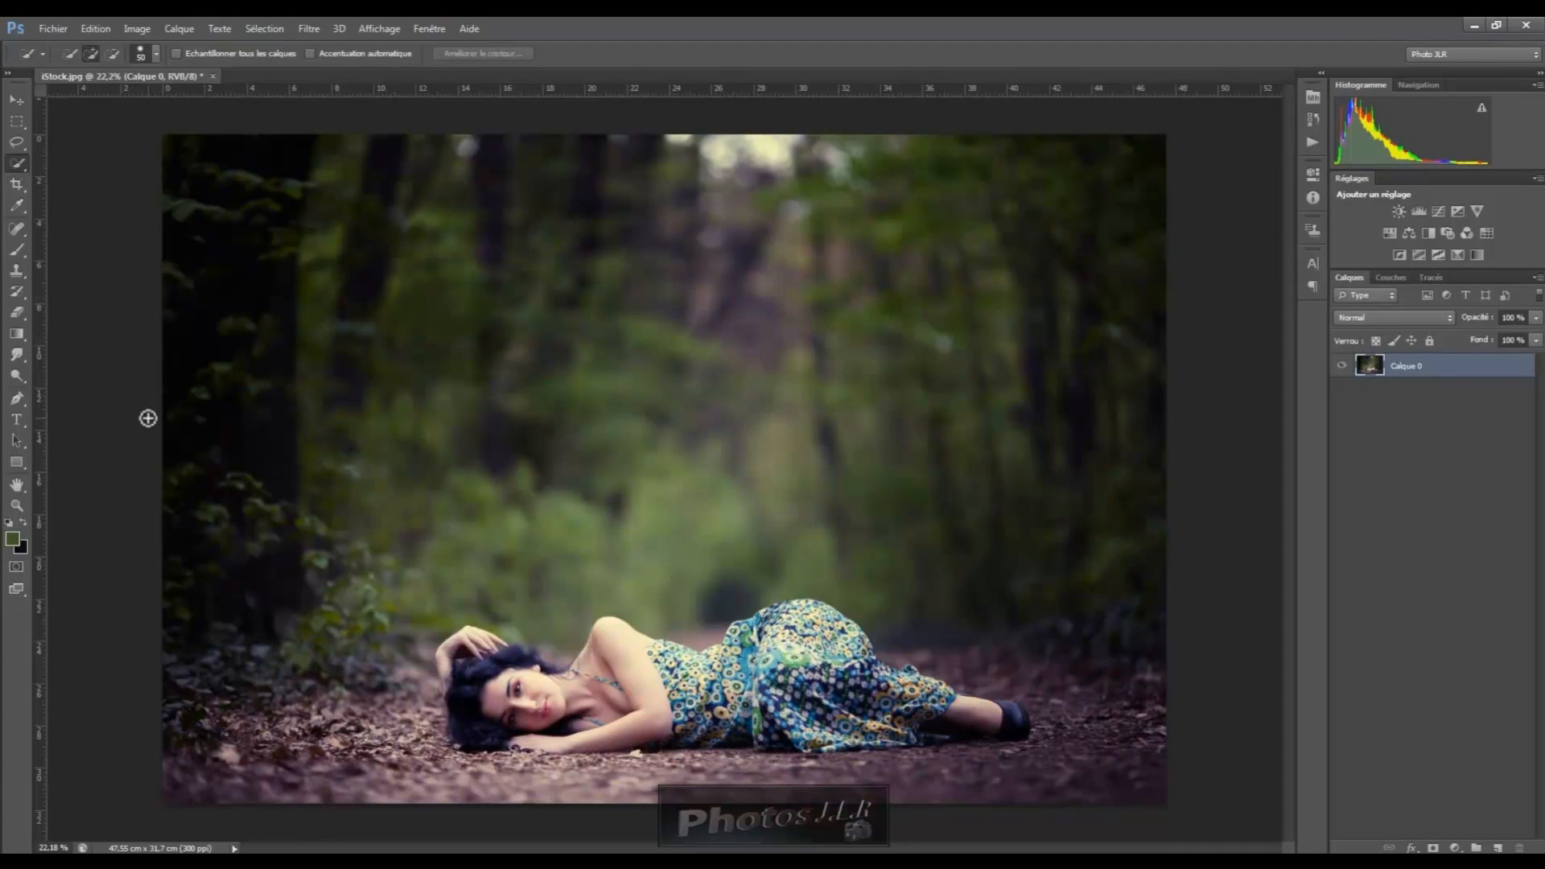
# Step: Create a new 685 × 159 pixel RGB document at 72 pixels per inch with a white background
pyautogui.click(59, 27)
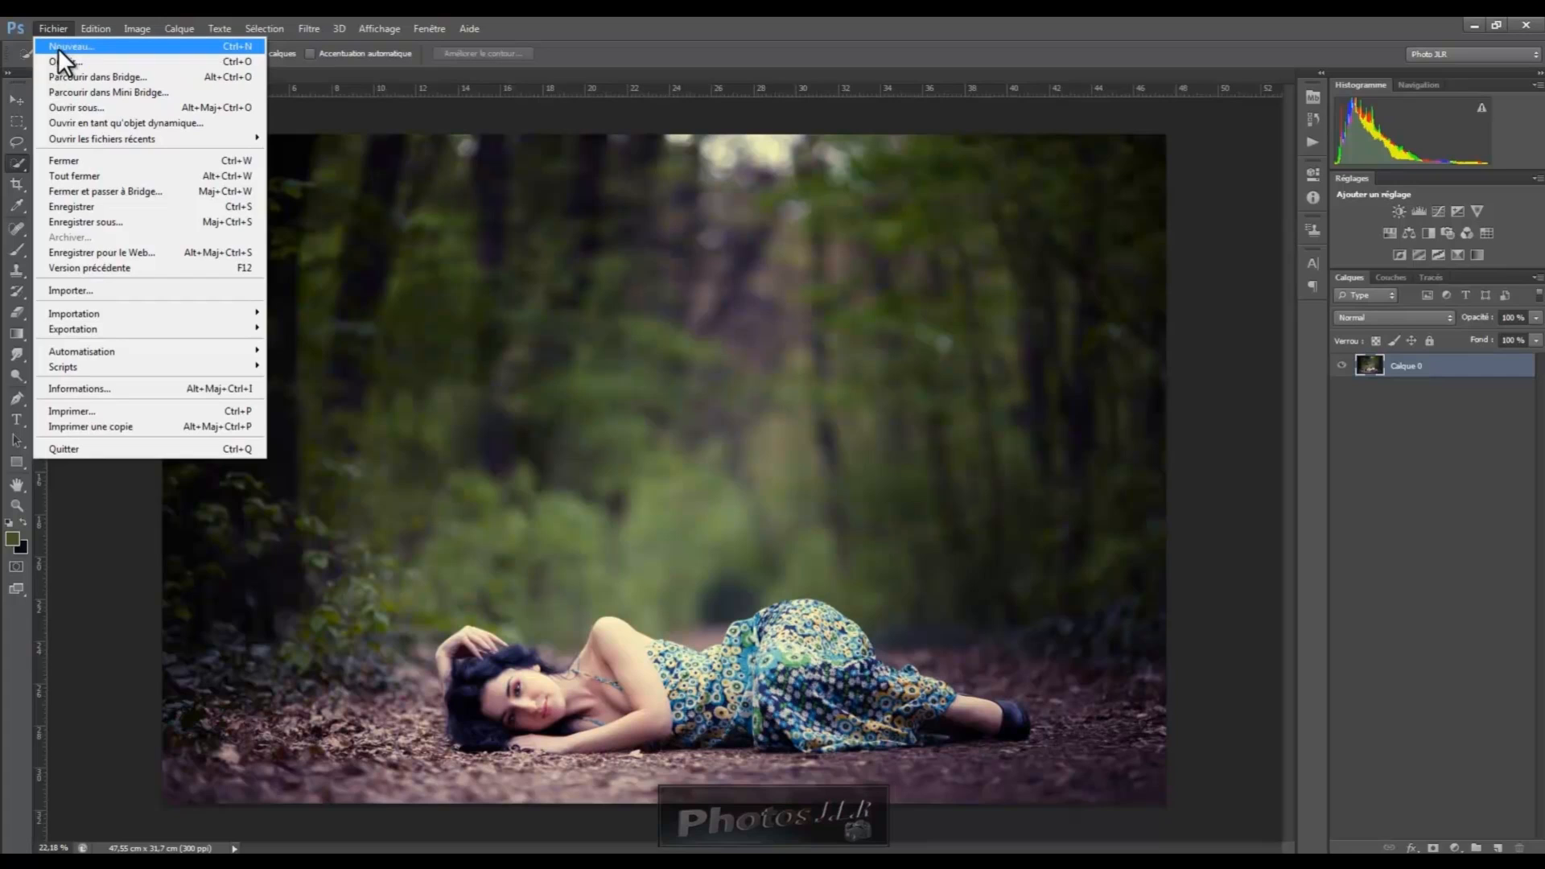
pyautogui.click(58, 46)
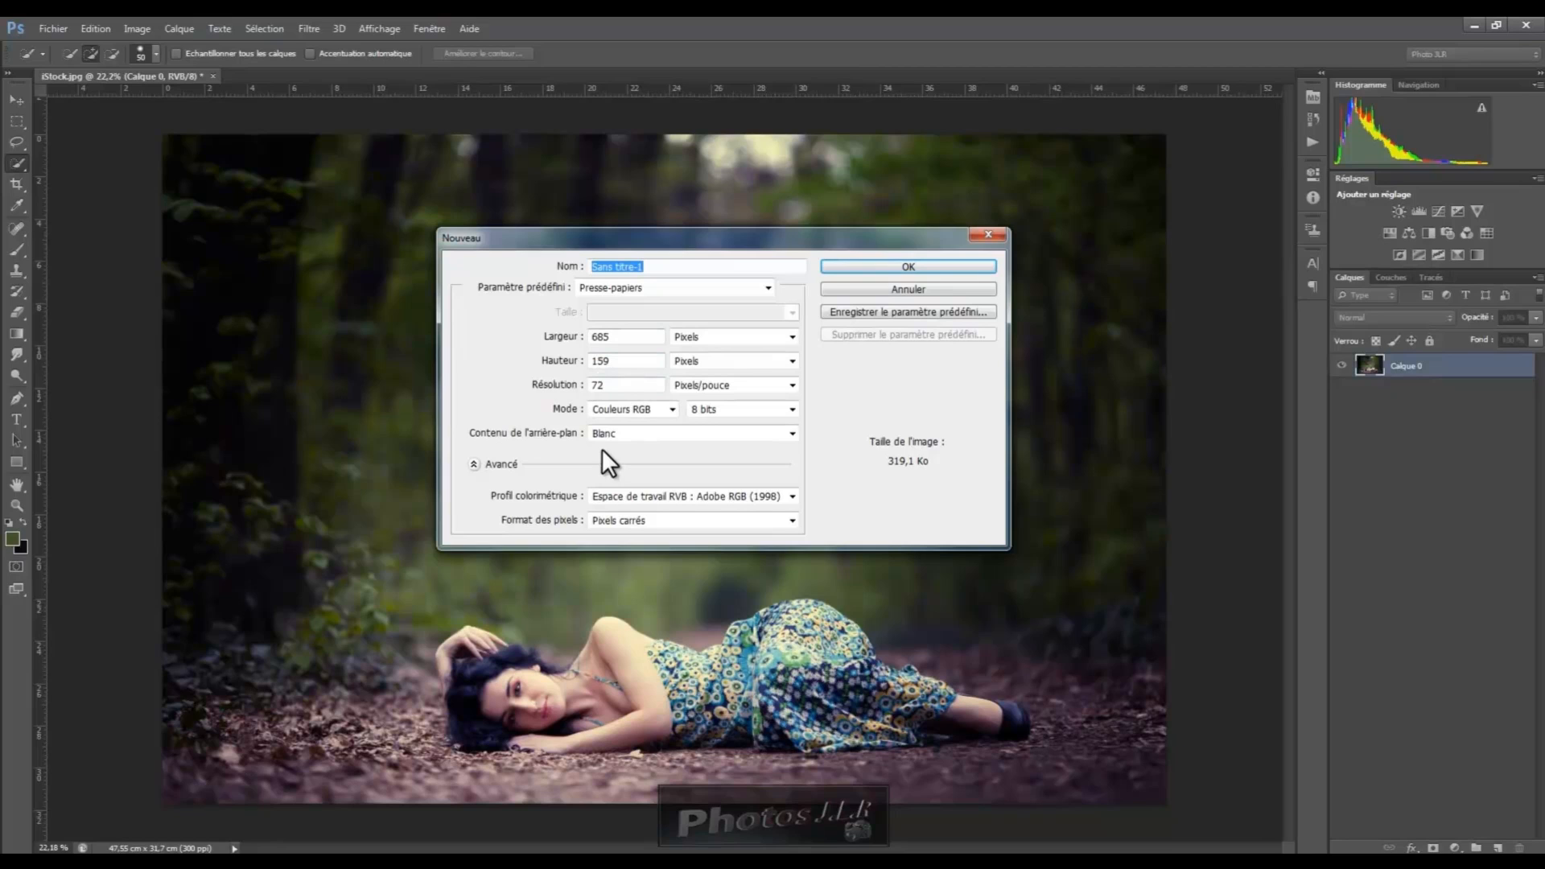
pyautogui.click(954, 265)
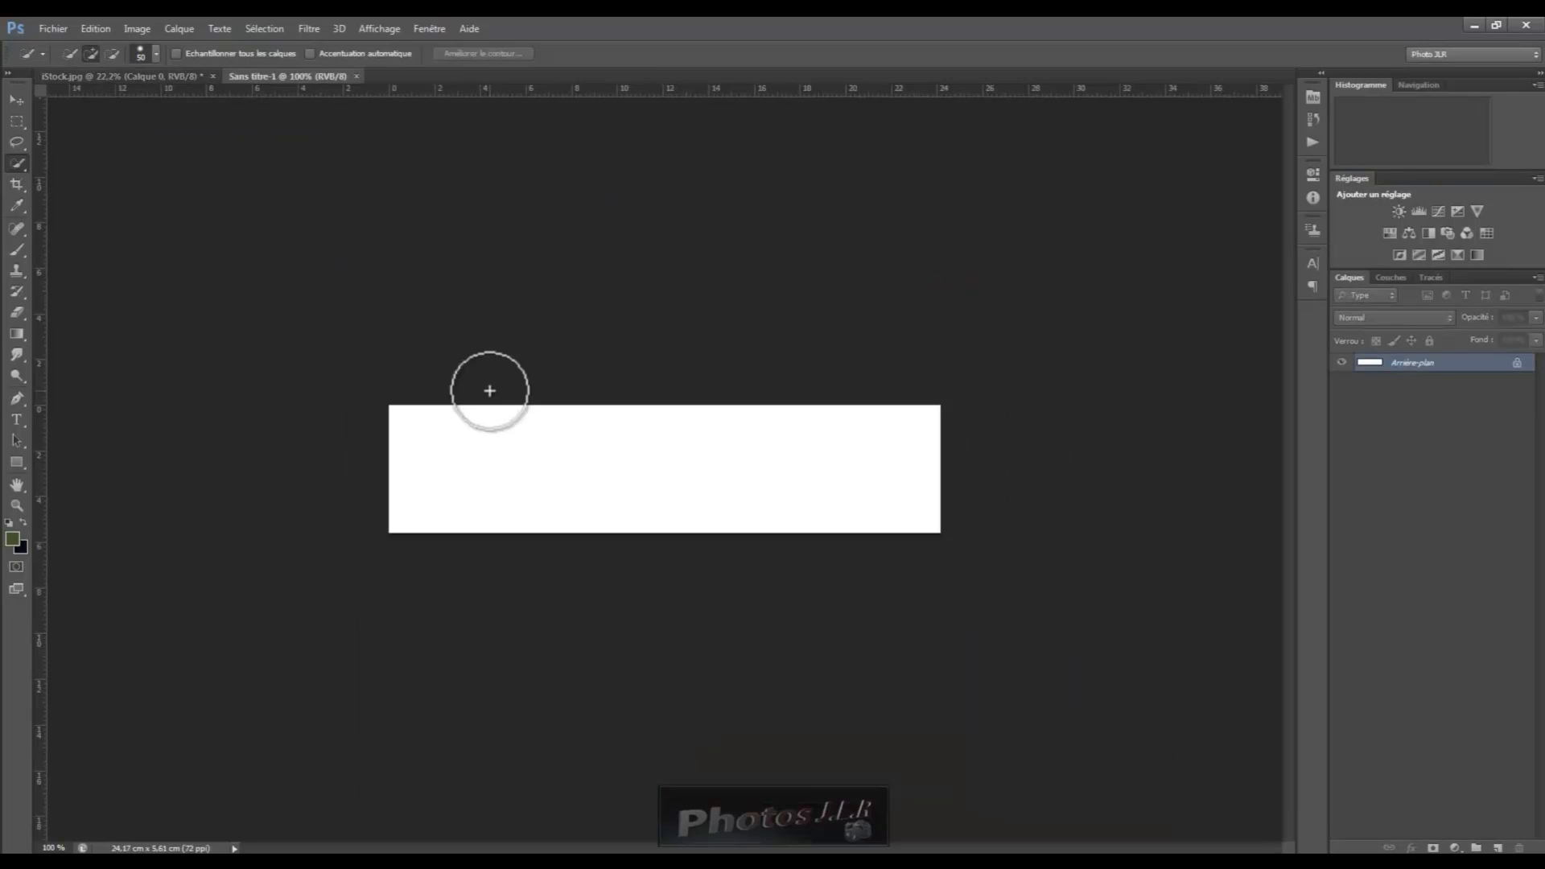
# Step: Open the Fibres filter on the blank document, set Variance to 41 and Intensité to 53, and randomize the pattern
pyautogui.click(311, 27)
pyautogui.moveTo(328, 265)
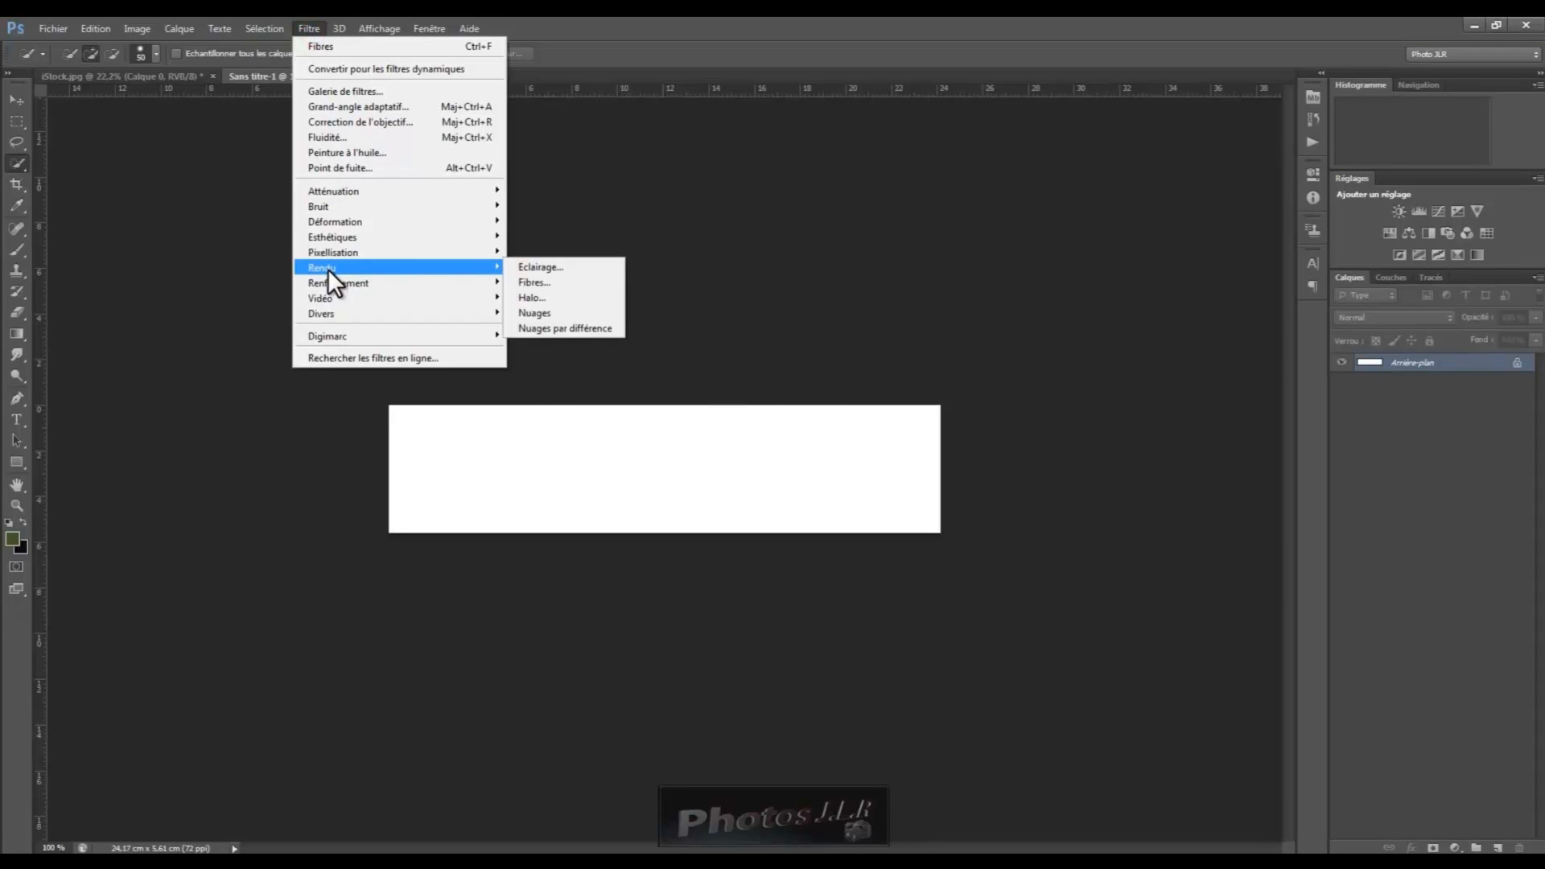
pyautogui.click(533, 282)
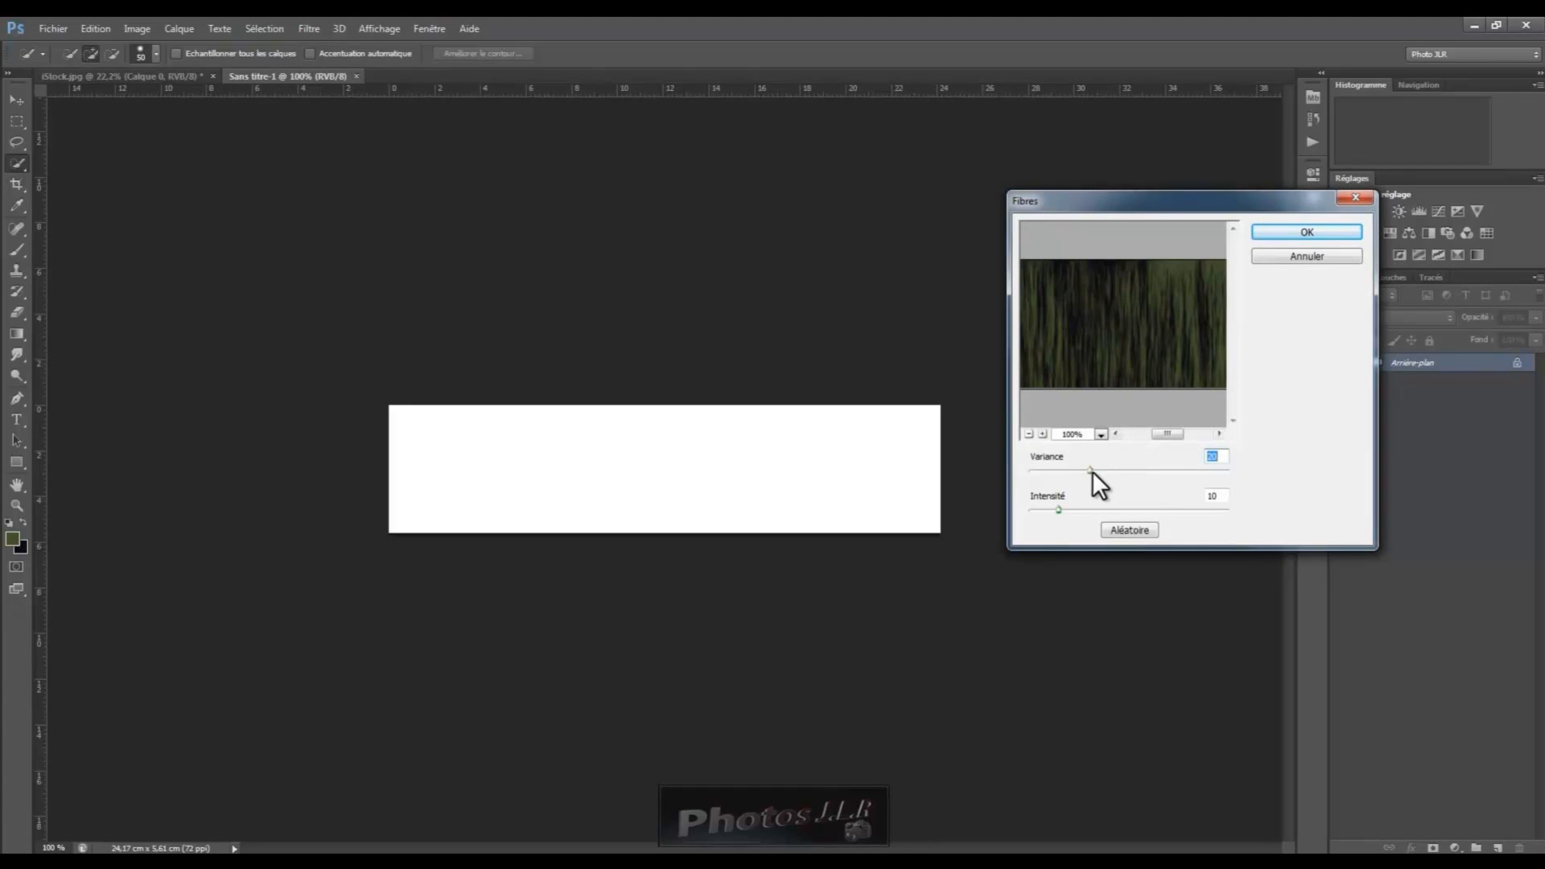
pyautogui.moveTo(1090, 470); pyautogui.dragTo(1128, 470)
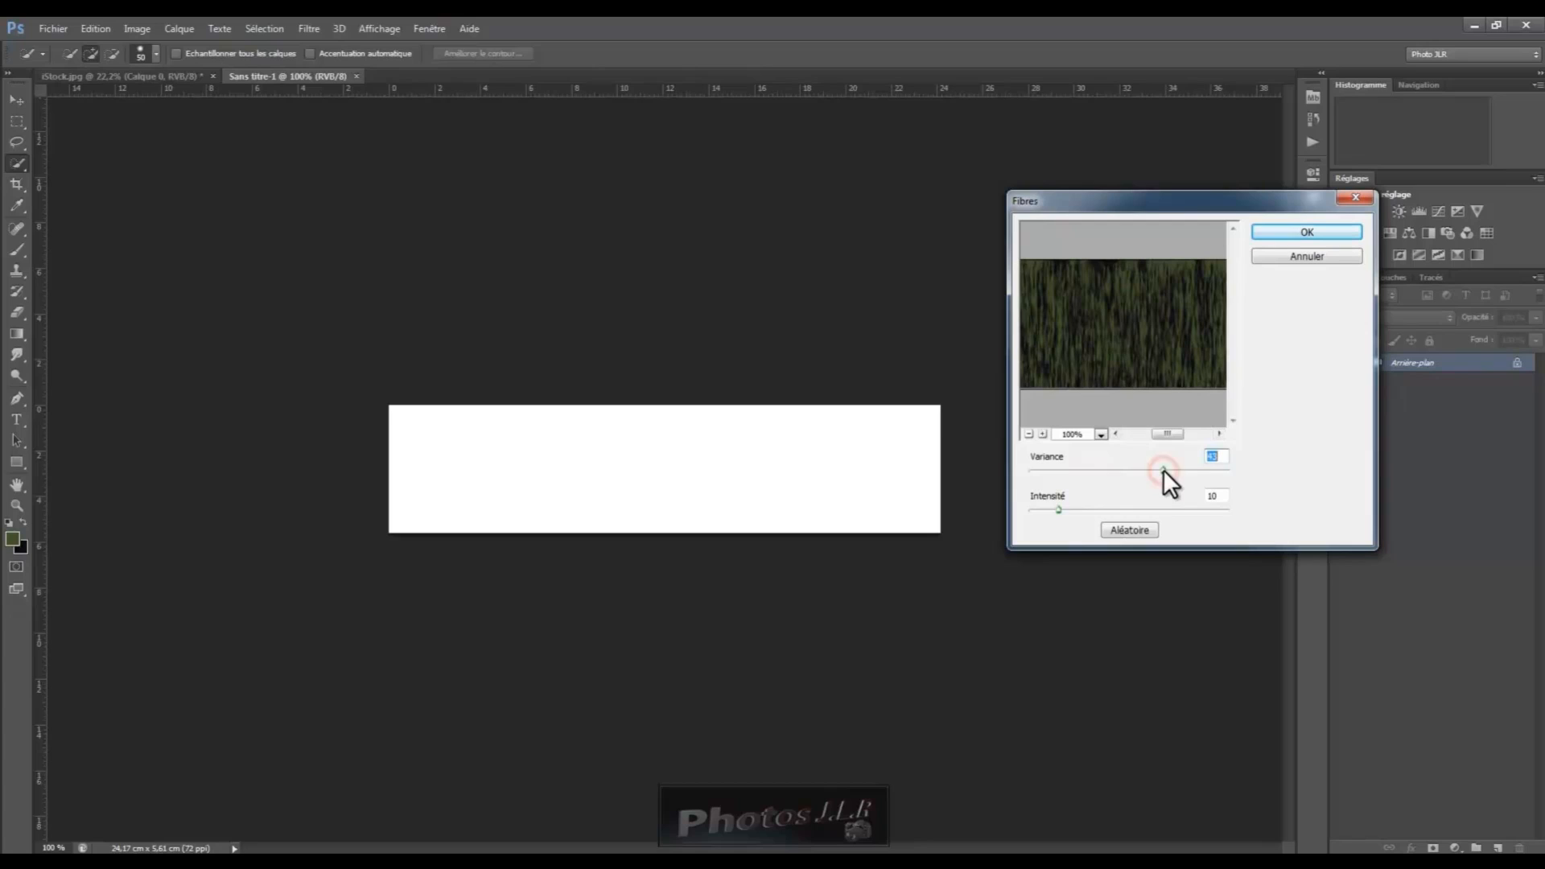
pyautogui.moveTo(1059, 507); pyautogui.dragTo(1198, 508)
pyautogui.click(1127, 529)
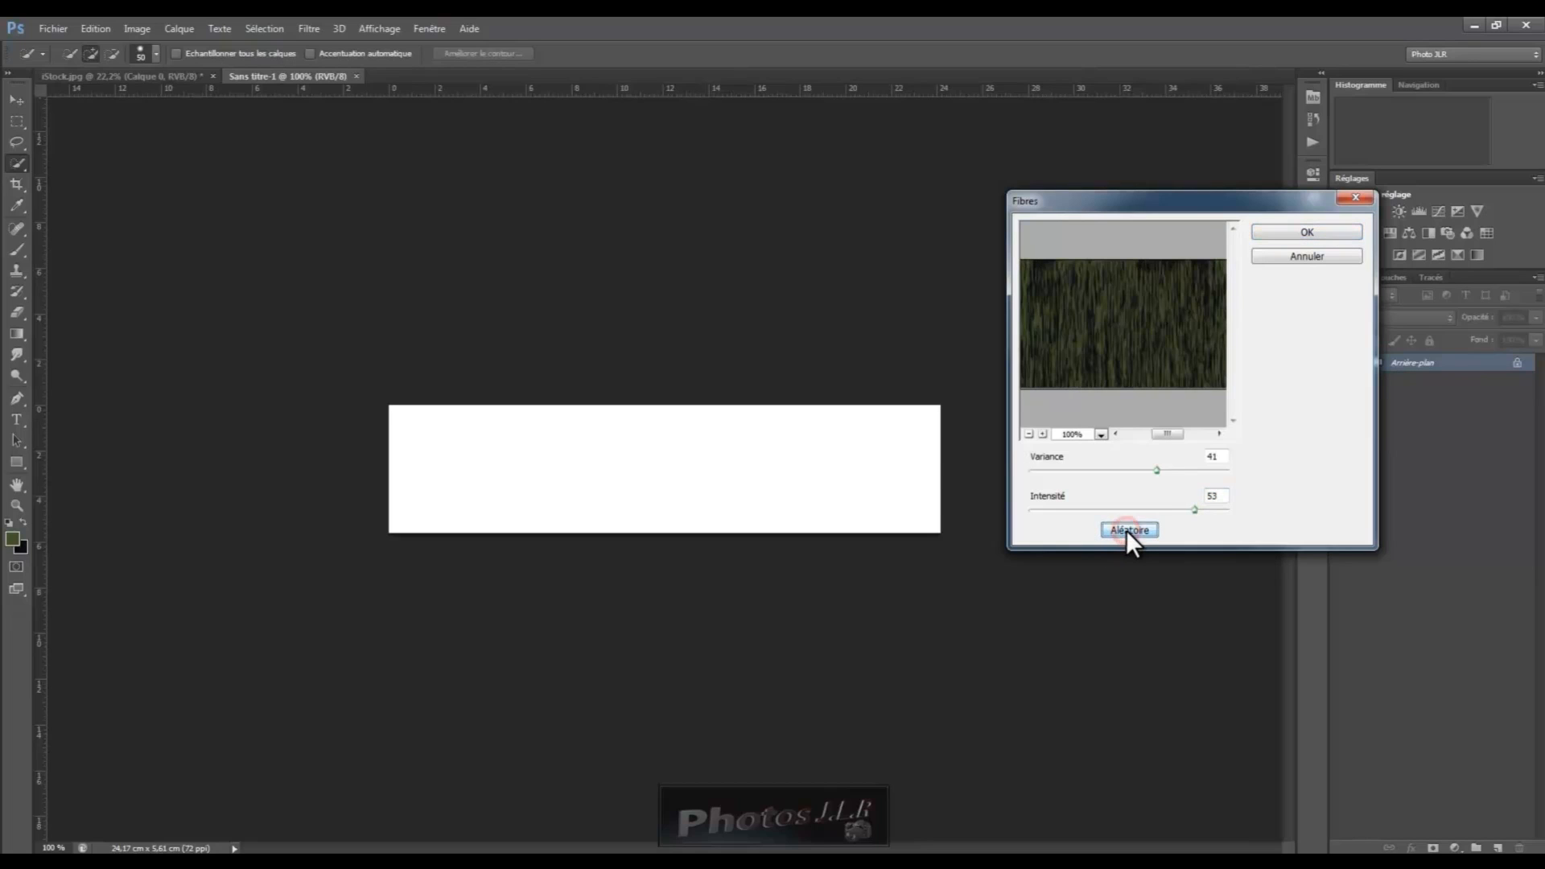
# Step: Lower Intensité to 42, preview the fibres at 50%, fine-tune the Variance and apply the filter to the new document
pyautogui.moveTo(1193, 509); pyautogui.dragTo(1173, 512)
pyautogui.click(1028, 434)
pyautogui.moveTo(1154, 471); pyautogui.dragTo(1137, 467)
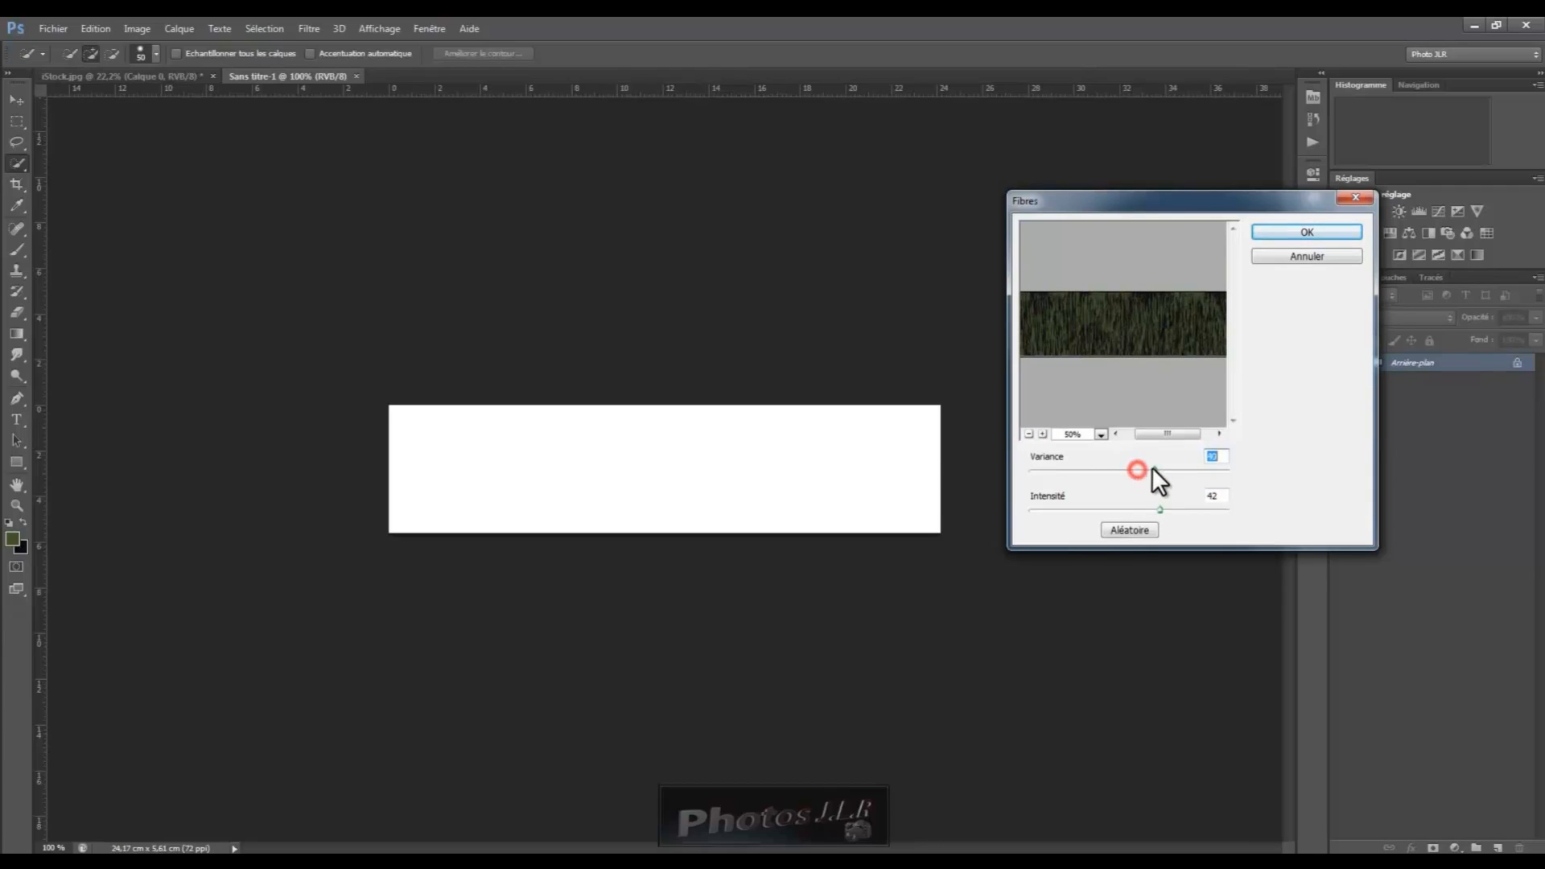
pyautogui.moveTo(1137, 467); pyautogui.dragTo(1162, 467)
pyautogui.click(1330, 230)
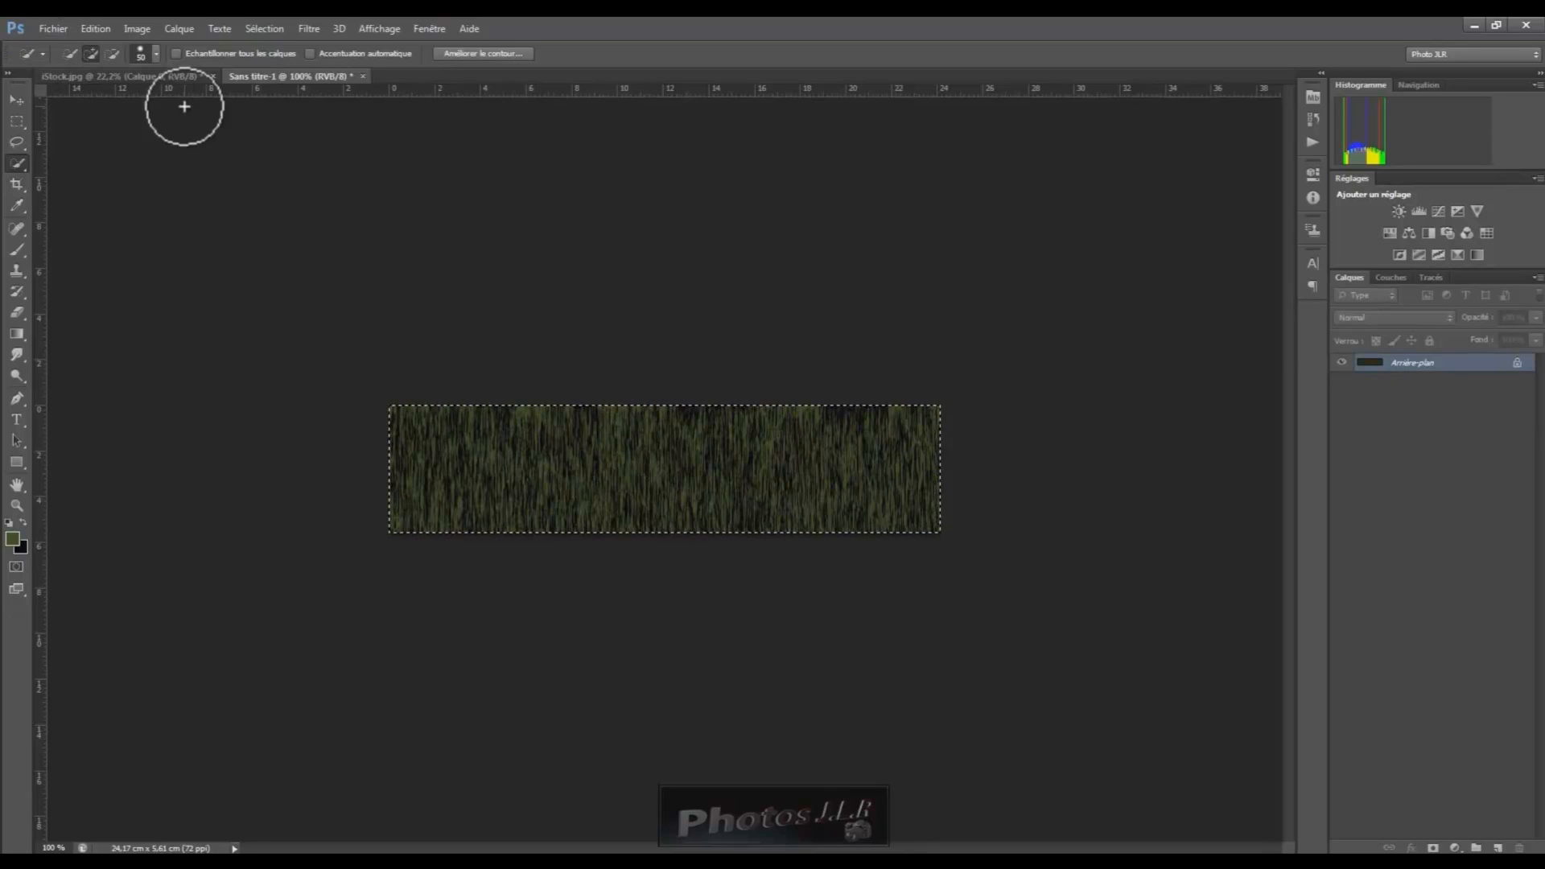
# Step: Paste the fibre texture into the iStock.jpg photo and move it to the photo's upper-left corner
pyautogui.click(177, 77)
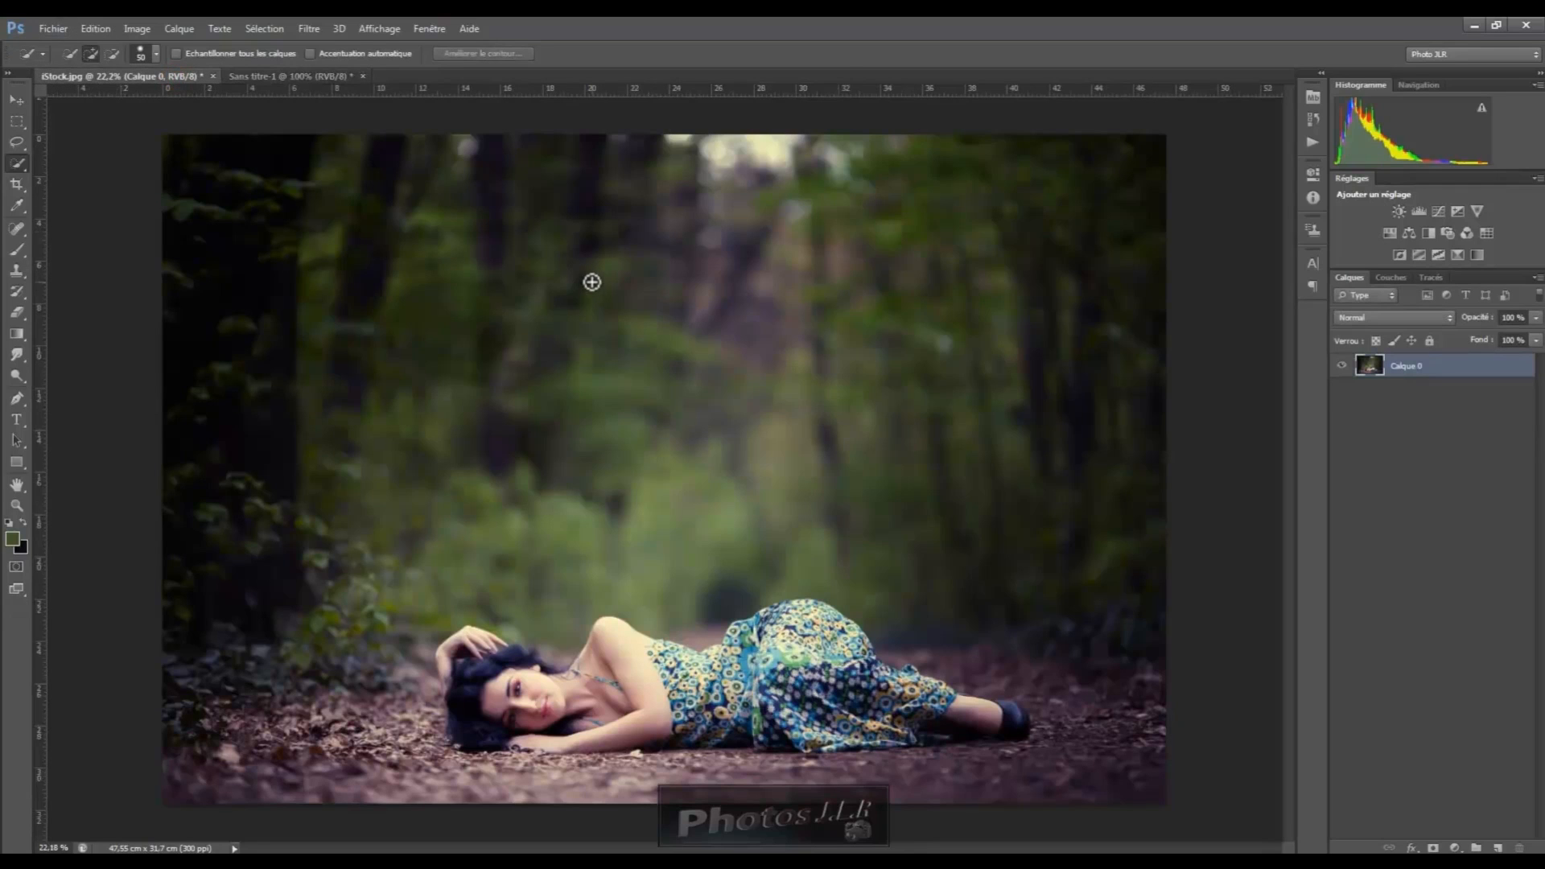
pyautogui.hotkey('ctrl', 'v')
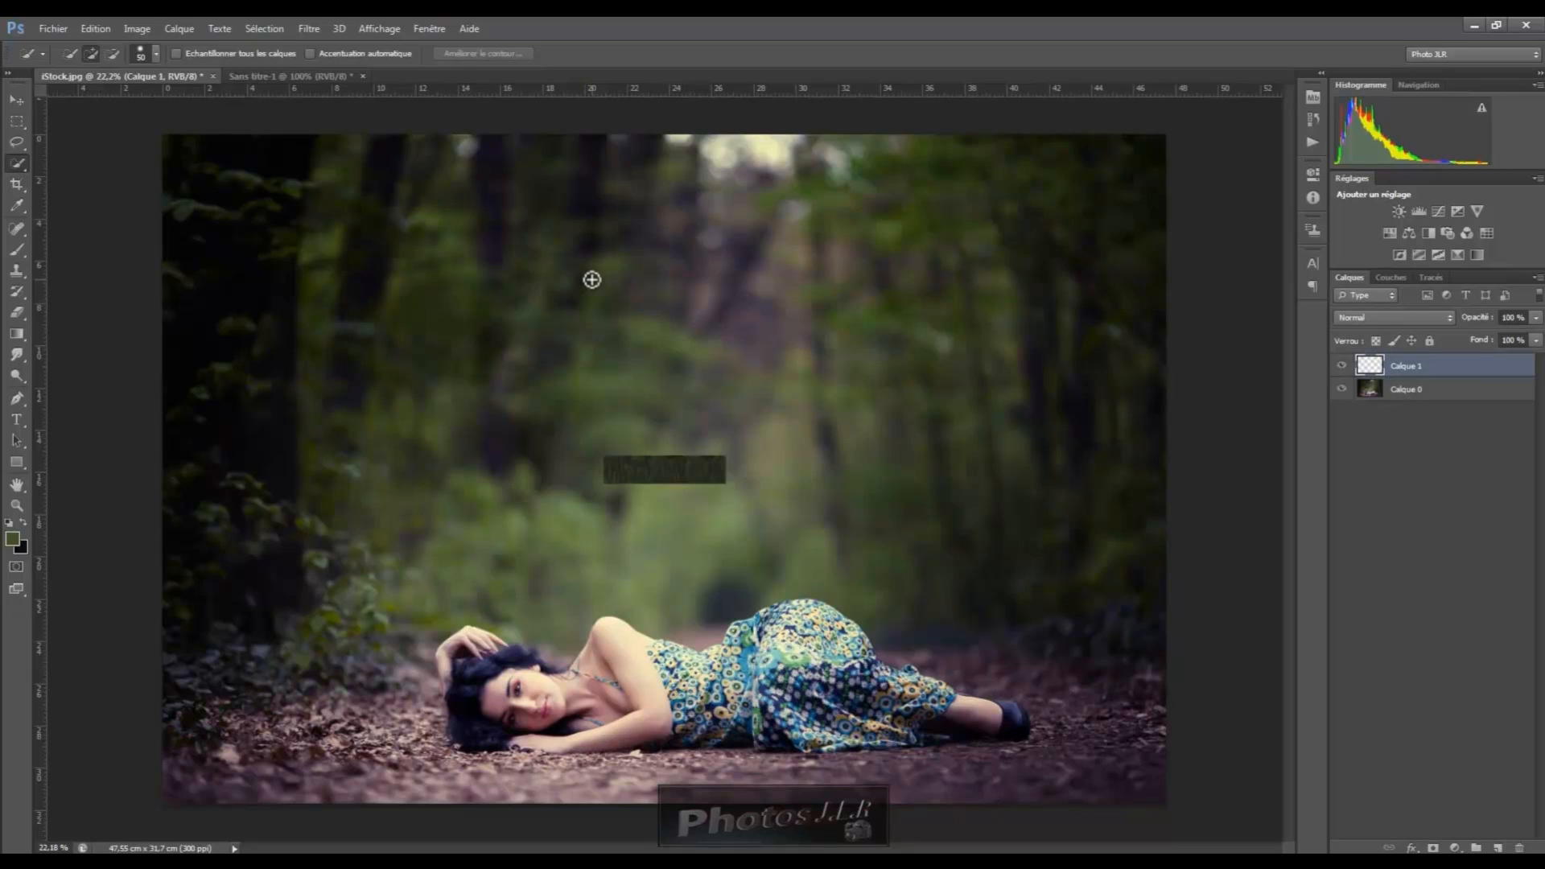
pyautogui.click(16, 99)
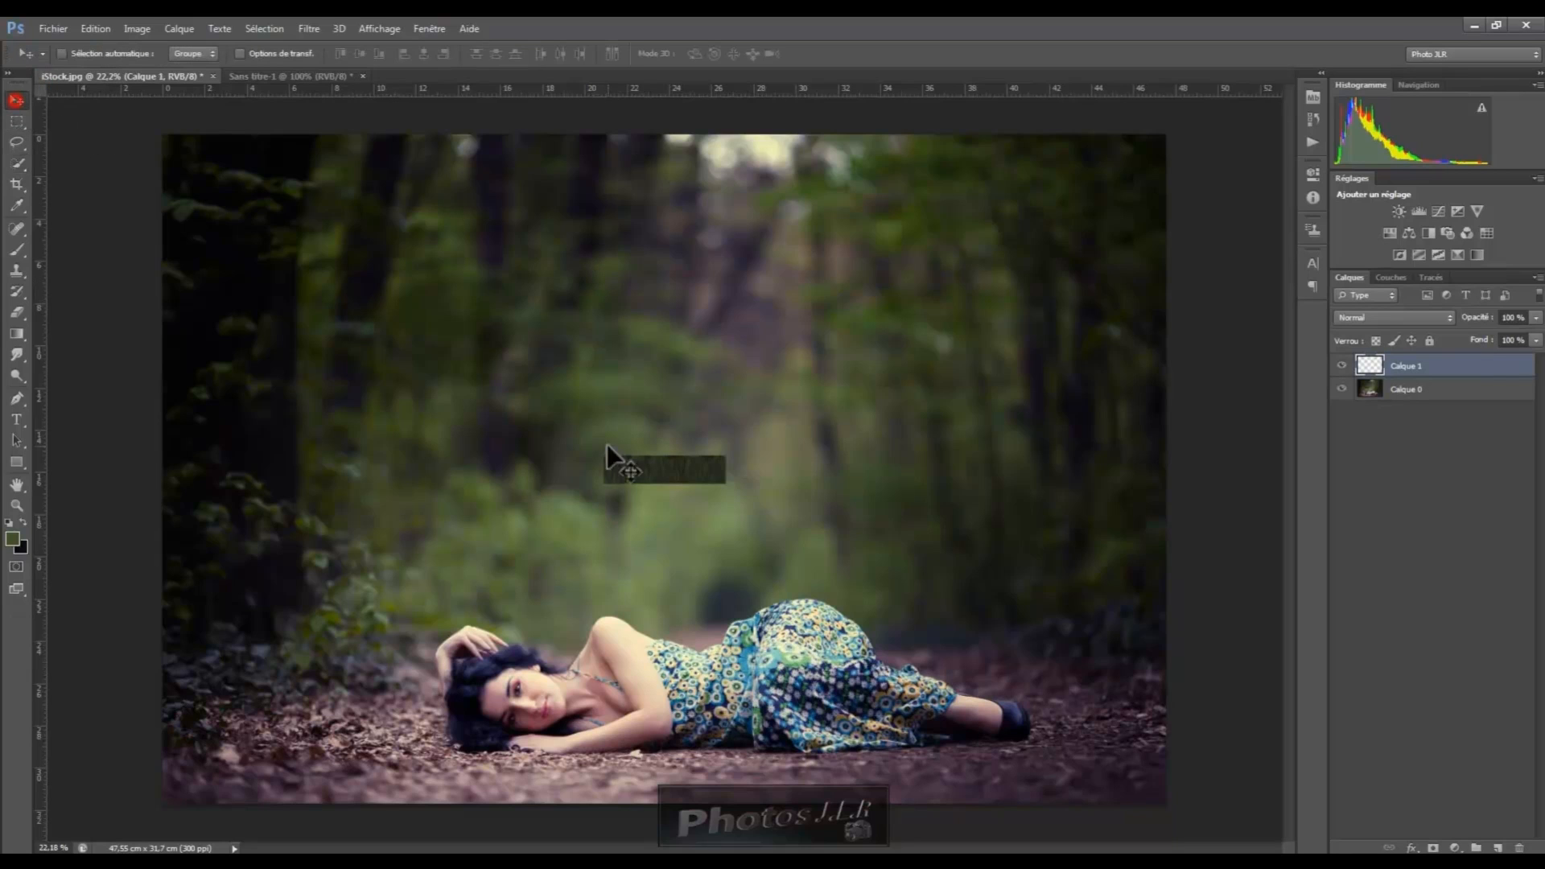
pyautogui.moveTo(570, 421); pyautogui.dragTo(428, 268)
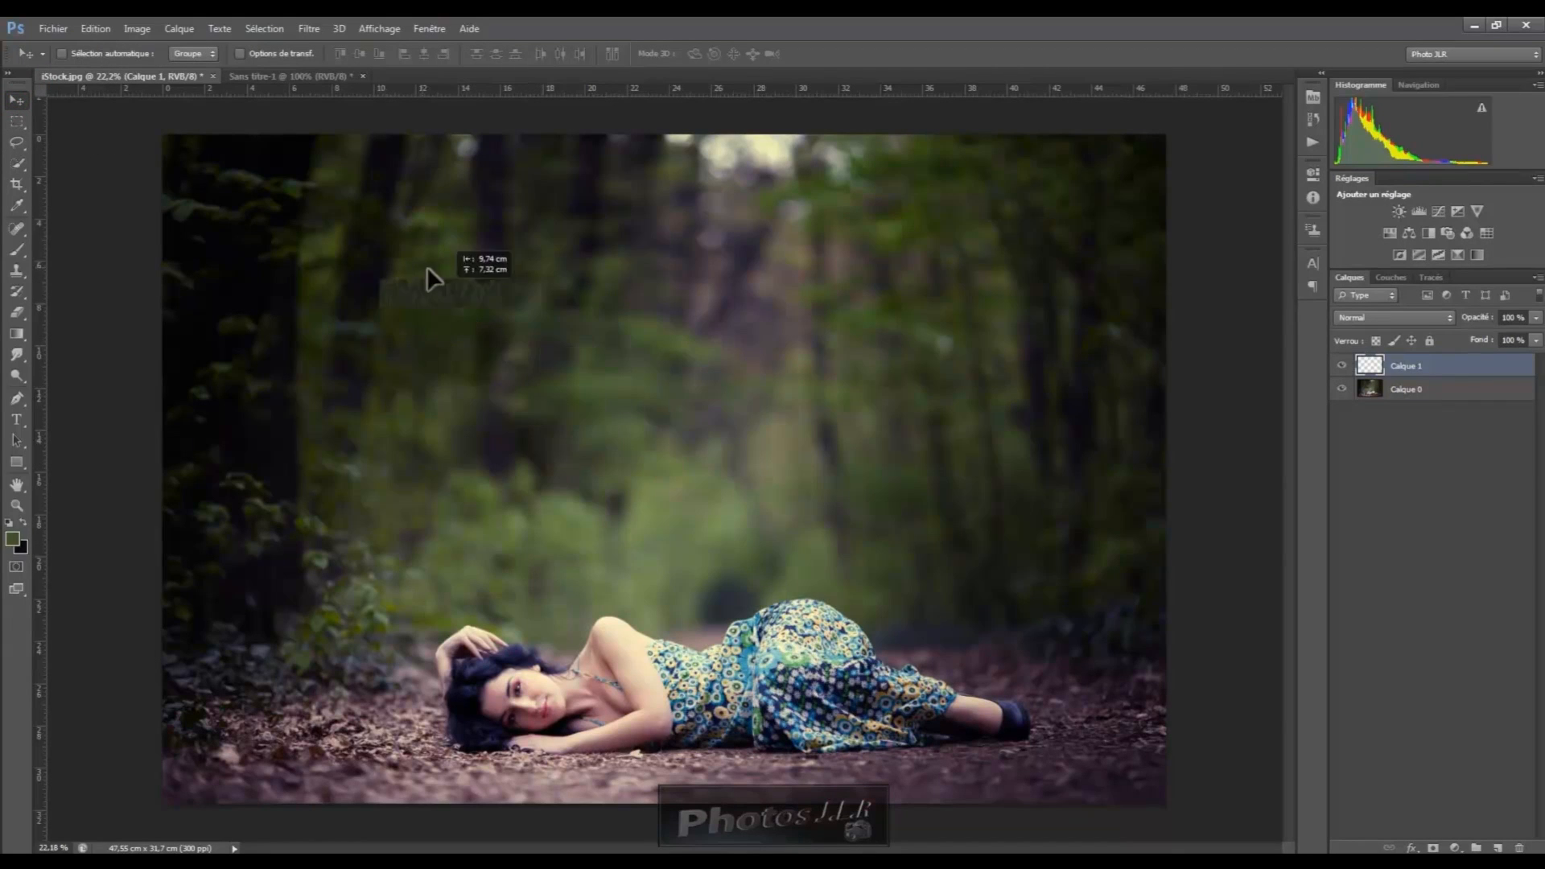
pyautogui.moveTo(336, 202); pyautogui.dragTo(214, 151)
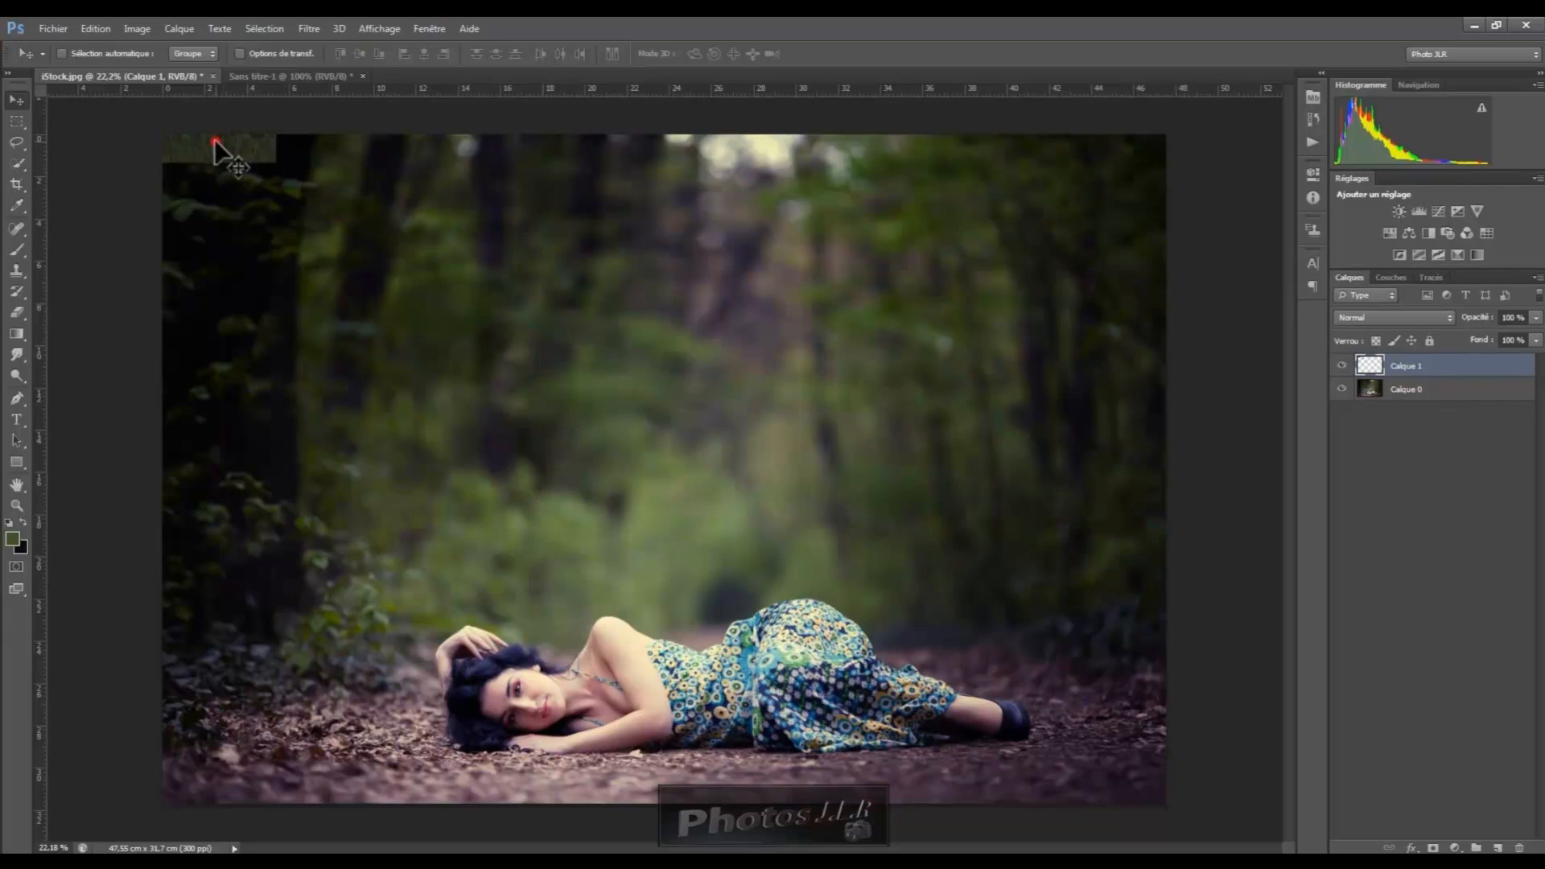
# Step: Stretch the fibre layer over the photo to about 827% width and 2211% height, lower its opacity to 74%, and apply the transformation
pyautogui.hotkey('ctrl', 't')
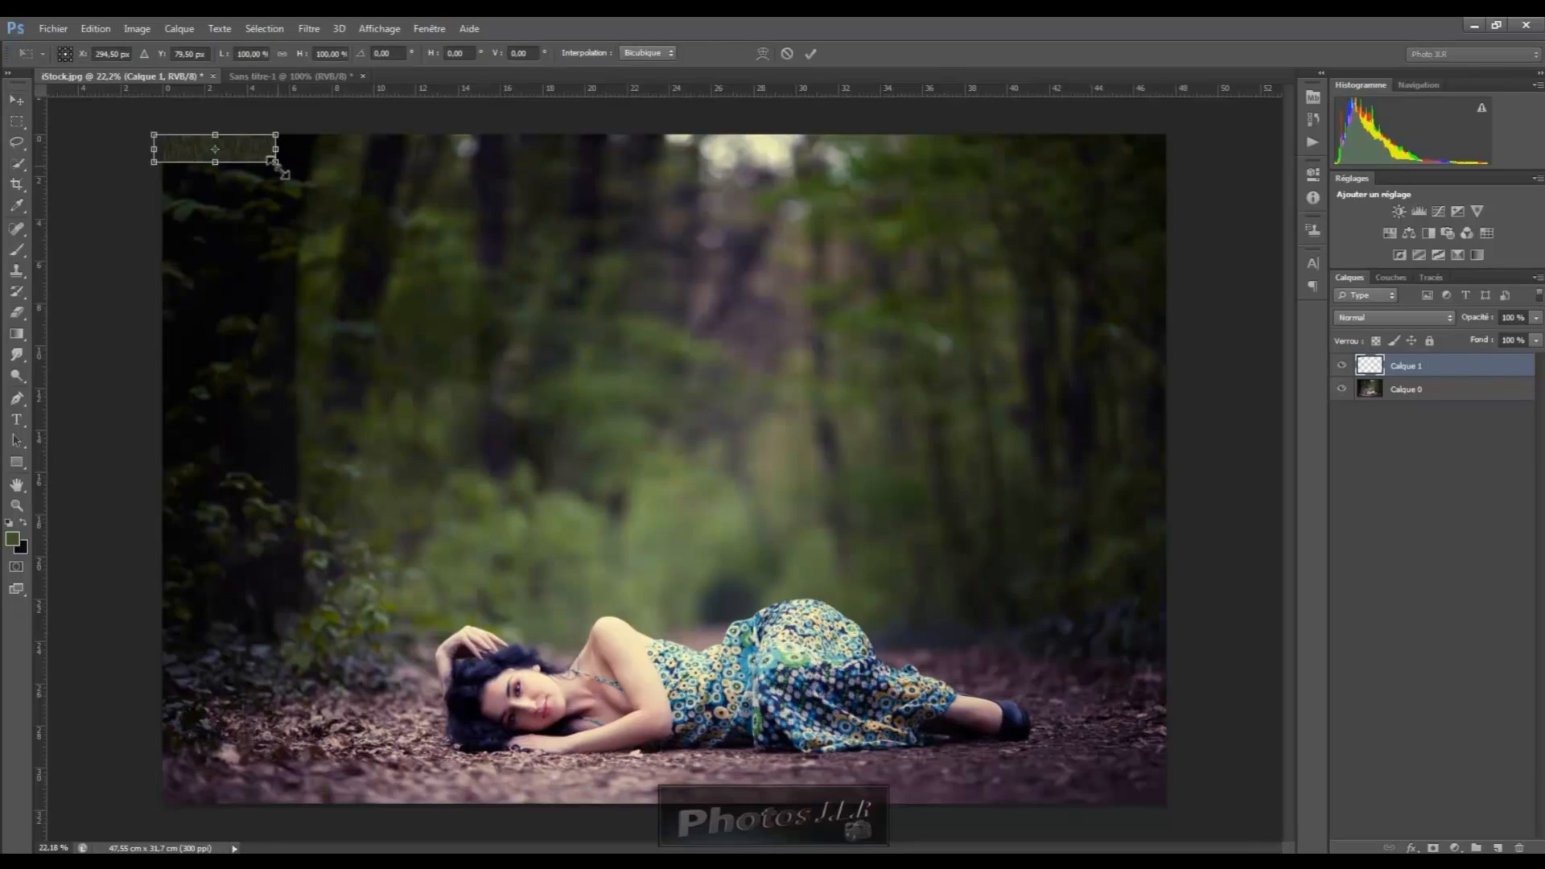
pyautogui.moveTo(275, 161); pyautogui.dragTo(1174, 771)
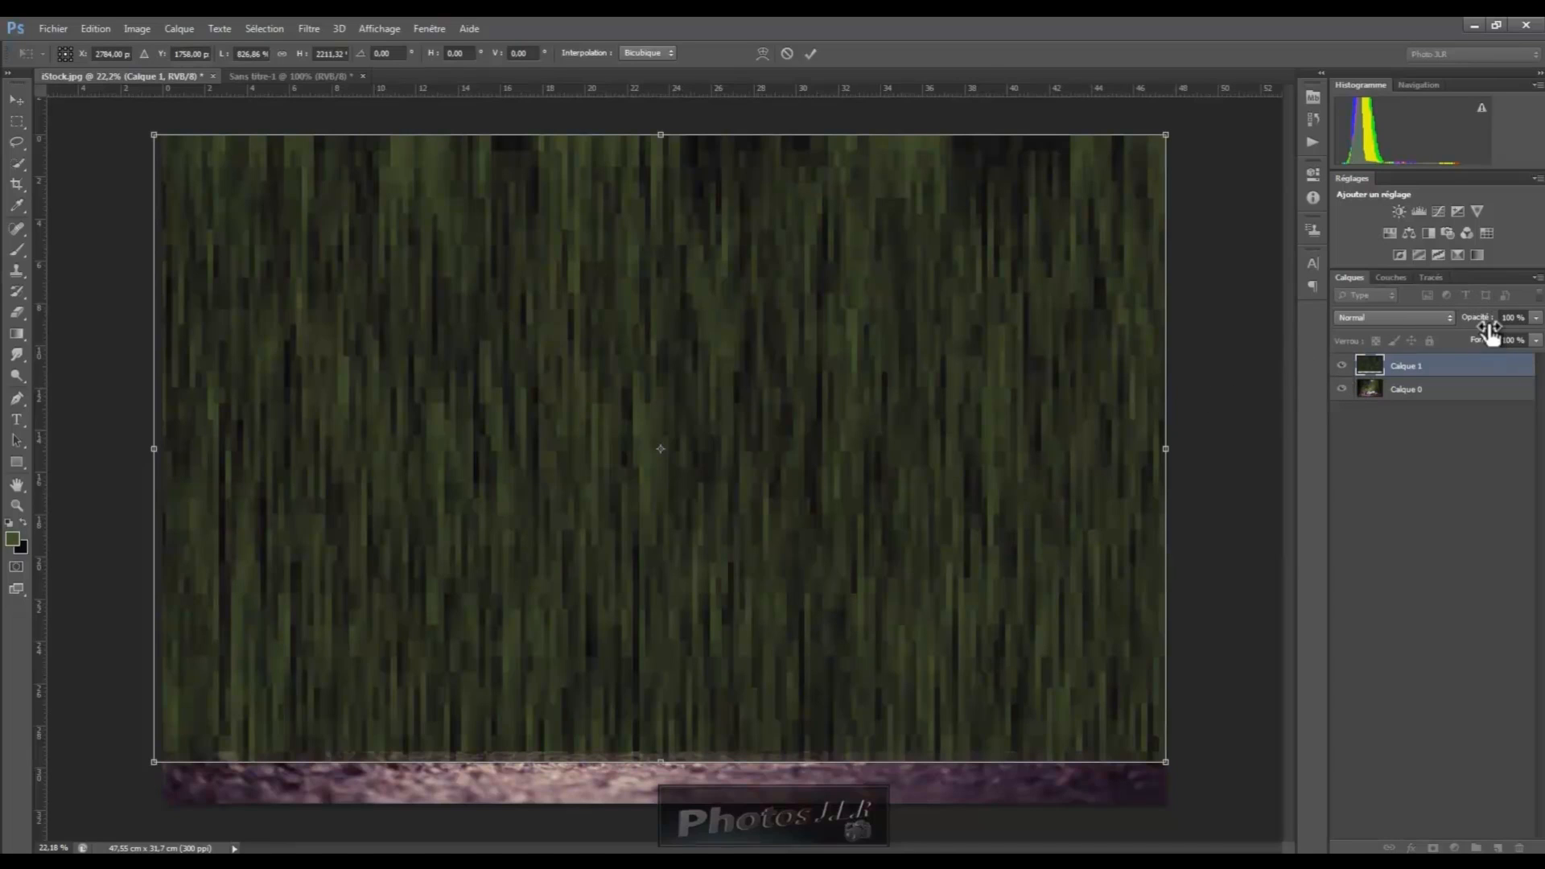
pyautogui.moveTo(1485, 325); pyautogui.dragTo(1480, 326)
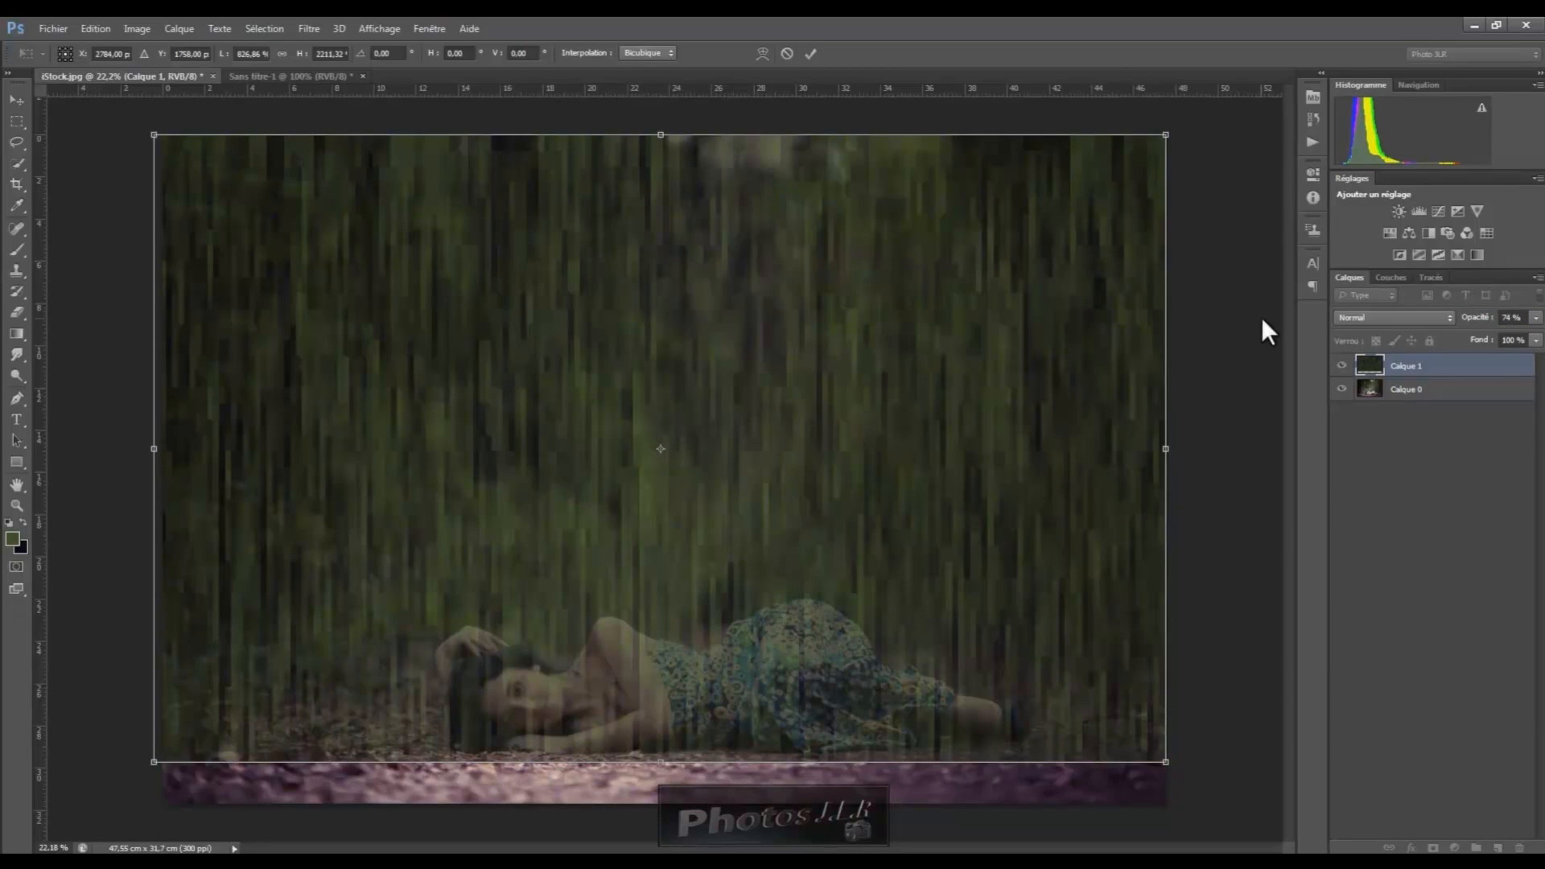
pyautogui.click(18, 311)
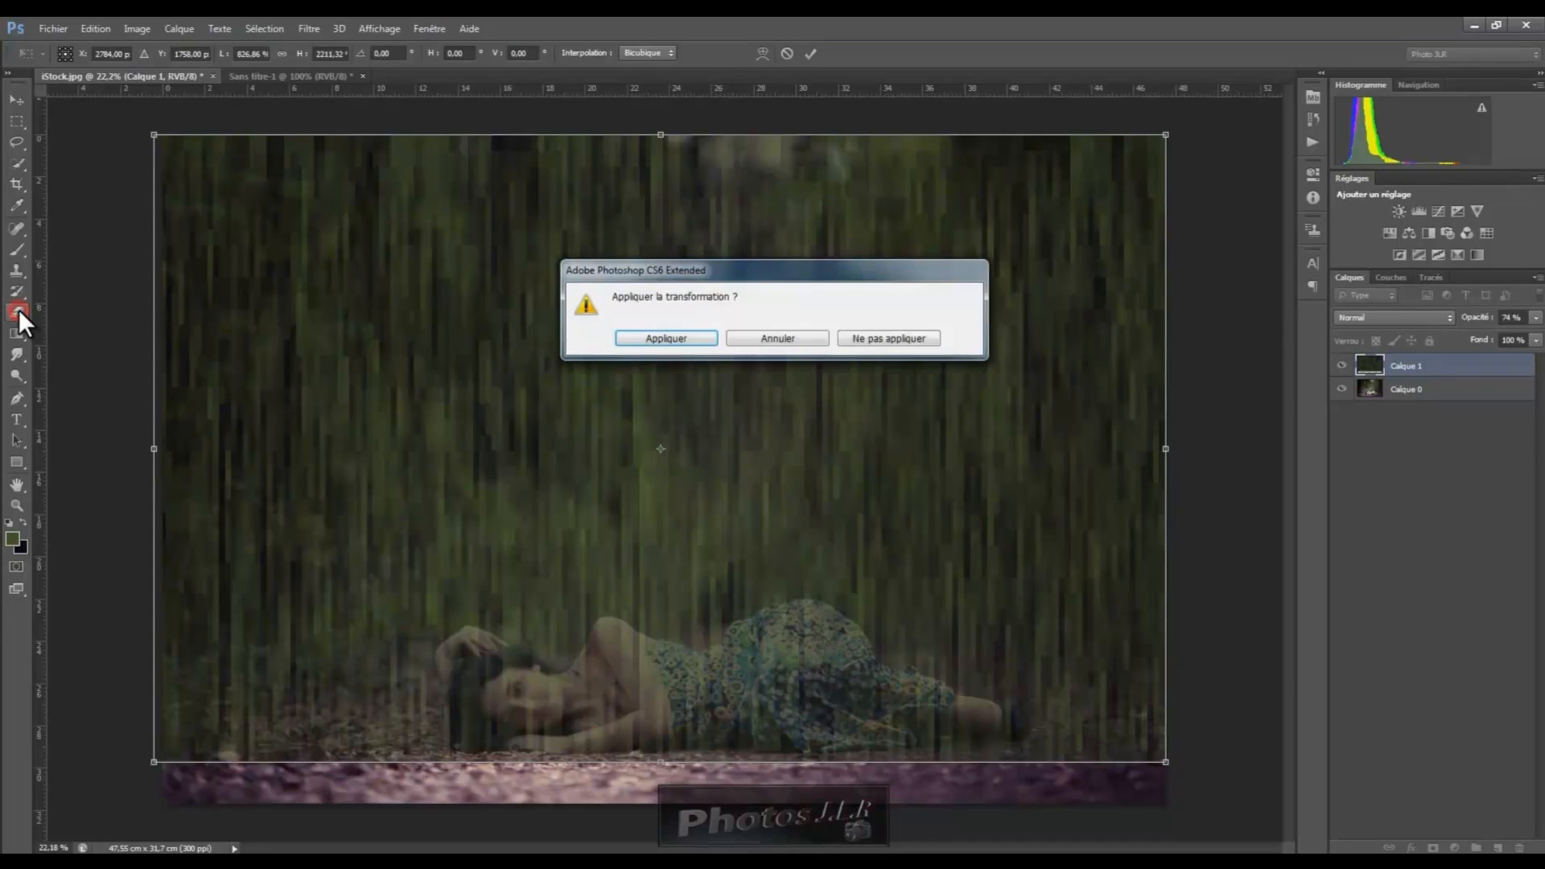
pyautogui.click(678, 338)
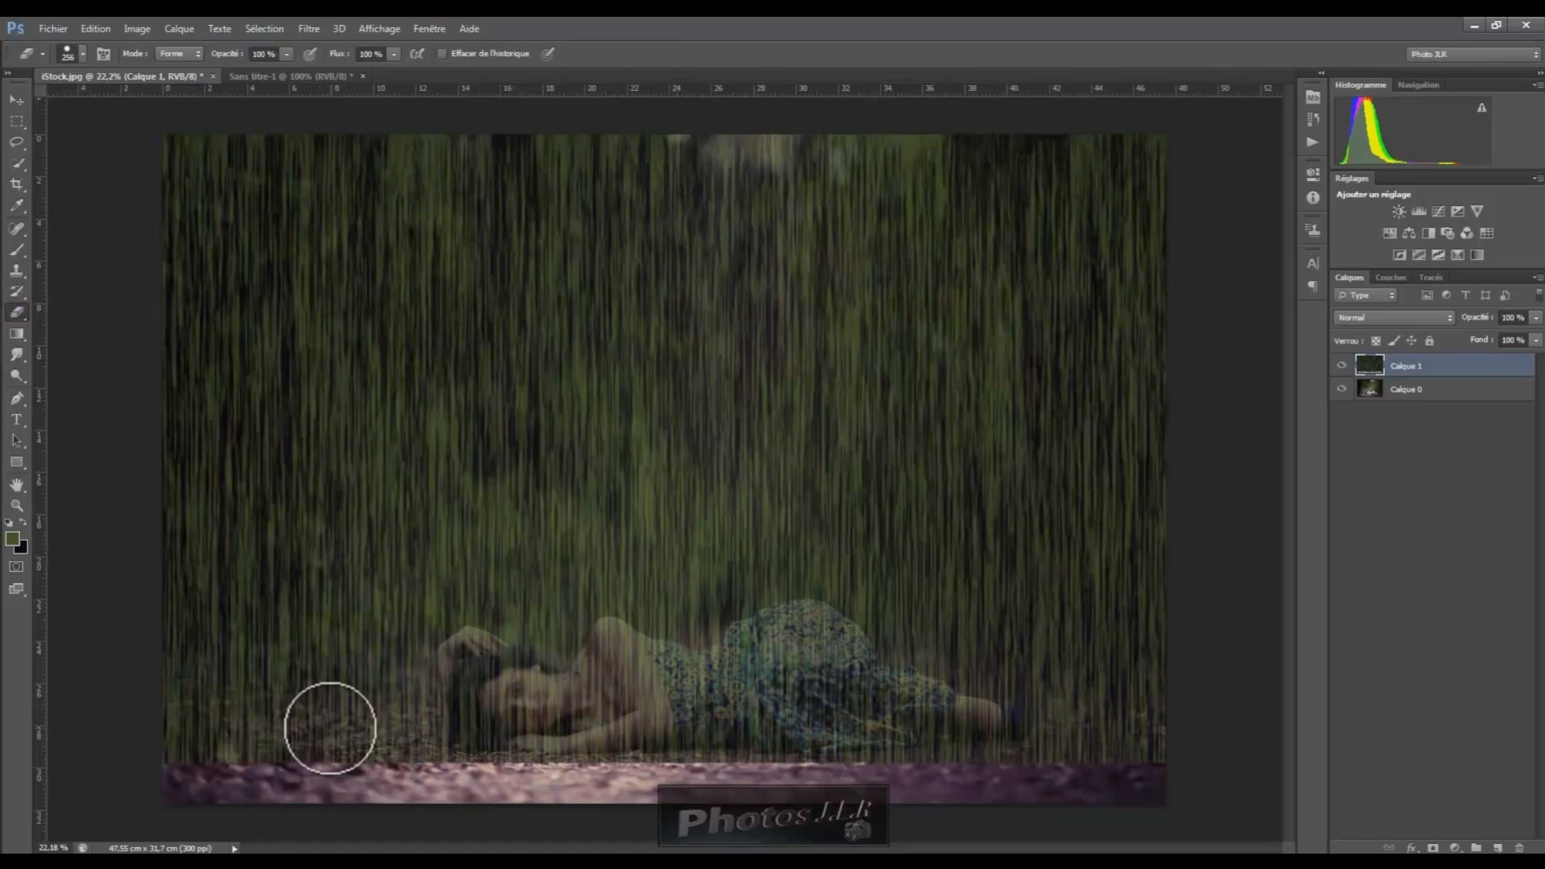
# Step: Erase the fibre layer over the leaf-covered ground and the woman with the Eraser
pyautogui.moveTo(236, 730)
pyautogui.mouseDown()
pyautogui.moveTo(262, 723)
pyautogui.moveTo(211, 733)
pyautogui.moveTo(207, 710)
pyautogui.moveTo(231, 672)
pyautogui.moveTo(265, 680)
pyautogui.moveTo(330, 736)
pyautogui.moveTo(369, 690)
pyautogui.moveTo(403, 704)
pyautogui.moveTo(406, 737)
pyautogui.mouseUp()
pyautogui.moveTo(465, 789); pyautogui.dragTo(738, 792)
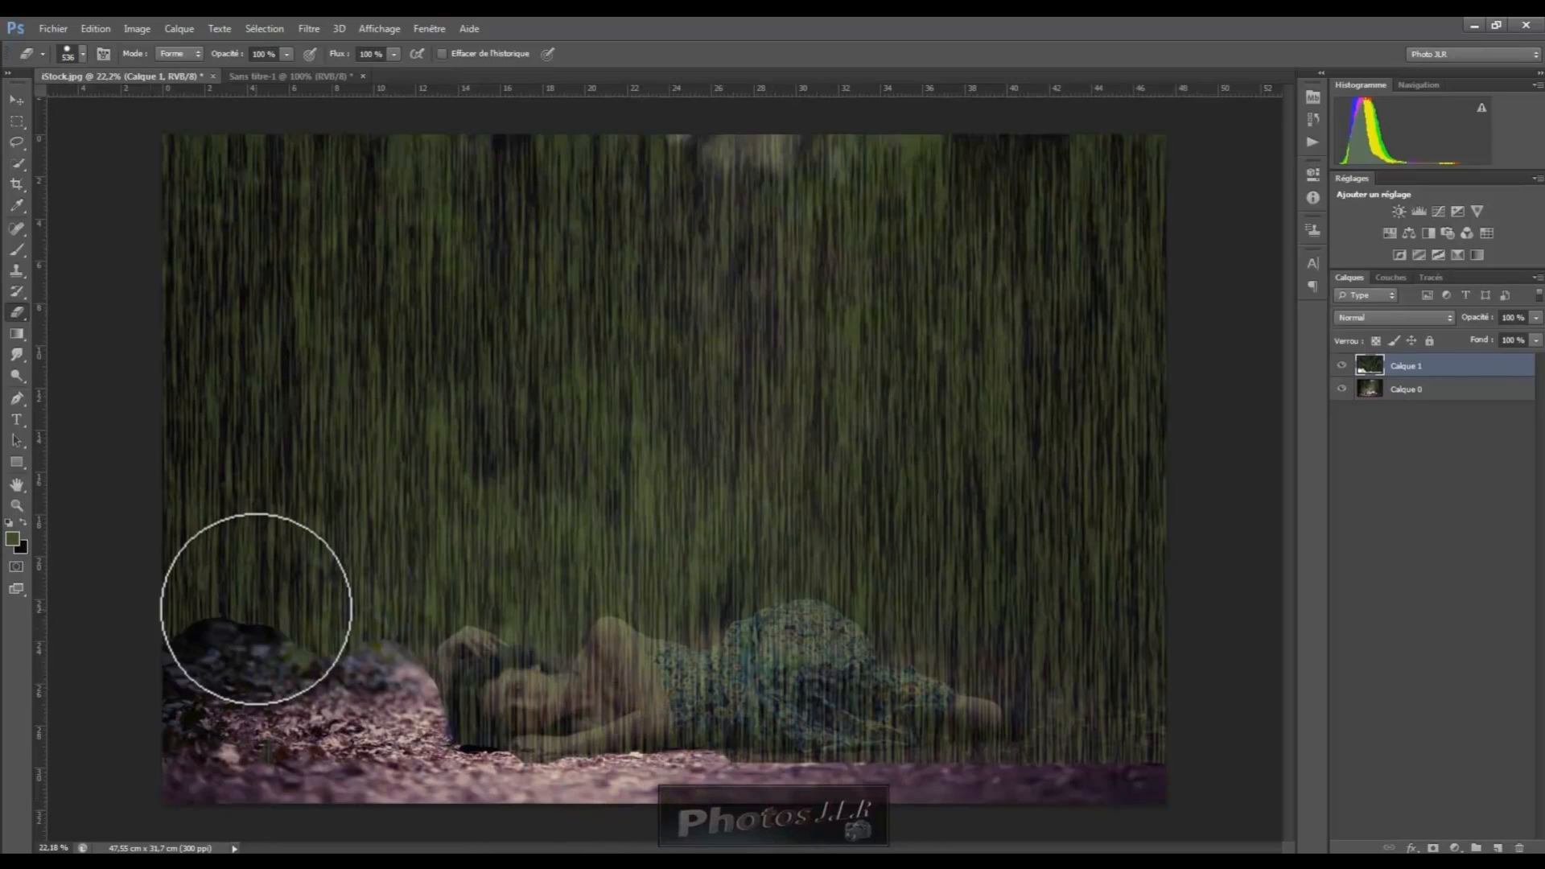
pyautogui.moveTo(255, 746)
pyautogui.mouseDown()
pyautogui.moveTo(384, 682)
pyautogui.moveTo(411, 708)
pyautogui.moveTo(465, 716)
pyautogui.moveTo(467, 700)
pyautogui.moveTo(469, 718)
pyautogui.moveTo(571, 732)
pyautogui.moveTo(604, 698)
pyautogui.moveTo(990, 757)
pyautogui.moveTo(1148, 736)
pyautogui.moveTo(1128, 718)
pyautogui.moveTo(1149, 711)
pyautogui.moveTo(1124, 695)
pyautogui.moveTo(1132, 715)
pyautogui.moveTo(1150, 700)
pyautogui.moveTo(981, 693)
pyautogui.moveTo(1009, 709)
pyautogui.moveTo(872, 687)
pyautogui.moveTo(801, 652)
pyautogui.moveTo(771, 662)
pyautogui.moveTo(773, 645)
pyautogui.moveTo(752, 681)
pyautogui.moveTo(776, 655)
pyautogui.moveTo(821, 690)
pyautogui.moveTo(813, 704)
pyautogui.moveTo(767, 720)
pyautogui.moveTo(606, 672)
pyautogui.moveTo(596, 692)
pyautogui.moveTo(587, 679)
pyautogui.moveTo(614, 685)
pyautogui.moveTo(617, 705)
pyautogui.moveTo(615, 422)
pyautogui.mouseUp()
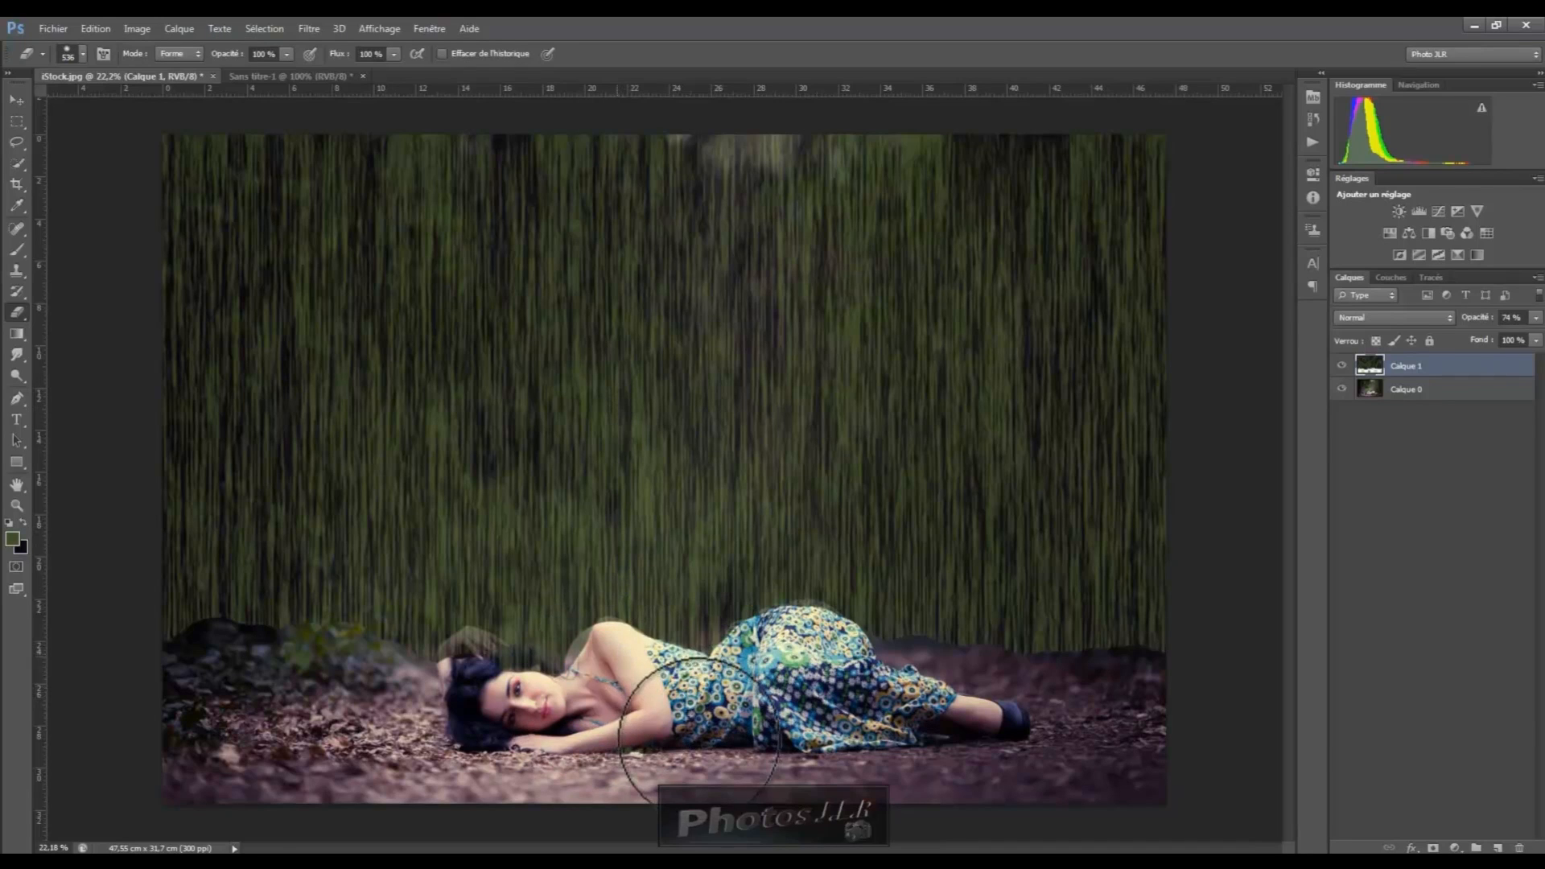
pyautogui.moveTo(590, 642)
pyautogui.mouseDown()
pyautogui.moveTo(607, 645)
pyautogui.moveTo(592, 689)
pyautogui.moveTo(542, 679)
pyautogui.moveTo(567, 700)
pyautogui.moveTo(459, 676)
pyautogui.moveTo(449, 648)
pyautogui.moveTo(437, 685)
pyautogui.mouseUp()
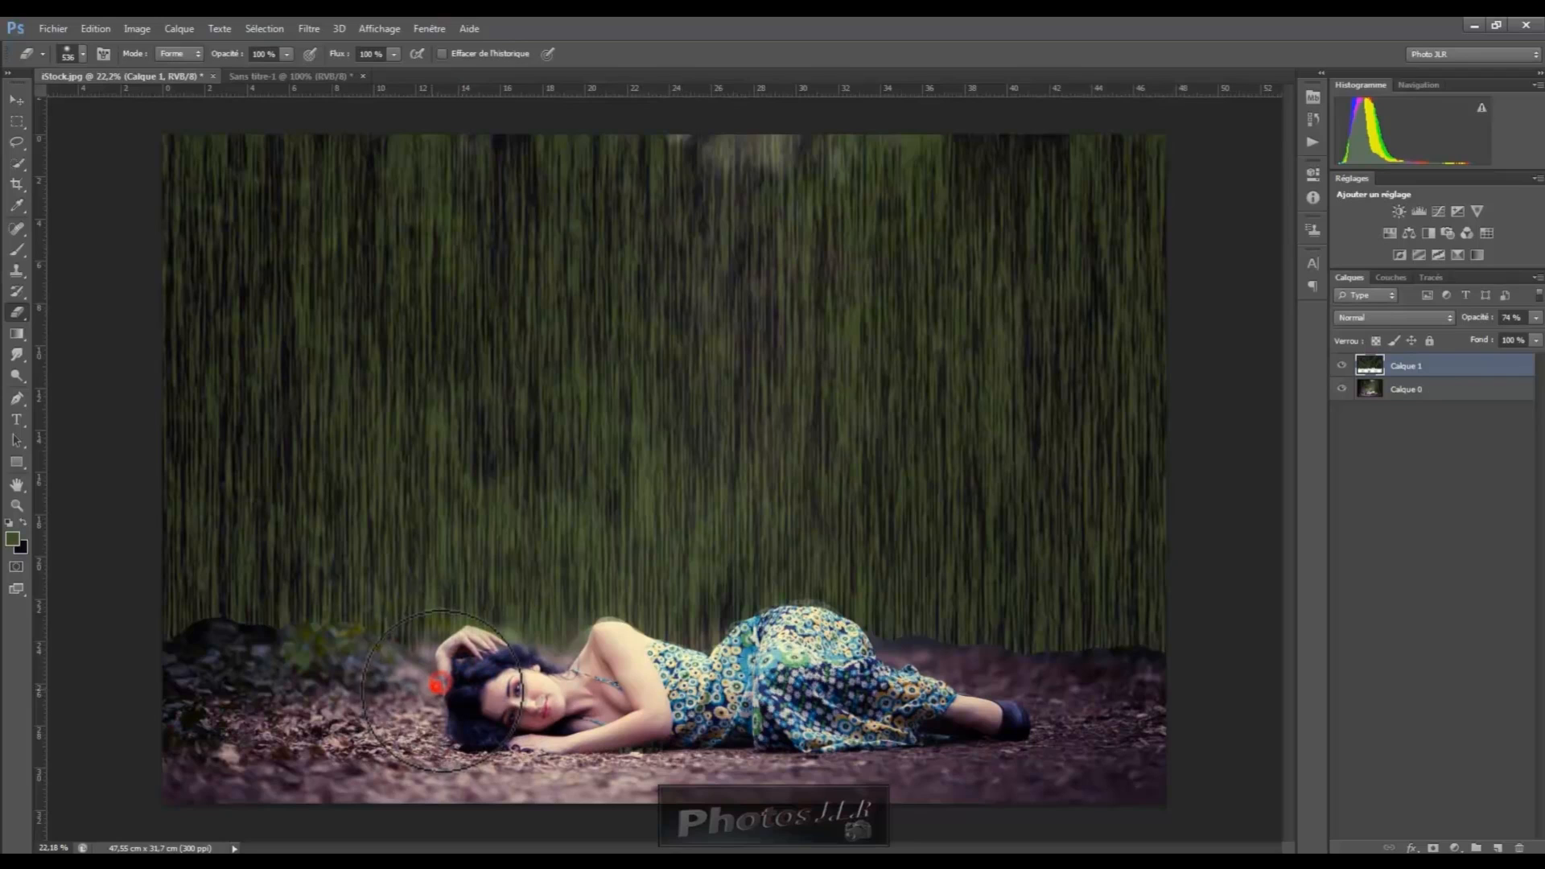
# Step: Finish erasing the fibre texture around the woman's head, dress and legs
pyautogui.click(479, 672)
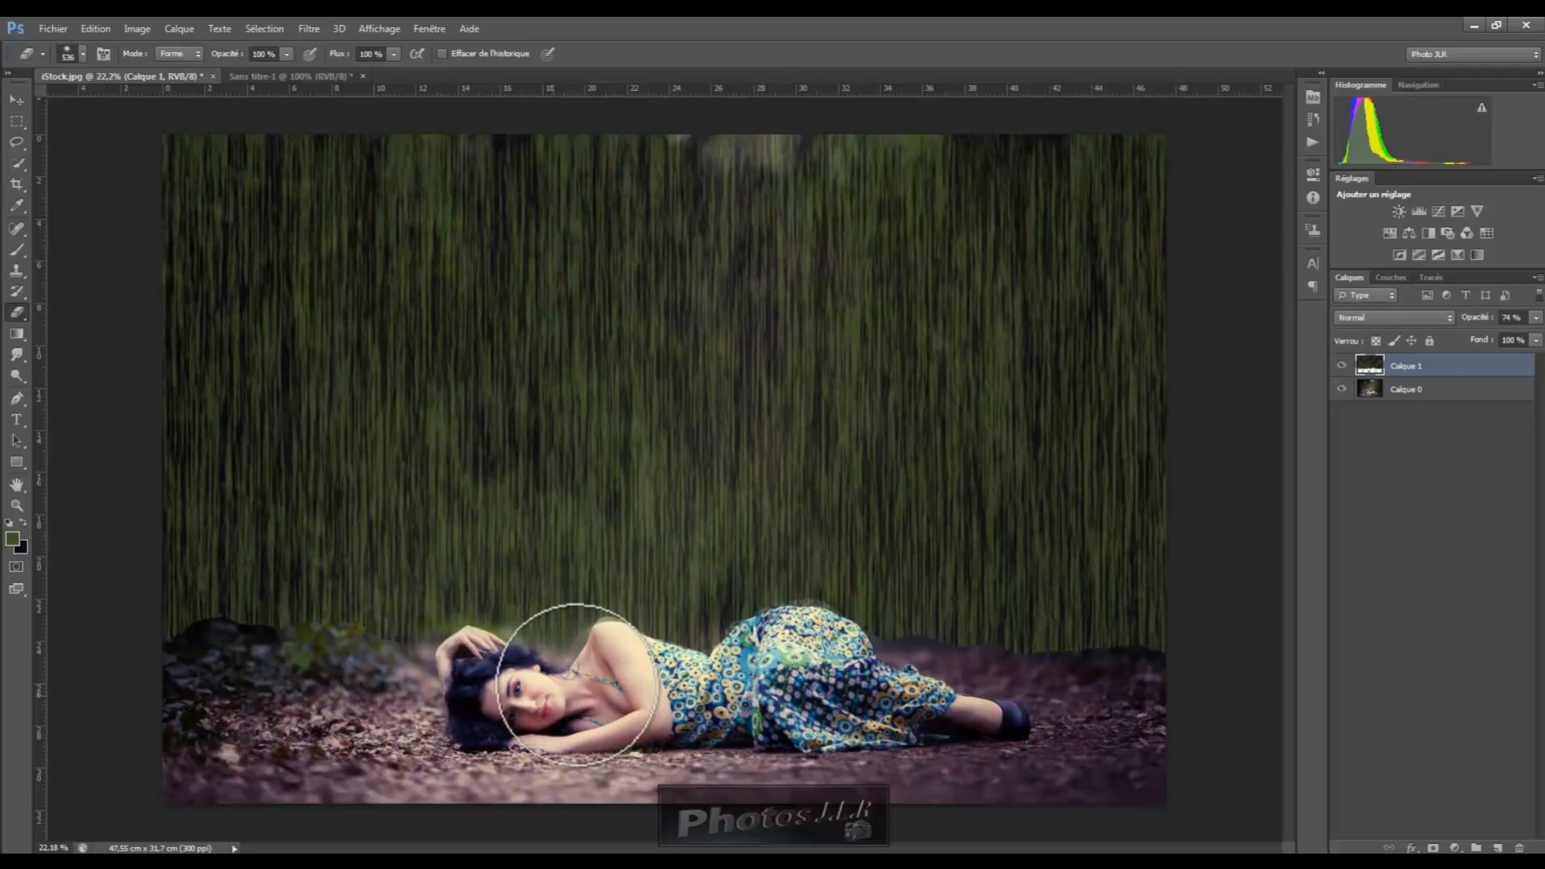
pyautogui.moveTo(631, 653)
pyautogui.mouseDown()
pyautogui.moveTo(698, 673)
pyautogui.moveTo(826, 638)
pyautogui.moveTo(864, 656)
pyautogui.moveTo(1167, 679)
pyautogui.moveTo(954, 665)
pyautogui.moveTo(812, 619)
pyautogui.moveTo(699, 663)
pyautogui.moveTo(623, 648)
pyautogui.moveTo(531, 668)
pyautogui.moveTo(252, 648)
pyautogui.moveTo(171, 663)
pyautogui.moveTo(201, 635)
pyautogui.moveTo(313, 655)
pyautogui.moveTo(369, 620)
pyautogui.moveTo(379, 635)
pyautogui.moveTo(283, 663)
pyautogui.moveTo(172, 649)
pyautogui.moveTo(362, 631)
pyautogui.moveTo(452, 660)
pyautogui.moveTo(466, 637)
pyautogui.moveTo(499, 638)
pyautogui.moveTo(441, 664)
pyautogui.moveTo(643, 676)
pyautogui.moveTo(631, 609)
pyautogui.moveTo(483, 638)
pyautogui.moveTo(753, 653)
pyautogui.moveTo(773, 636)
pyautogui.moveTo(746, 645)
pyautogui.moveTo(728, 593)
pyautogui.moveTo(800, 638)
pyautogui.moveTo(1122, 655)
pyautogui.moveTo(1132, 775)
pyautogui.mouseUp()
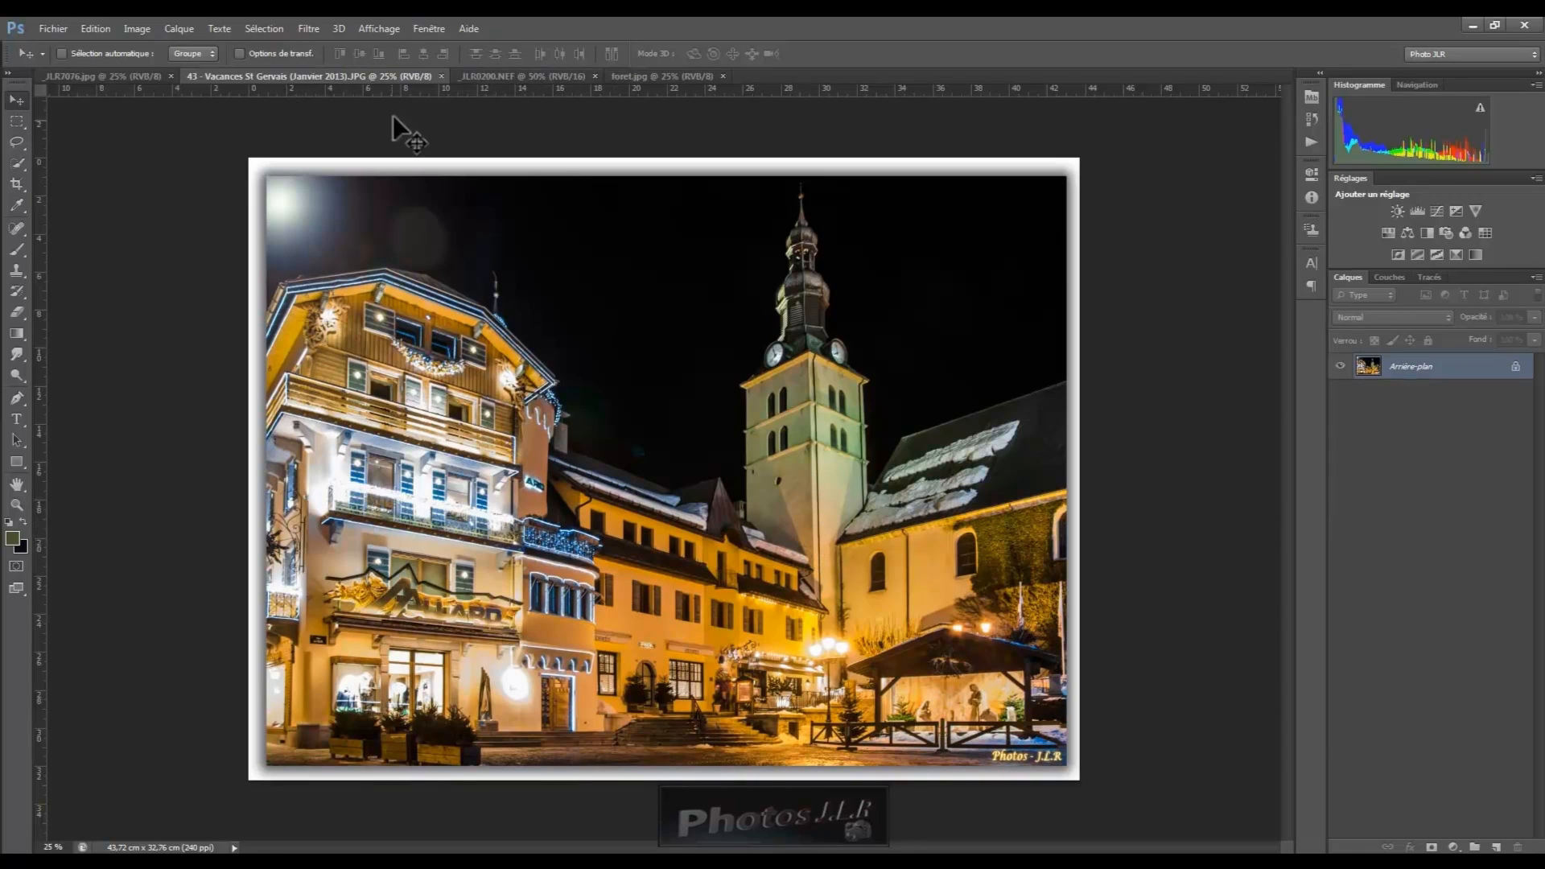
# Step: Close both night village photos, view foret.jpg, and return to the bee photo _JLR0200.NEF
pyautogui.click(441, 75)
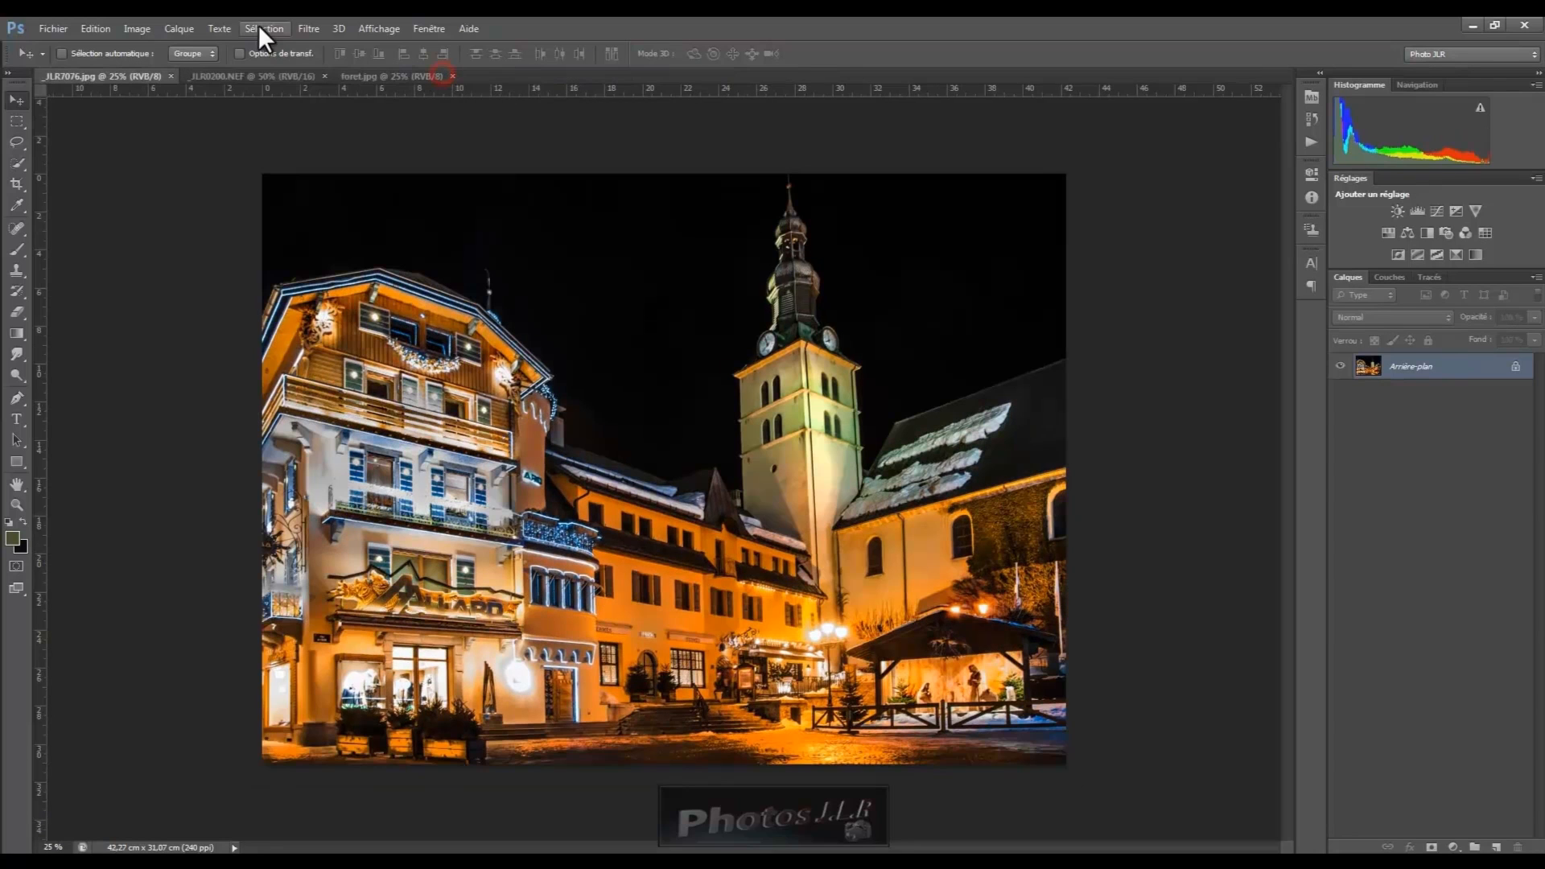
pyautogui.click(172, 75)
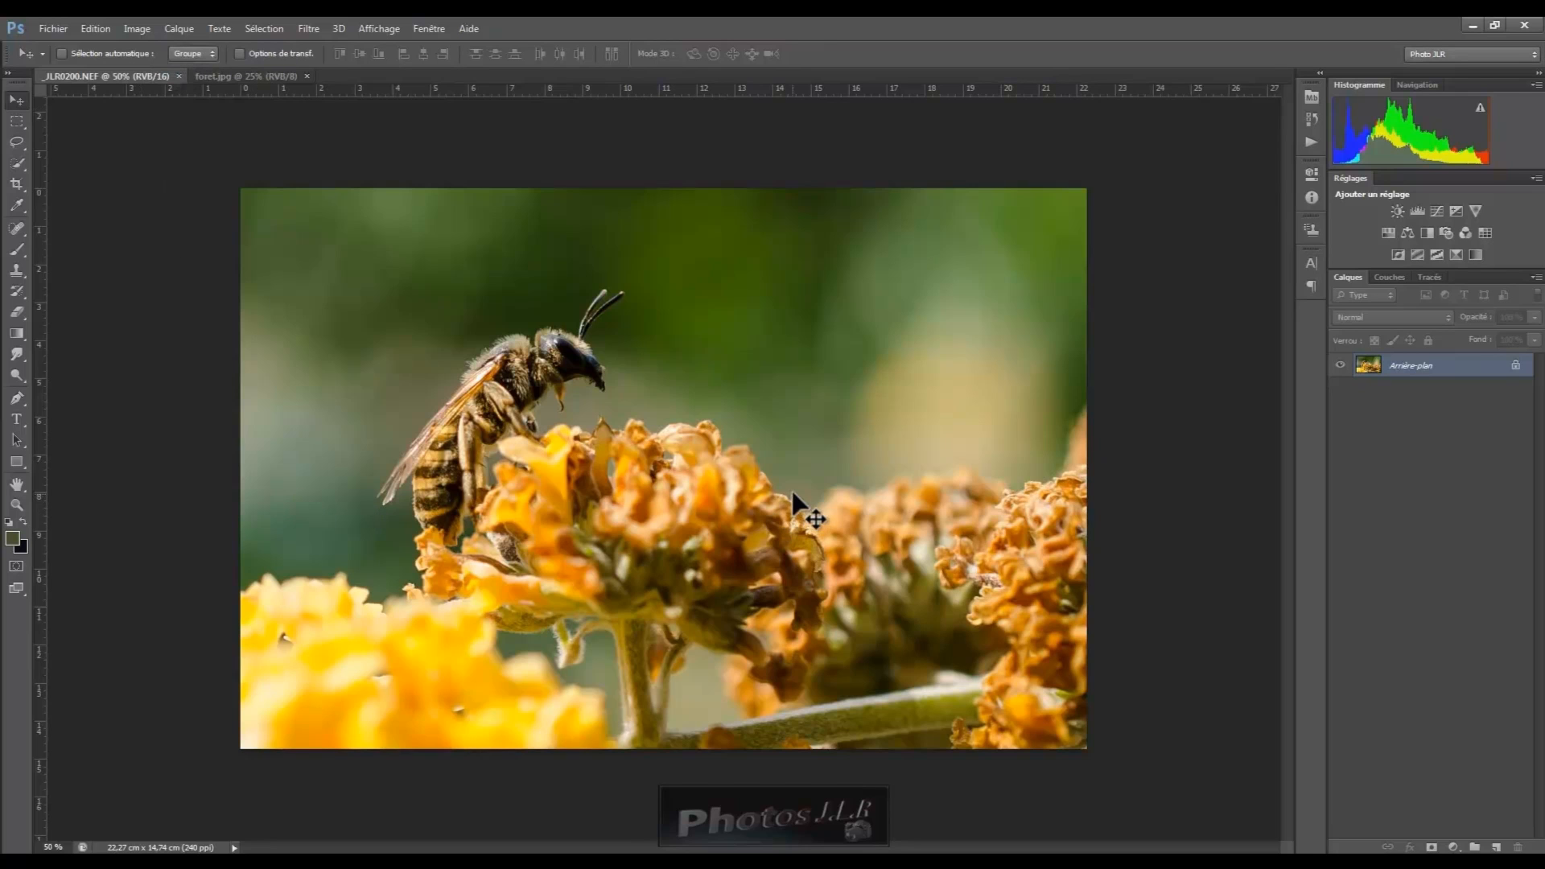
pyautogui.click(268, 74)
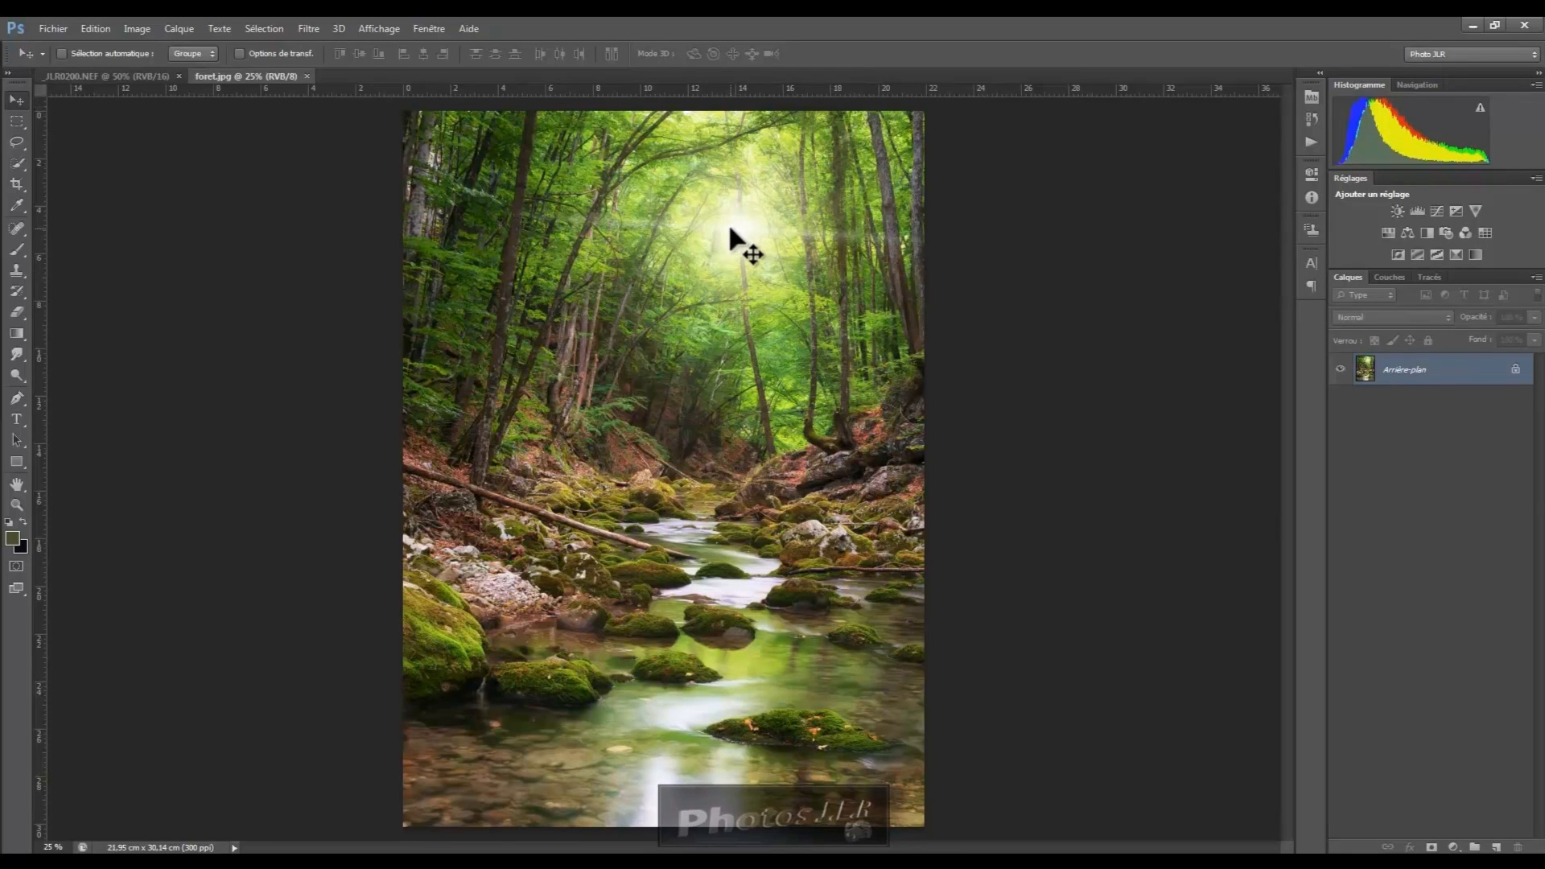
pyautogui.click(129, 76)
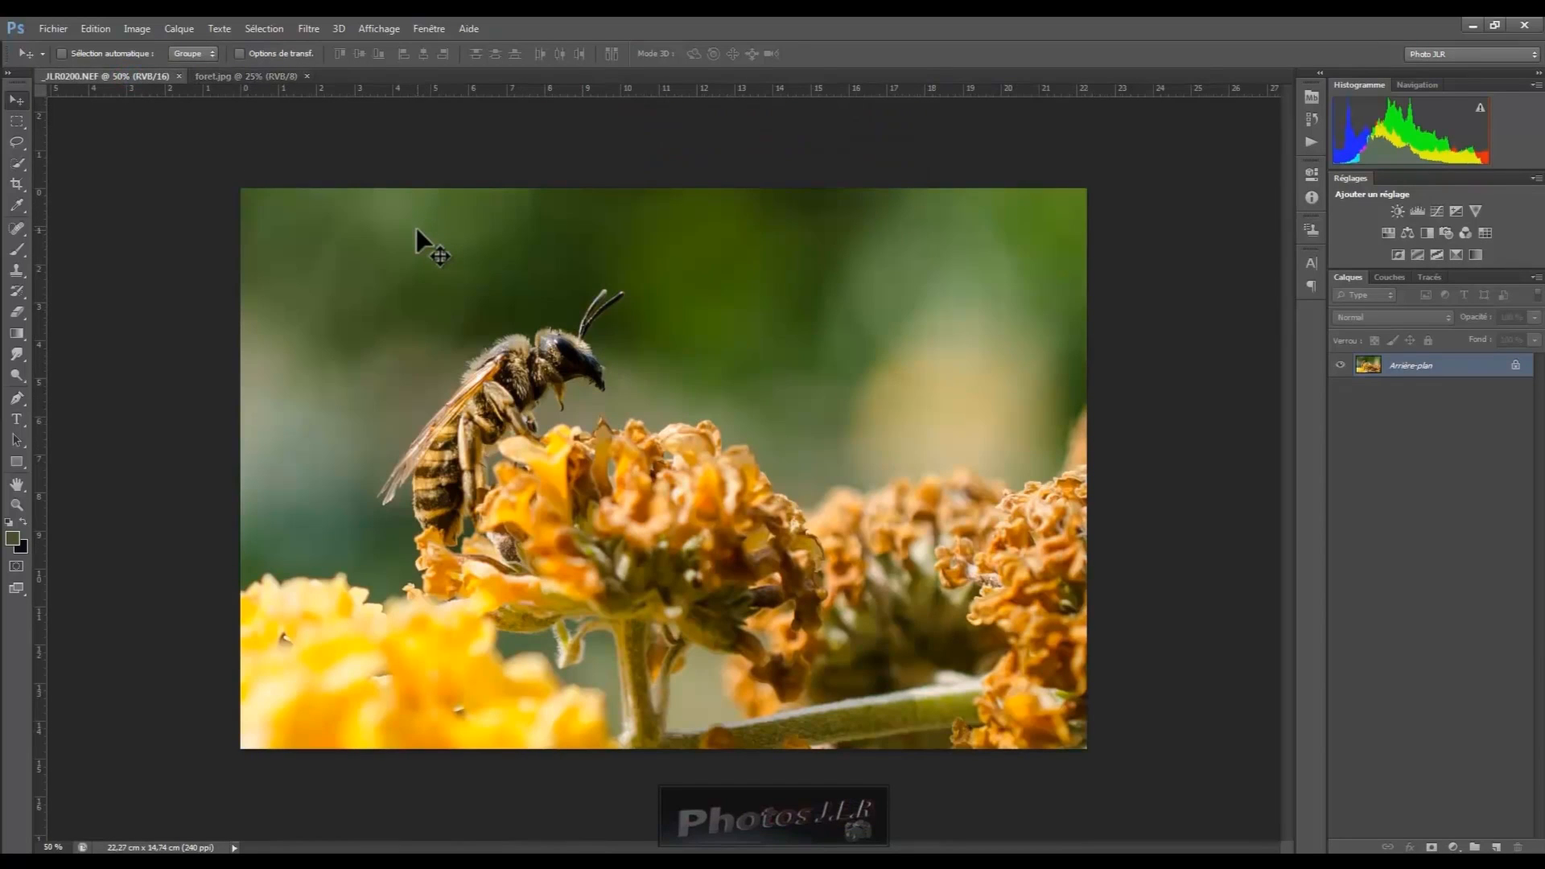
# Step: Start the Halo filter on the bee photo, place the flare in the image's upper-right corner and set Luminosité to 139%
pyautogui.click(312, 25)
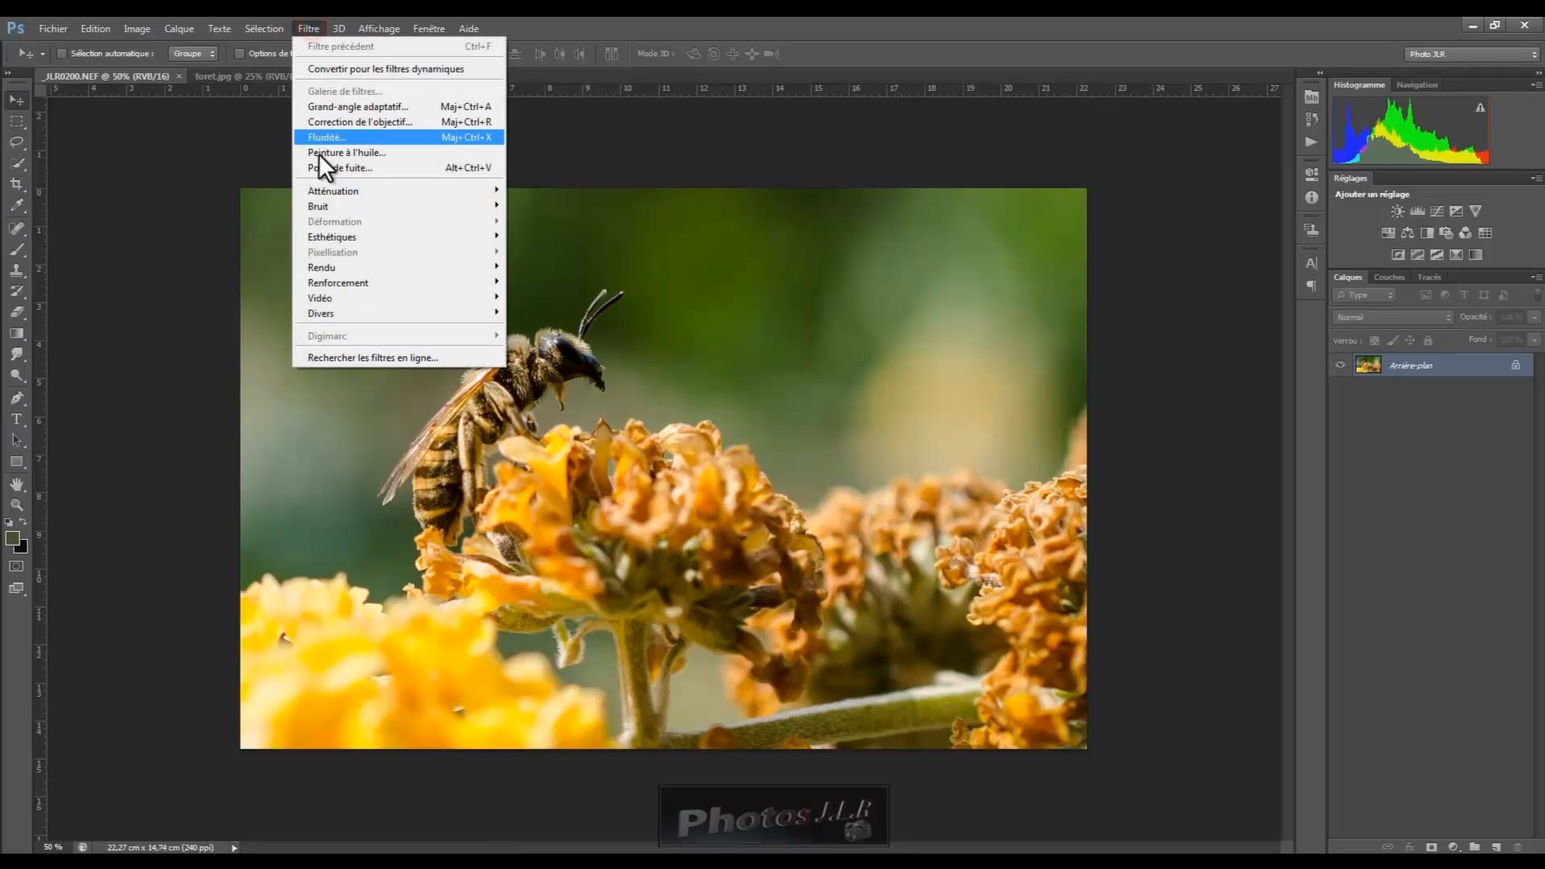
pyautogui.moveTo(335, 265)
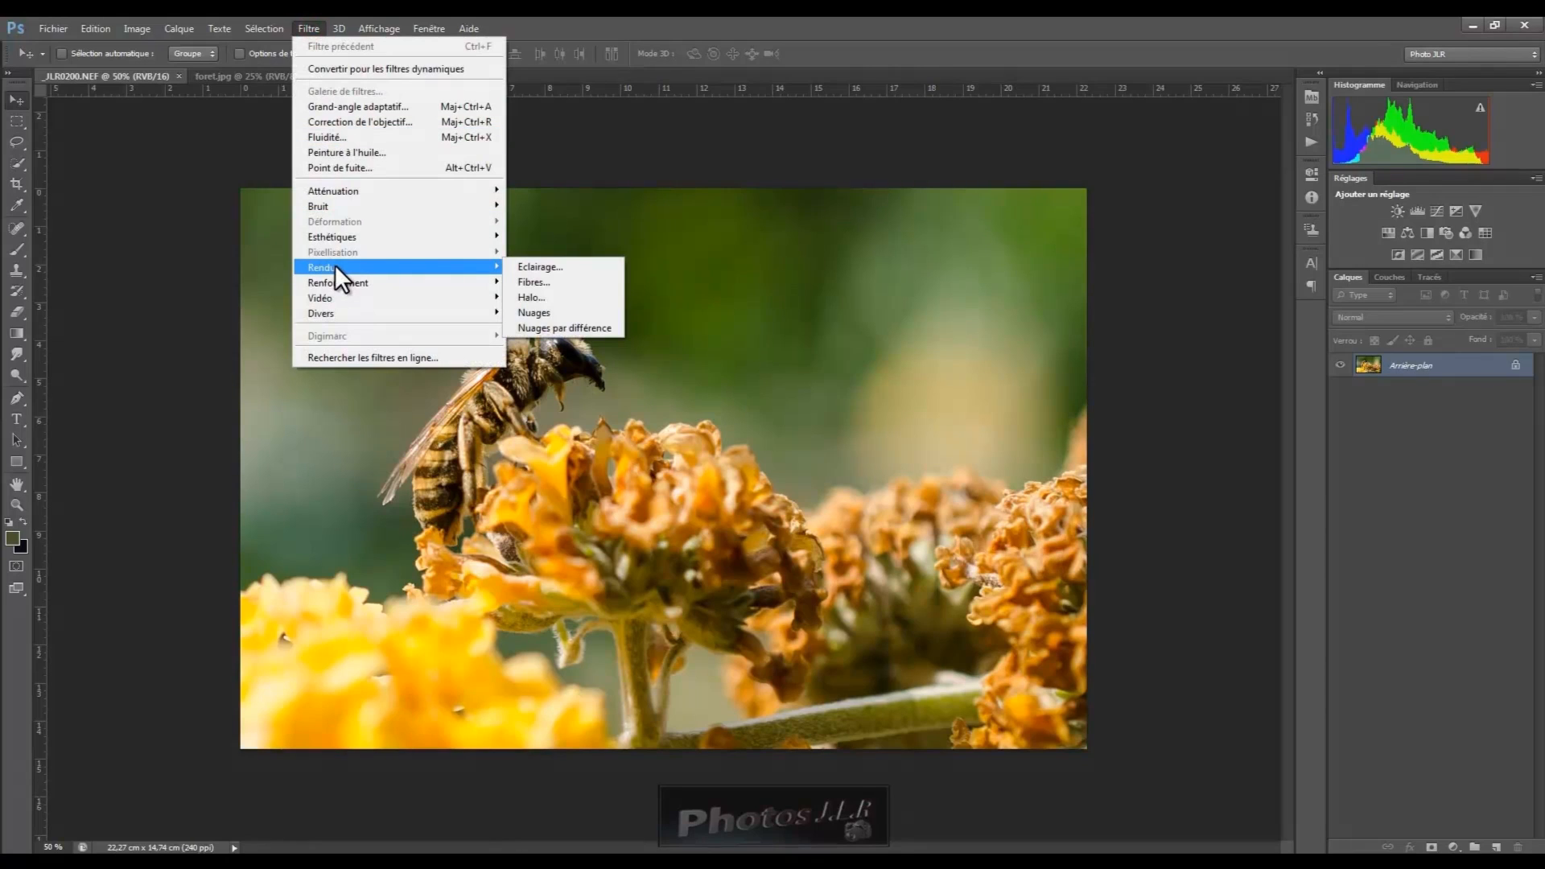
pyautogui.click(537, 297)
pyautogui.moveTo(800, 194); pyautogui.dragTo(1273, 227)
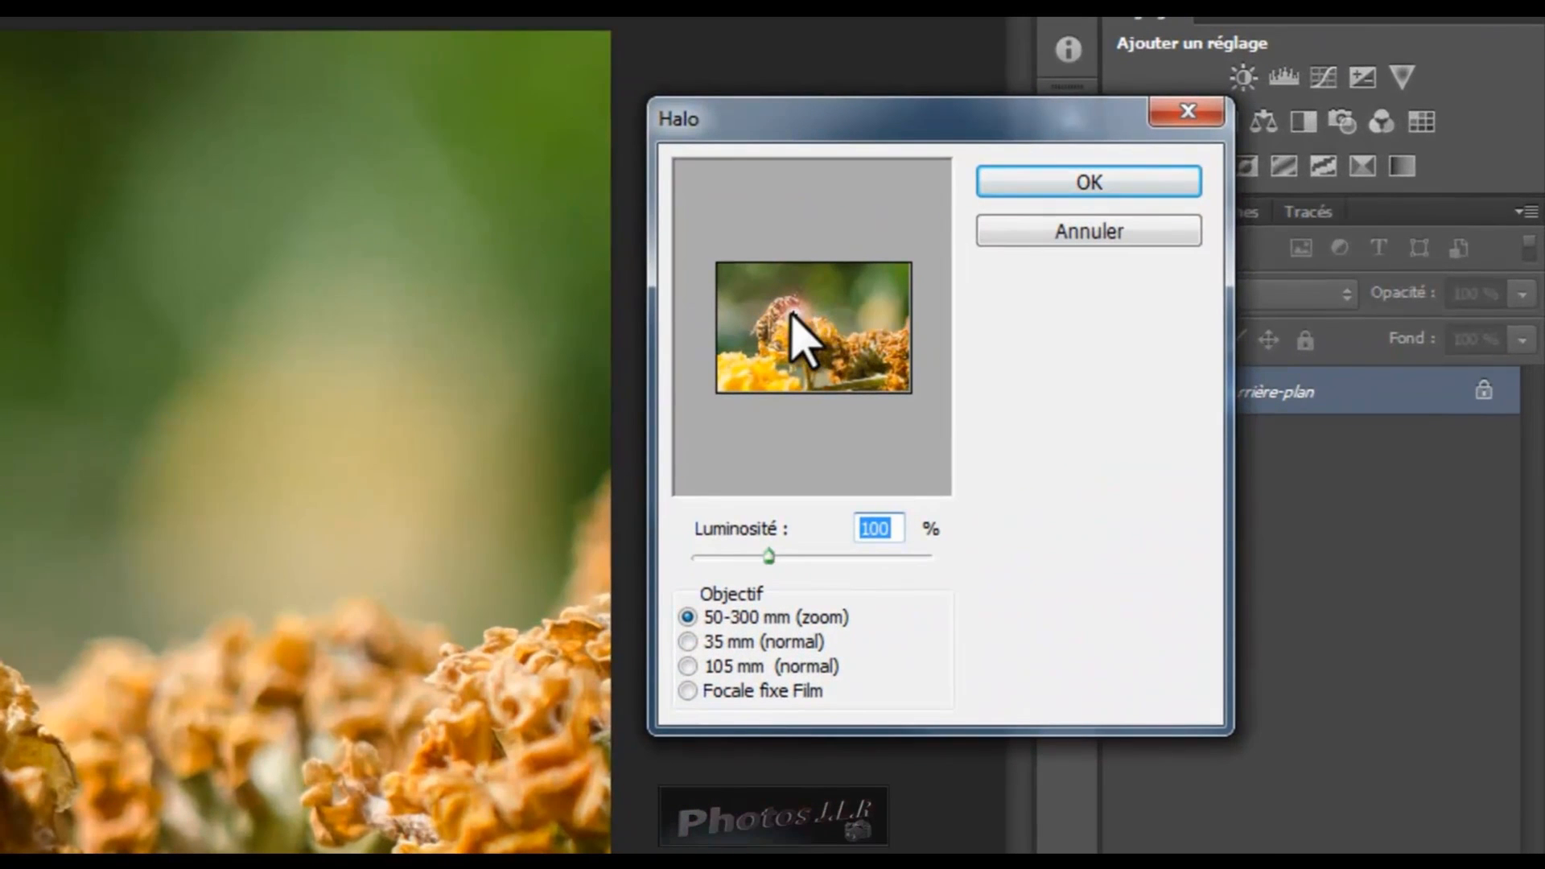
pyautogui.moveTo(791, 313); pyautogui.dragTo(896, 273)
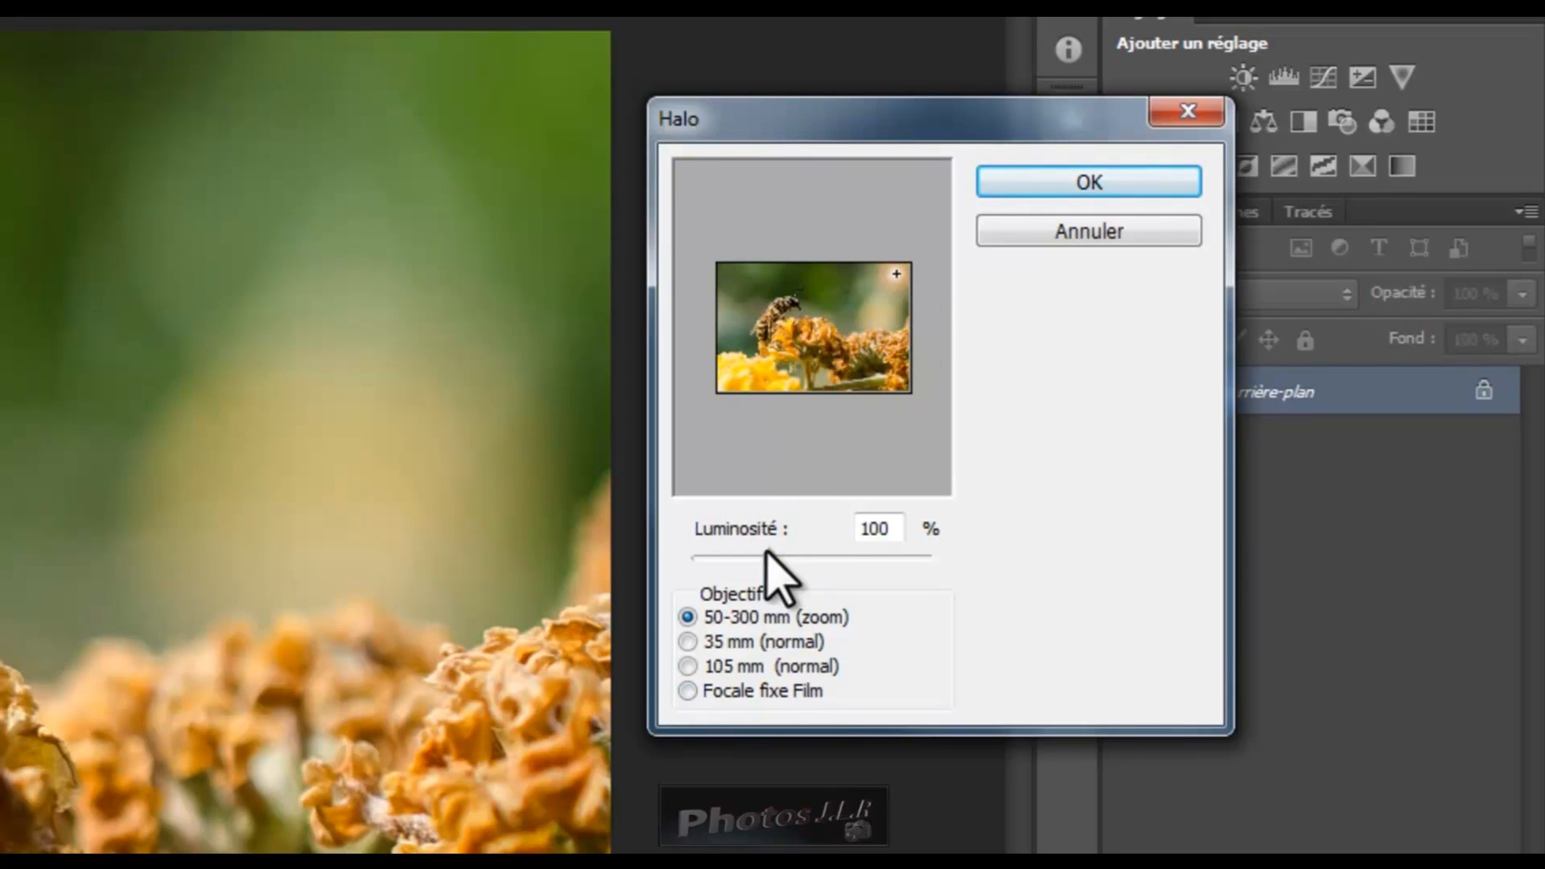
pyautogui.moveTo(767, 557); pyautogui.dragTo(800, 556)
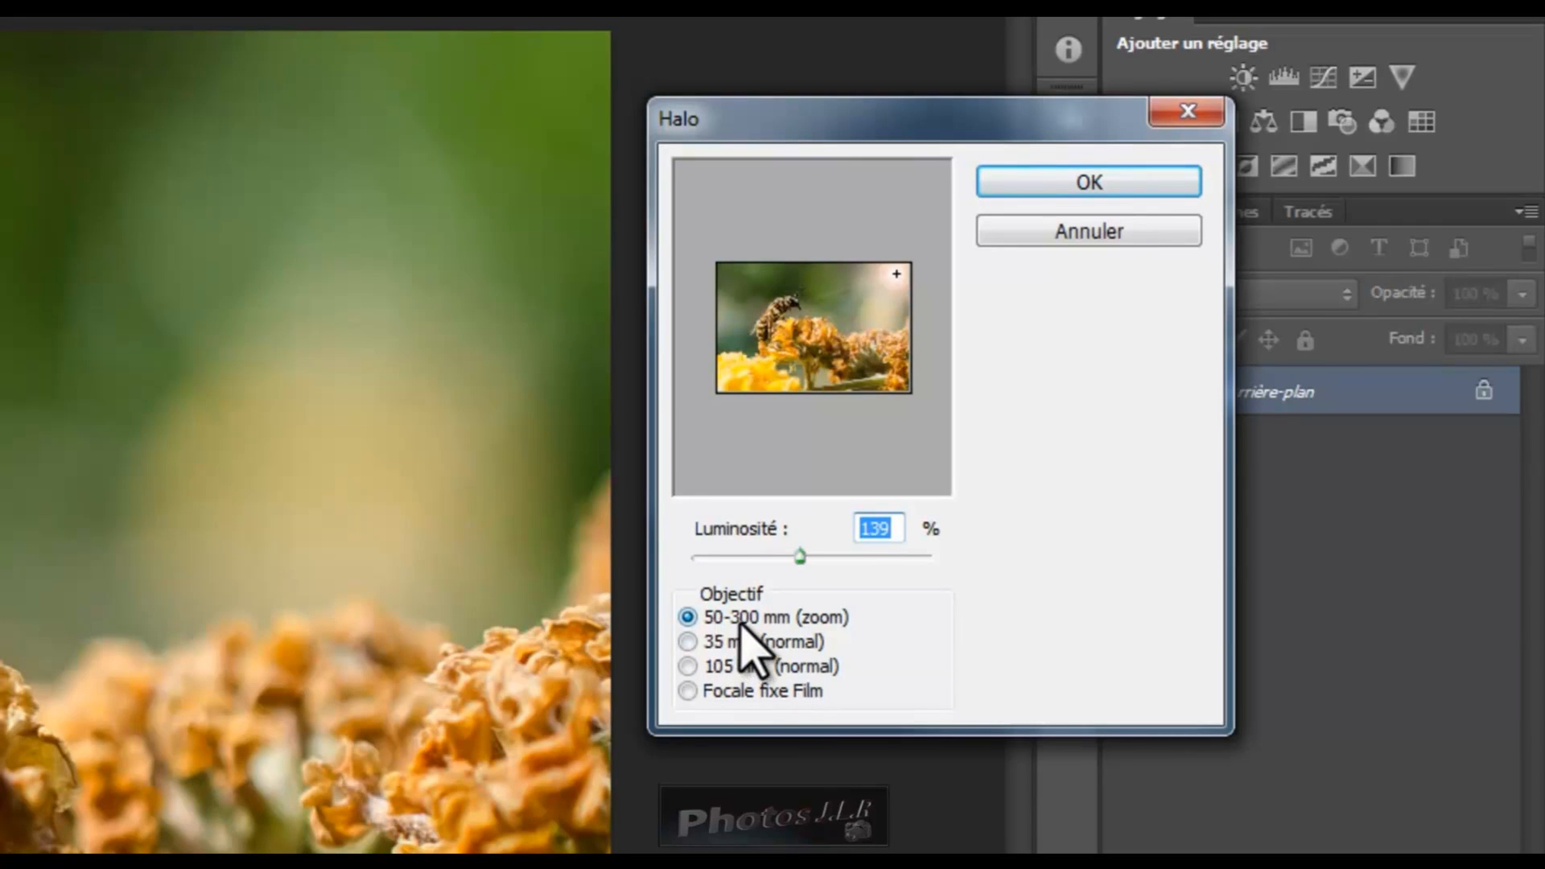
# Step: Compare the other Halo lens types, try the filter with 35 mm (normal), and undo it
pyautogui.click(693, 644)
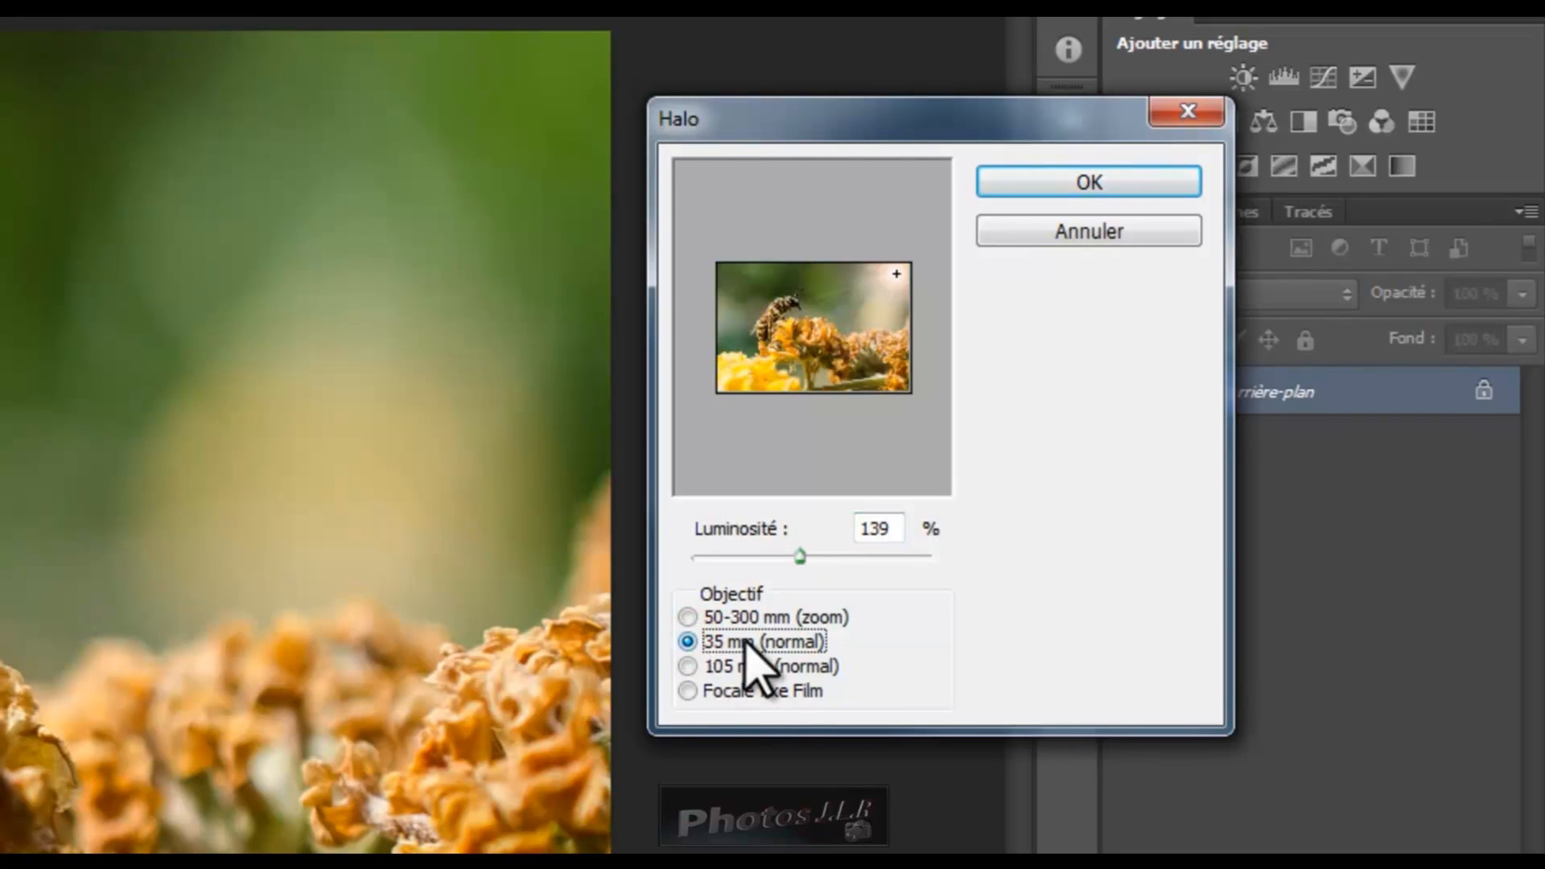
pyautogui.click(688, 668)
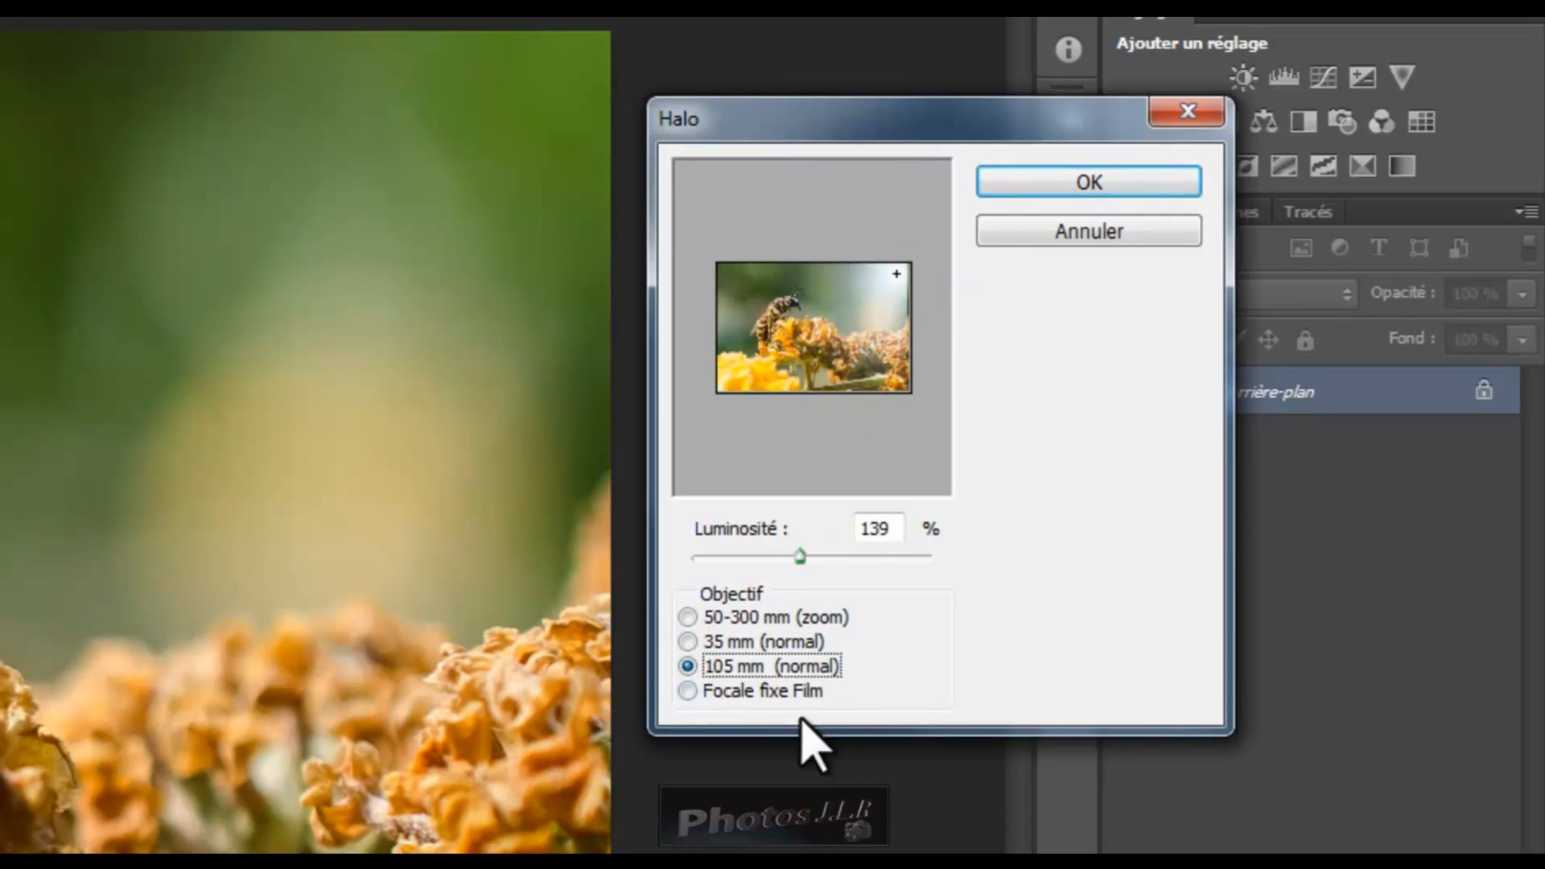
pyautogui.click(689, 691)
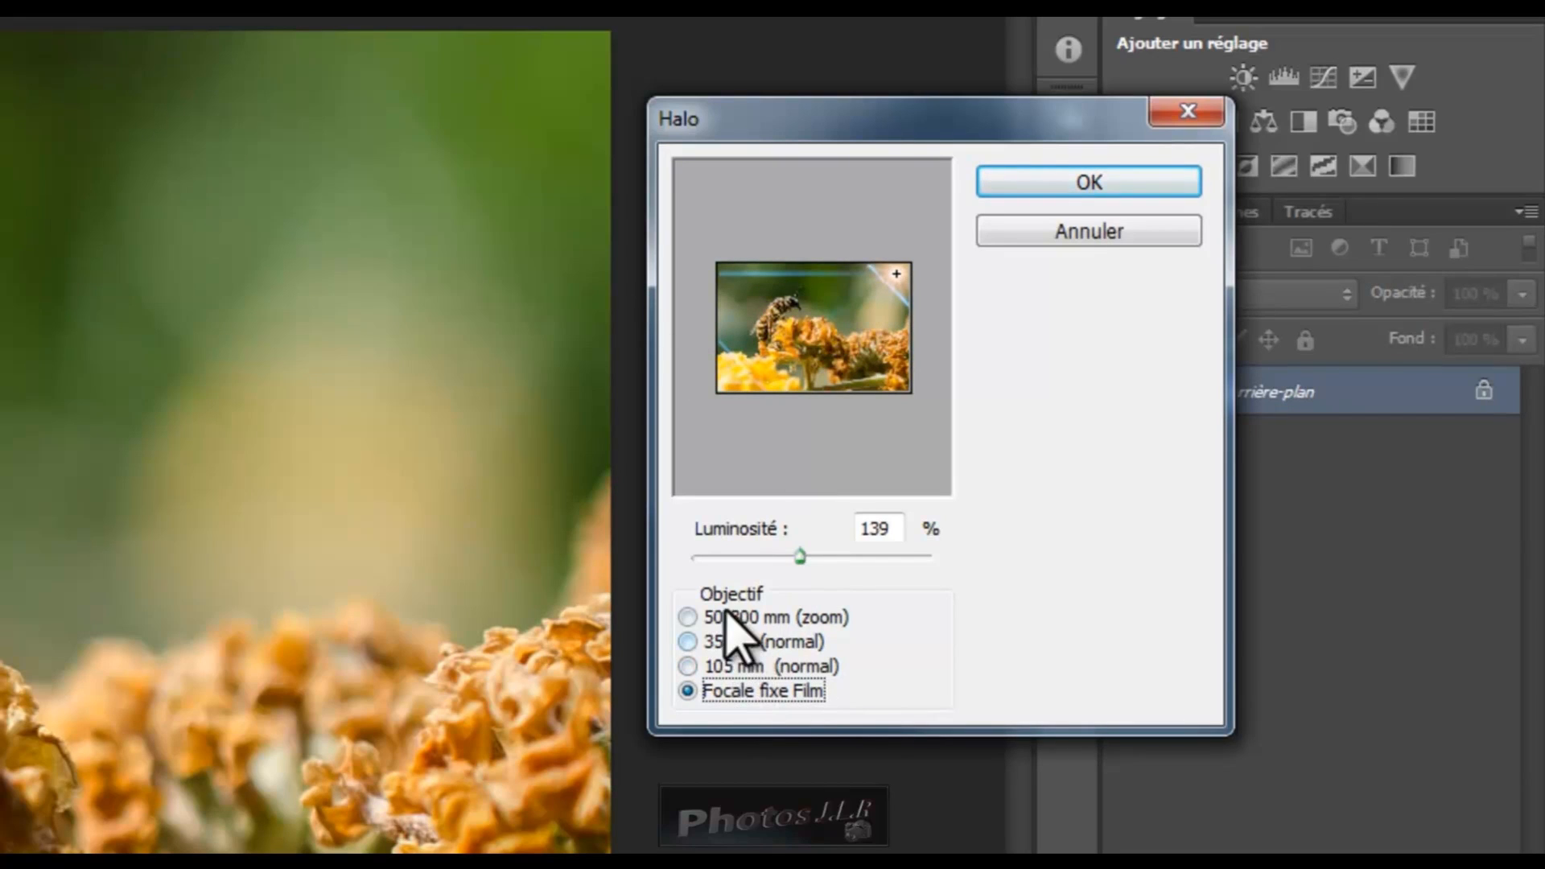
pyautogui.click(688, 641)
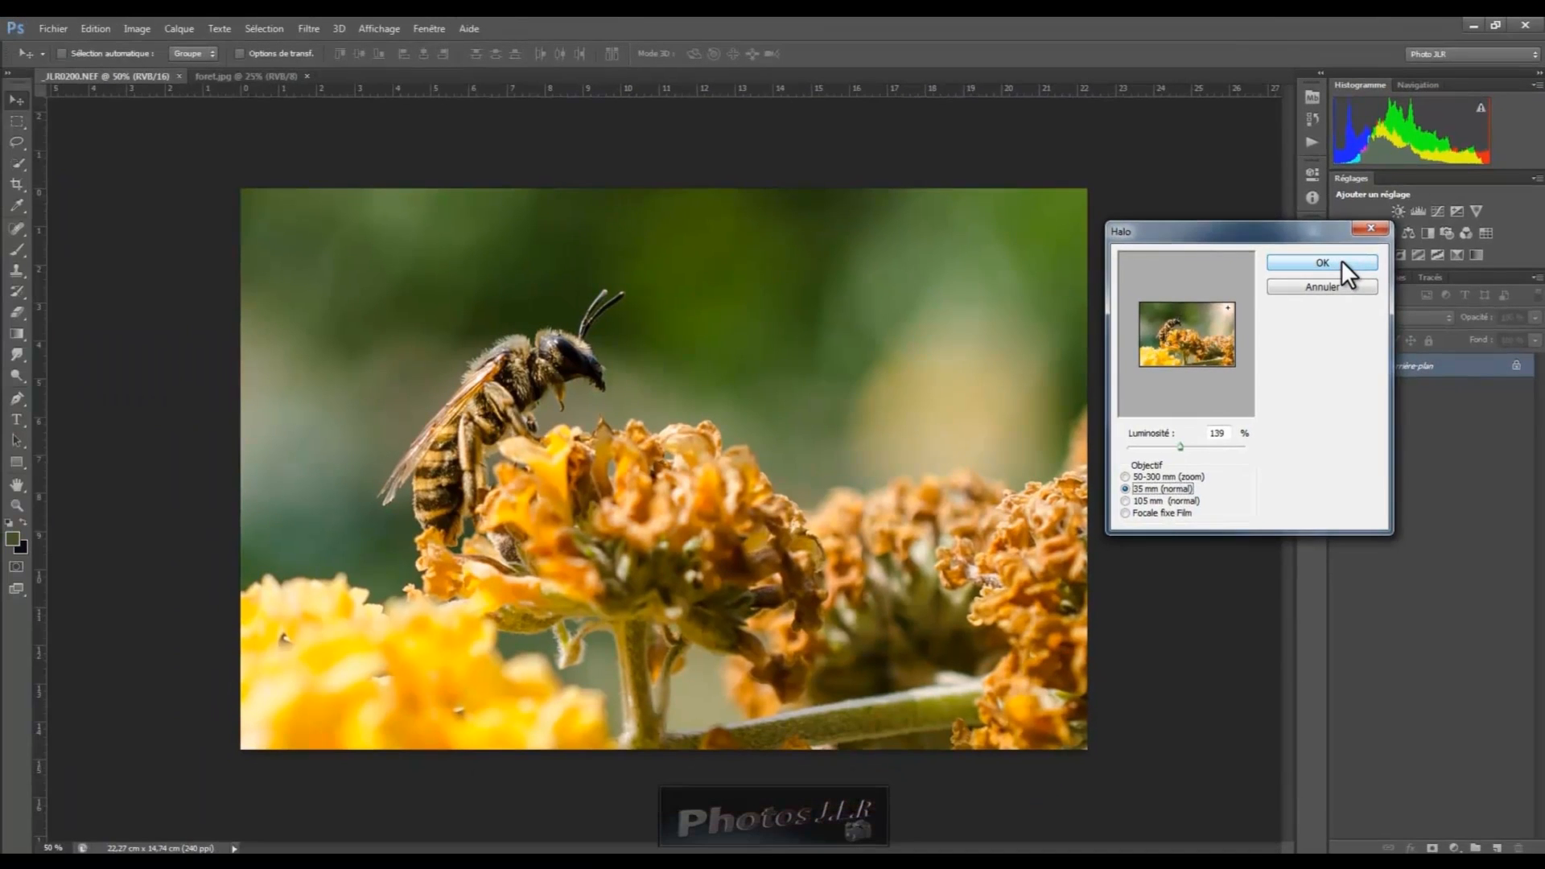
pyautogui.click(1308, 248)
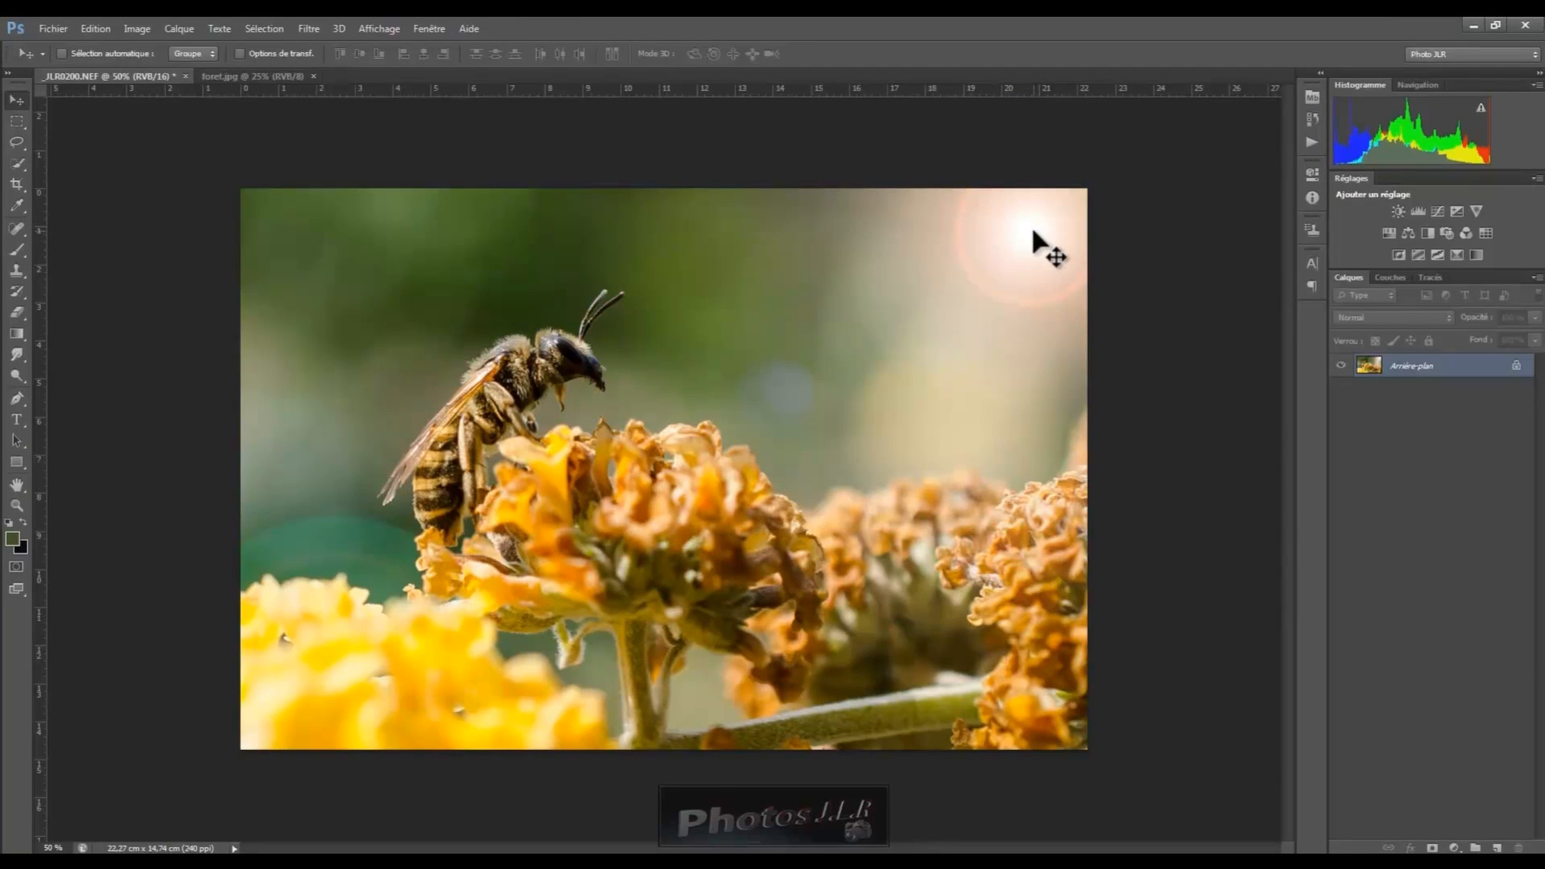
pyautogui.hotkey('ctrl', 'z')
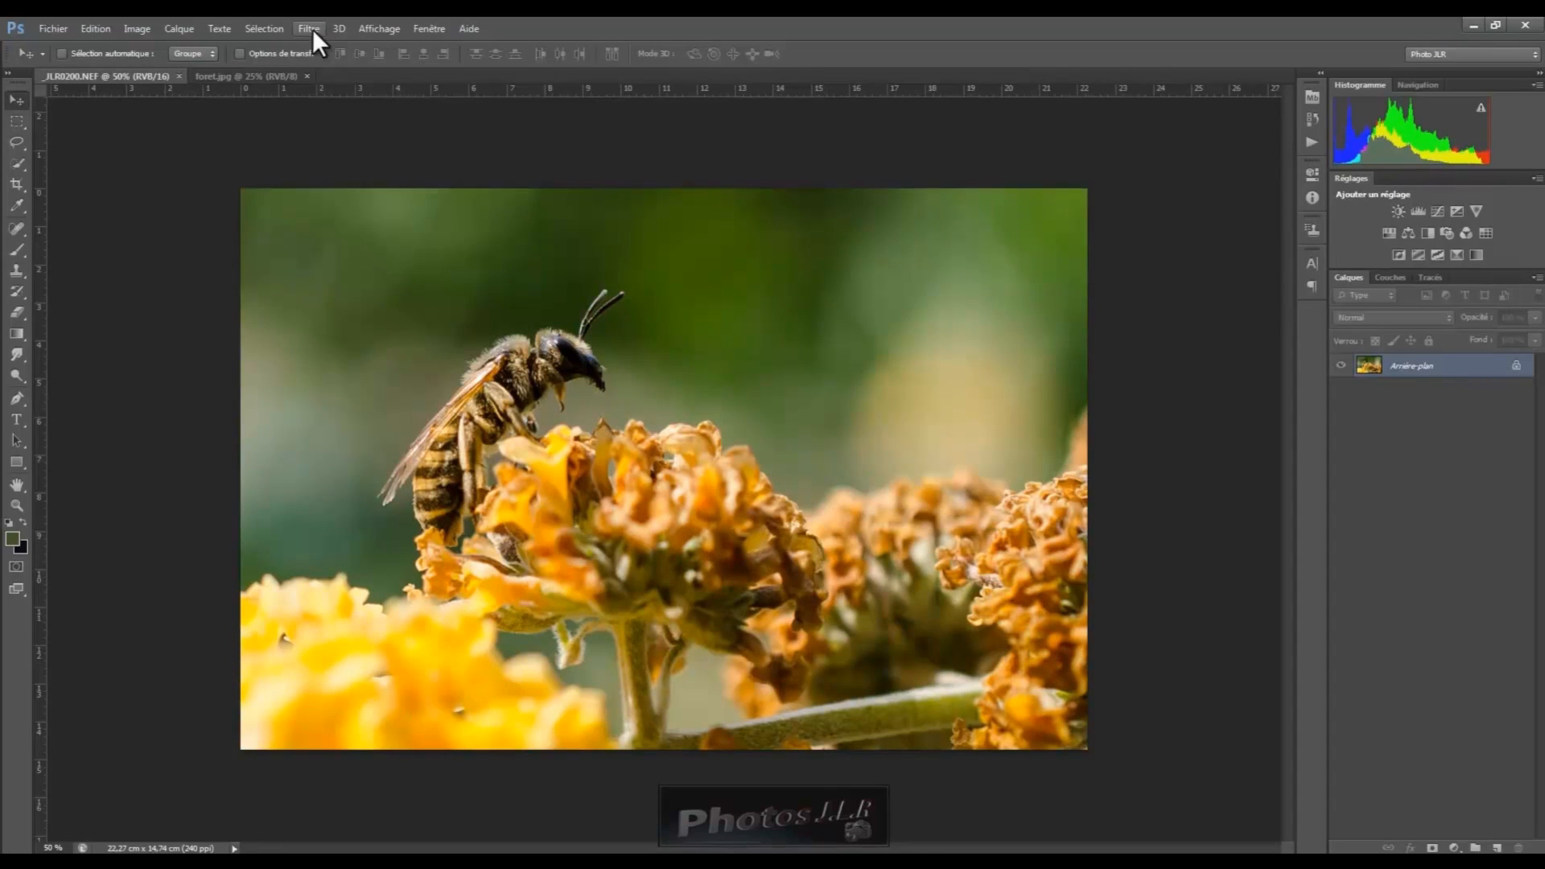
# Step: Apply Halo to the bee photo with the 50-300 mm (zoom) lens and Luminosité at 105%
pyautogui.click(309, 29)
pyautogui.moveTo(345, 270)
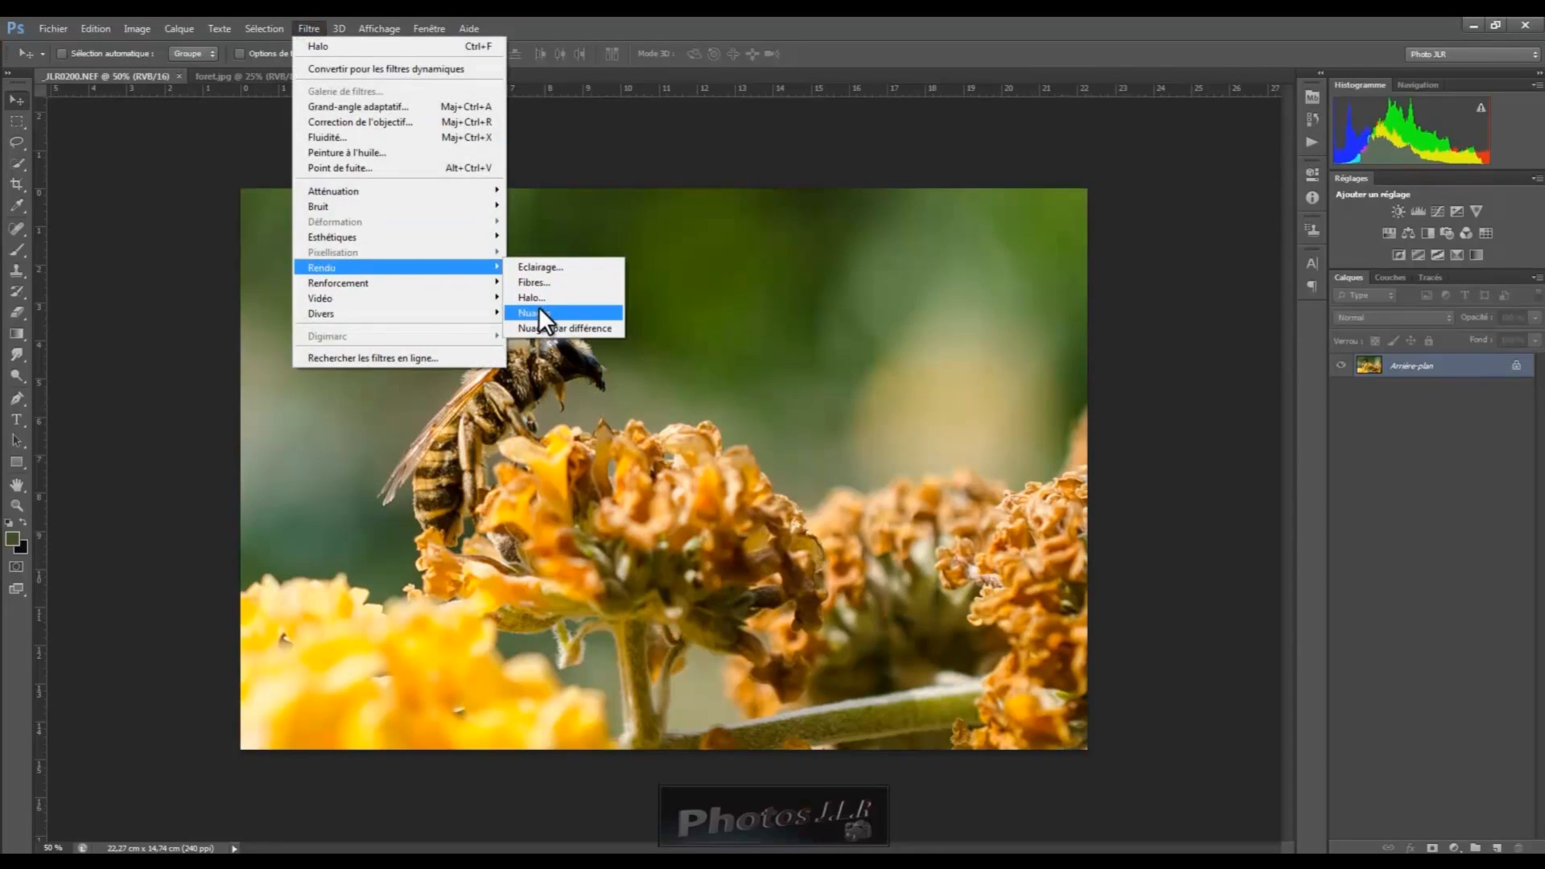
pyautogui.click(538, 296)
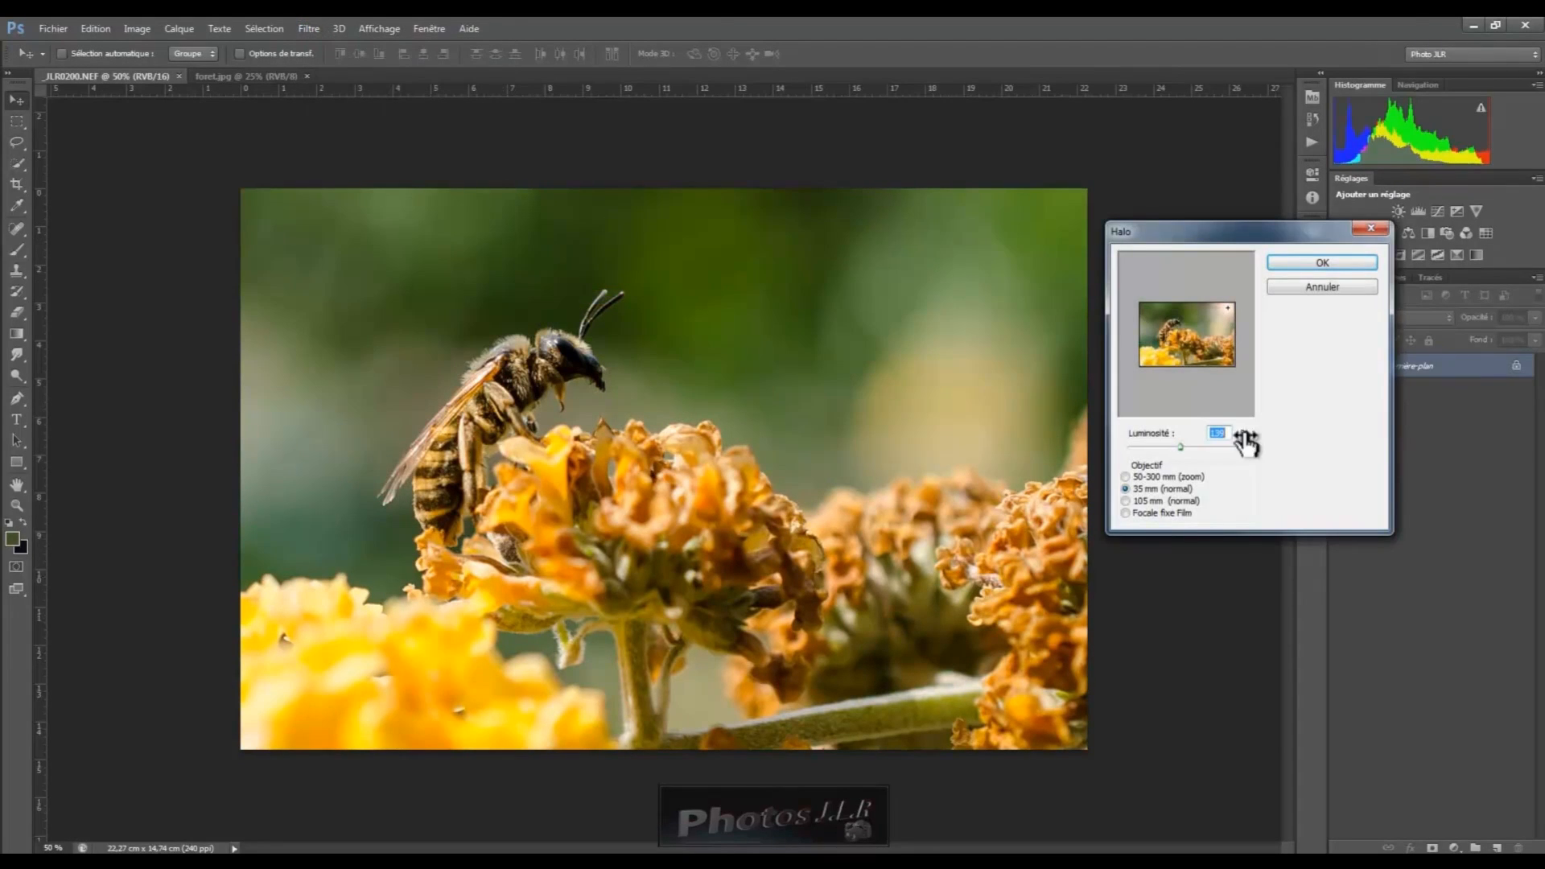
pyautogui.click(1125, 476)
pyautogui.moveTo(1181, 445); pyautogui.dragTo(1170, 446)
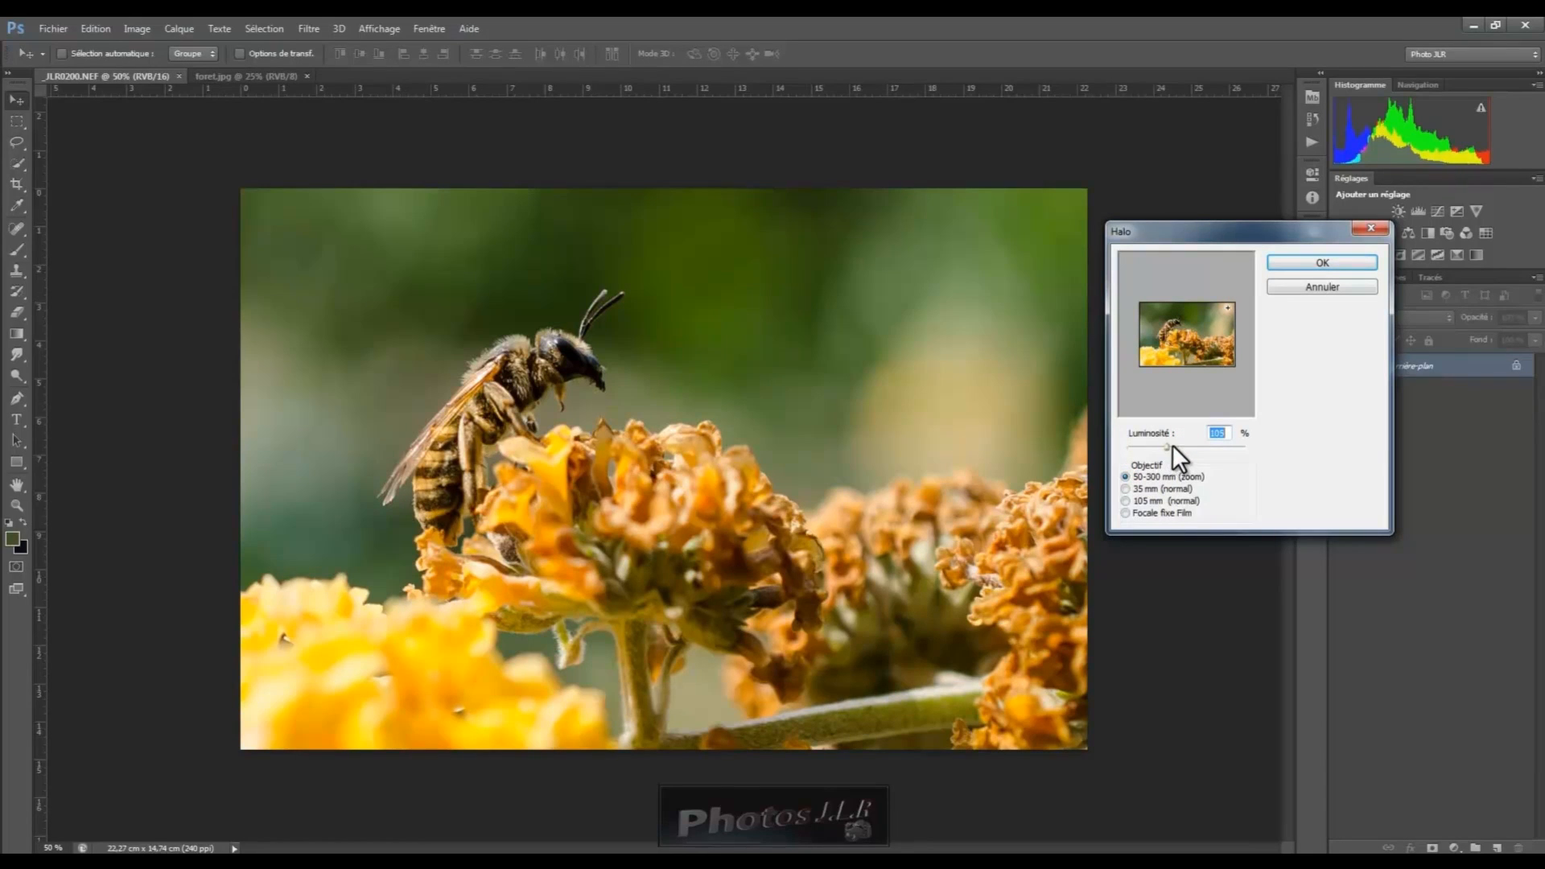
pyautogui.click(1335, 260)
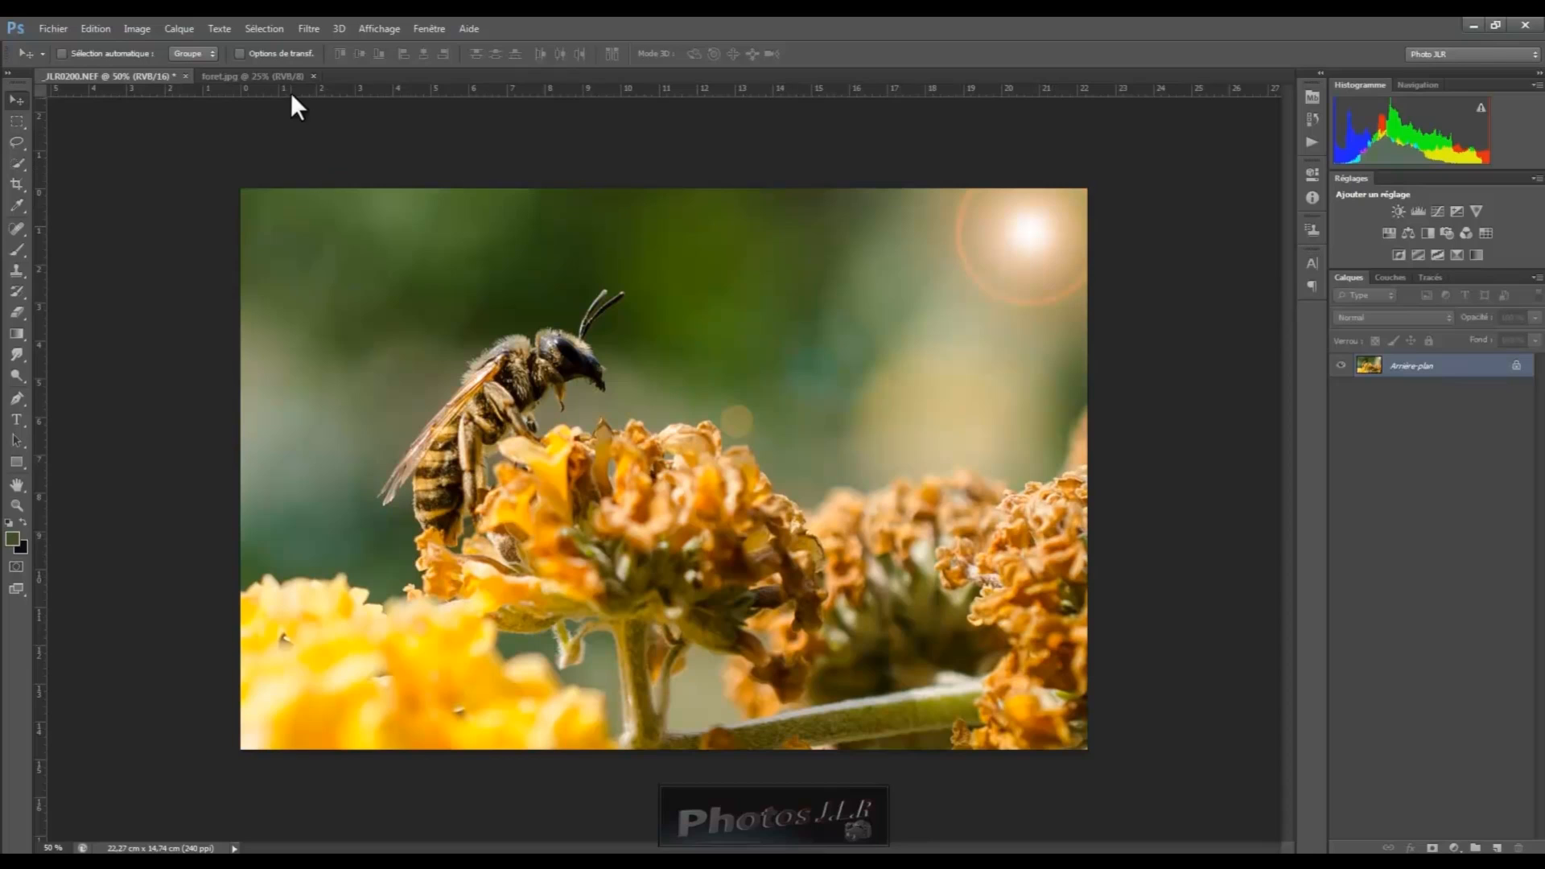
# Step: Start the Halo filter on foret.jpg and centre the flare on the sun between the trees
pyautogui.click(271, 76)
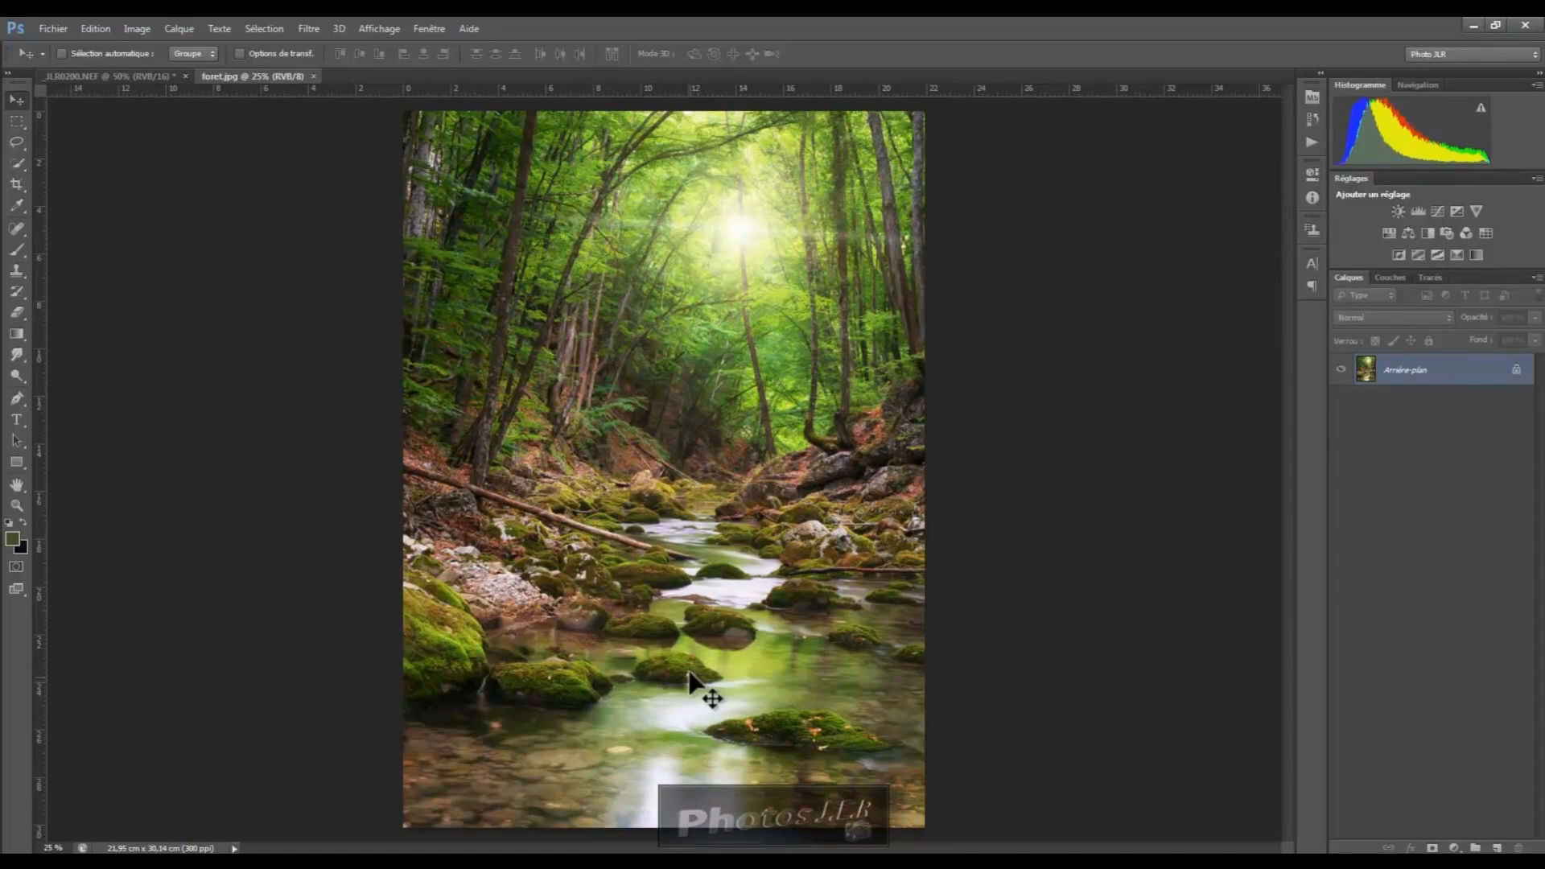
pyautogui.click(307, 28)
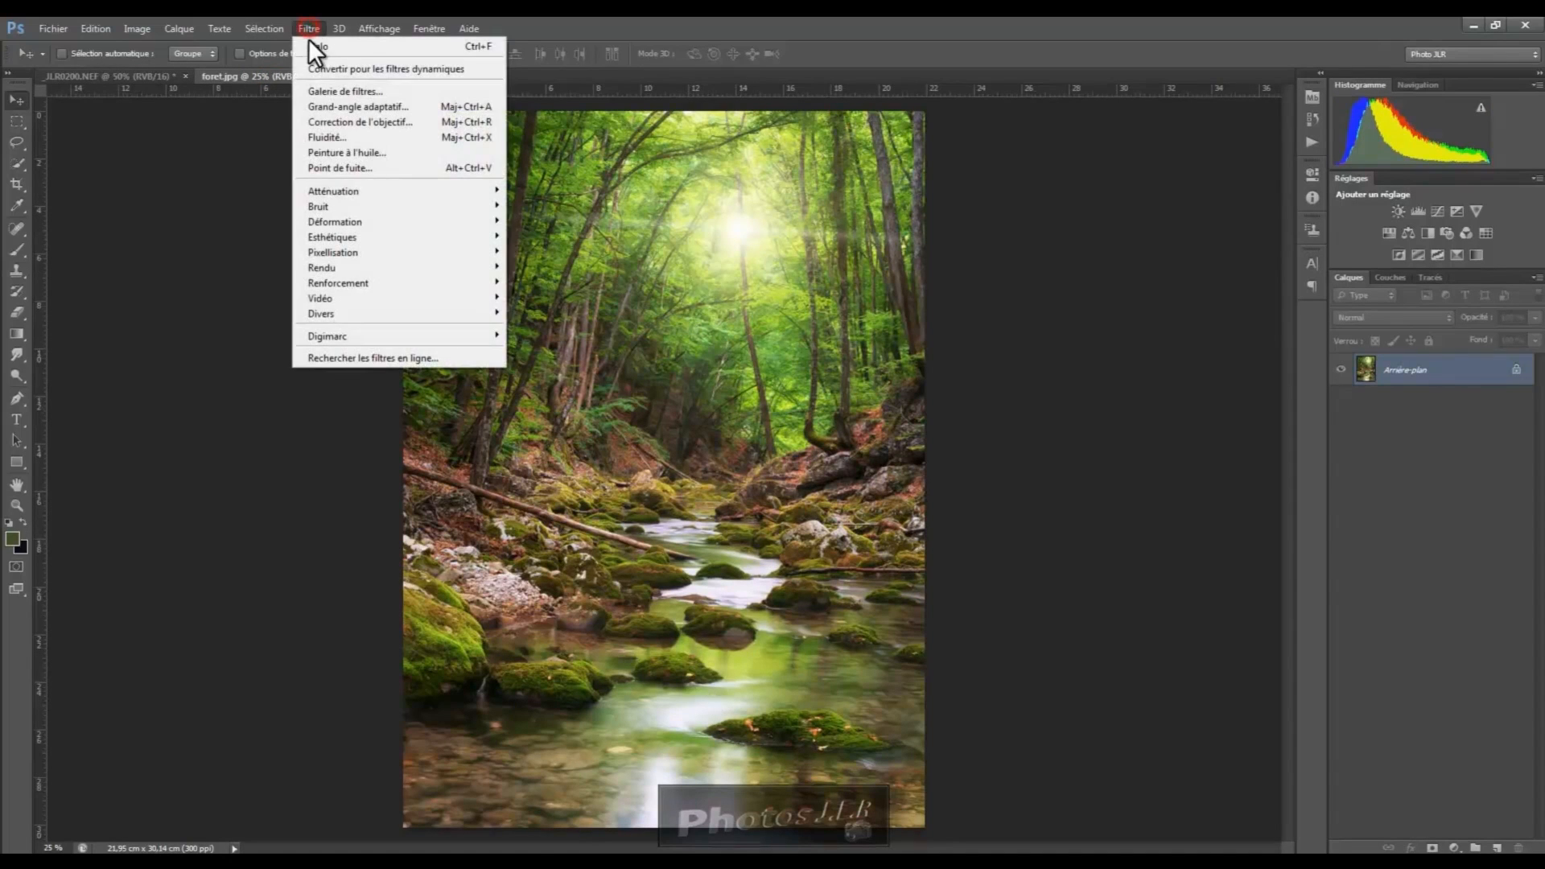
pyautogui.moveTo(341, 267)
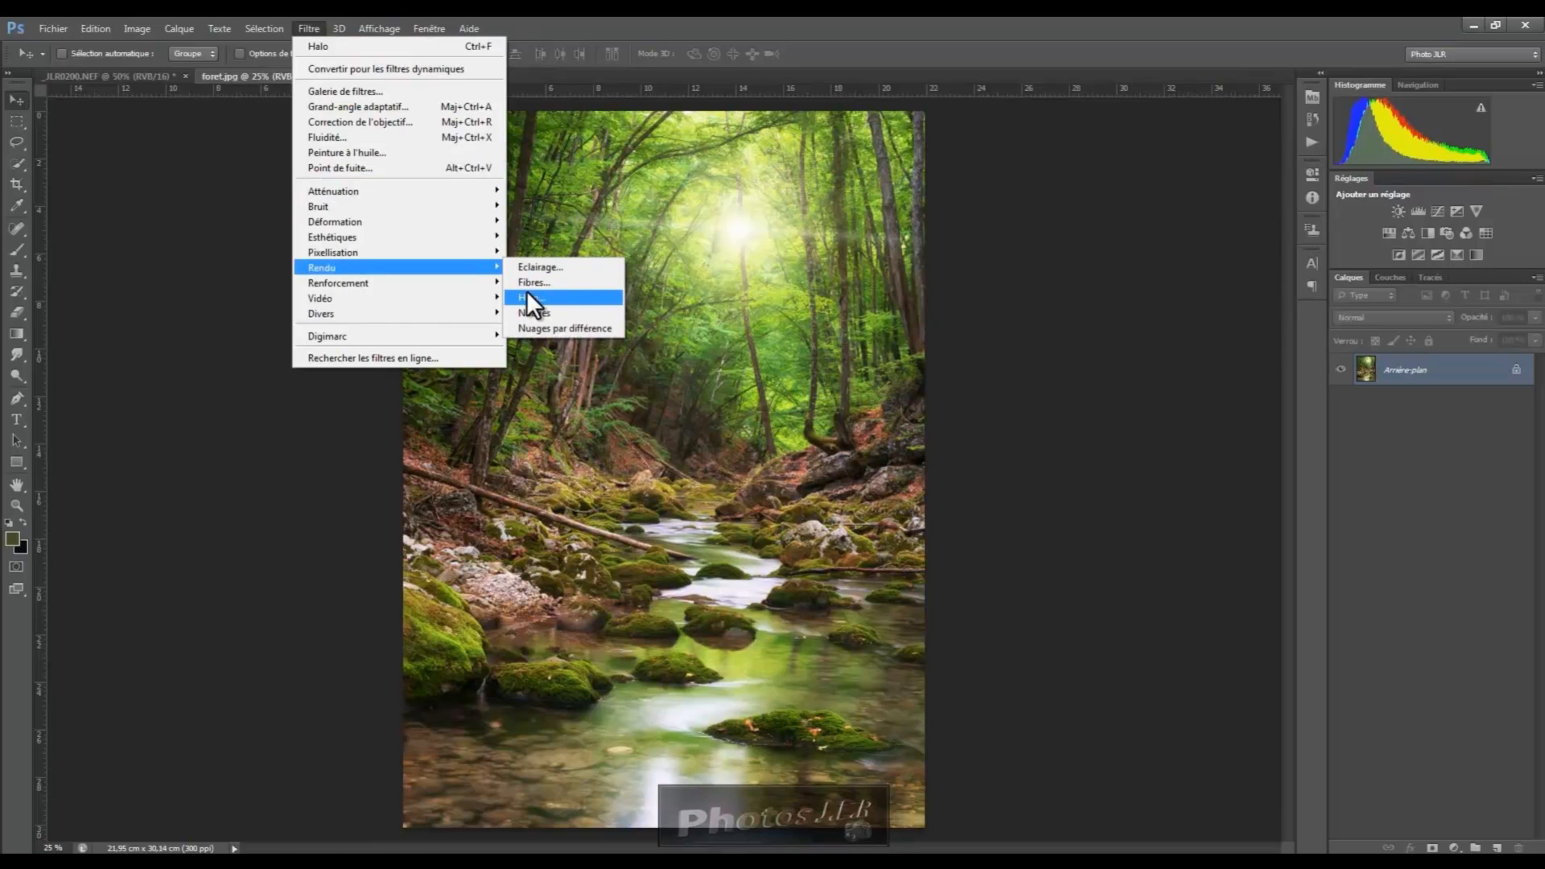
pyautogui.click(530, 294)
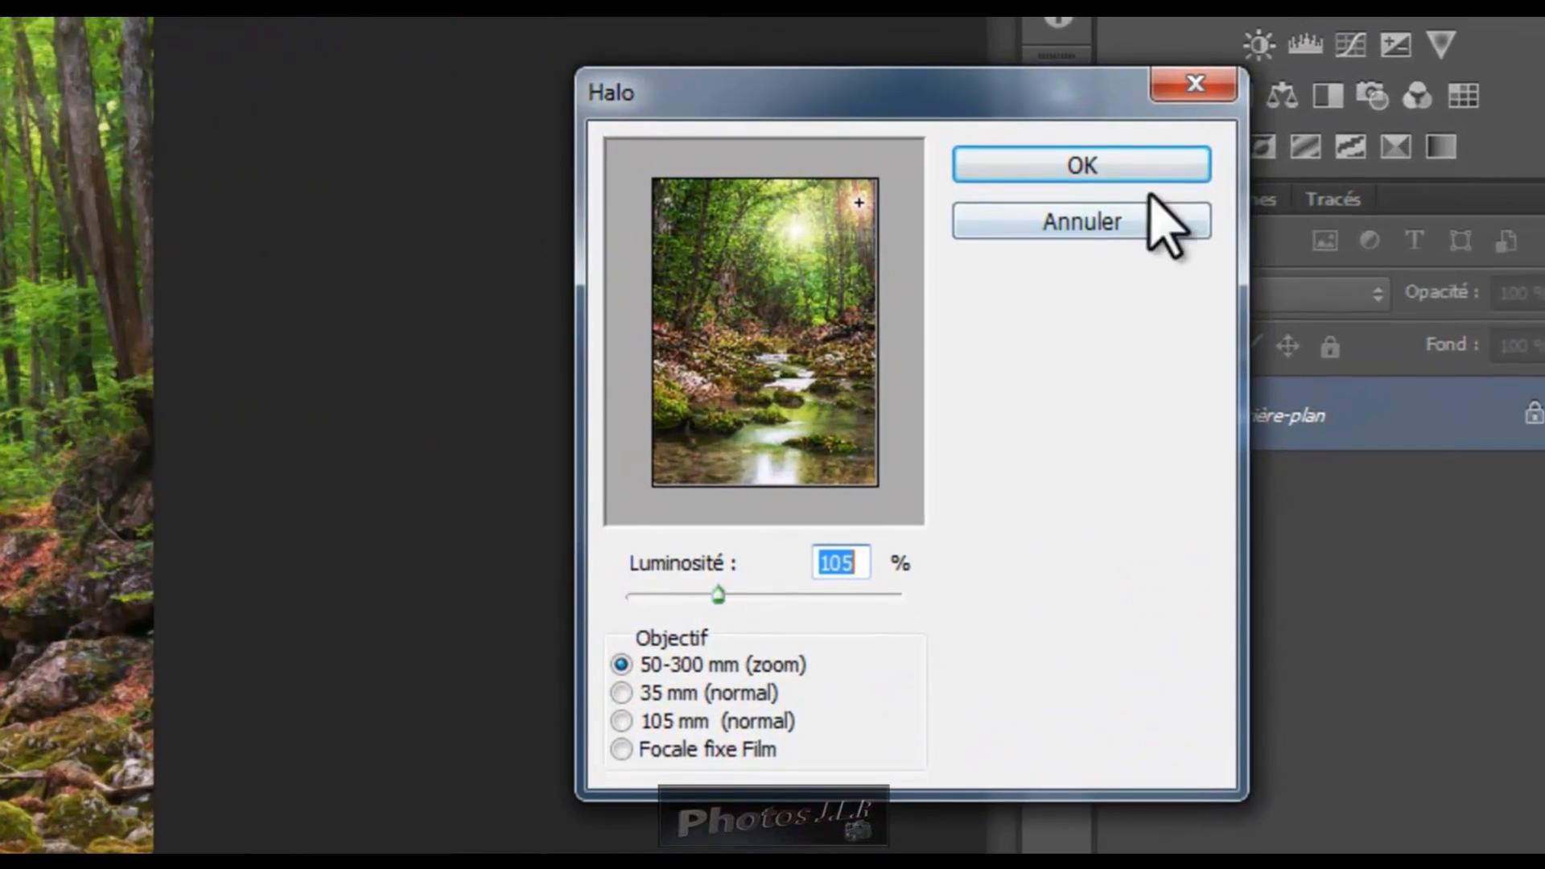
pyautogui.click(1220, 277)
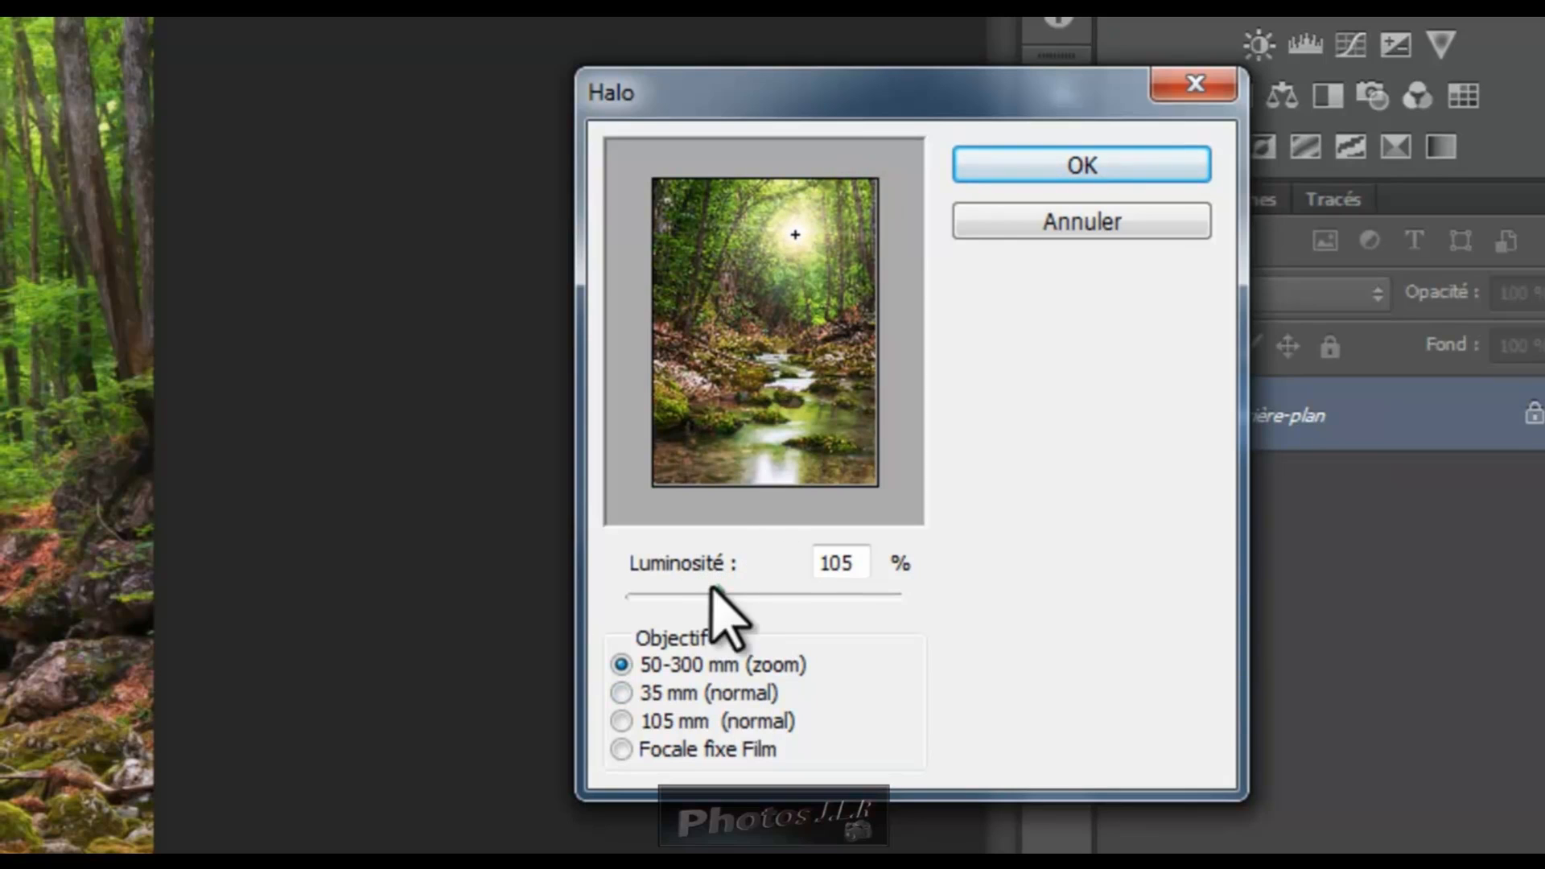
# Step: Try Luminosité at 145%, choose the 105 mm (normal) lens, lower Luminosité to about 121% and apply the halo
pyautogui.moveTo(717, 596); pyautogui.dragTo(756, 596)
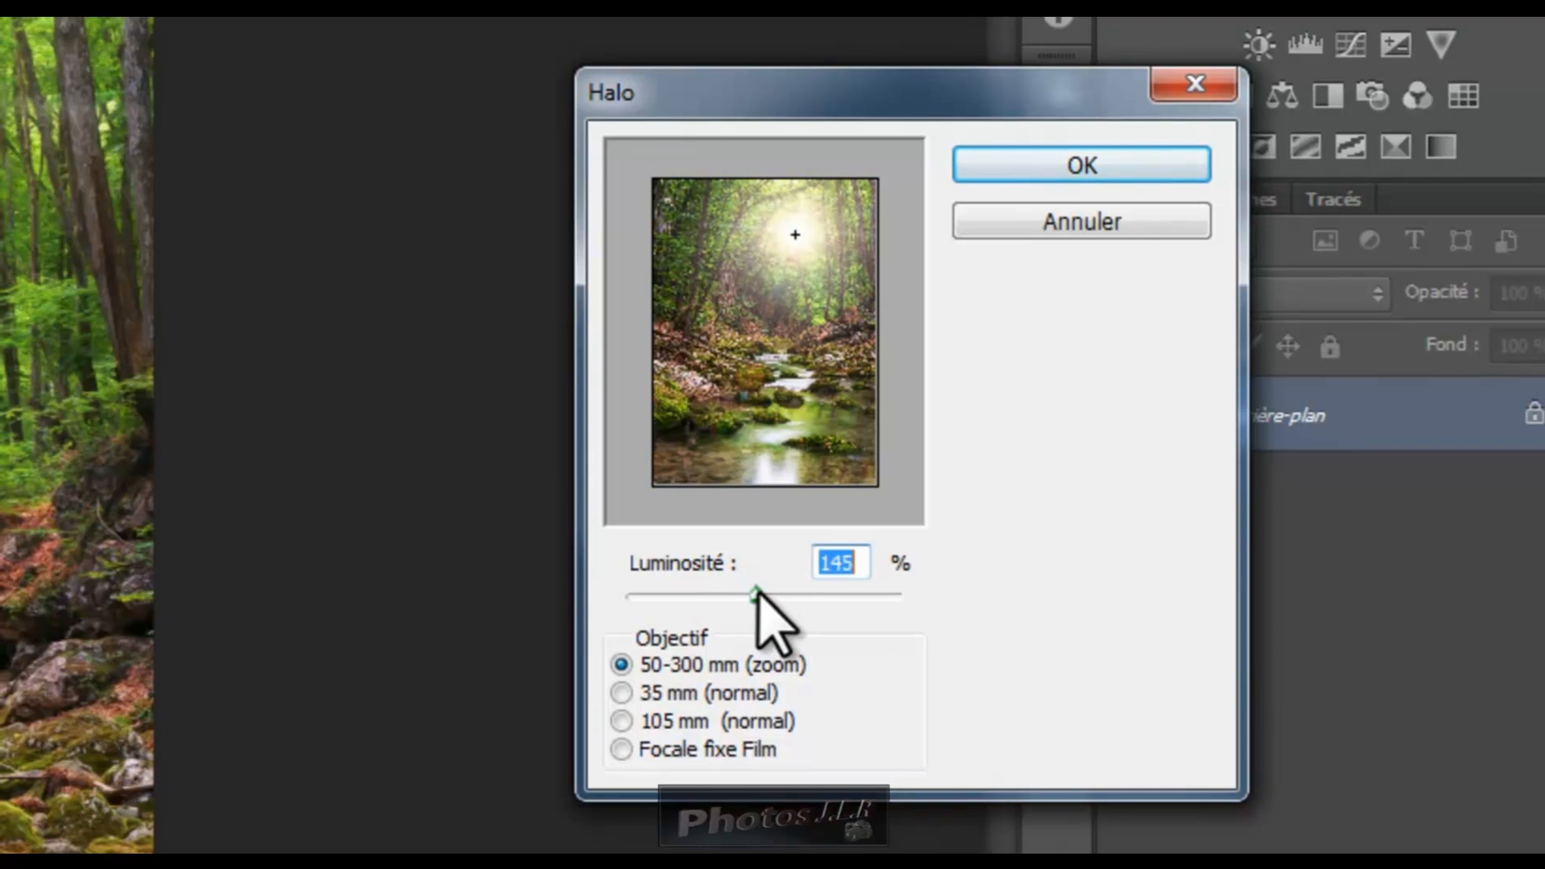
pyautogui.click(622, 721)
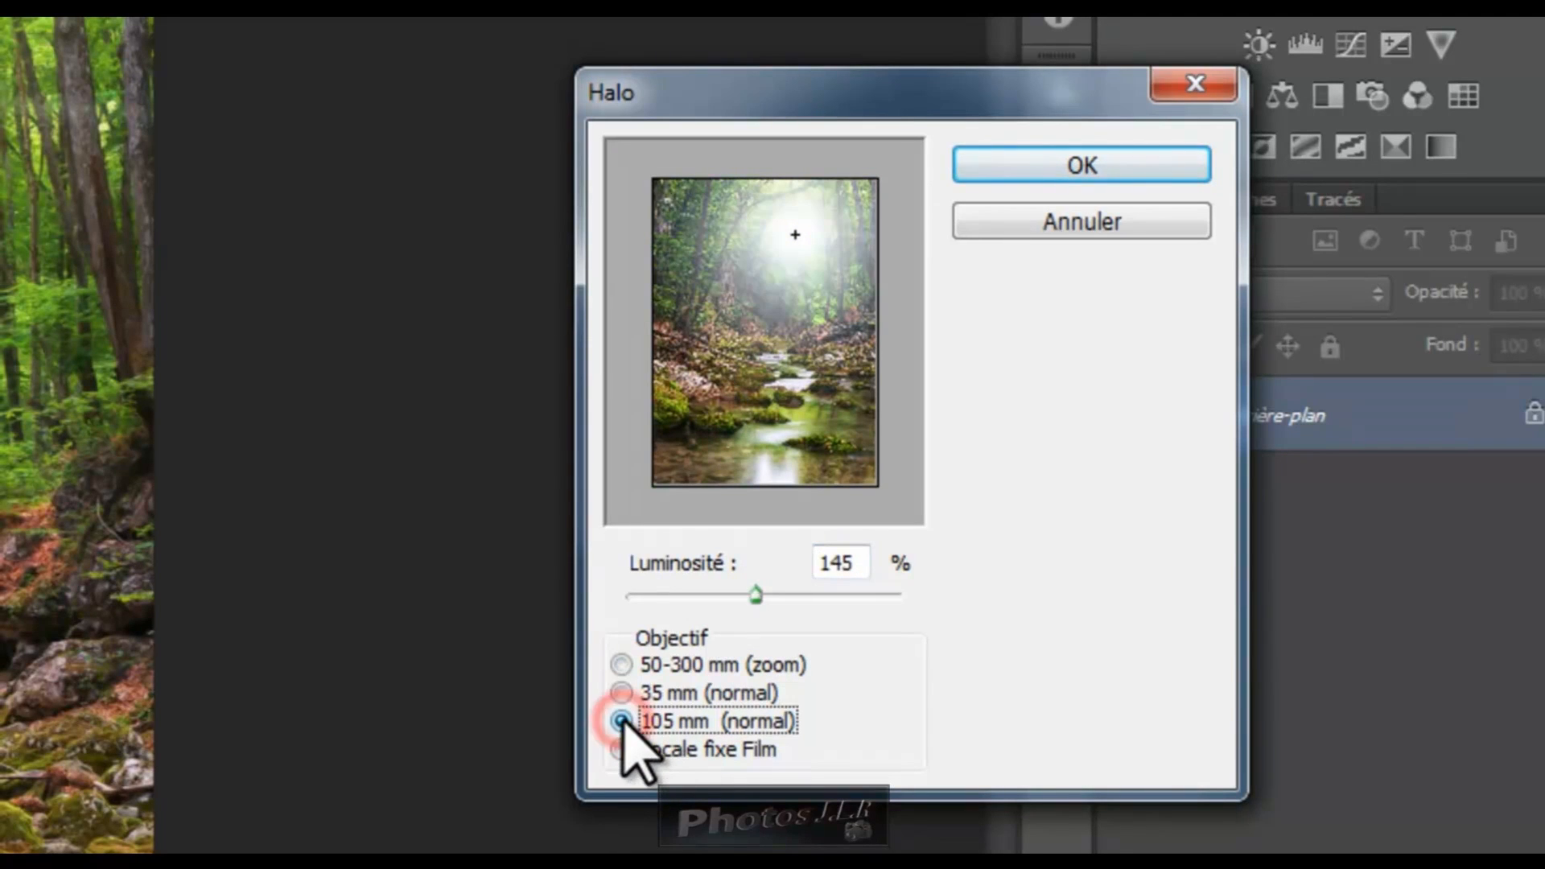
pyautogui.moveTo(756, 596); pyautogui.dragTo(734, 596)
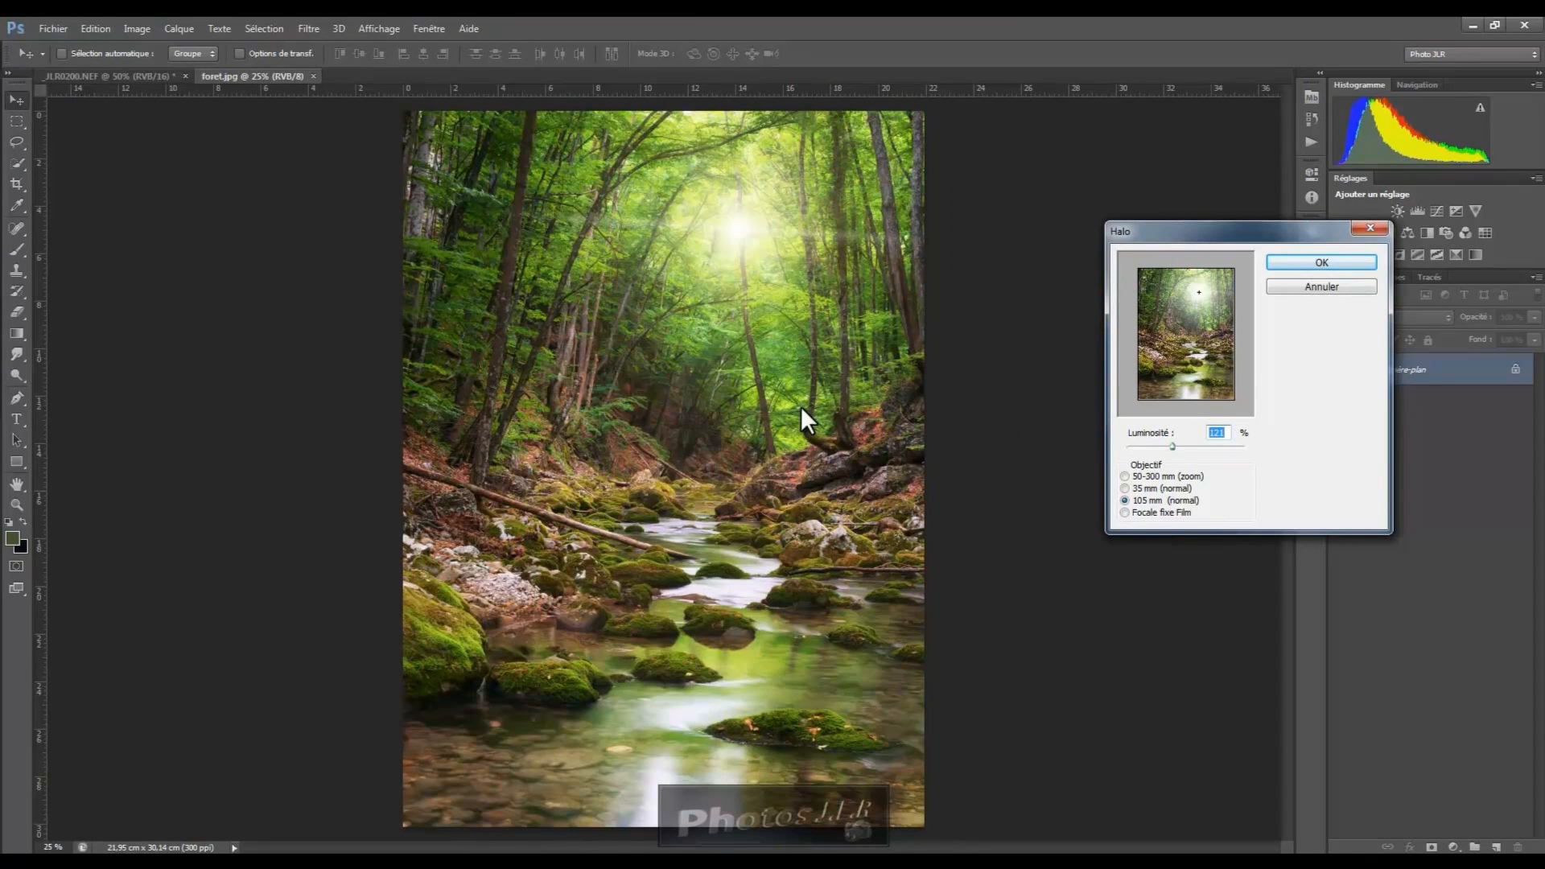
pyautogui.click(1344, 263)
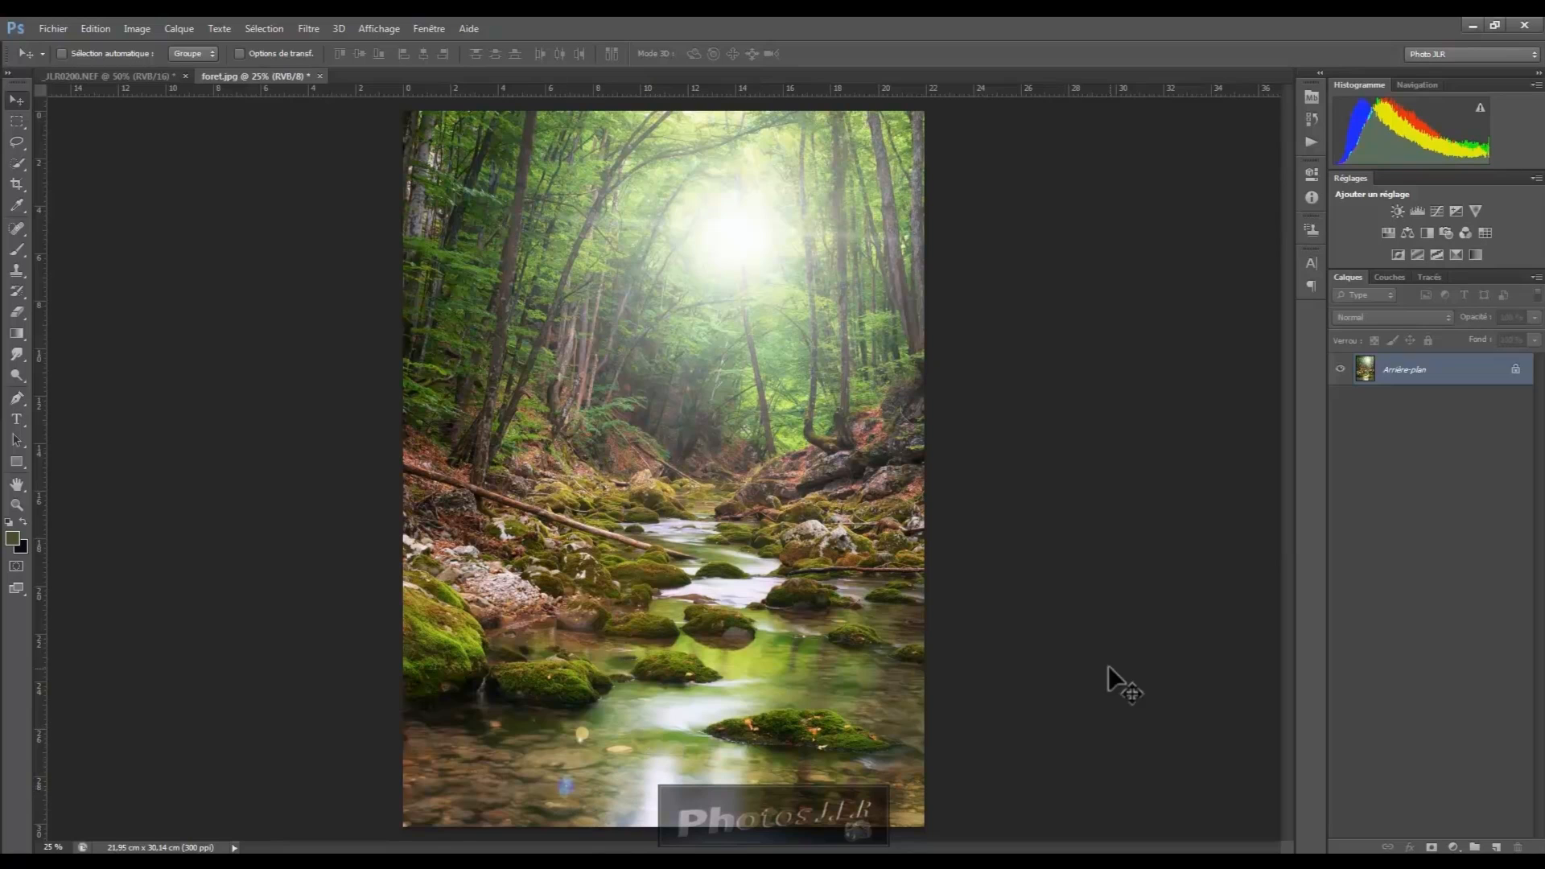
# Step: Compare foret.jpg with and without the halo by repeatedly undoing and restoring the filter, leaving it applied
pyautogui.hotkey('ctrl', 'z')
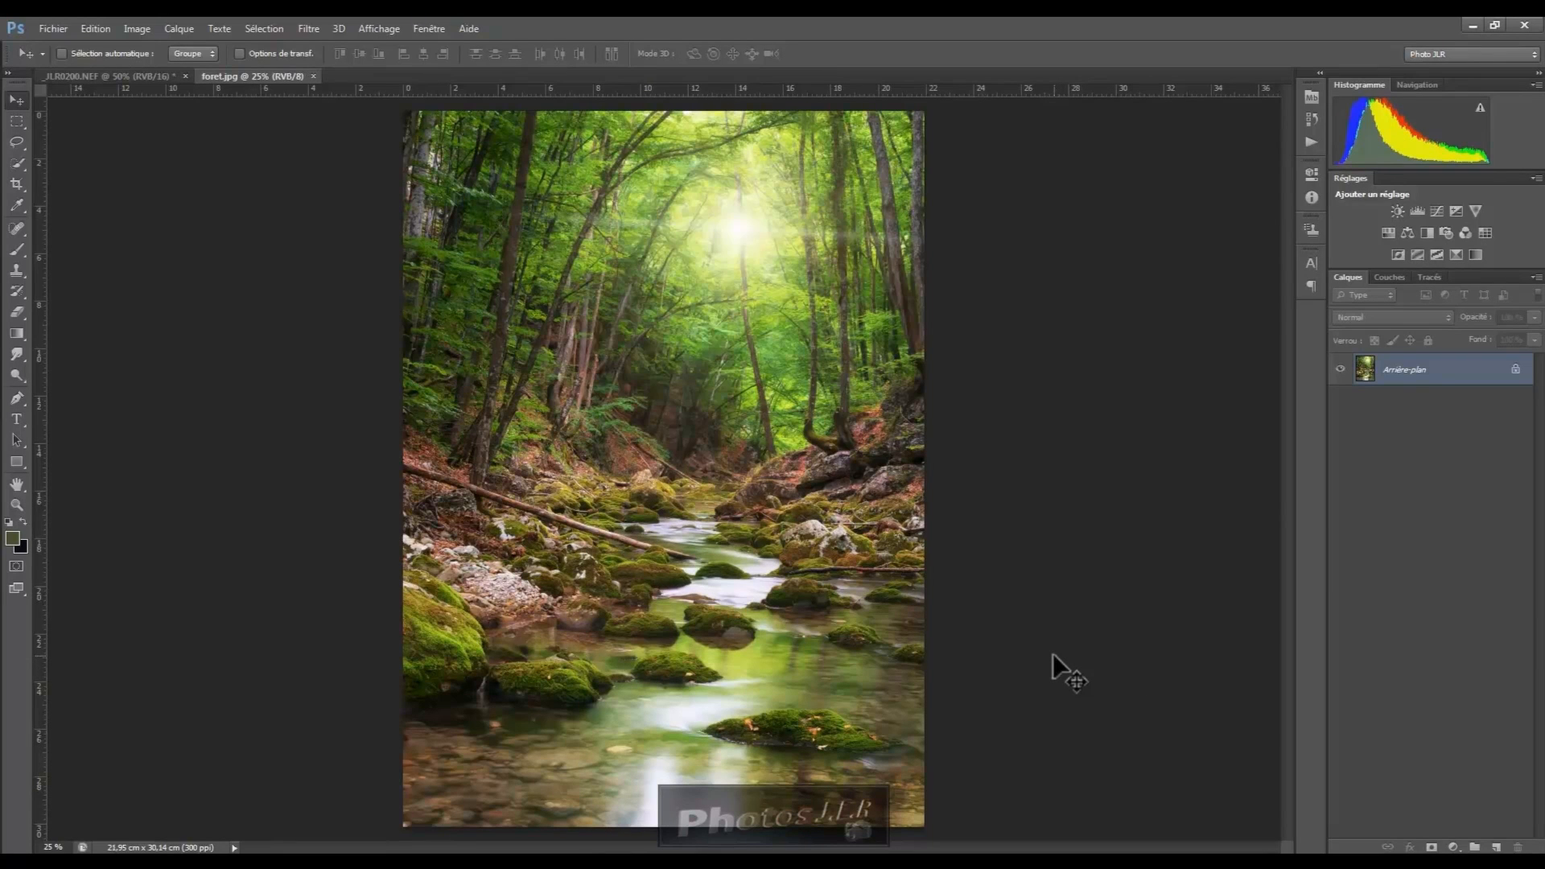
pyautogui.hotkey('ctrl', 'z')
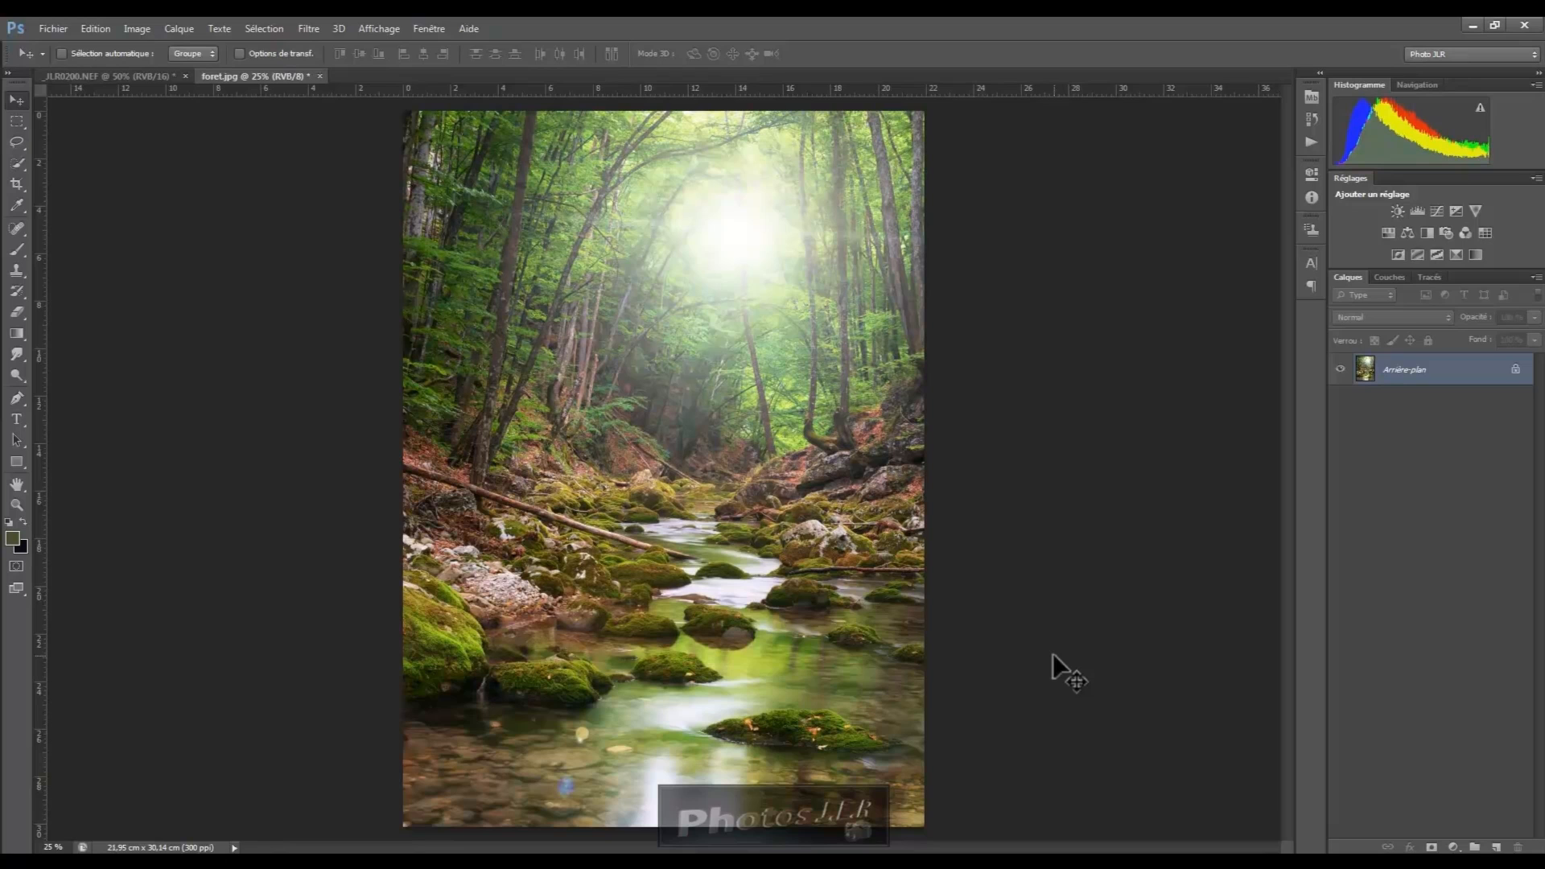
pyautogui.hotkey('ctrl', 'z')
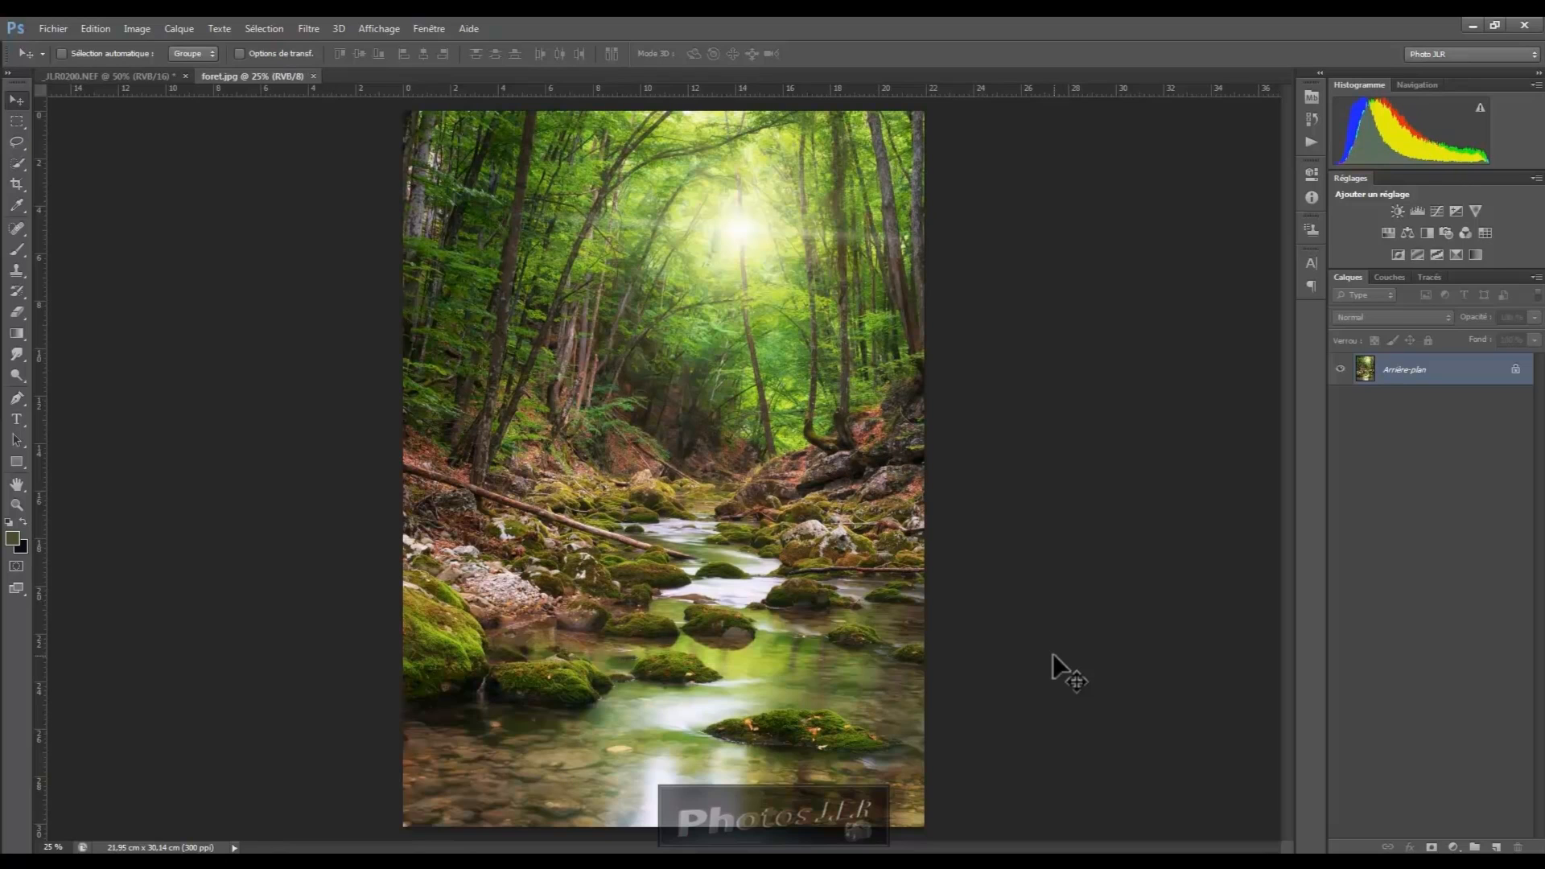
pyautogui.hotkey('ctrl', 'z')
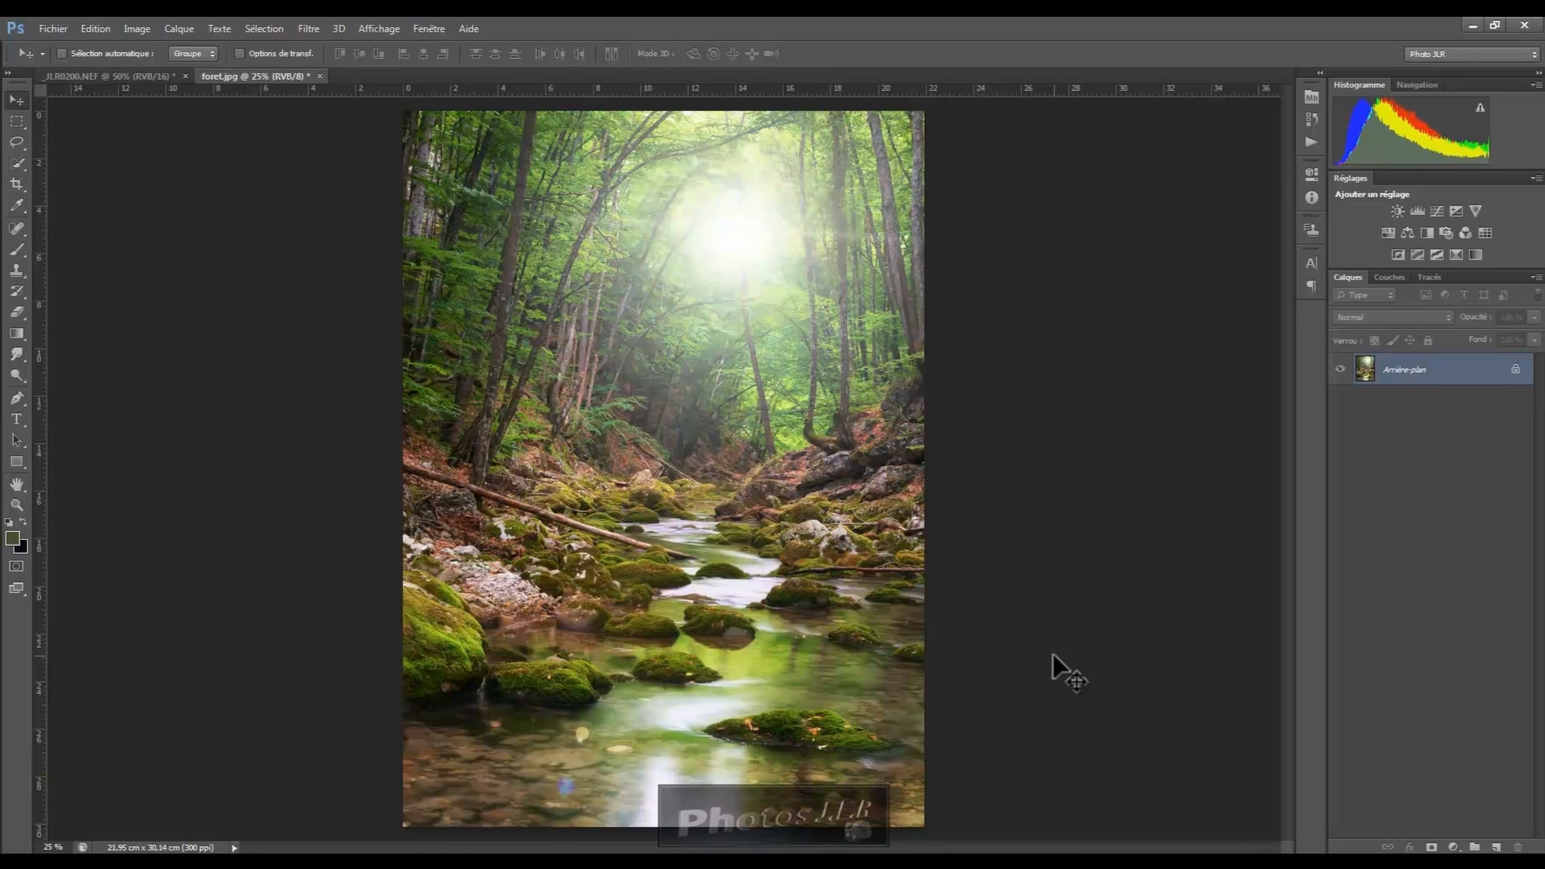
pyautogui.hotkey('ctrl', 'z')
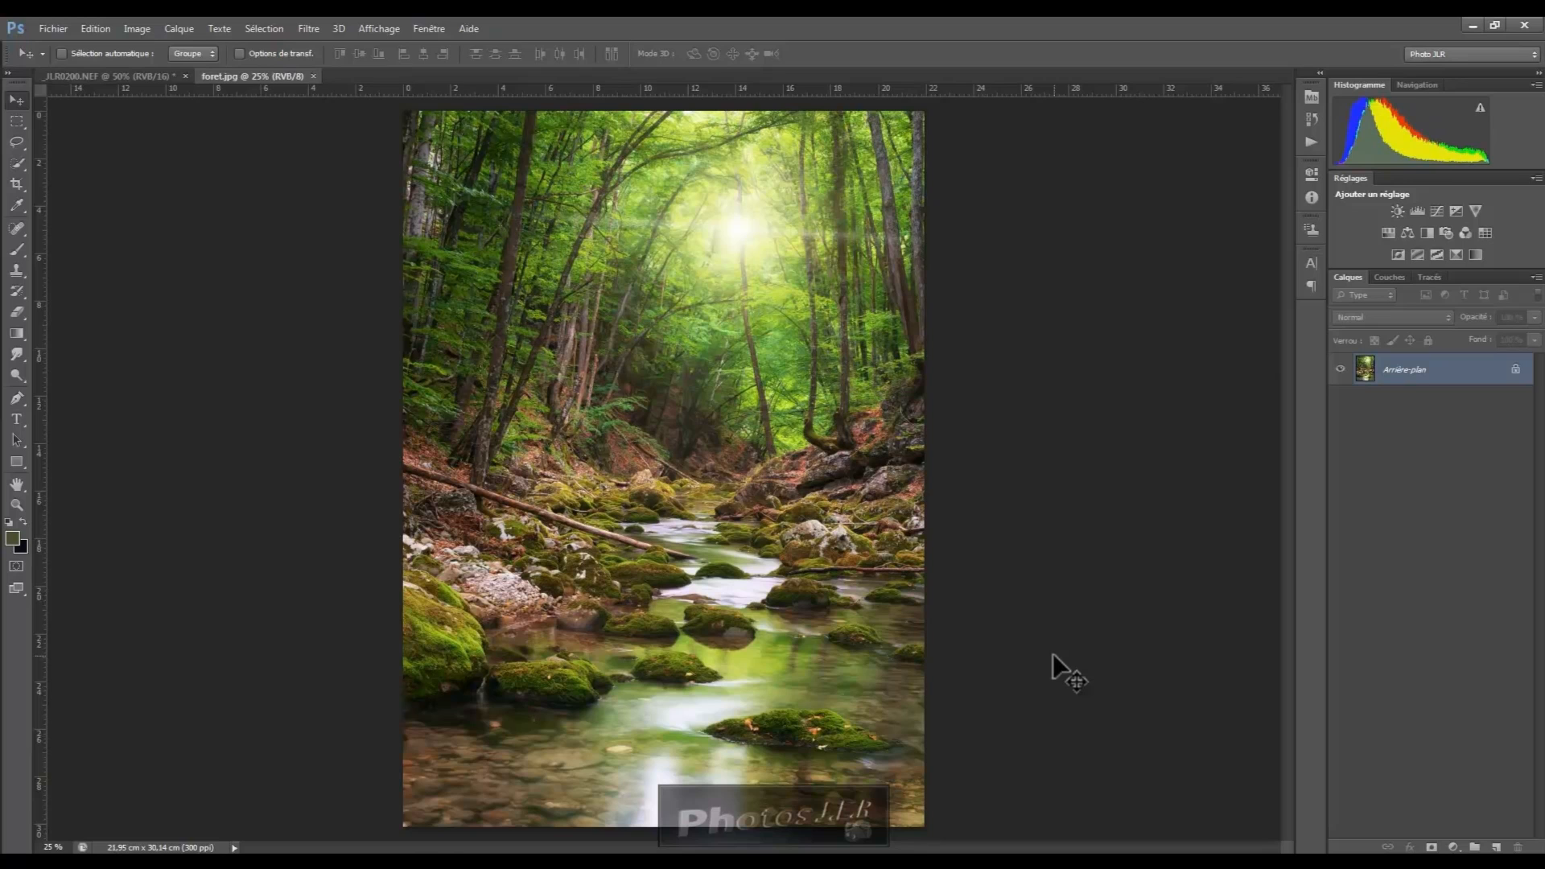
pyautogui.hotkey('ctrl', 'z')
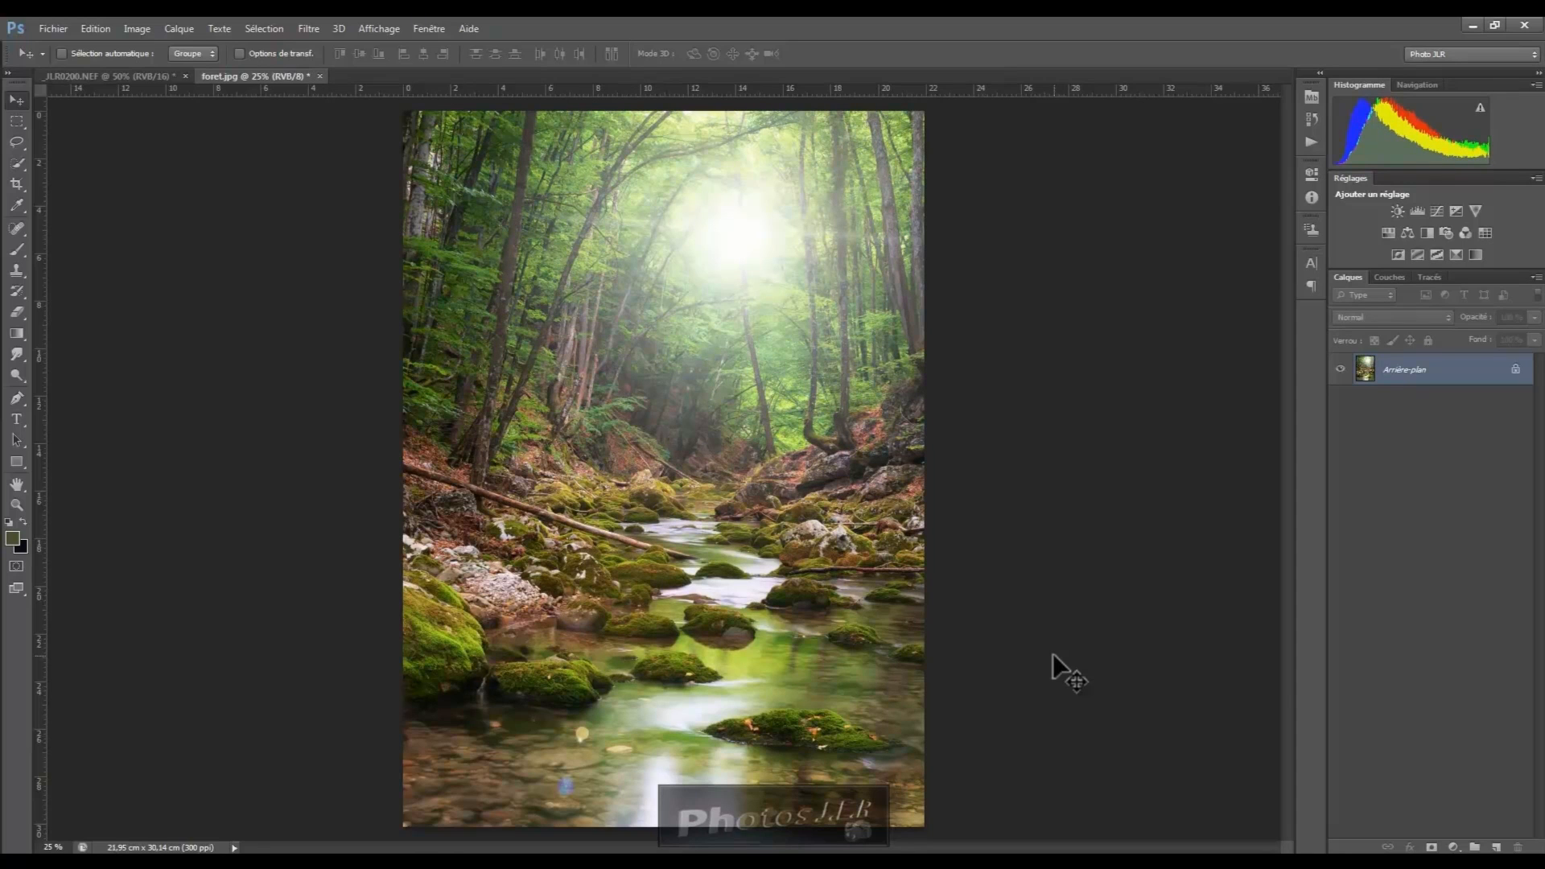